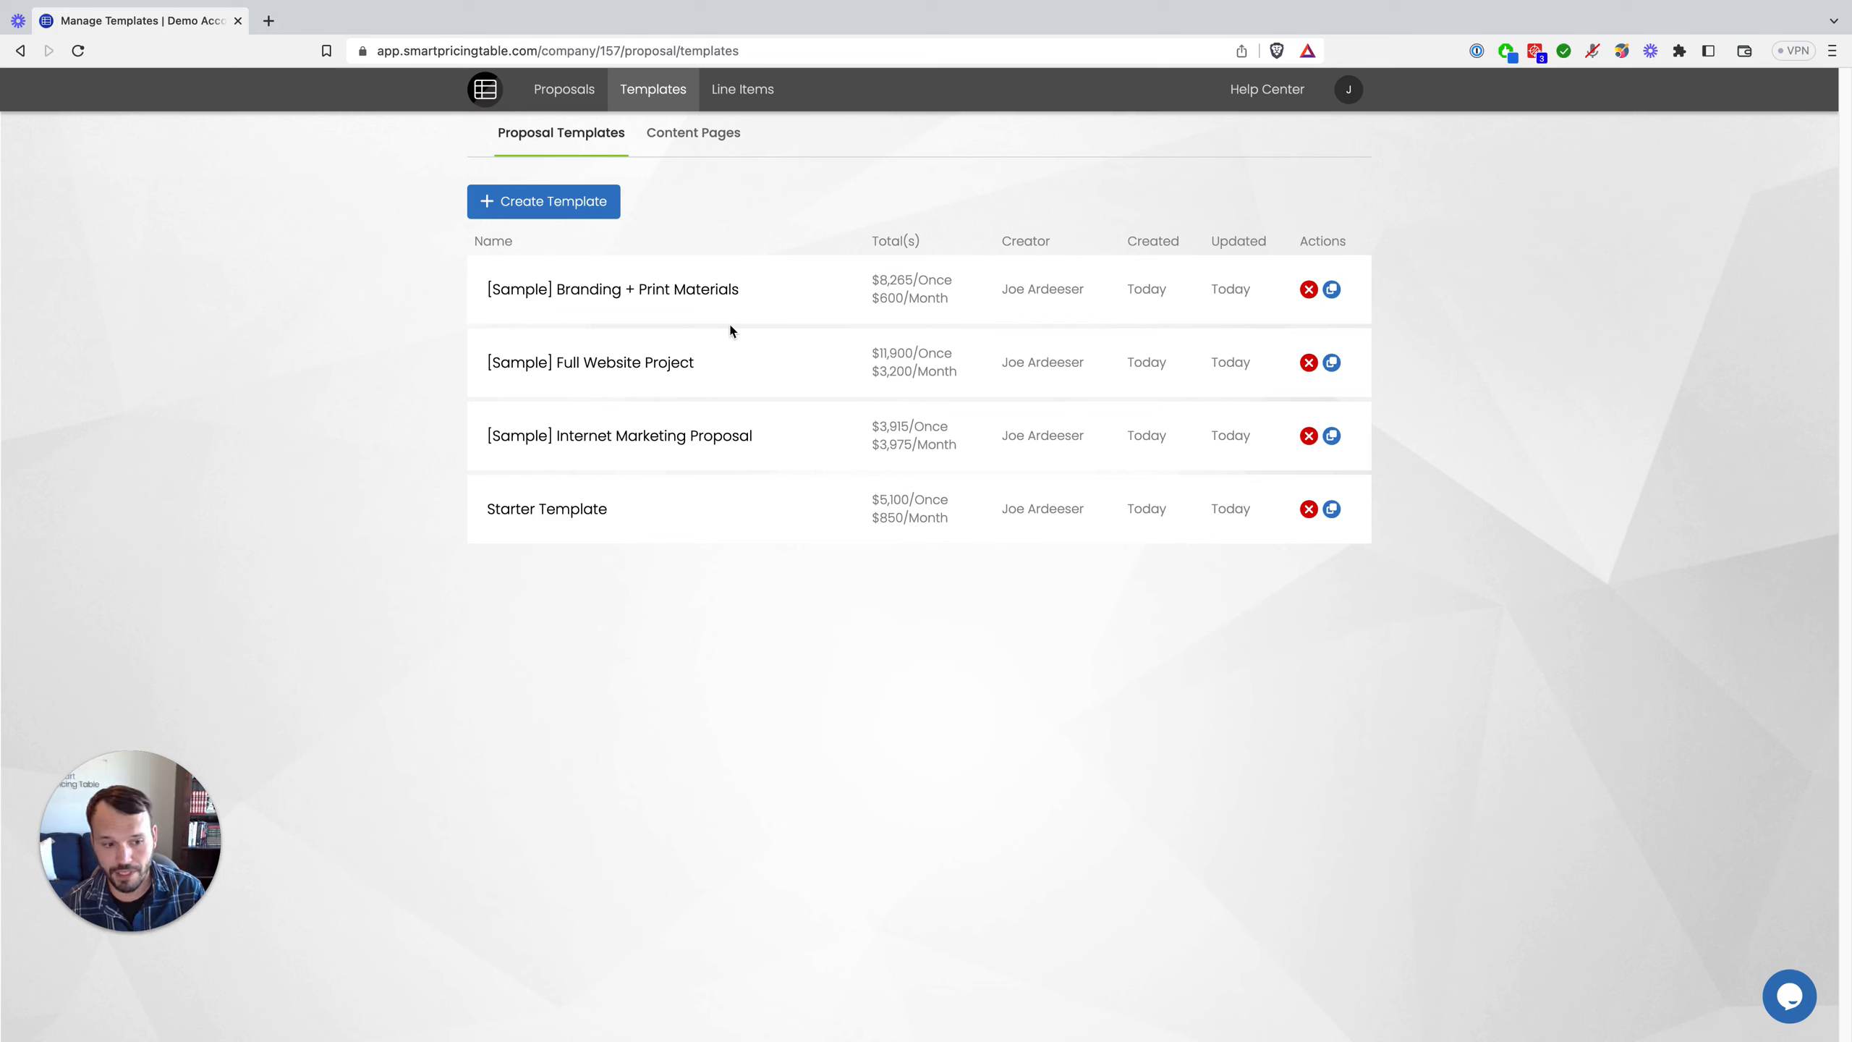
Step: Open the Branding + Print Materials and Full Website Project samples in new tabs and view each
left_click(599, 290, "super")
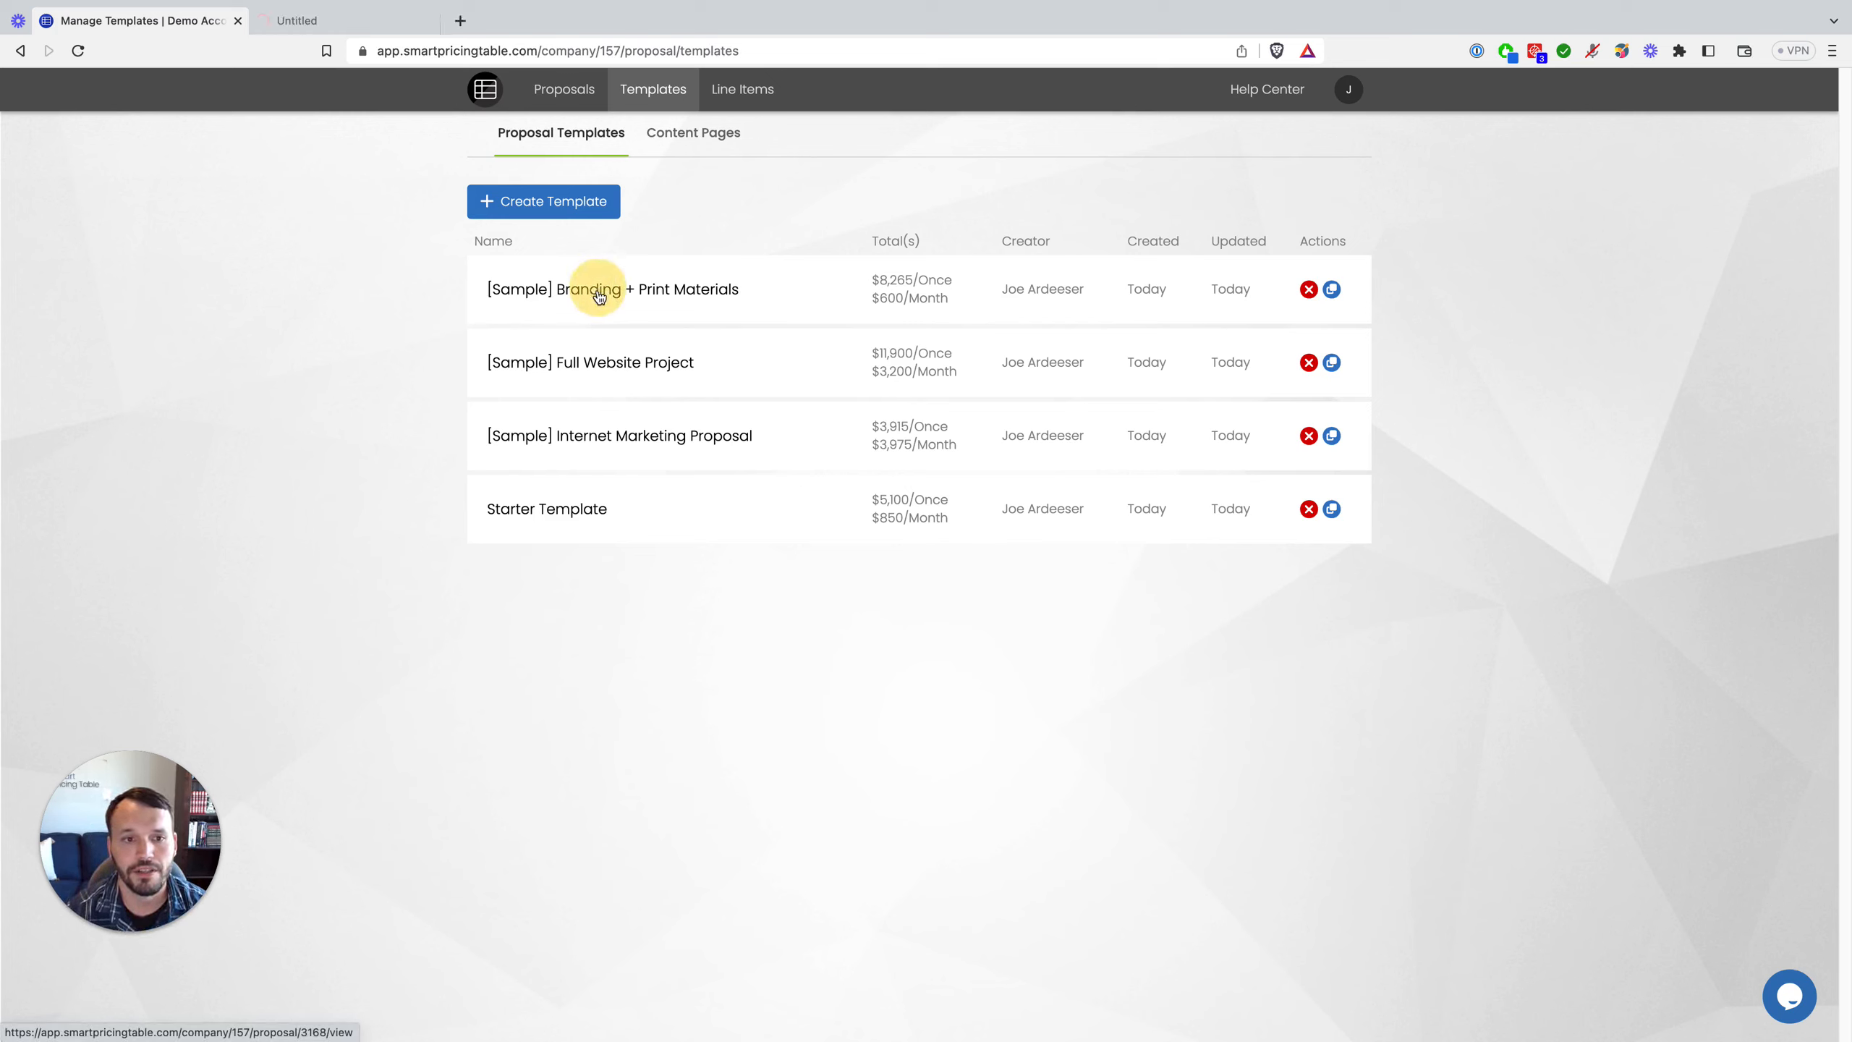
left_click(589, 371, "super")
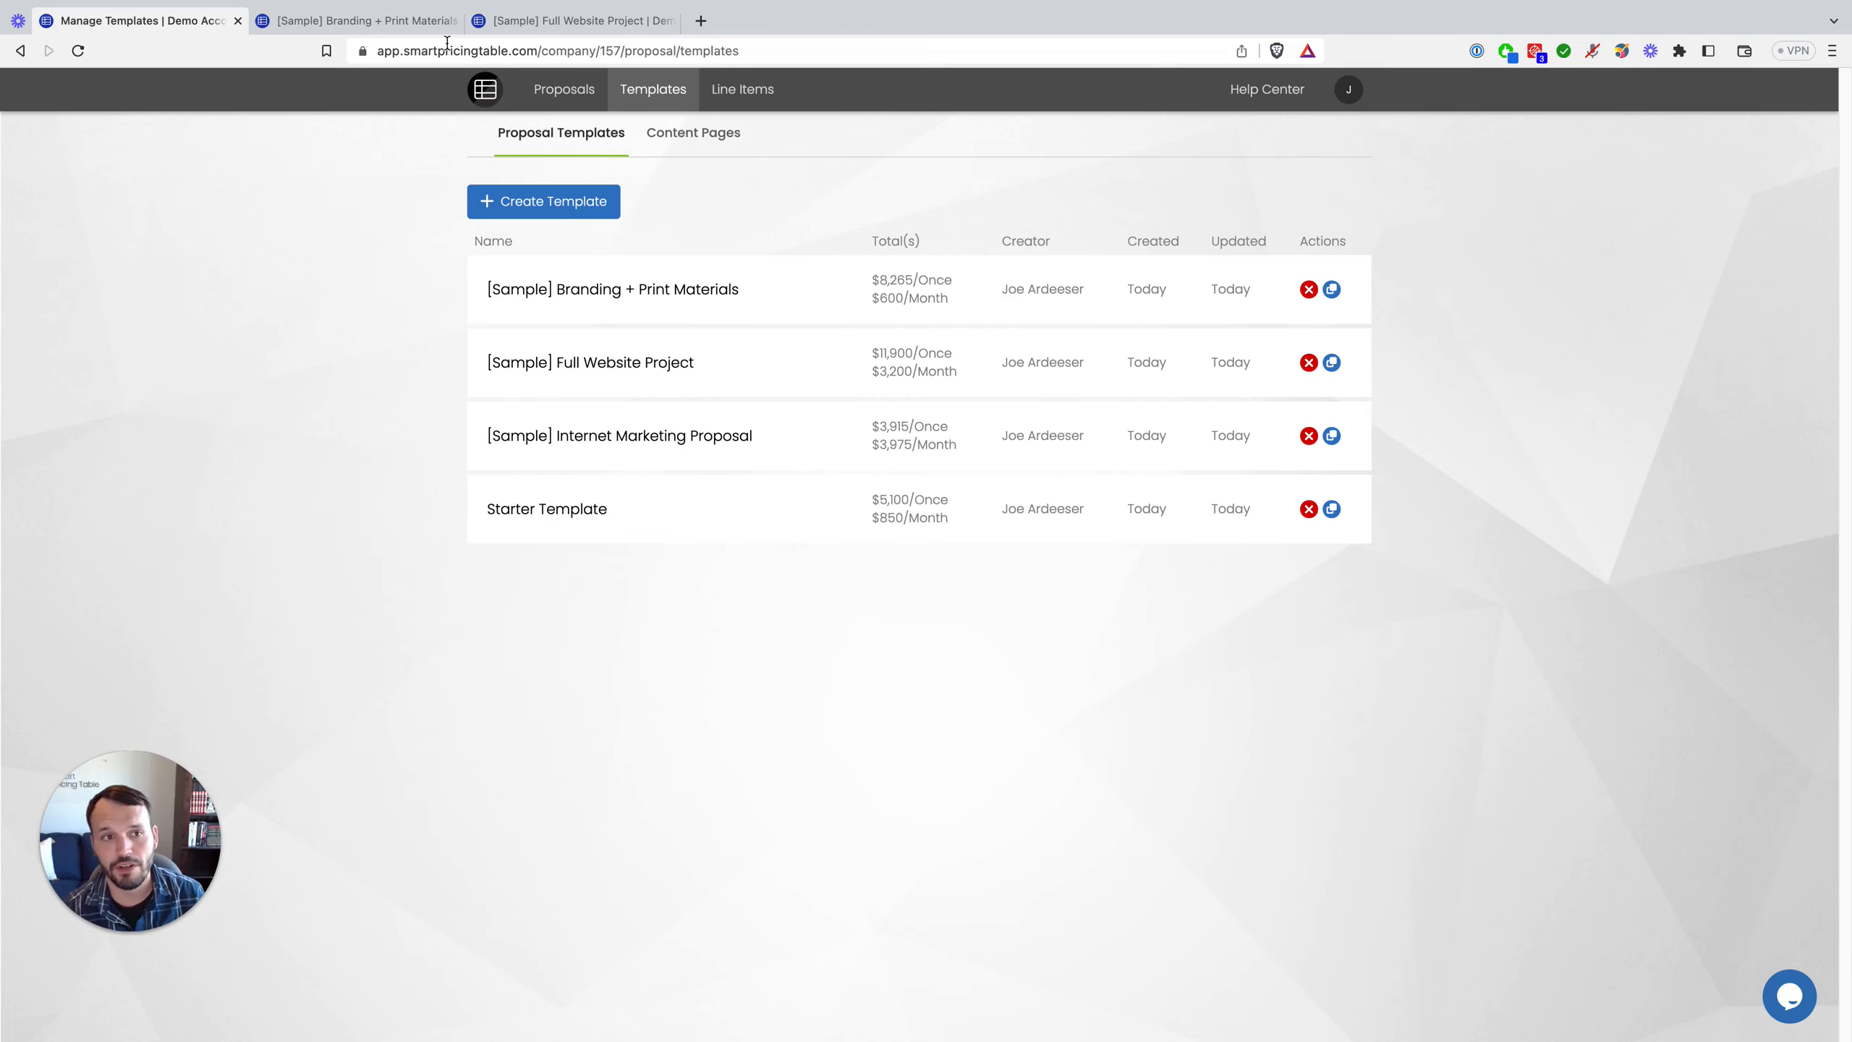
left_click(413, 20)
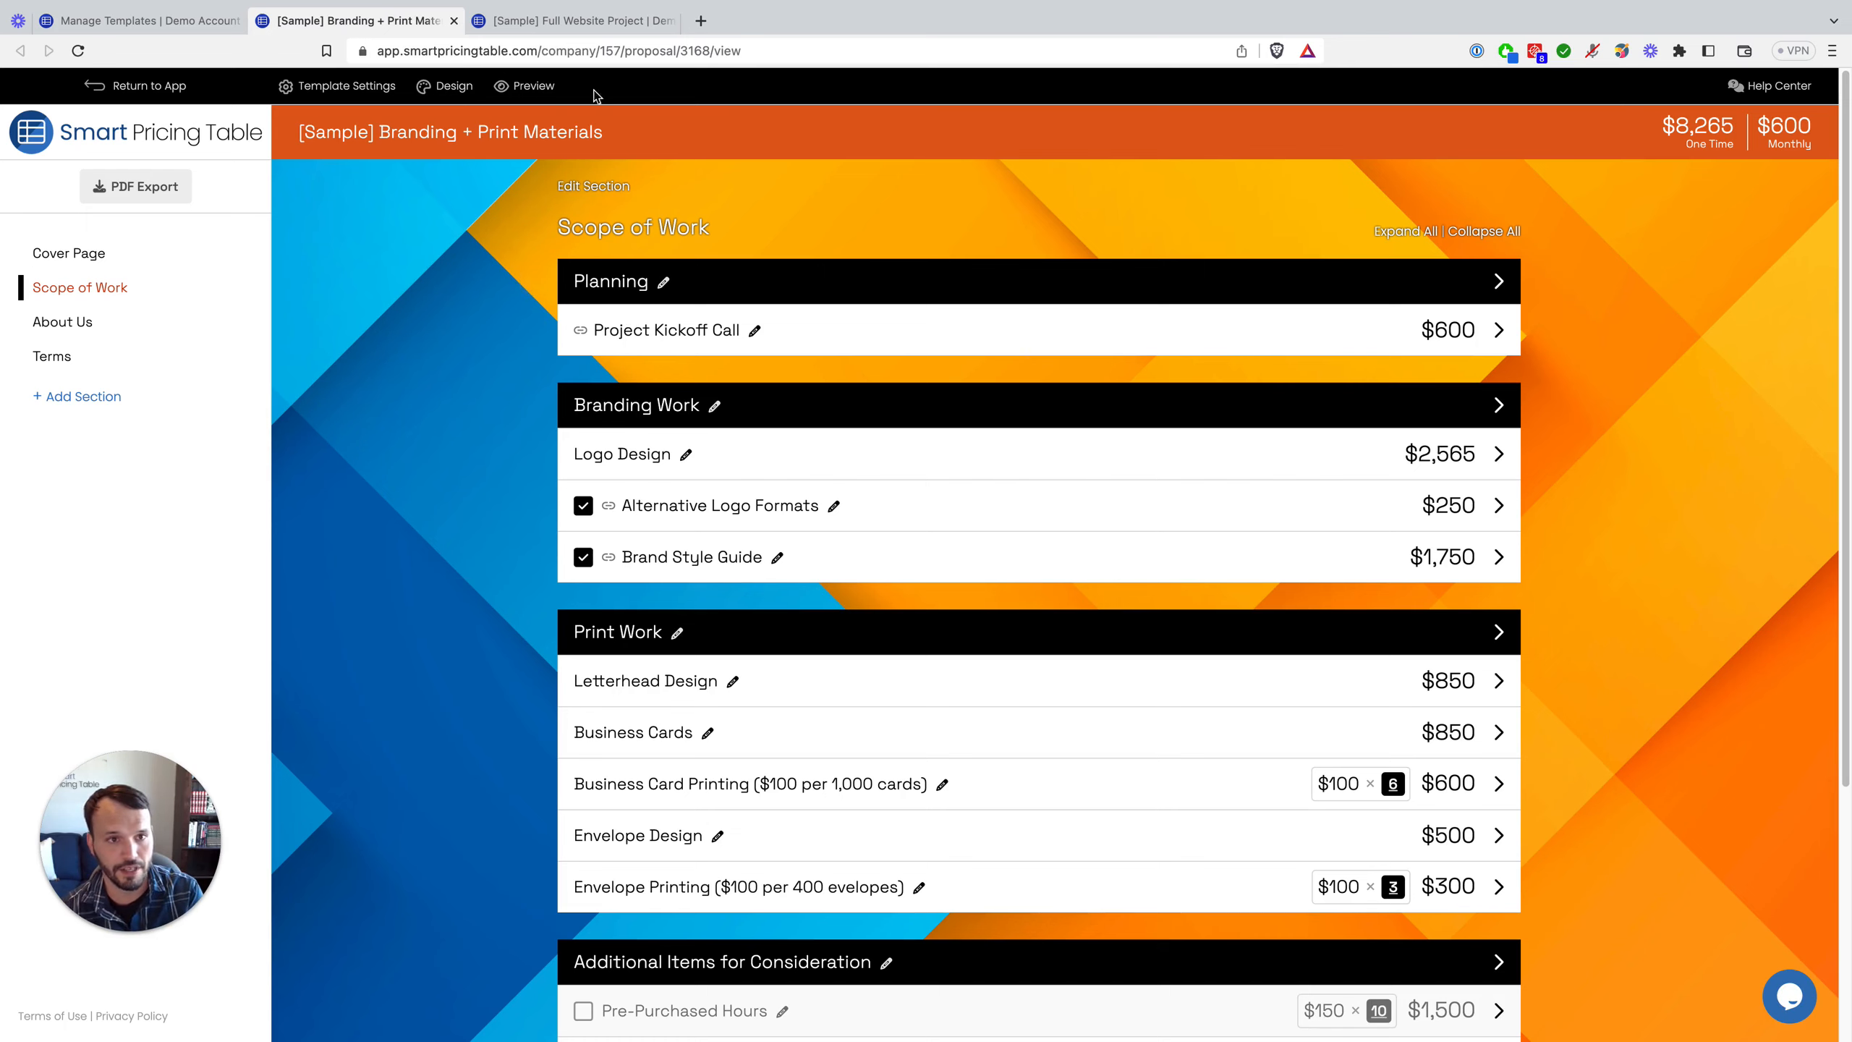
left_click(573, 20)
Step: Expand the Branding template's Alternative Logo Formats and Logo Design items, then return to Manage Templates
left_click(408, 22)
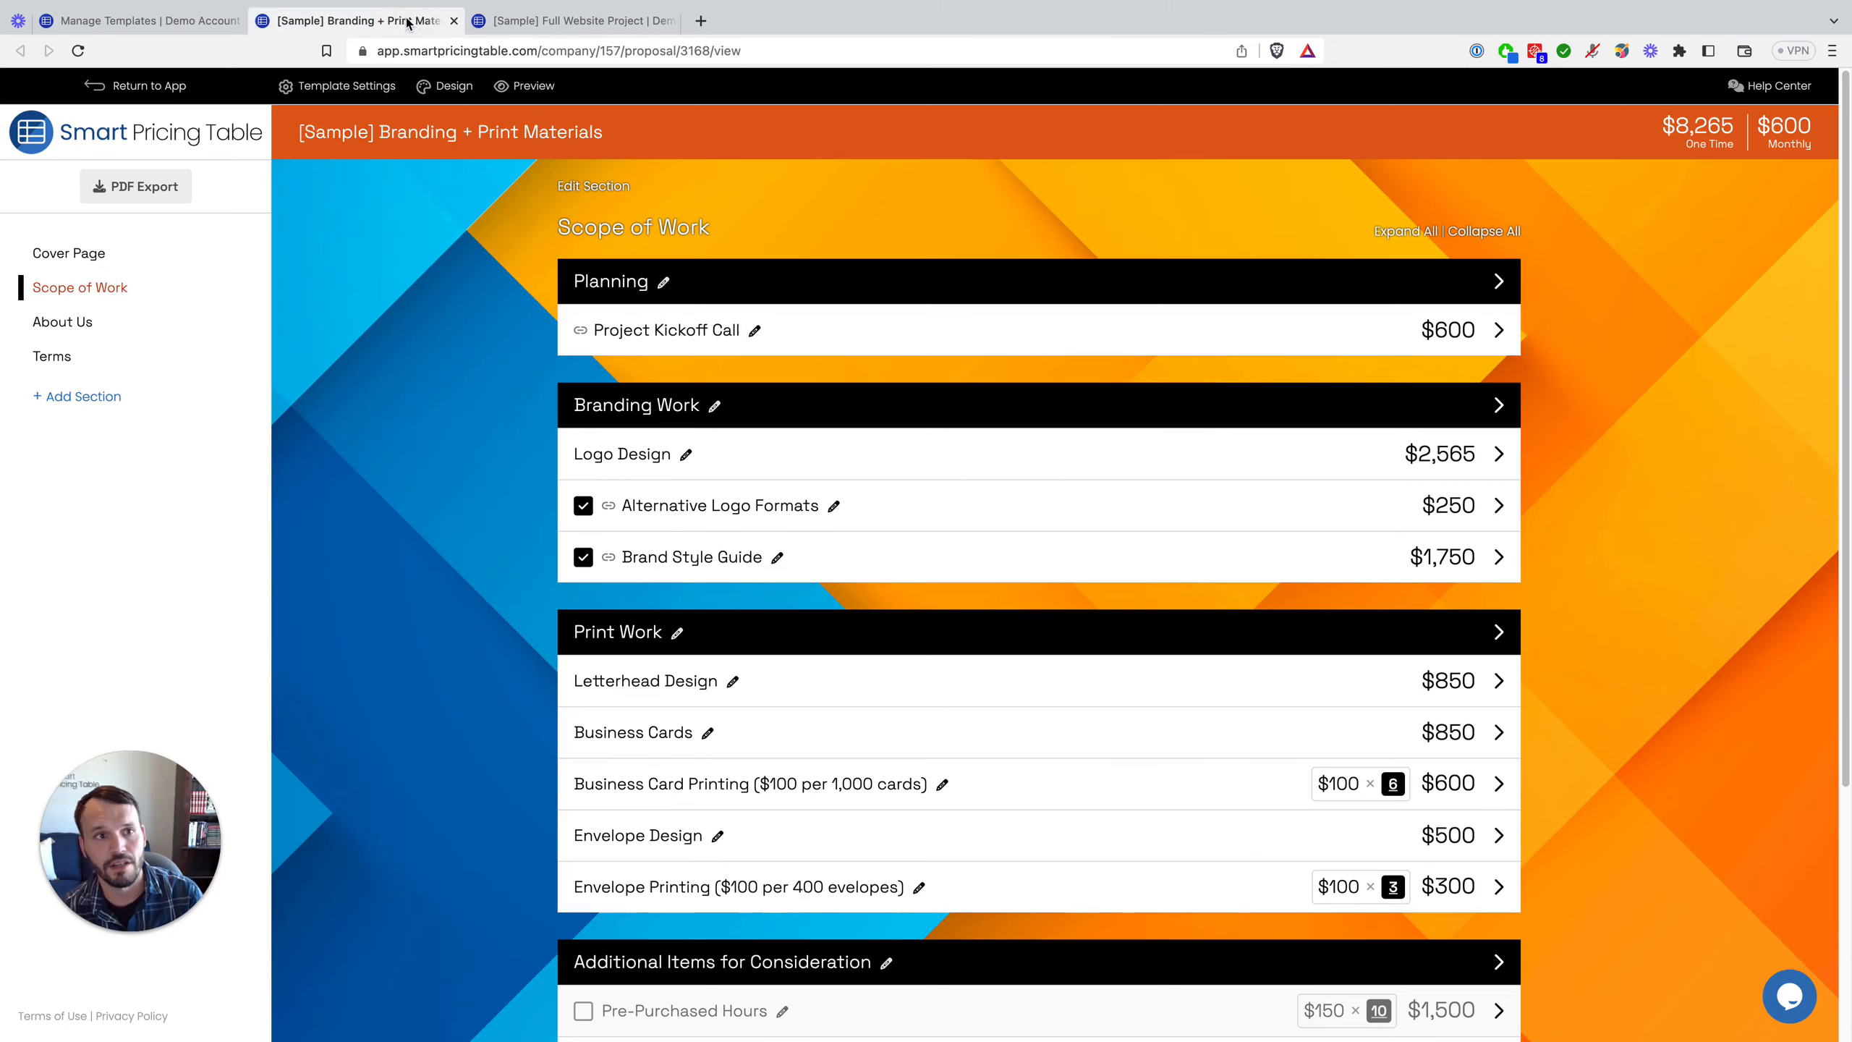
left_click(1498, 505)
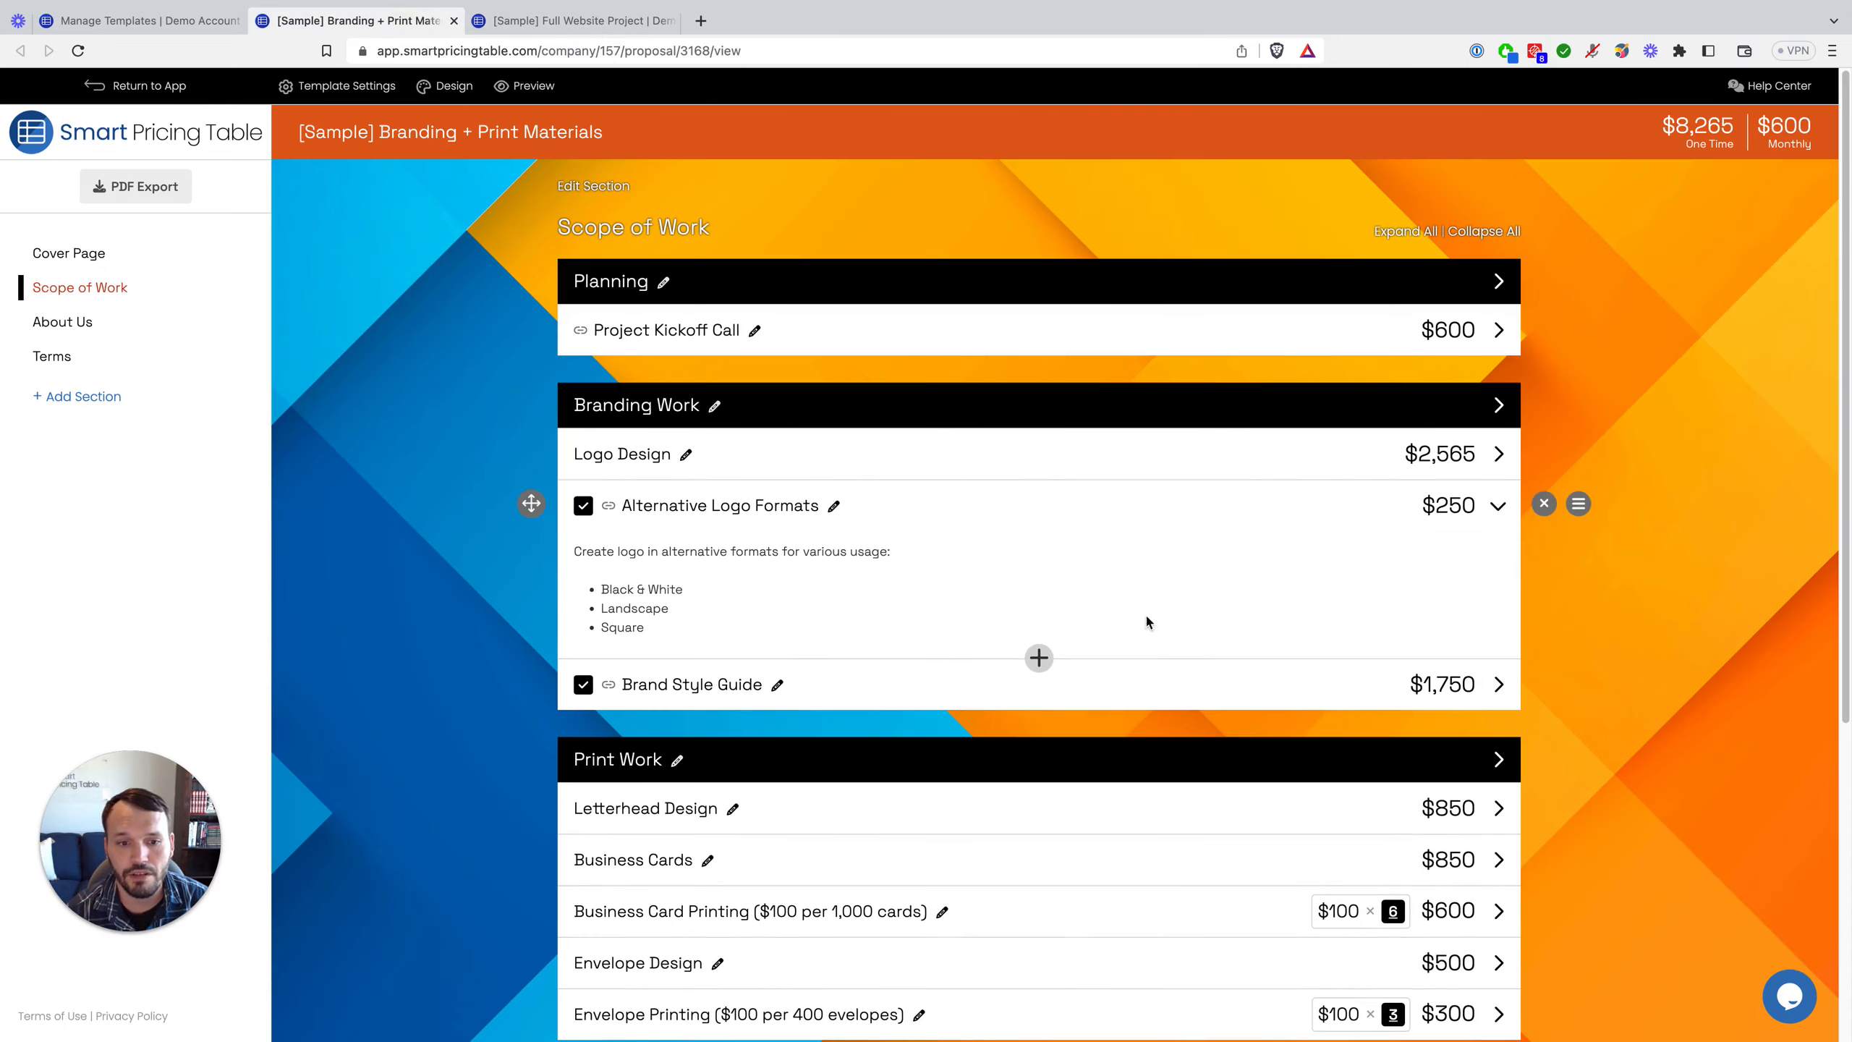
left_click(1166, 453)
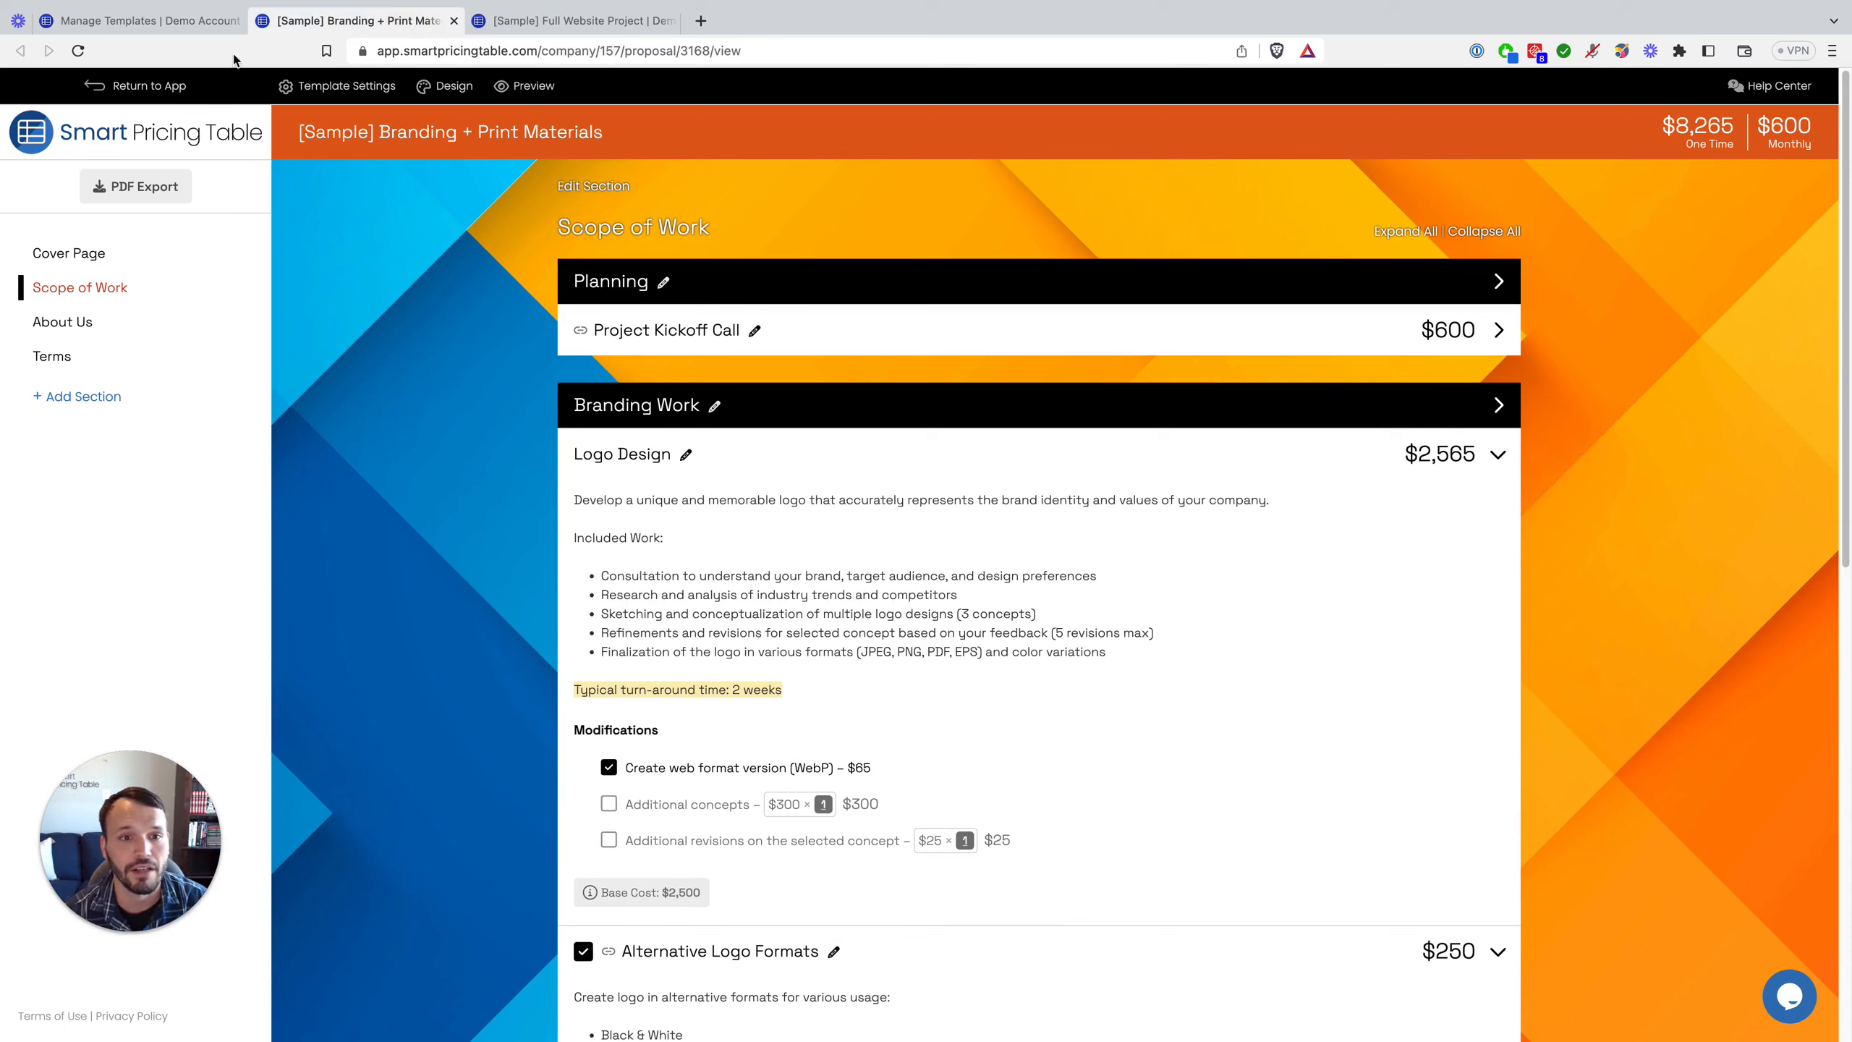
left_click(209, 29)
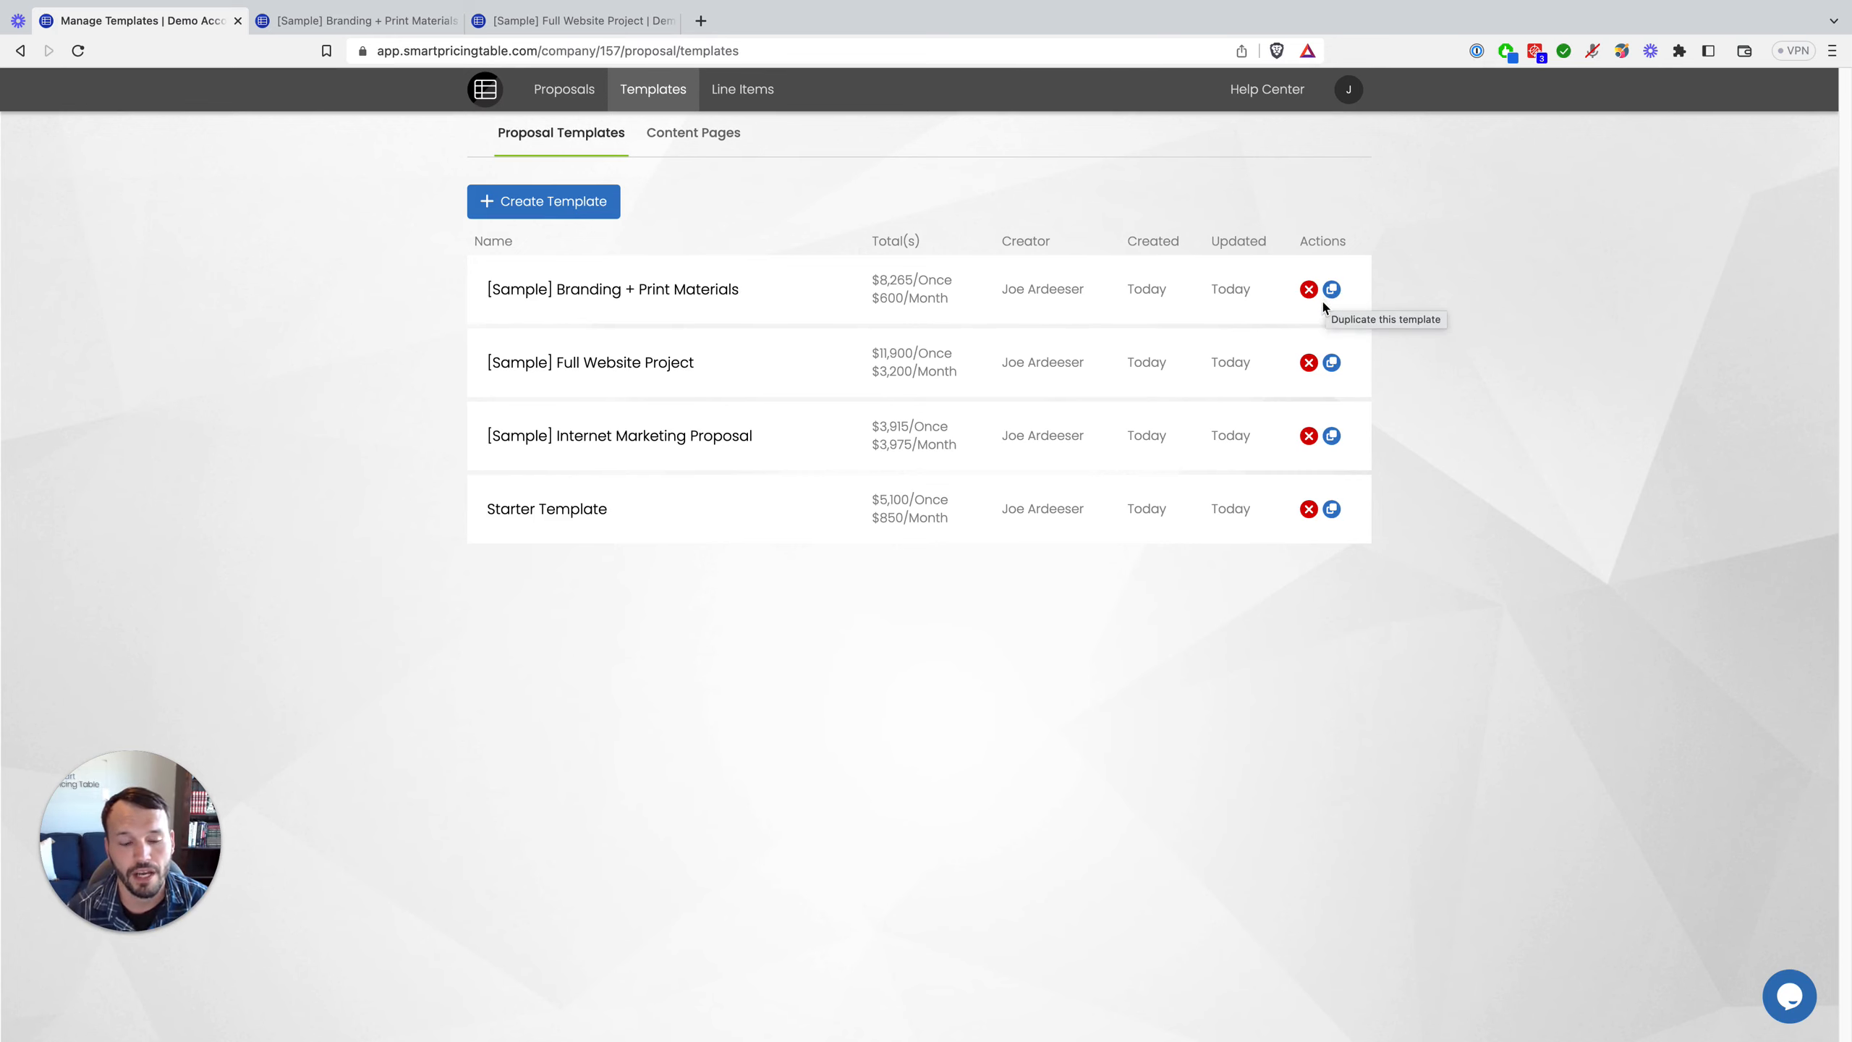
Step: Close both sample tabs and open the Starter Template on its Cover Page with placeholder fields
left_click(455, 22)
left_click(455, 22)
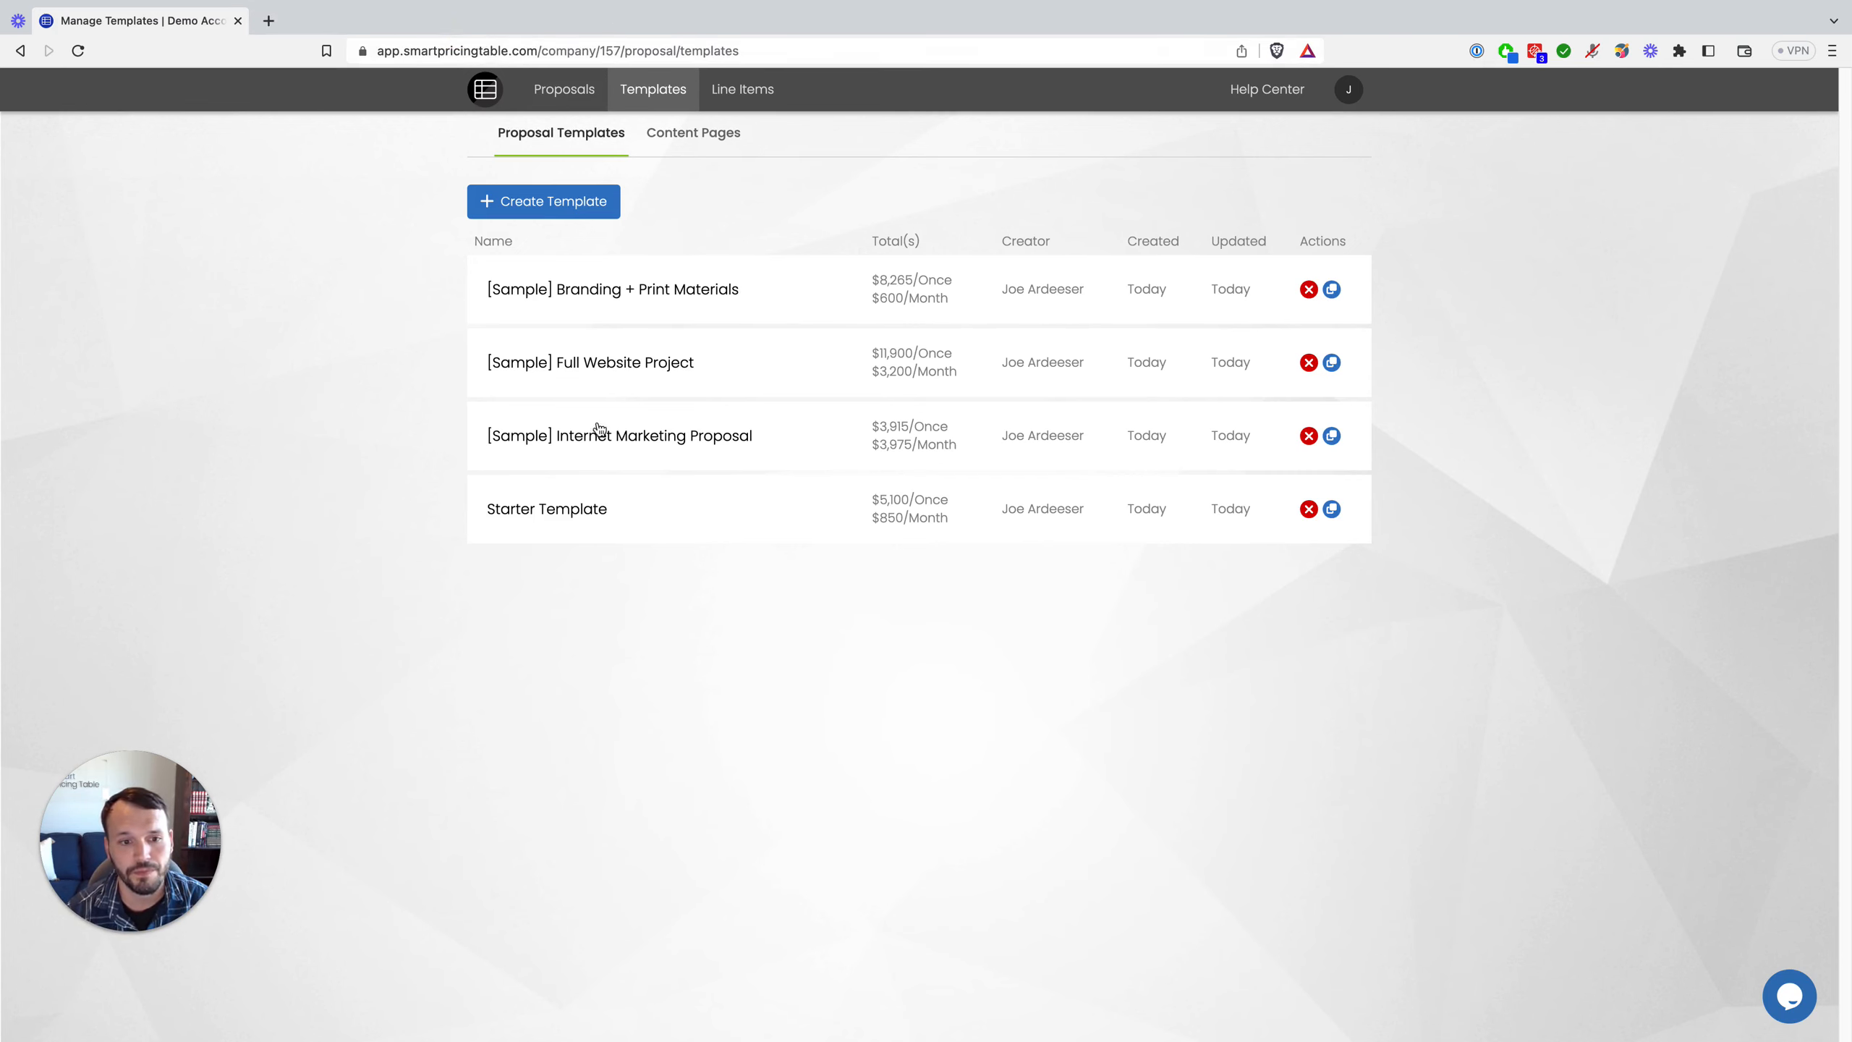
left_click(591, 519)
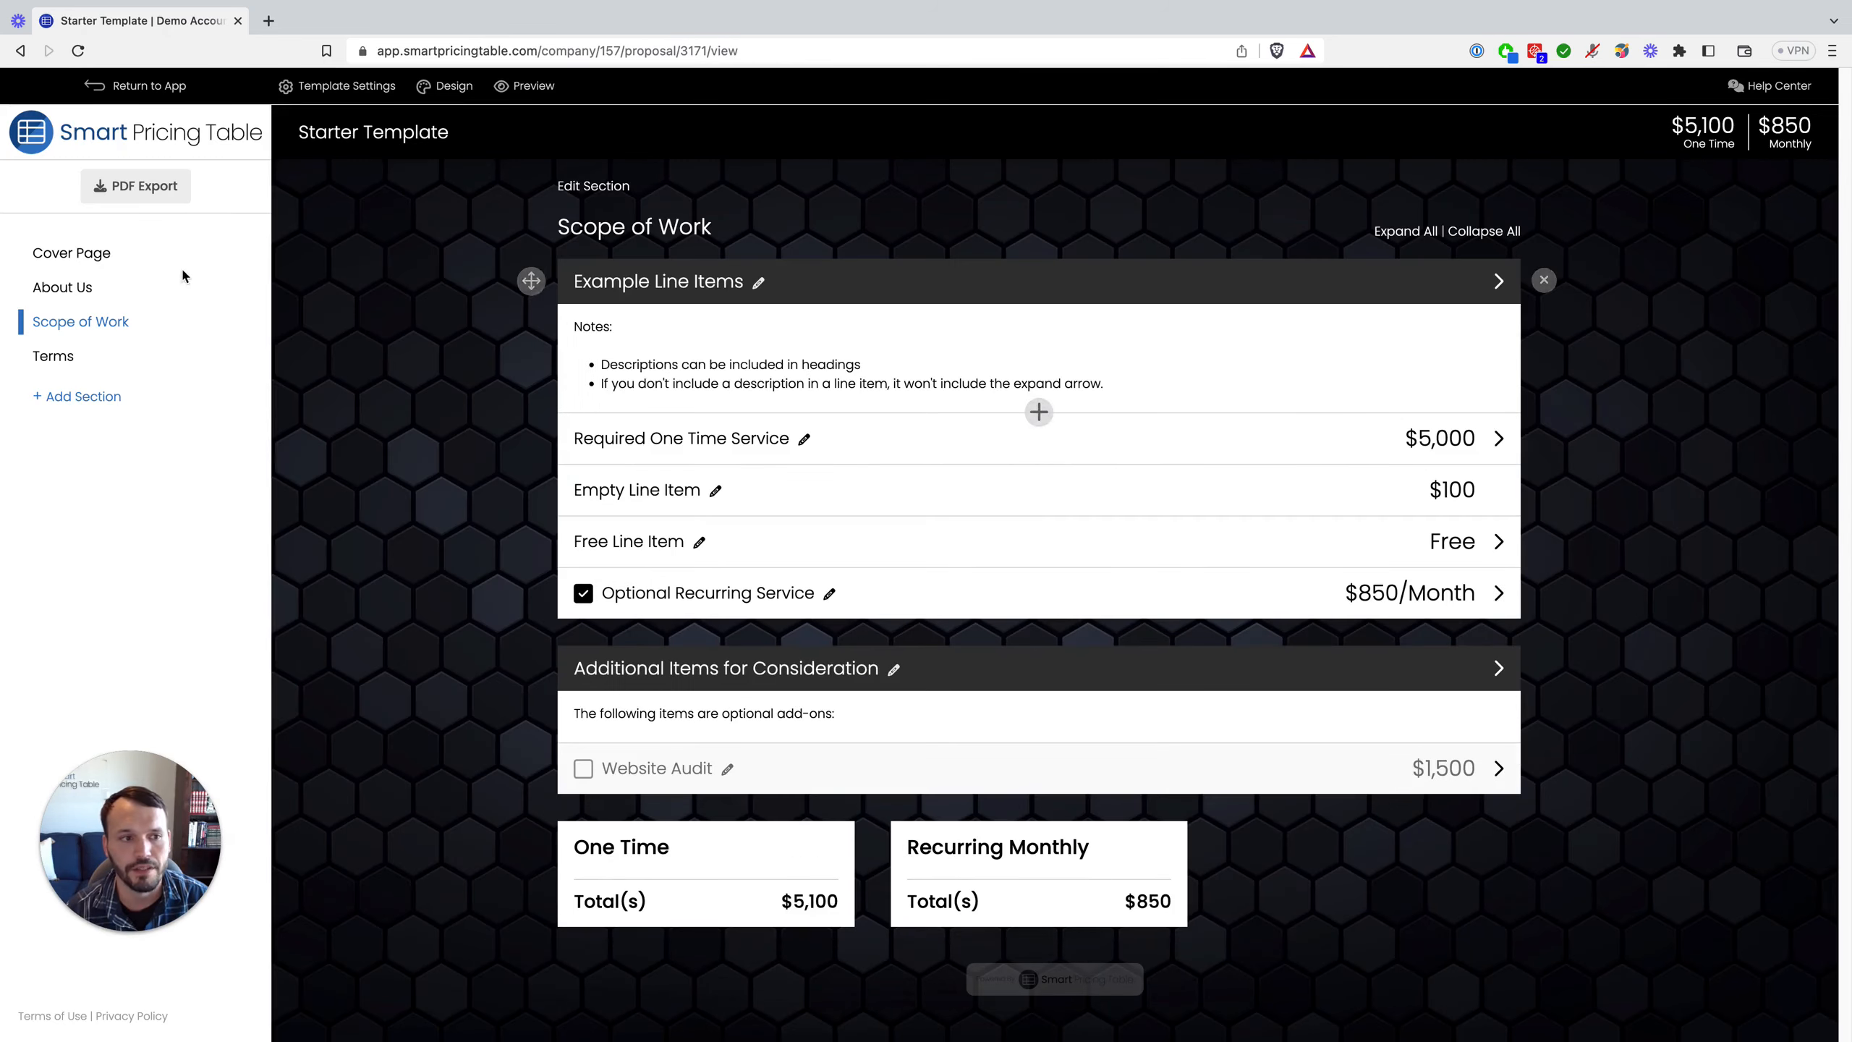
left_click(88, 253)
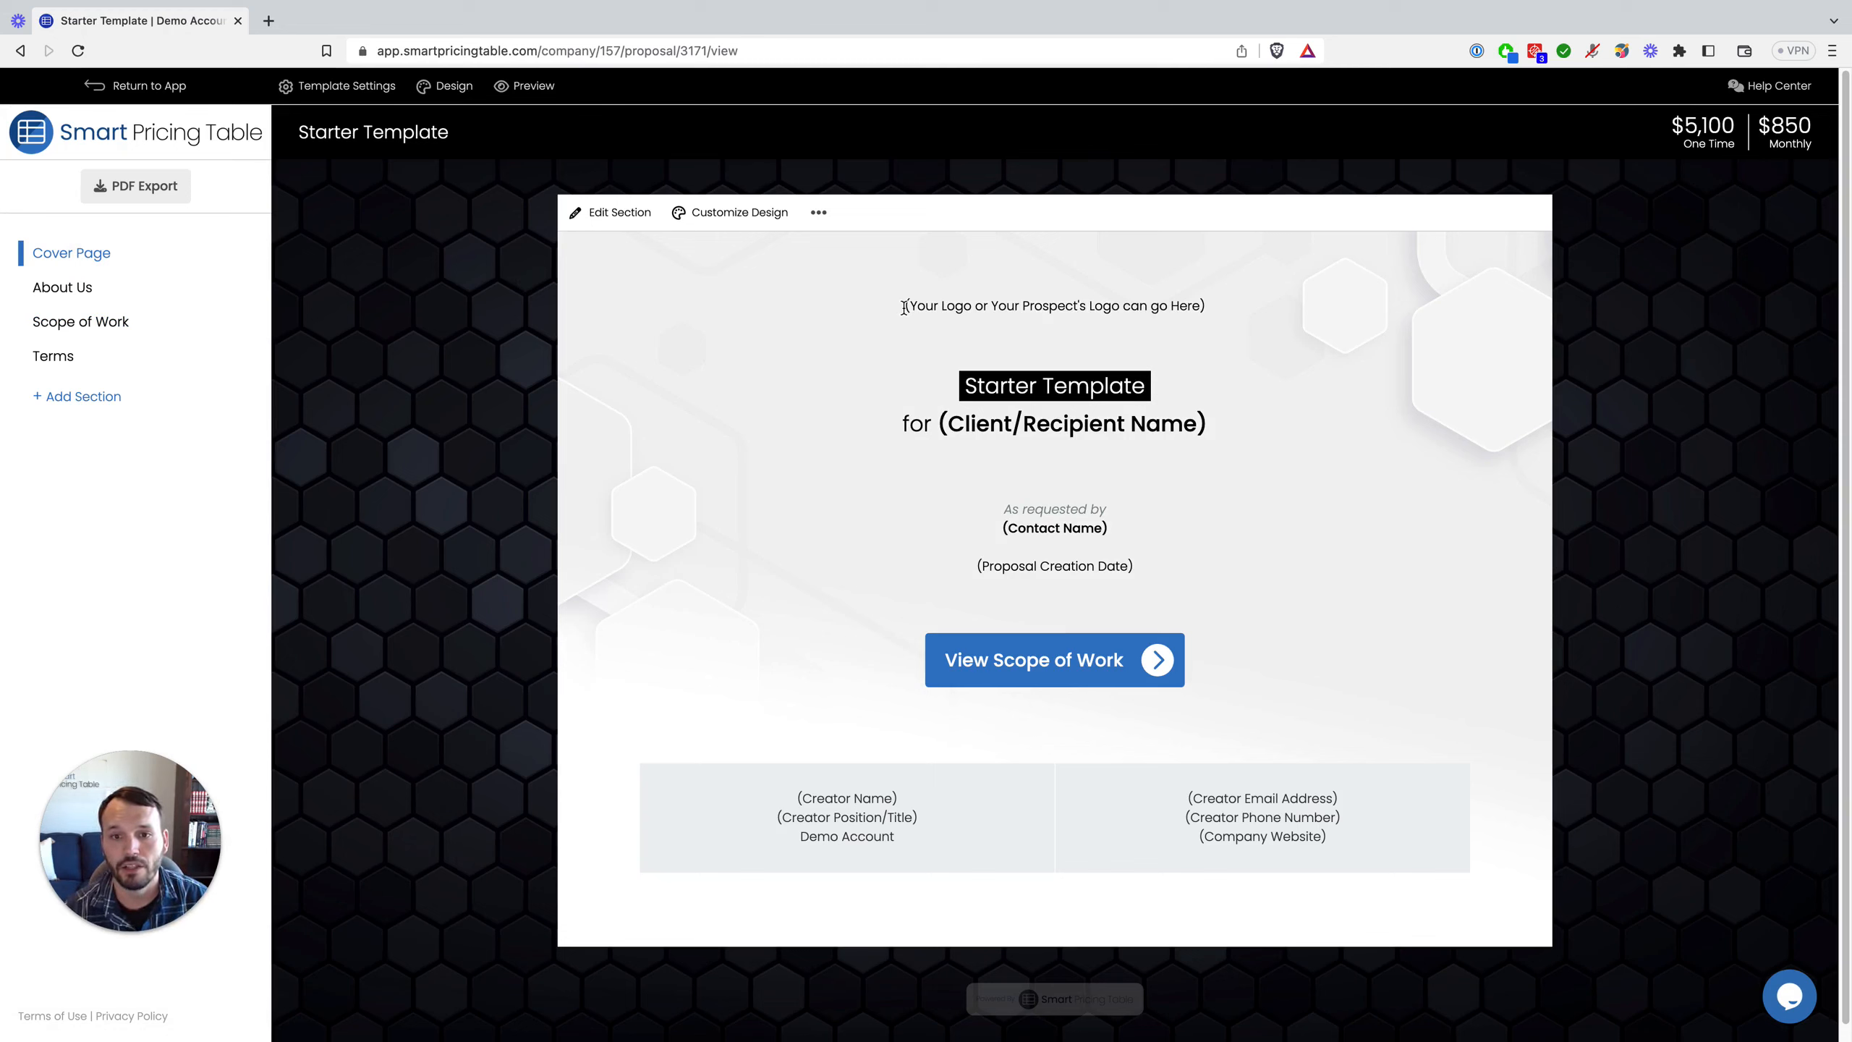
left_click_drag(903, 305, 1234, 323)
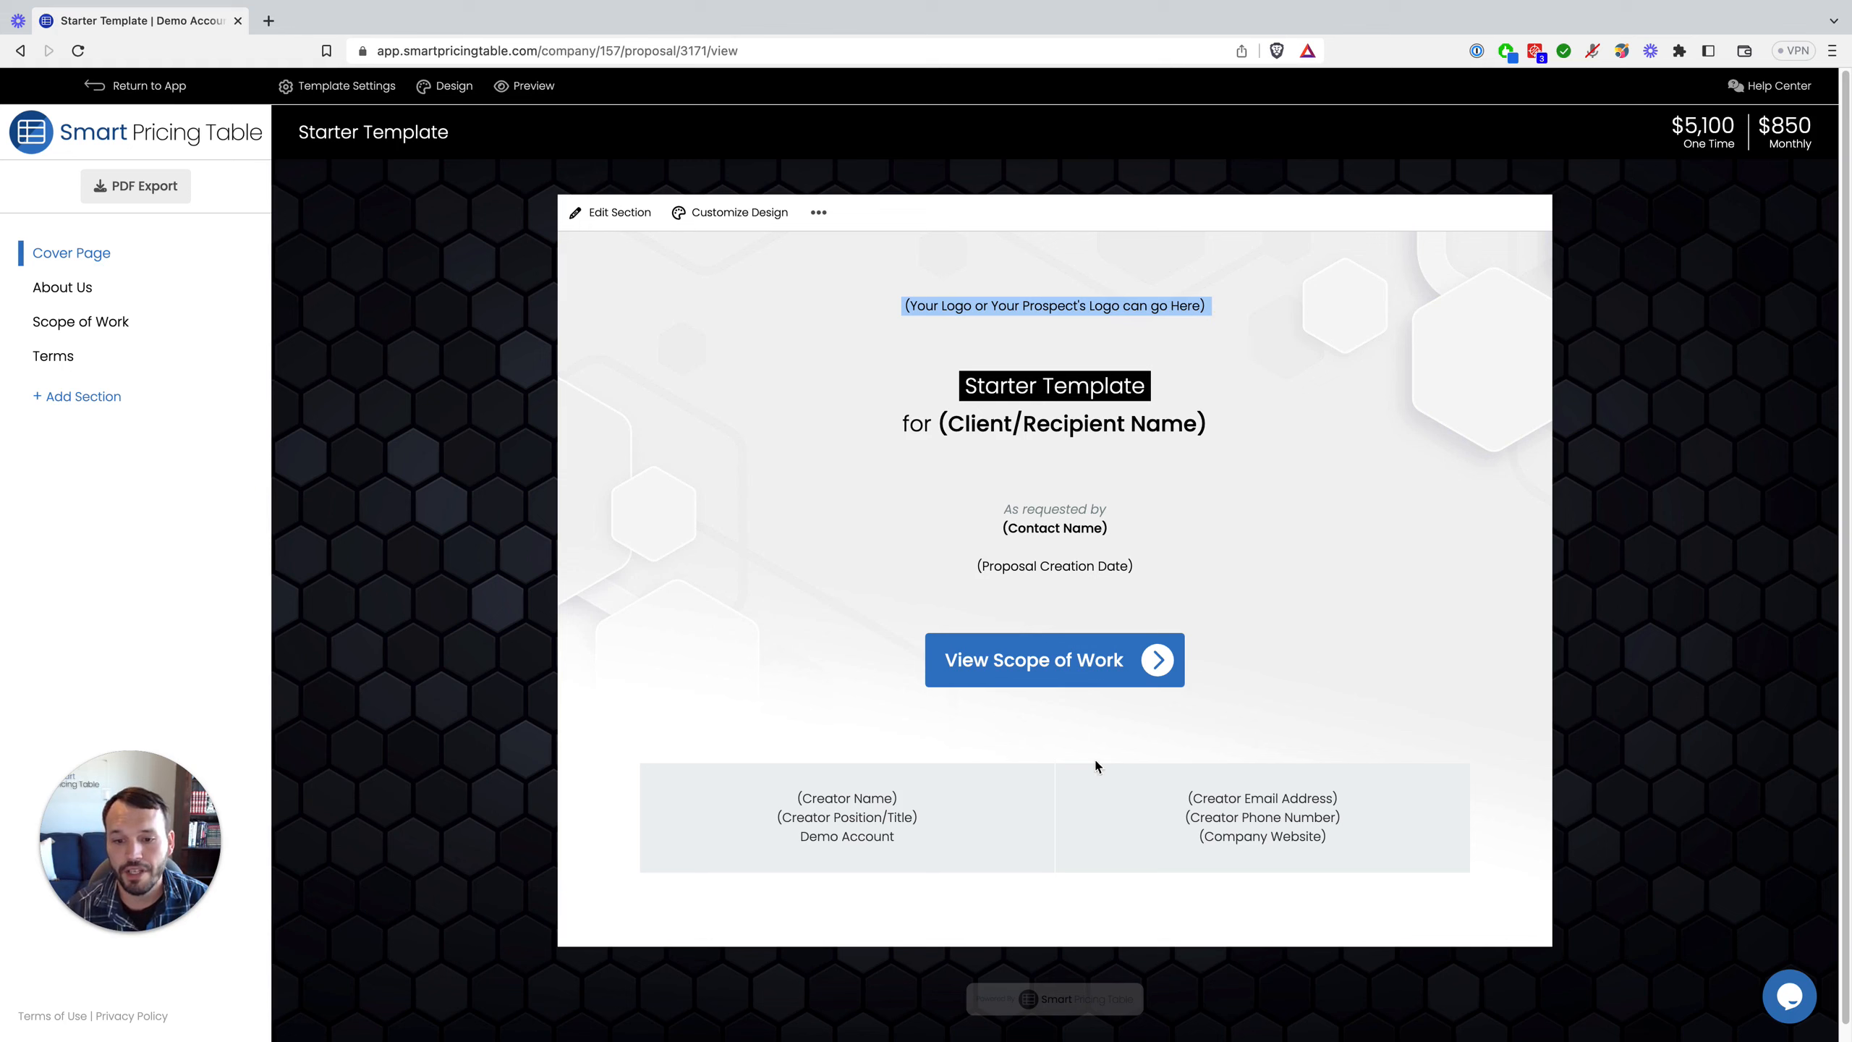
left_click(837, 505)
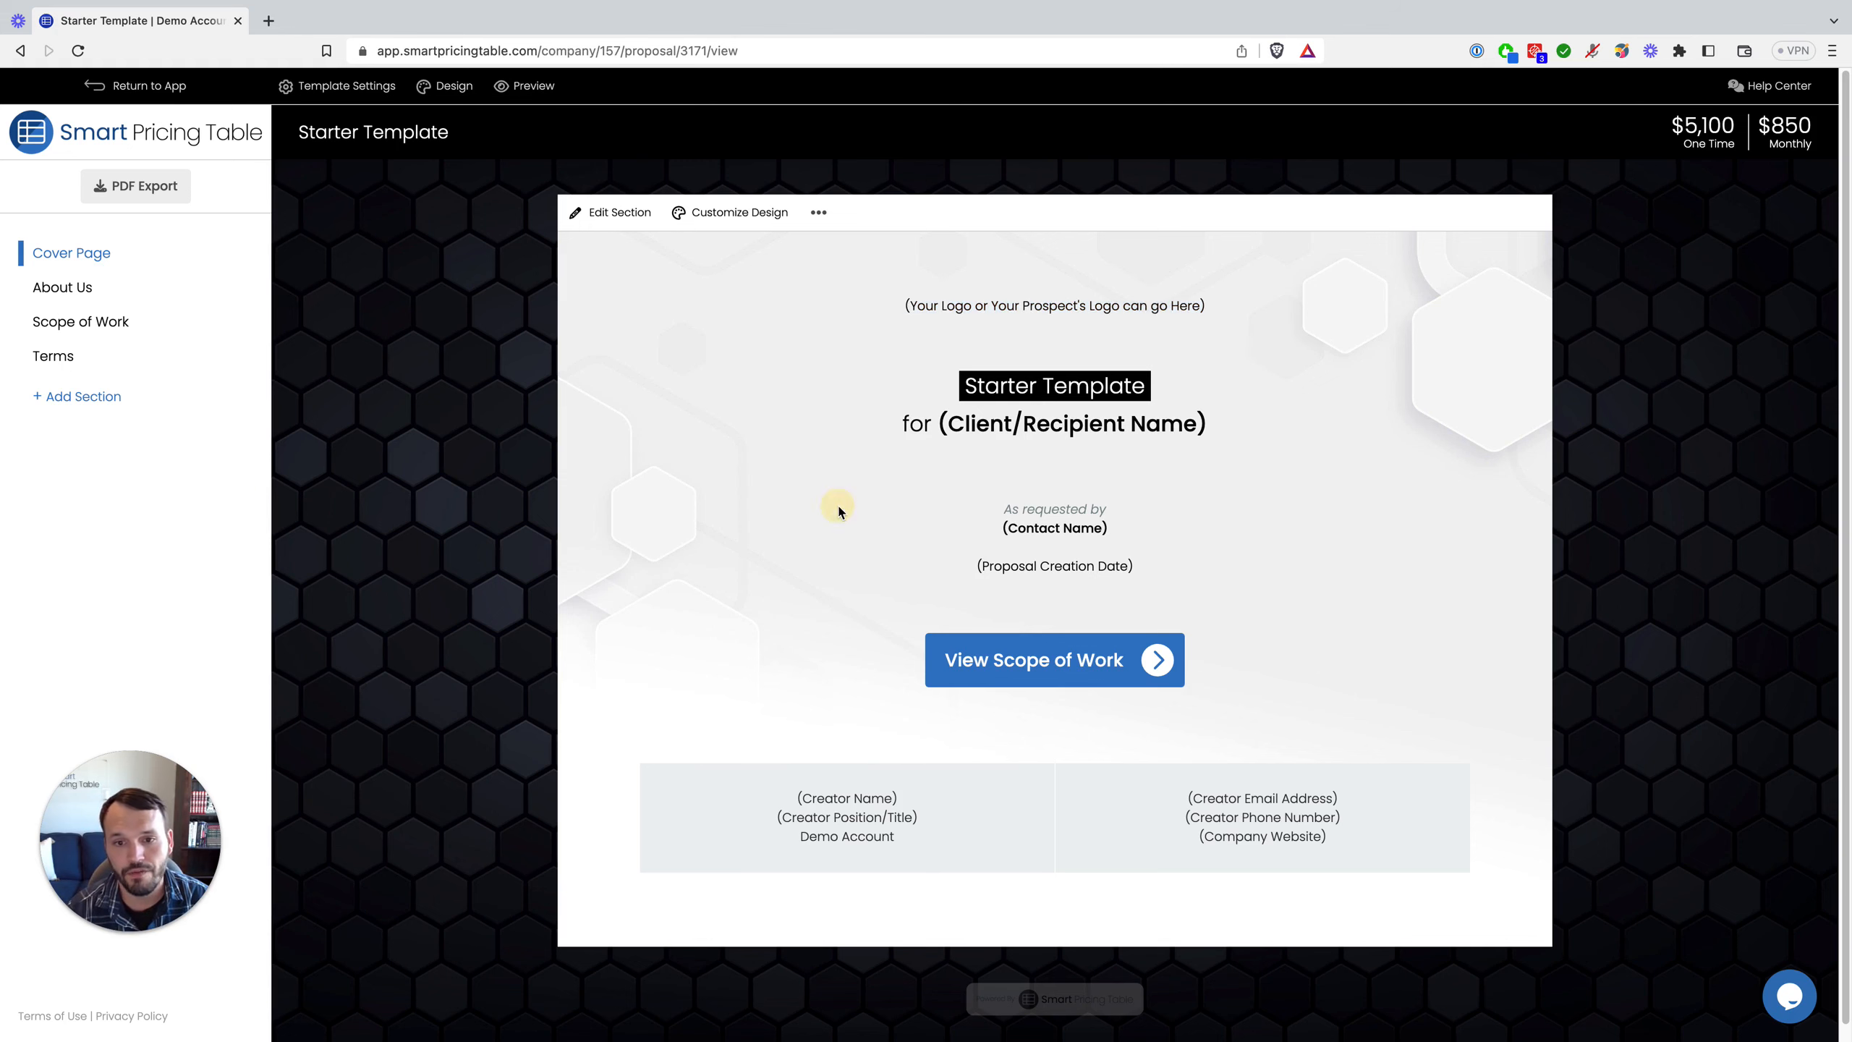
left_click(630, 219)
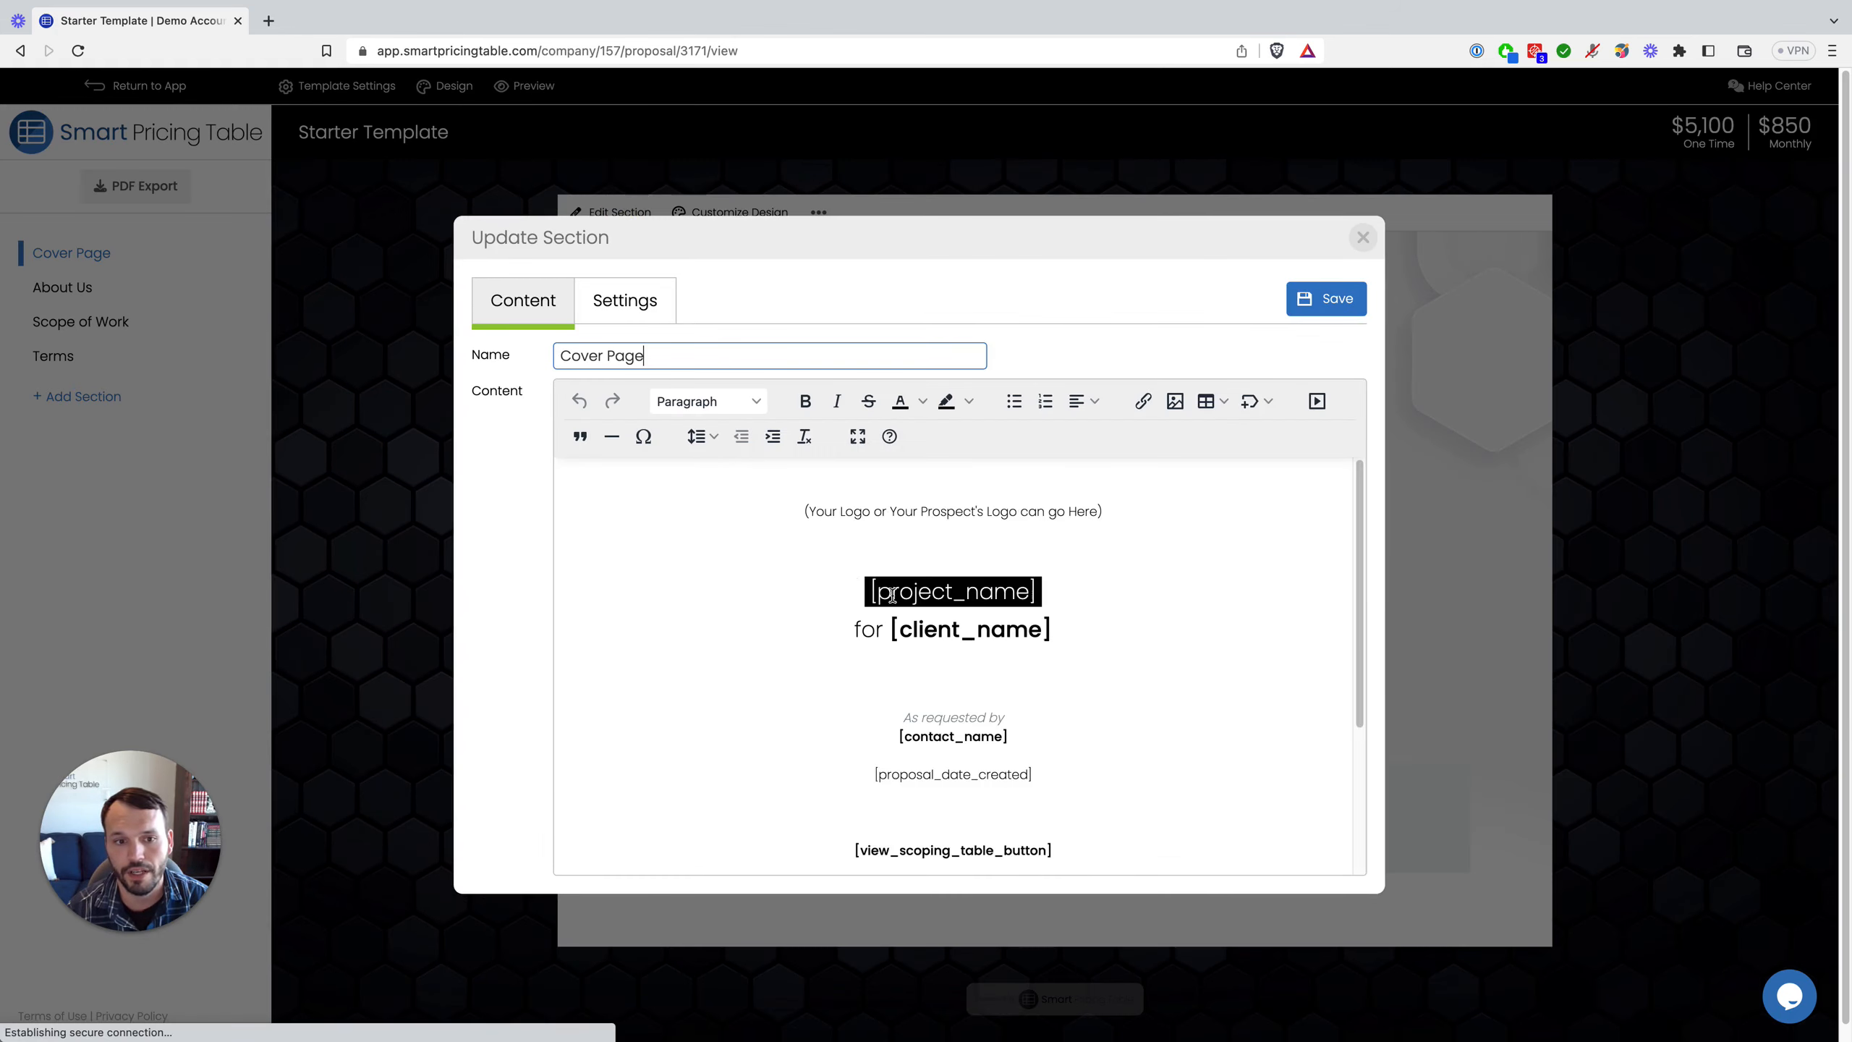
scroll(936, 653, "down", 1)
scroll(984, 653, "down", 1)
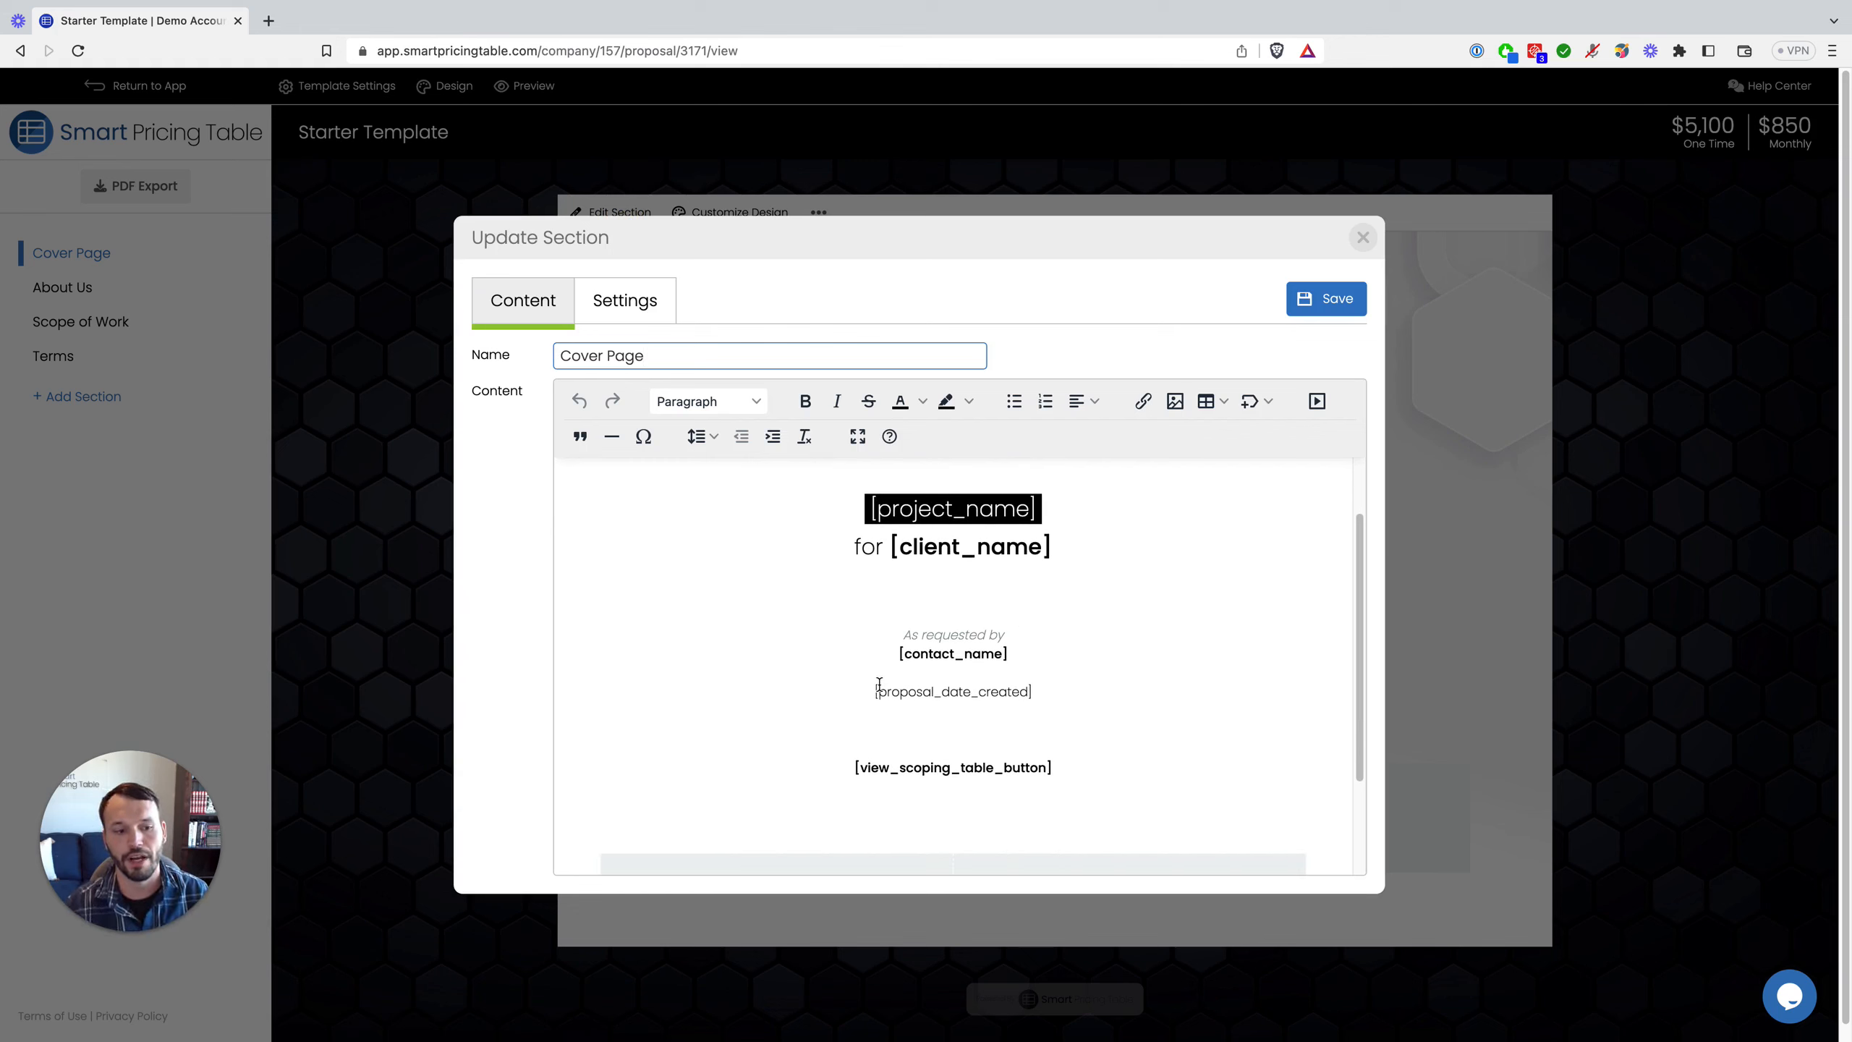
scroll(937, 700, "down", 3)
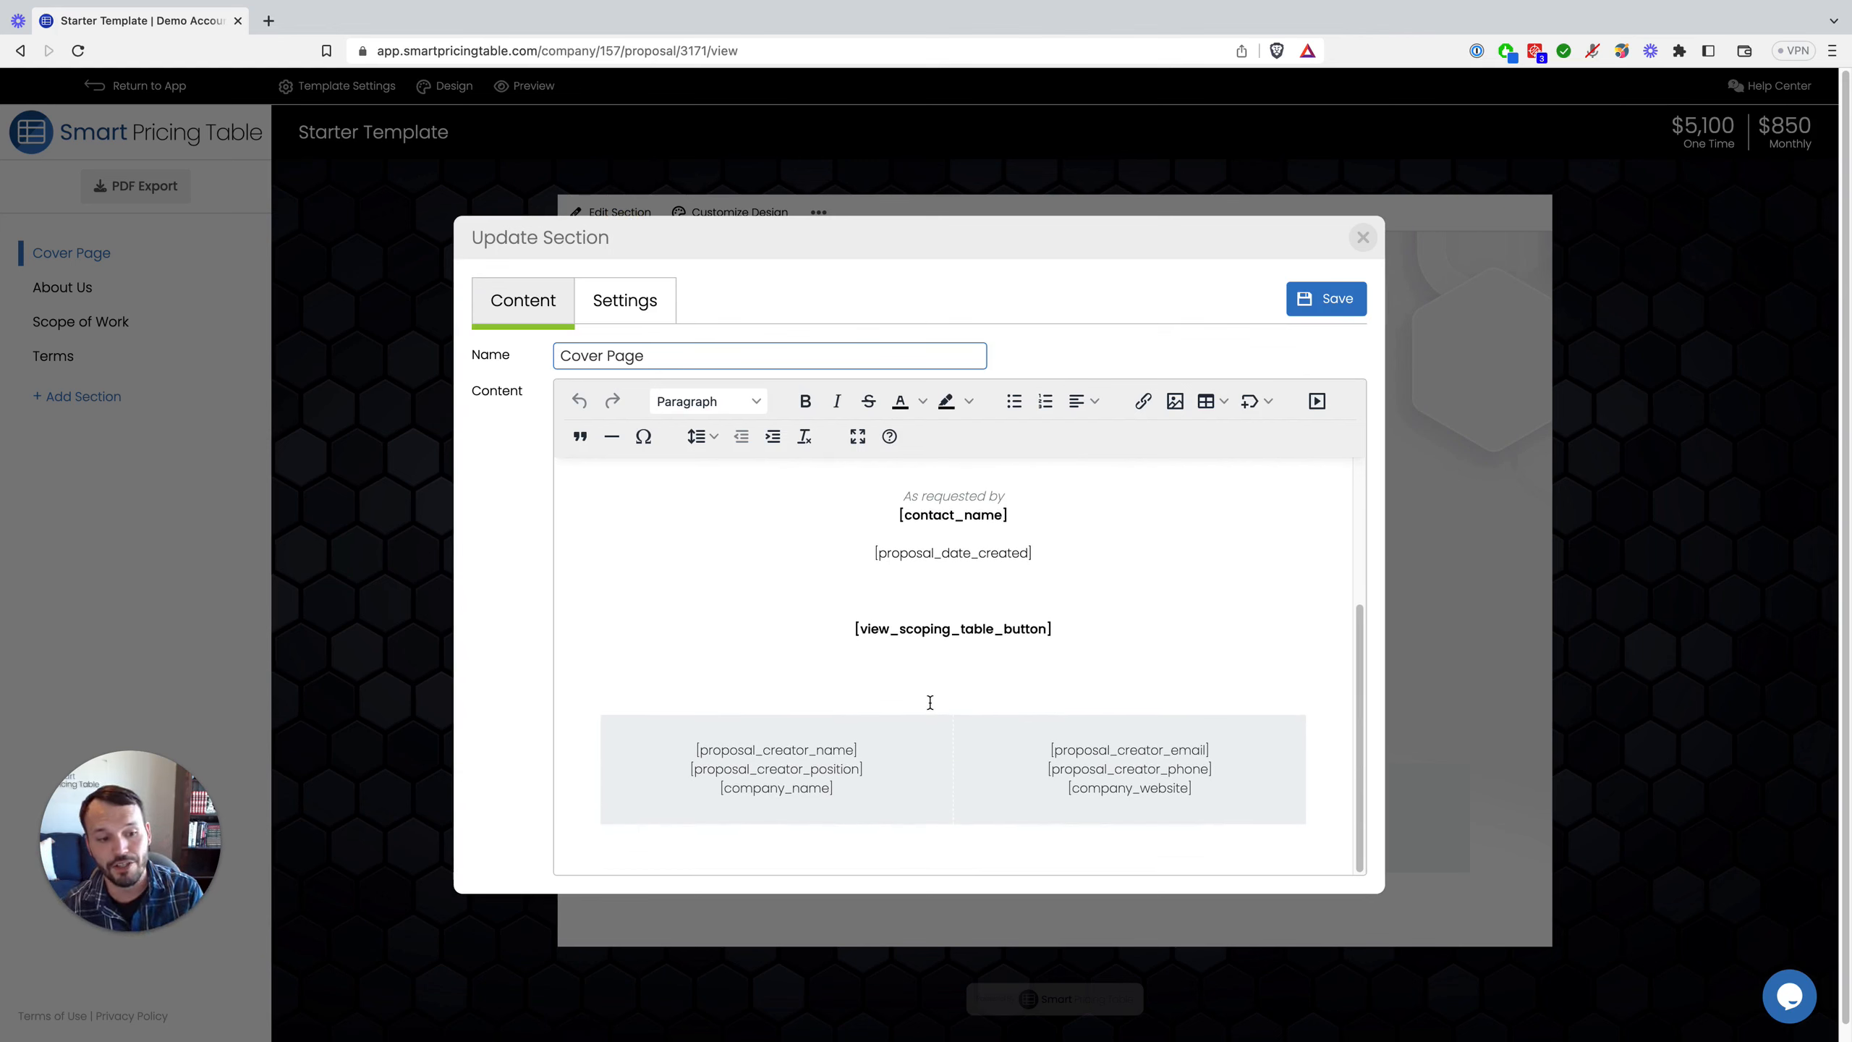
double_click(974, 553)
left_click(789, 750)
double_click(789, 749)
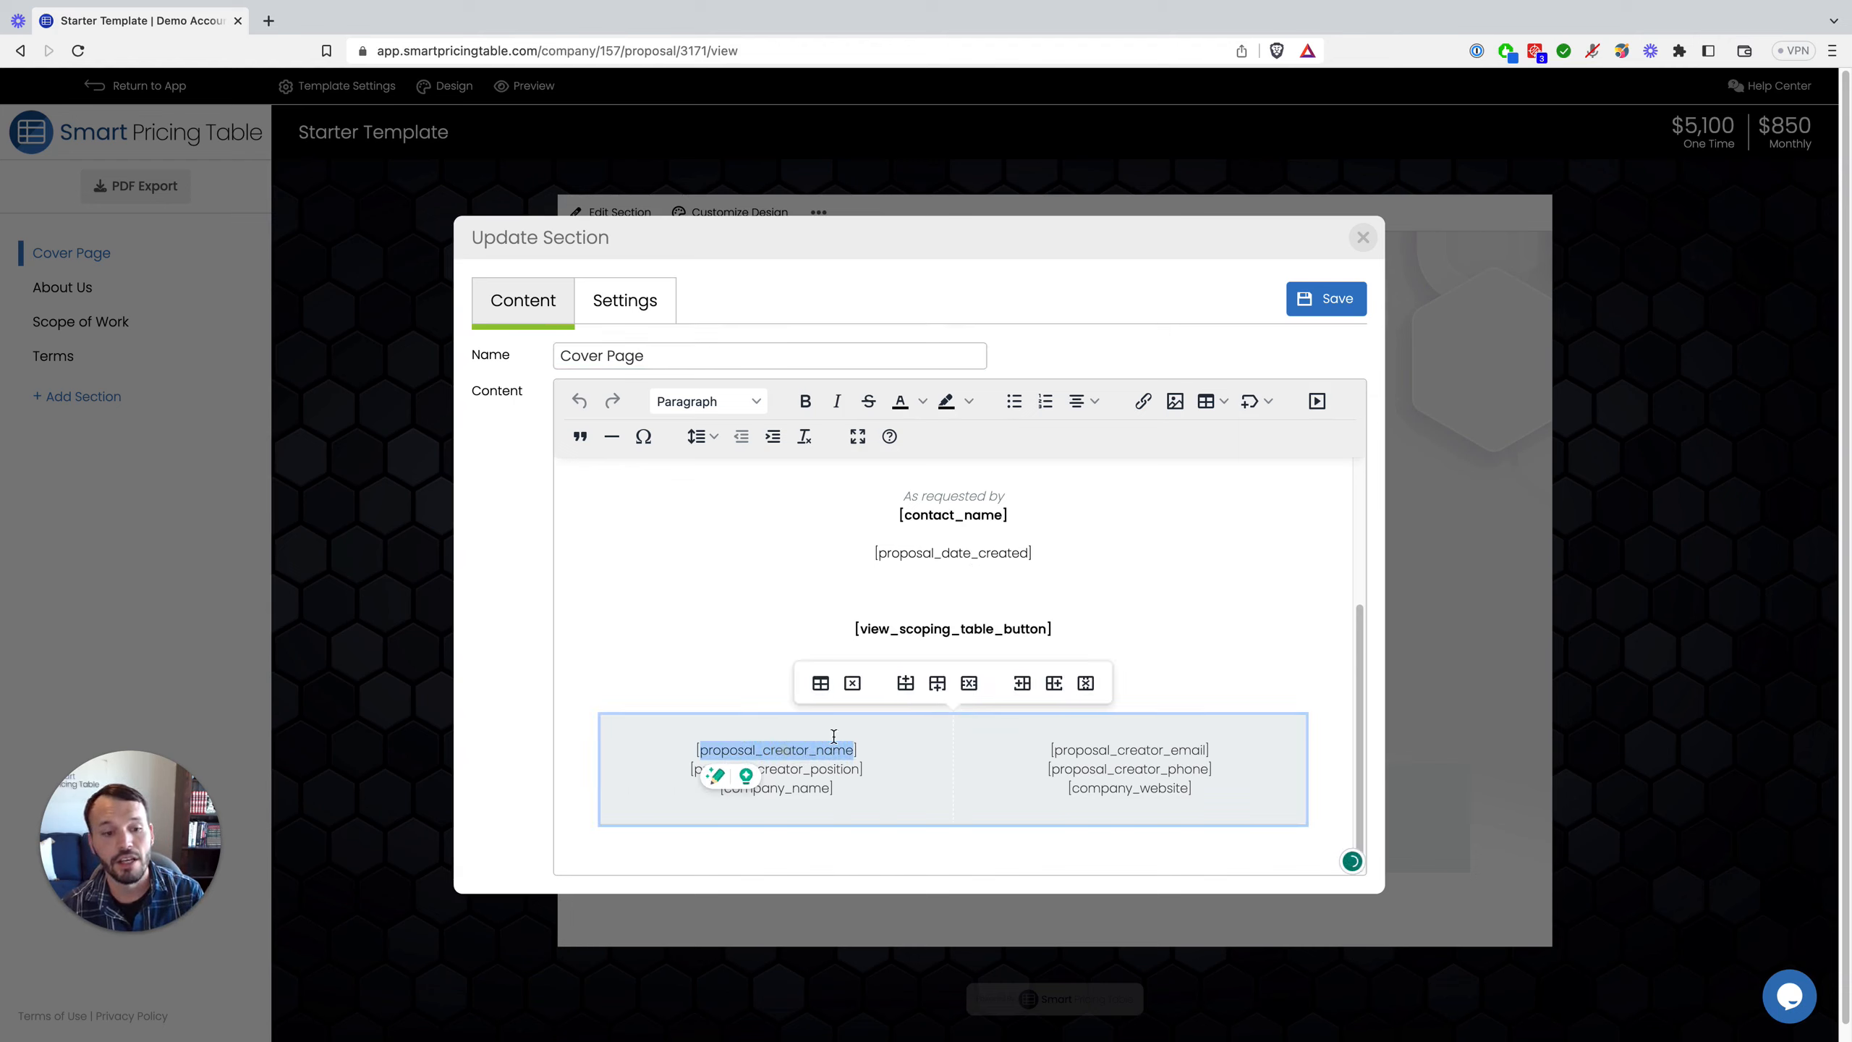
left_click(1364, 240)
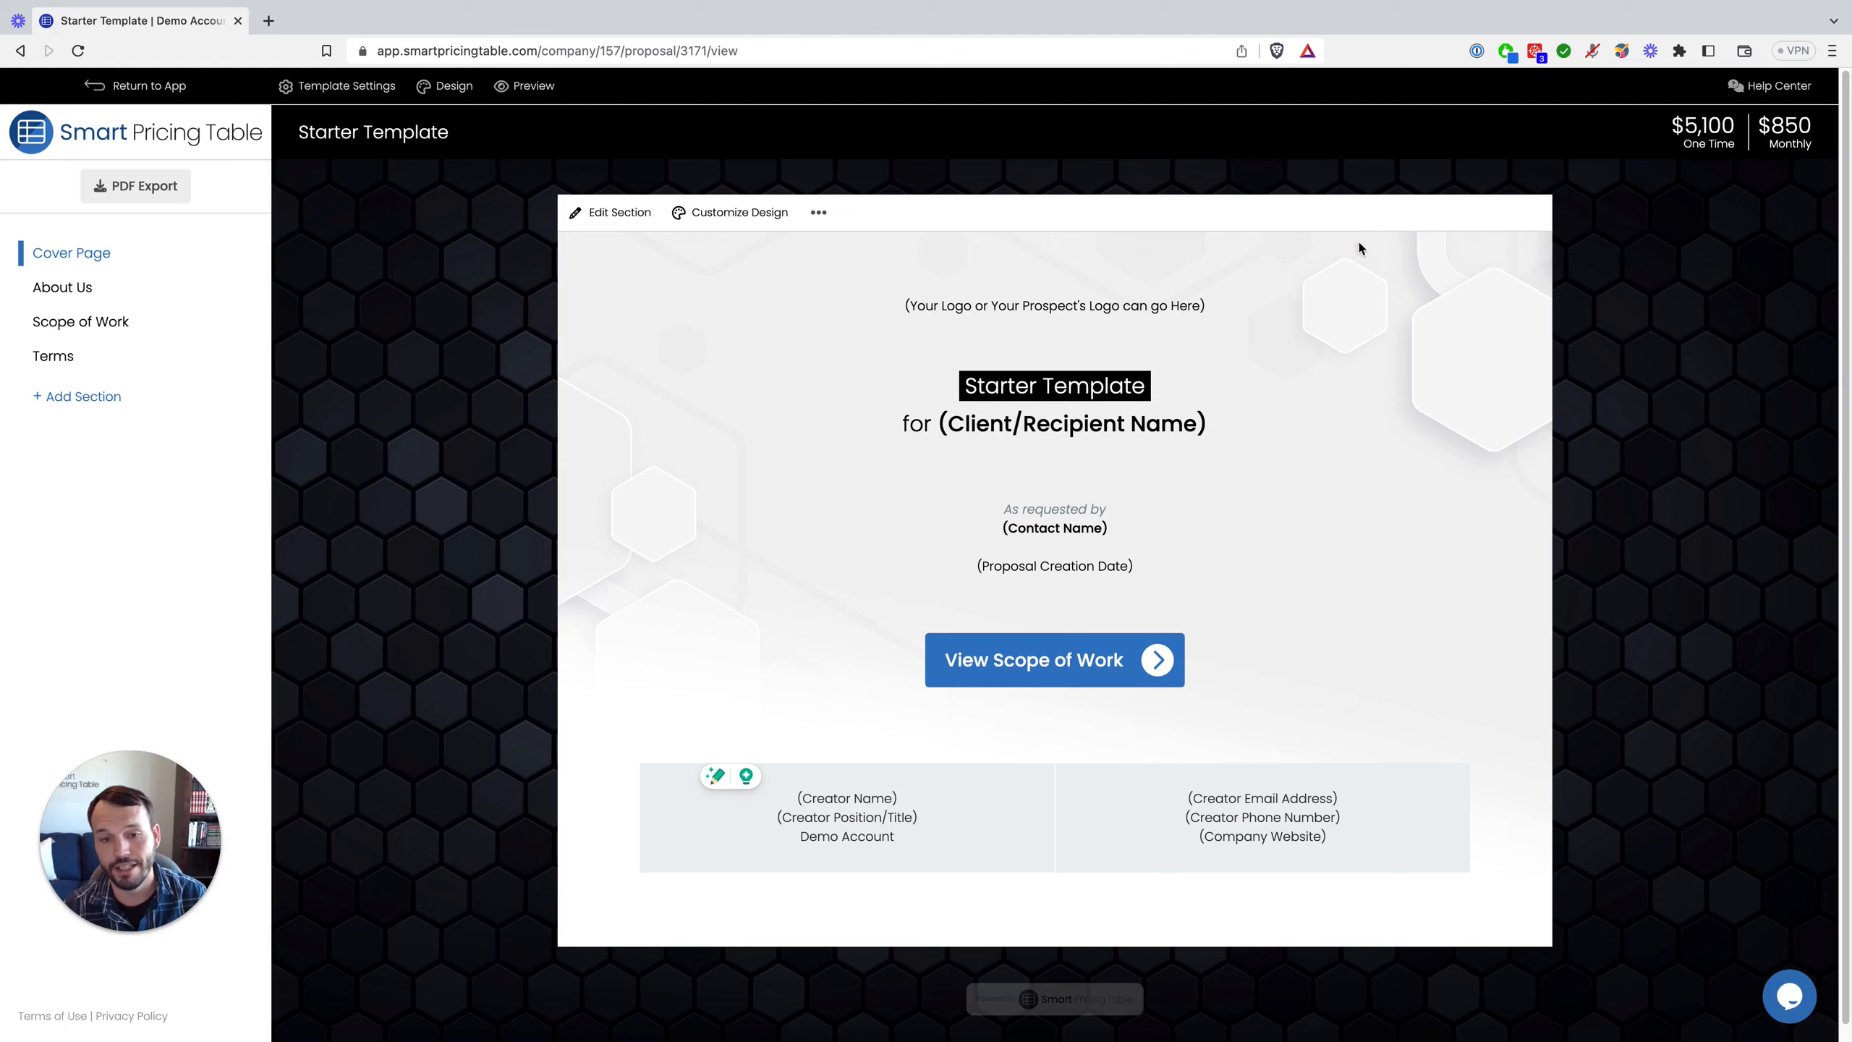
Step: Review the About Us section and its options menu, then show Scope of Work ($5,100 one-time, $850 monthly)
left_click(60, 290)
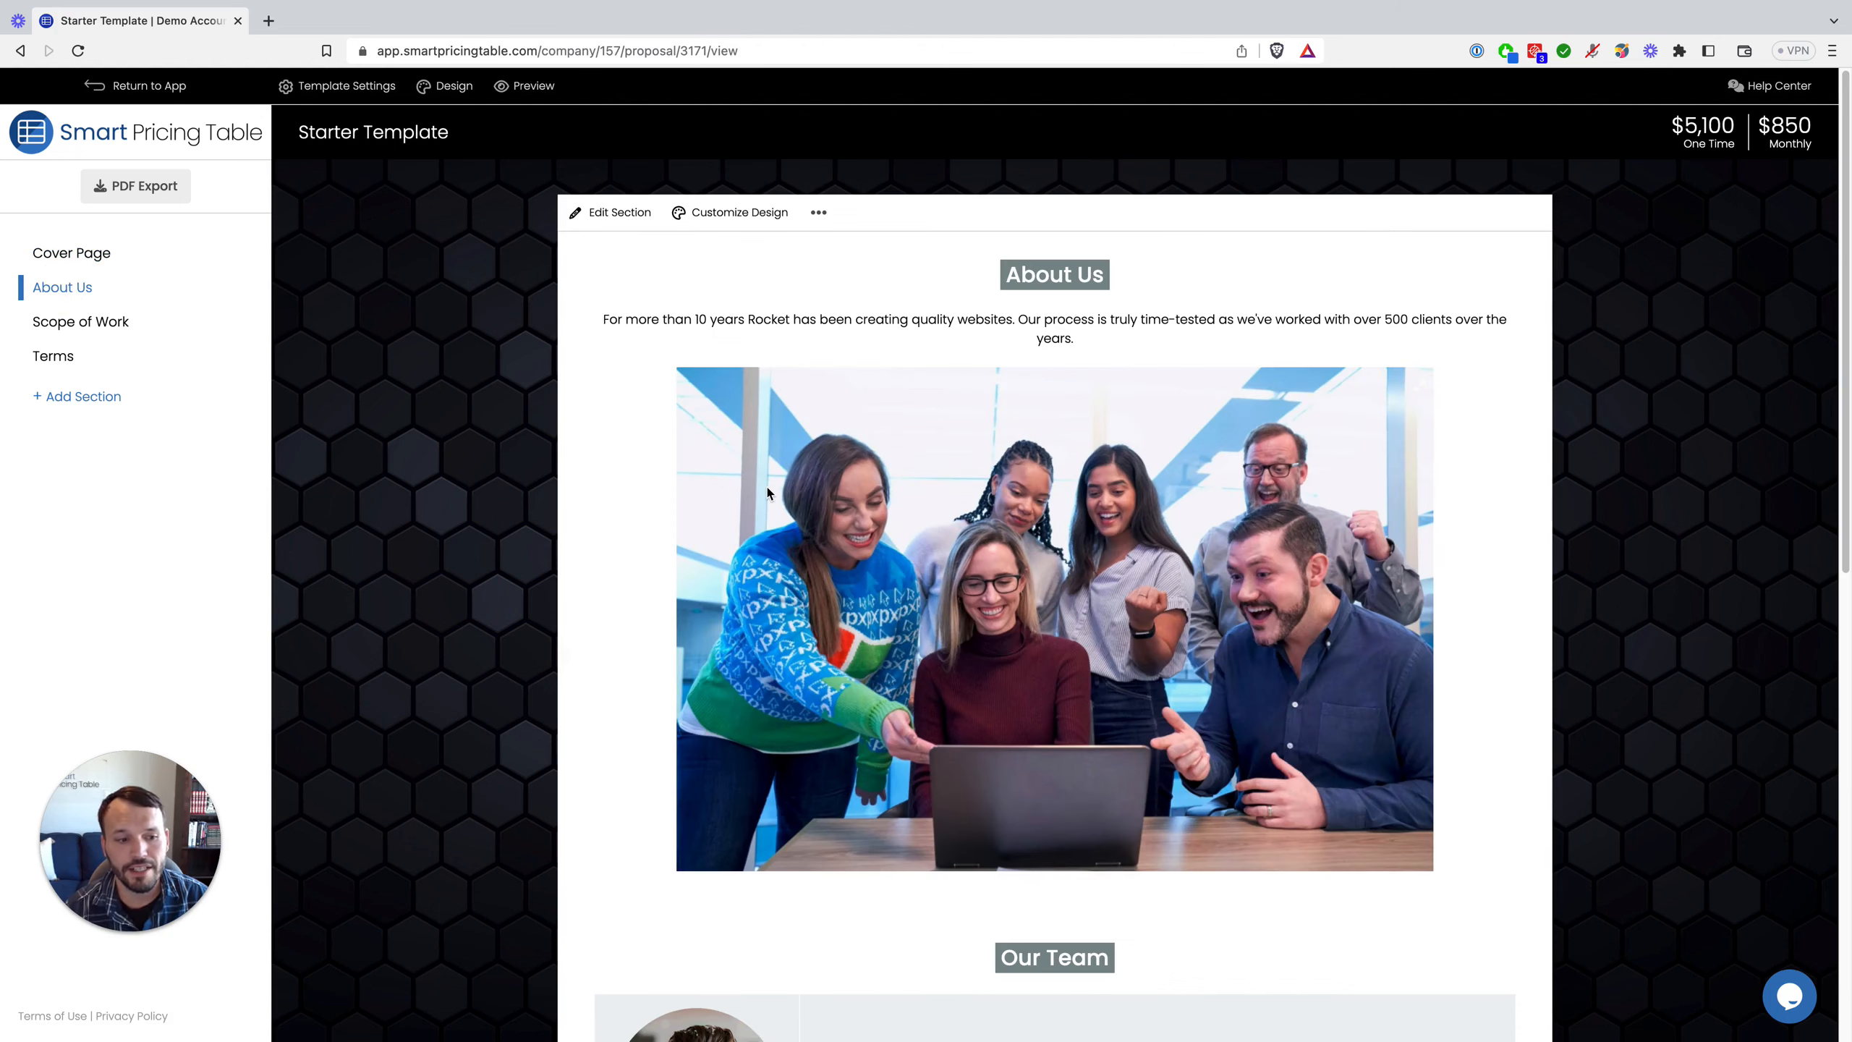
scroll(771, 503, "down", 1)
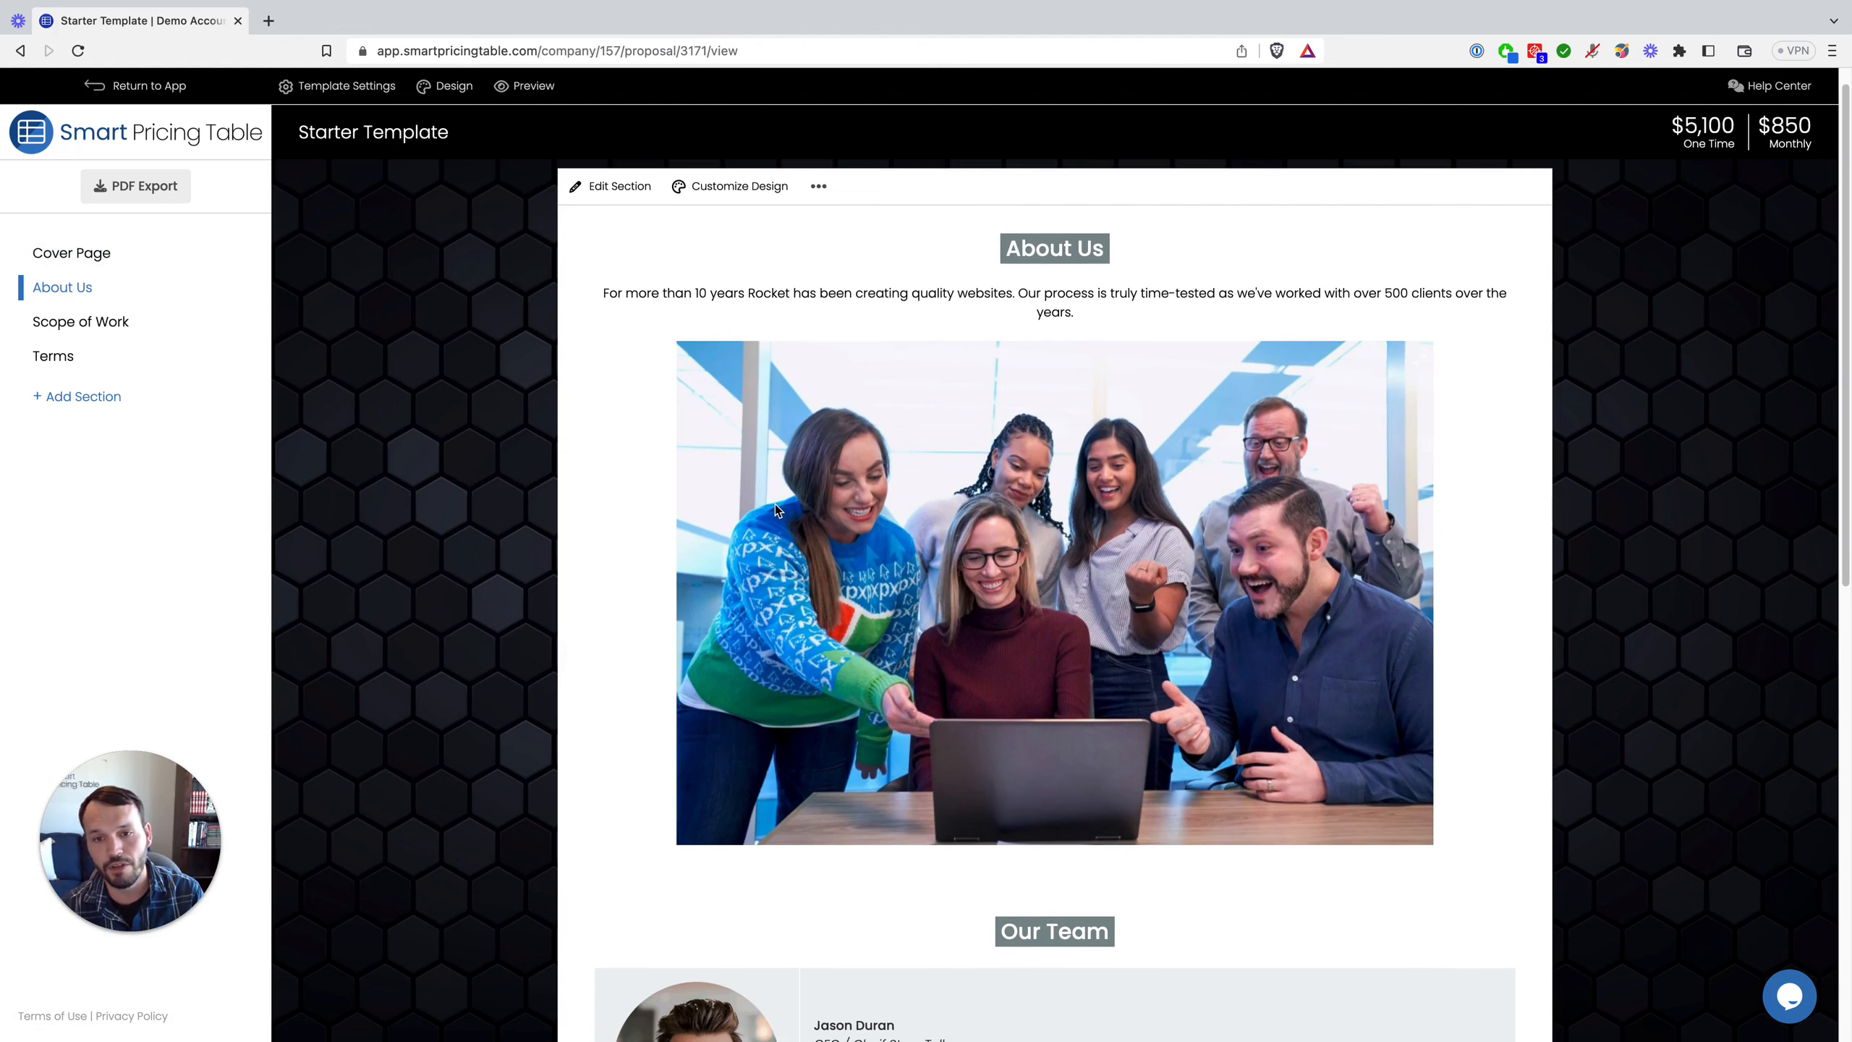
scroll(775, 519, "down", 5)
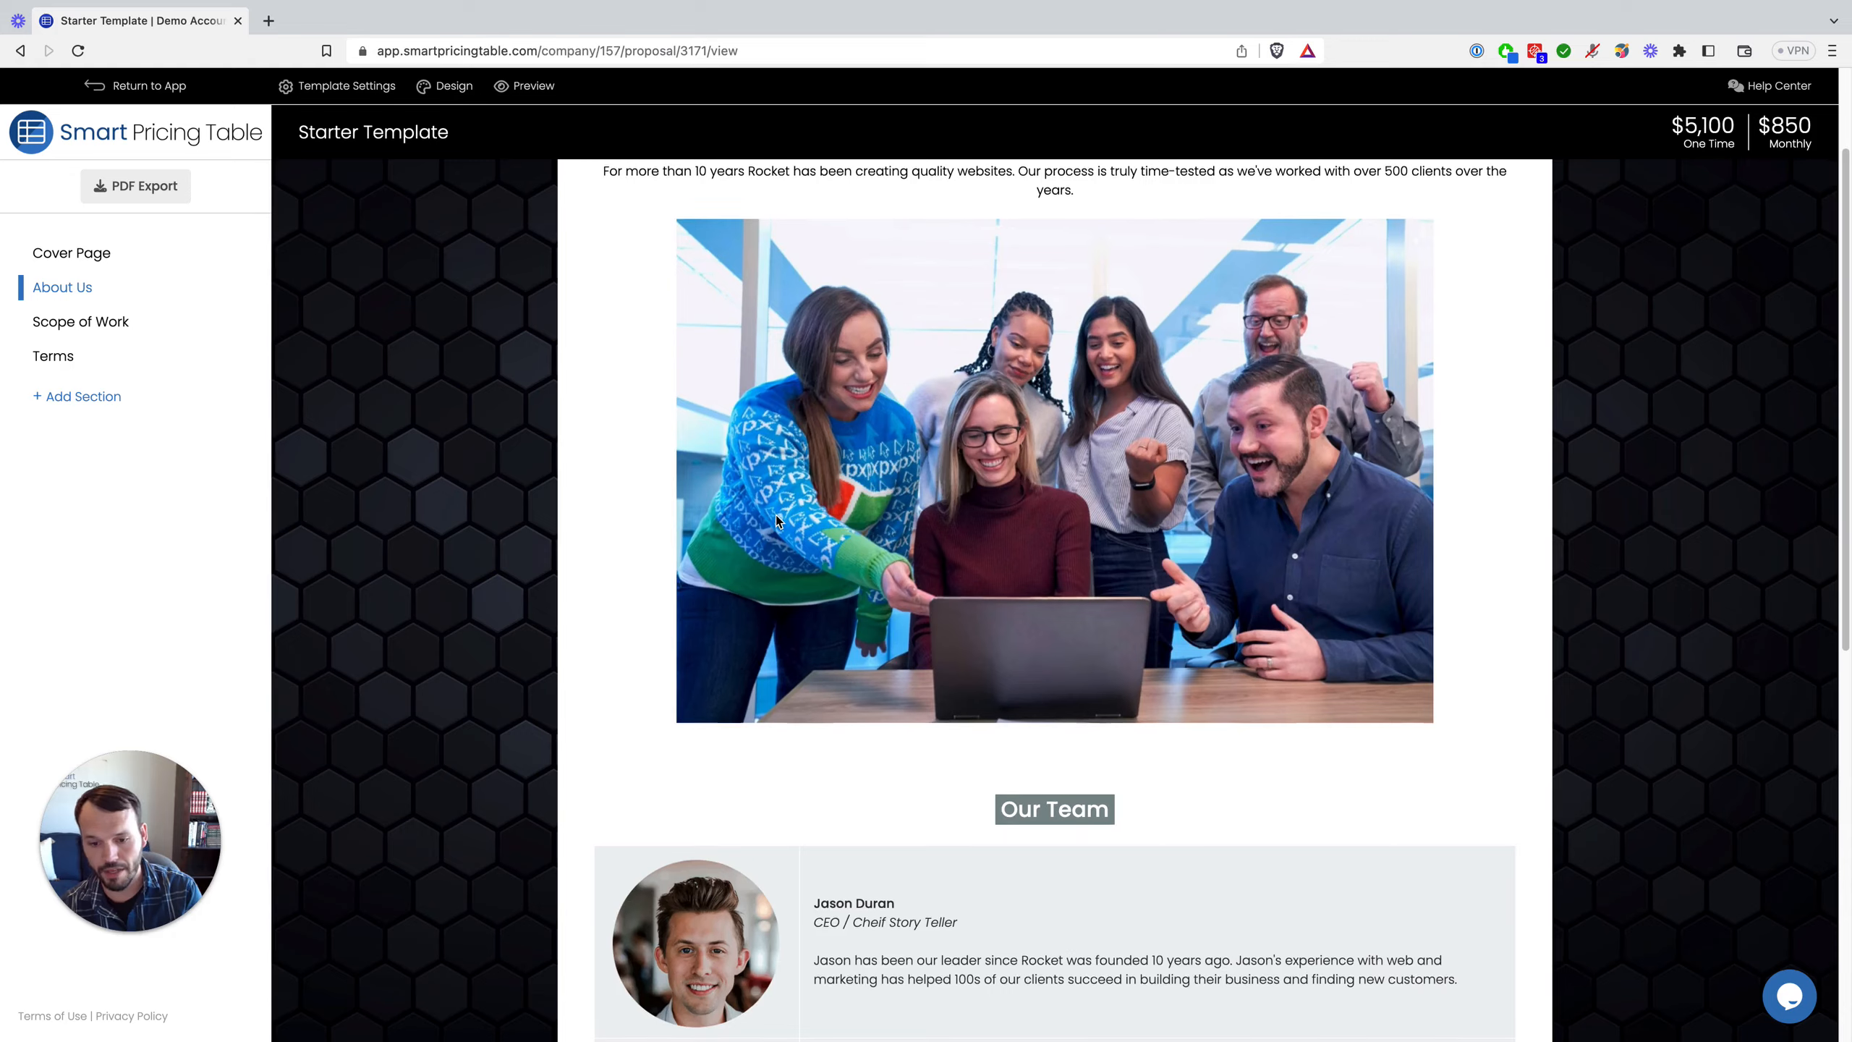
scroll(775, 520, "up", 4)
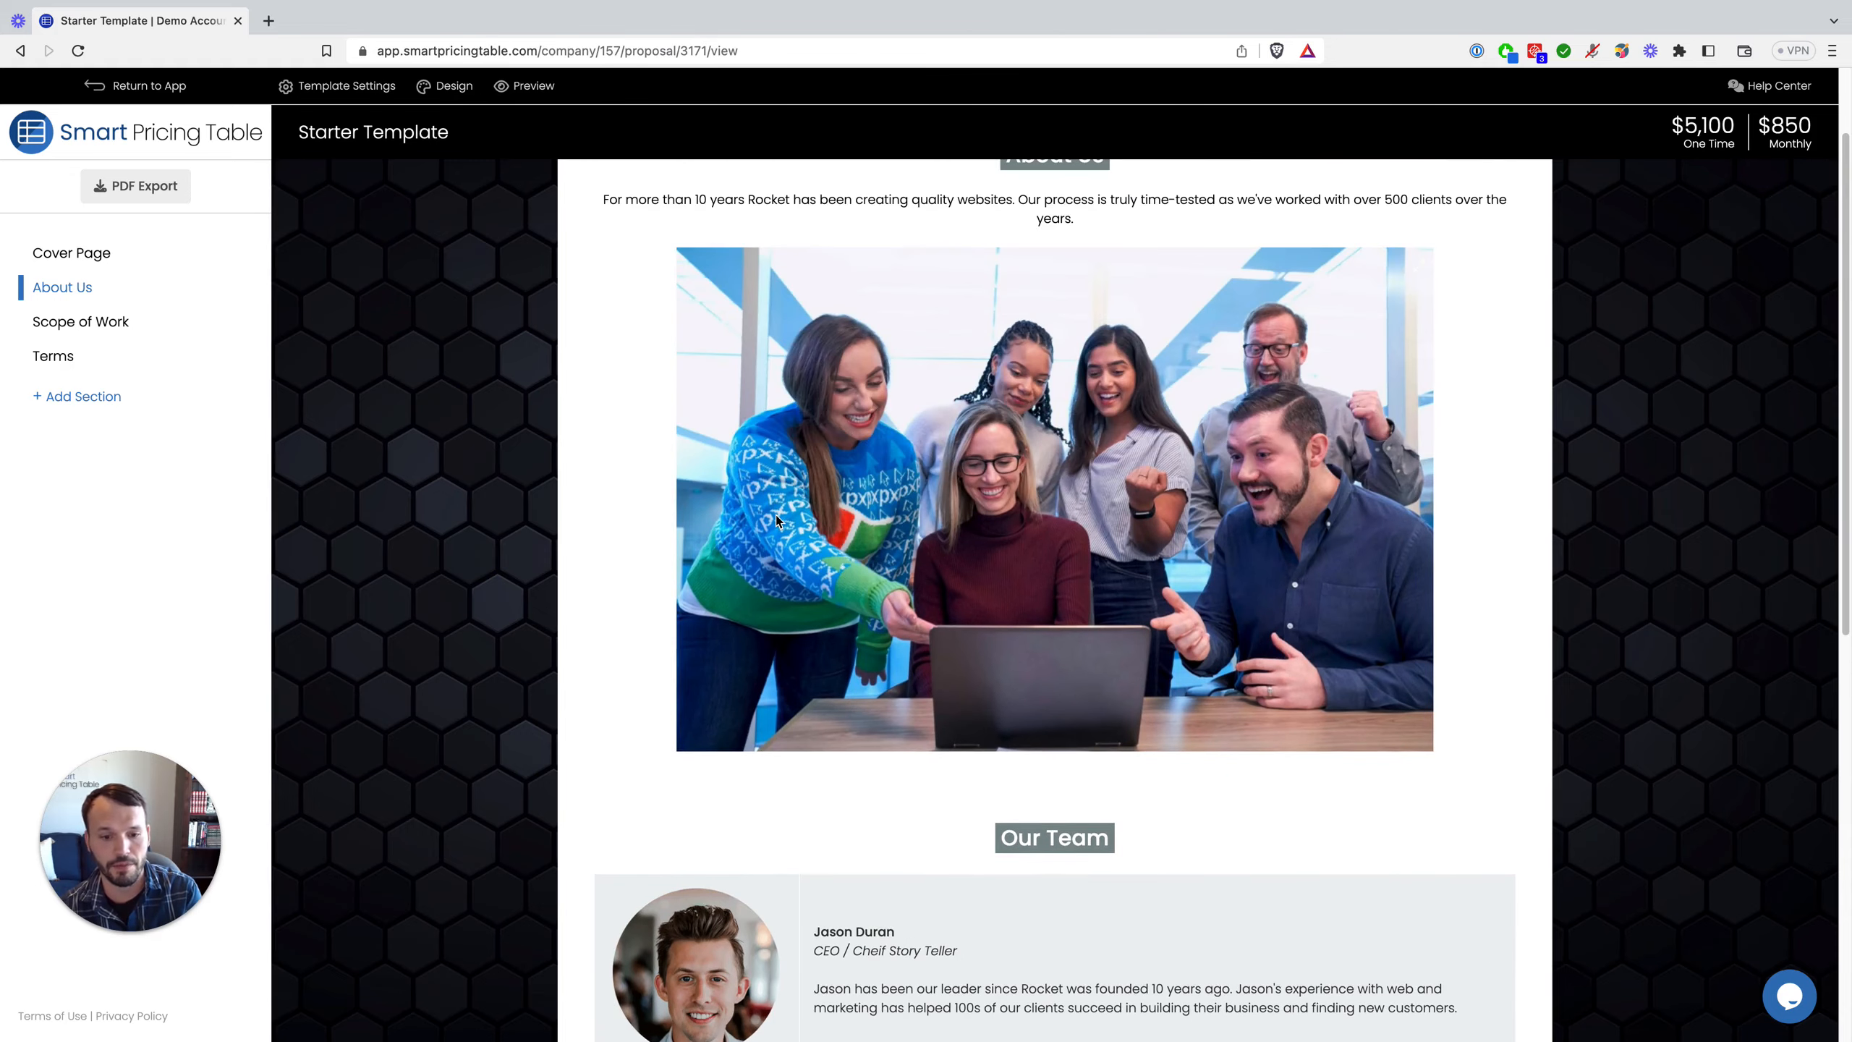
scroll(776, 515, "down", 3)
scroll(772, 604, "up", 6)
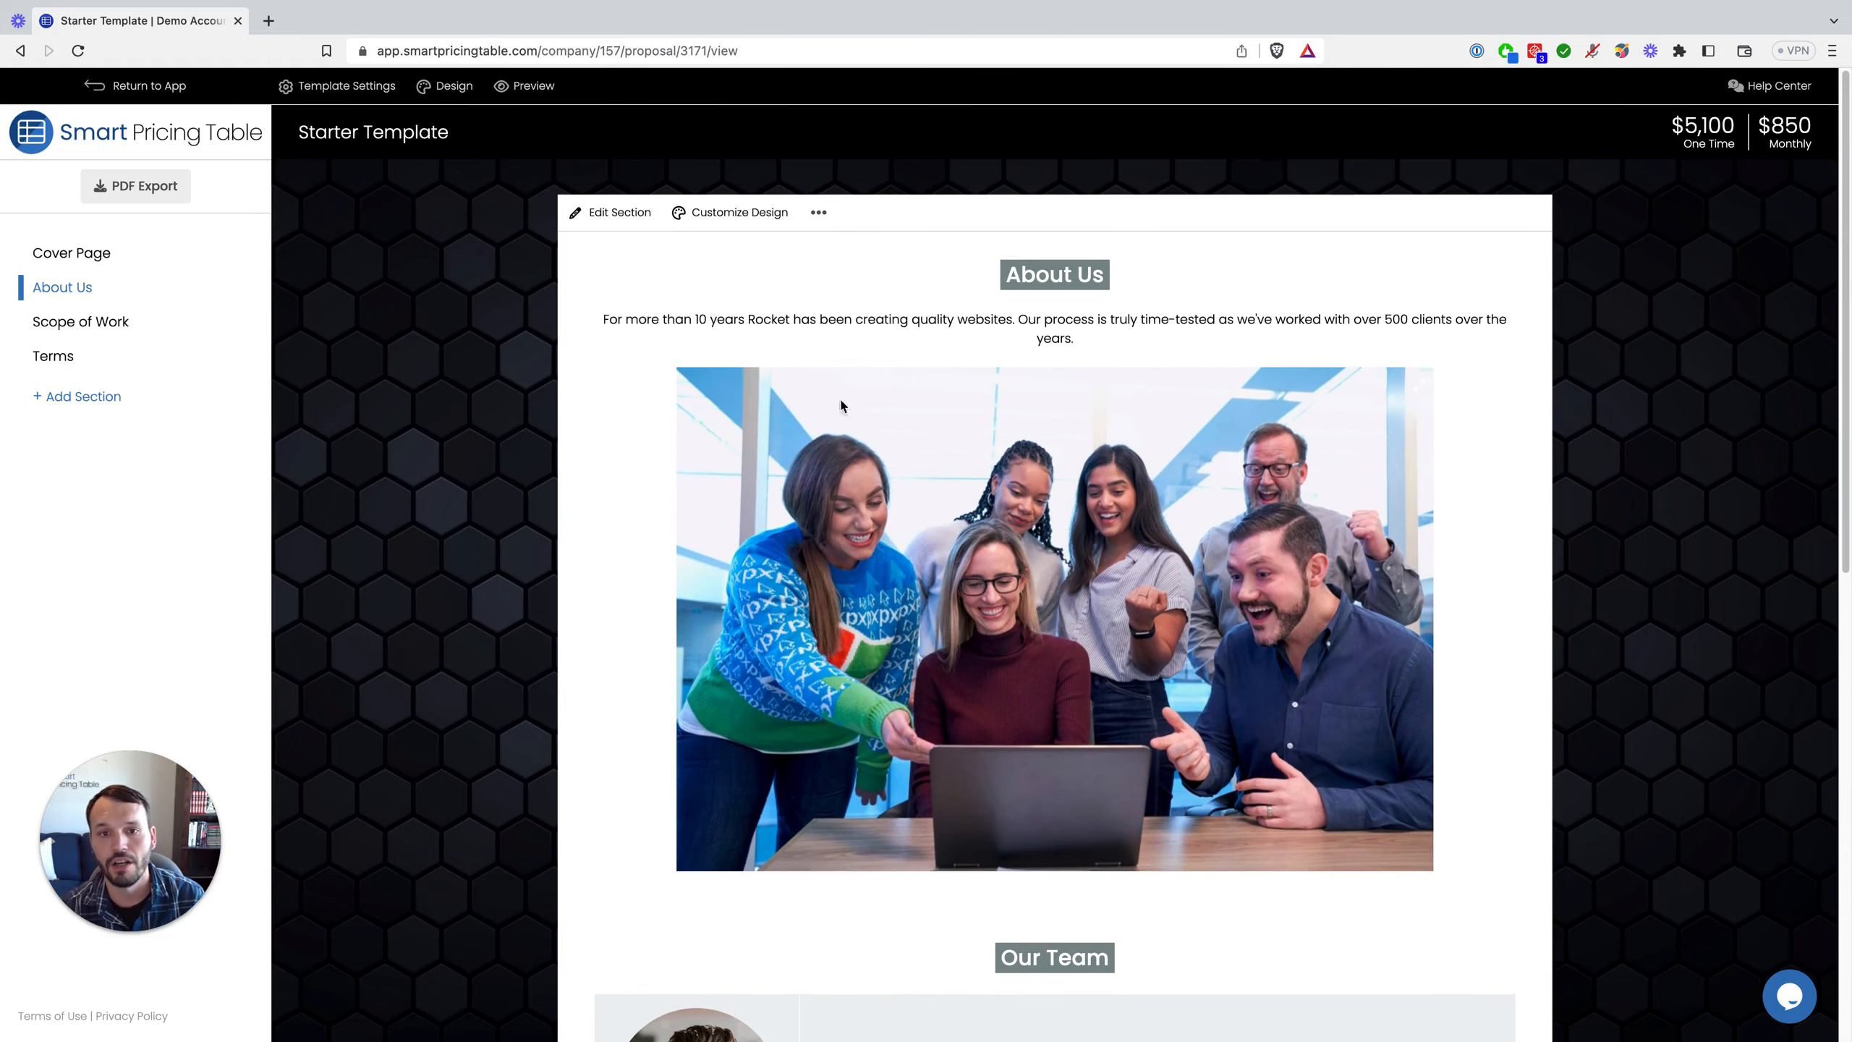
left_click(819, 213)
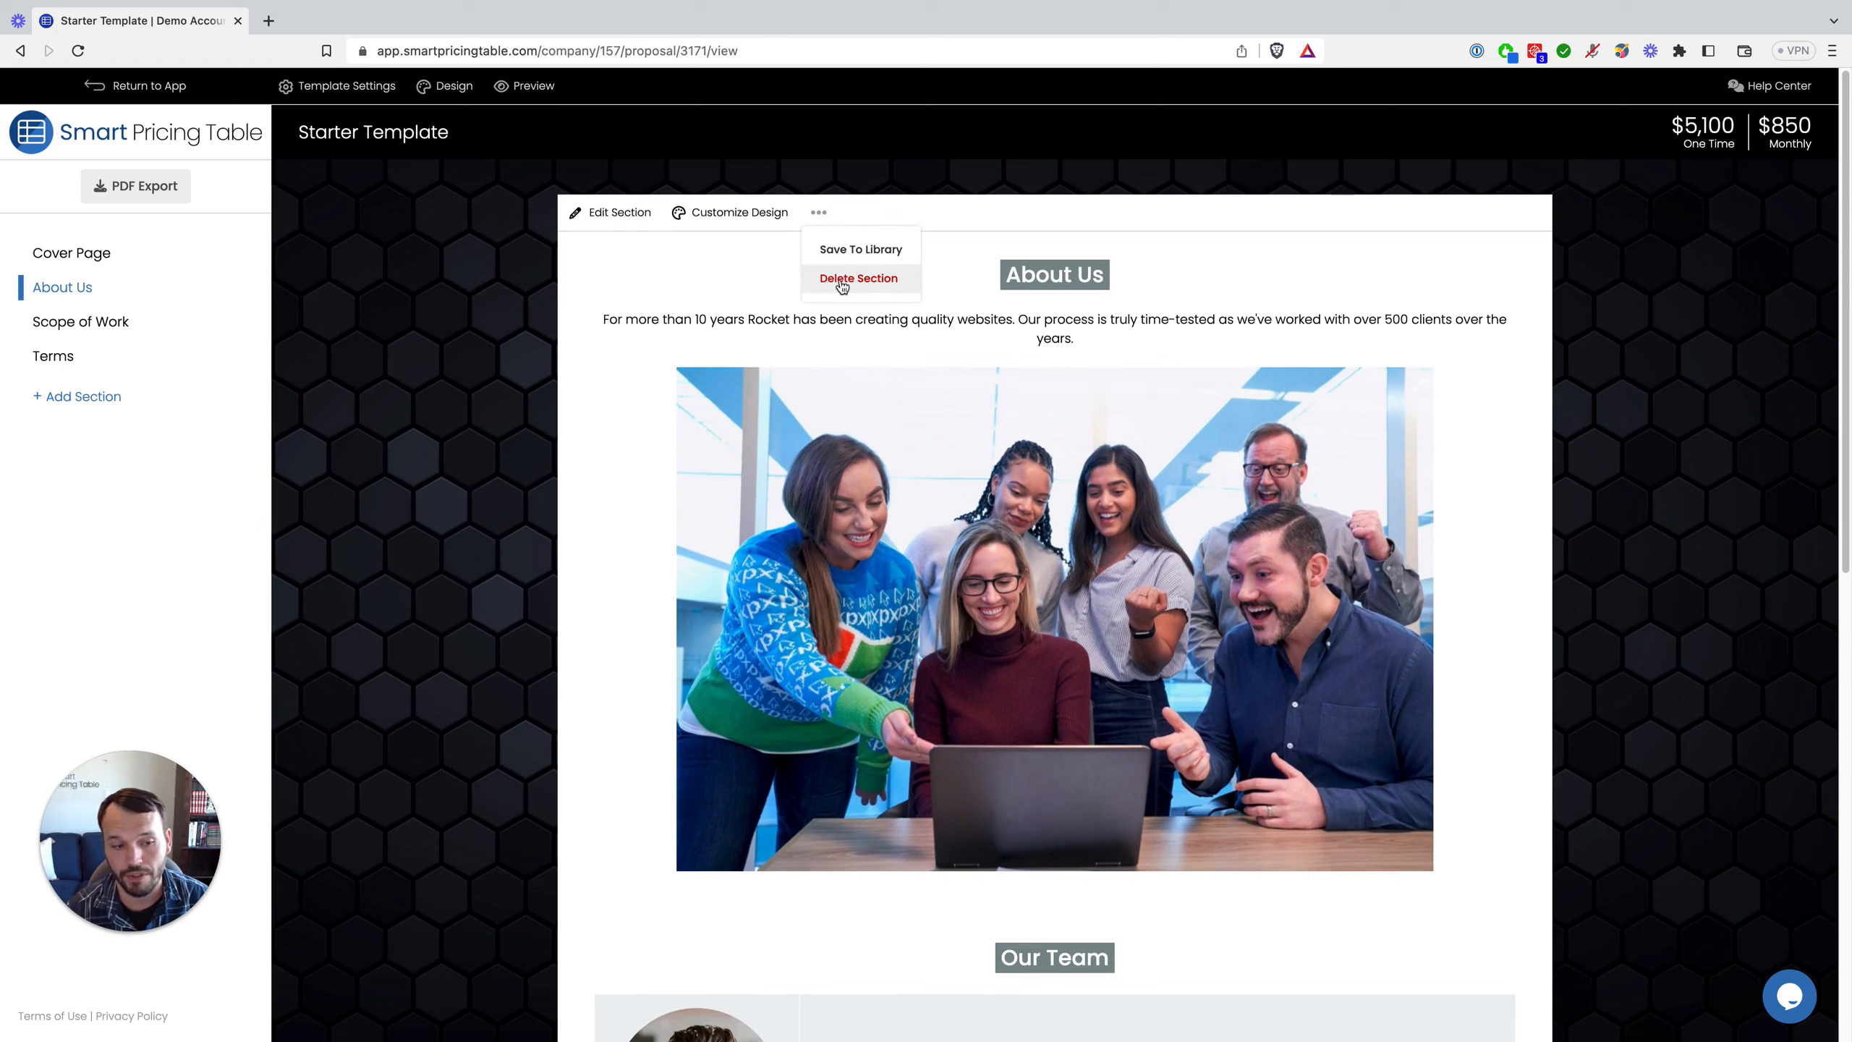
left_click(93, 328)
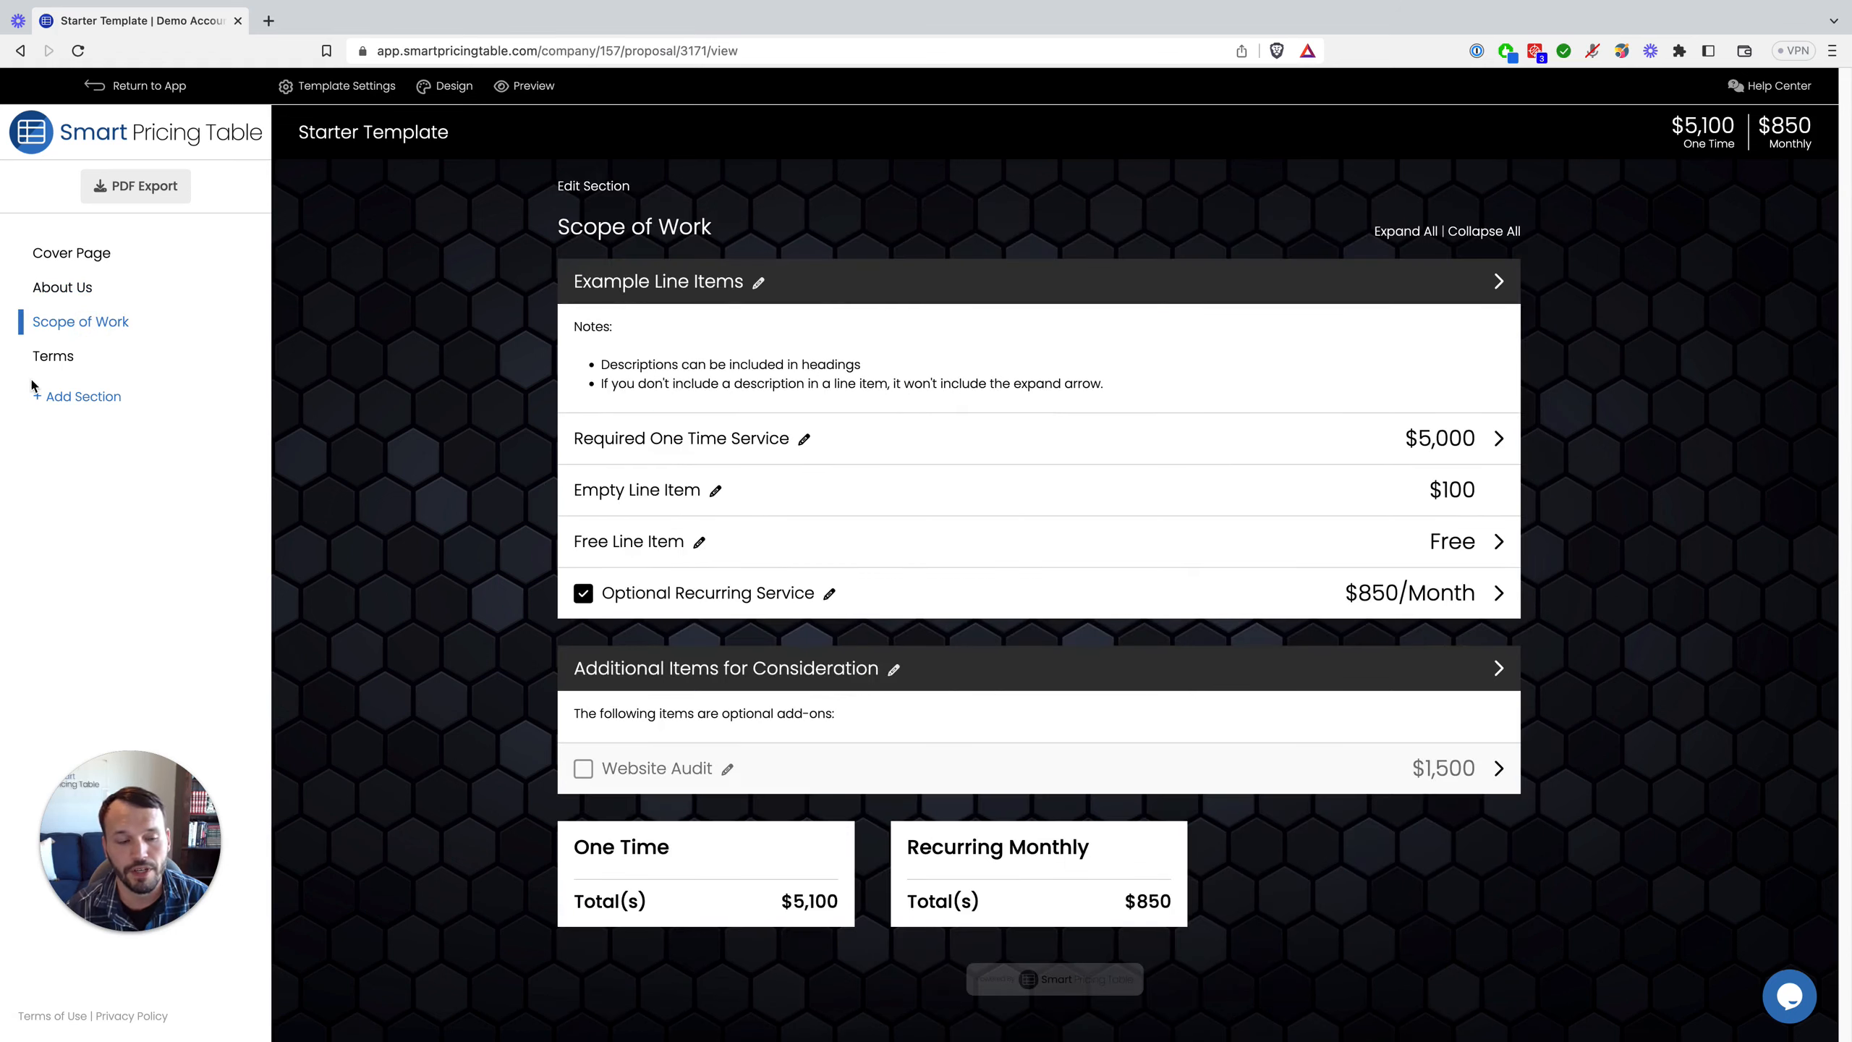
Step: Review the Terms help text and Confidentiality heading, then open the Terms section's Update Section editor
left_click(53, 356)
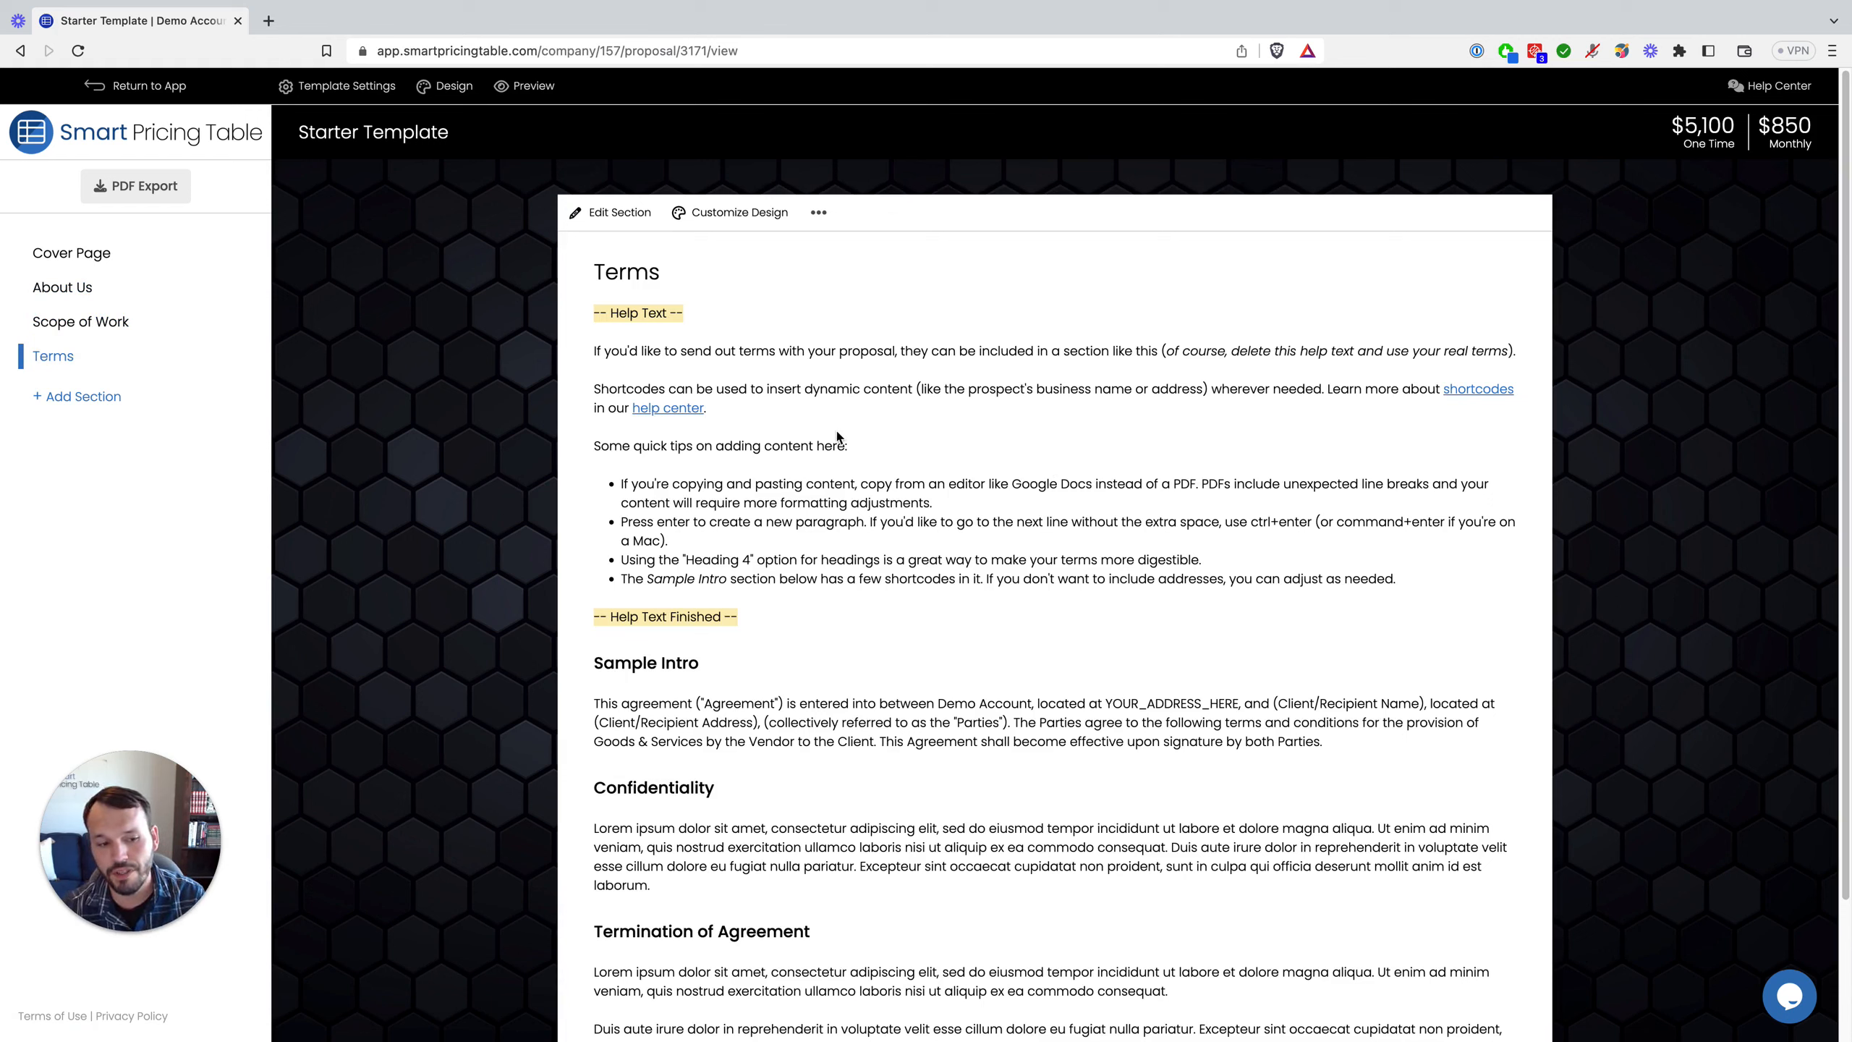
left_click_drag(628, 351, 929, 570)
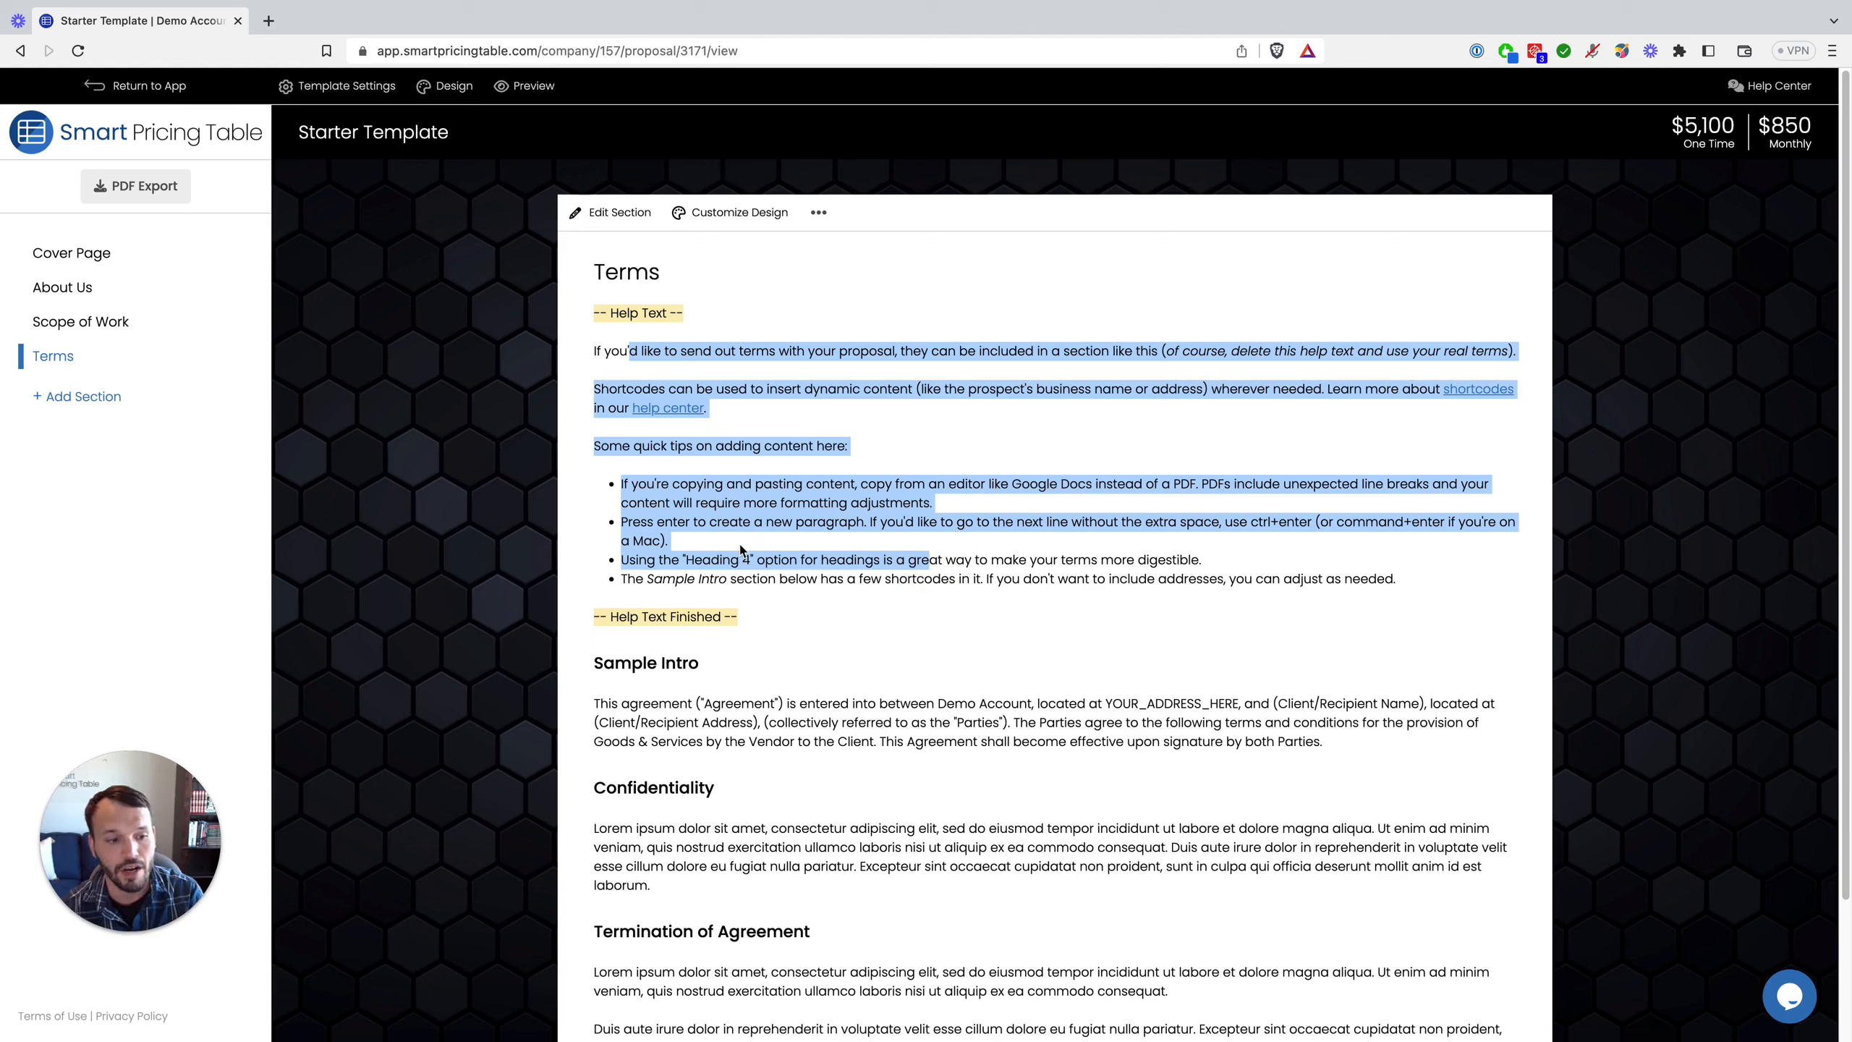
left_click(759, 612)
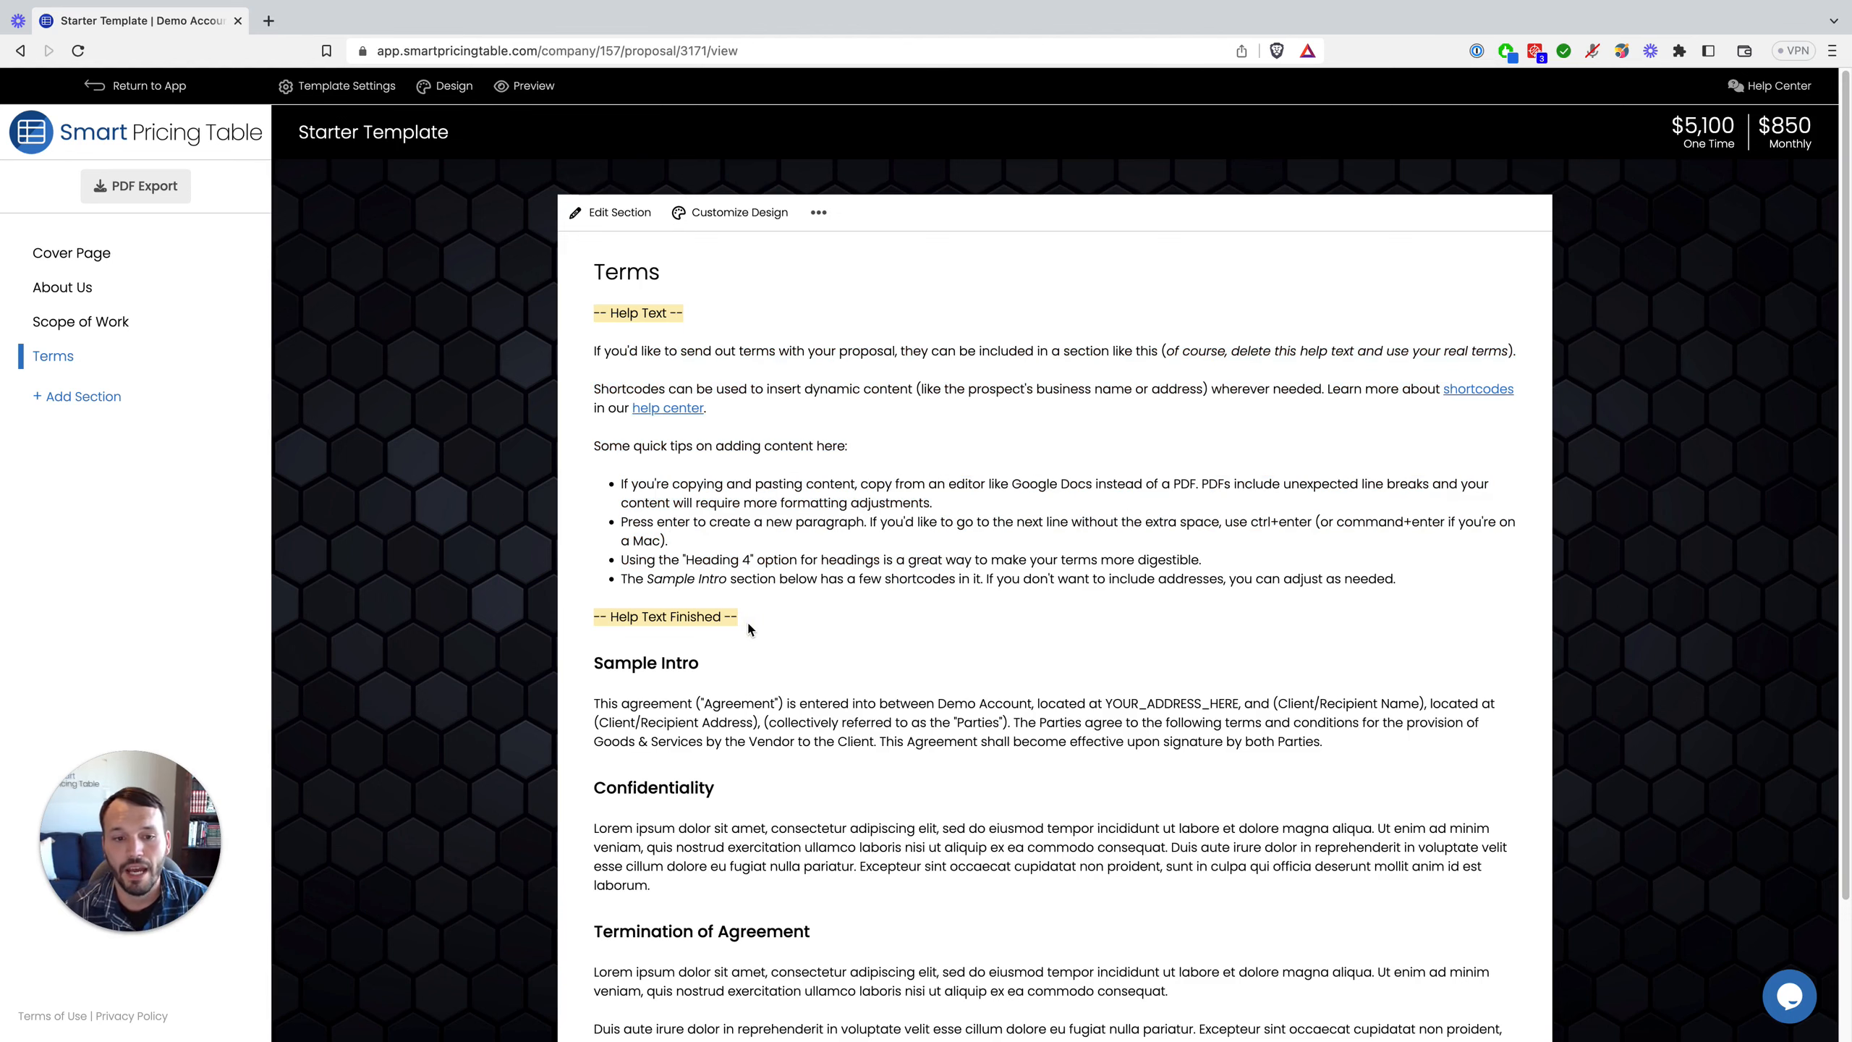
left_click_drag(749, 625, 590, 312)
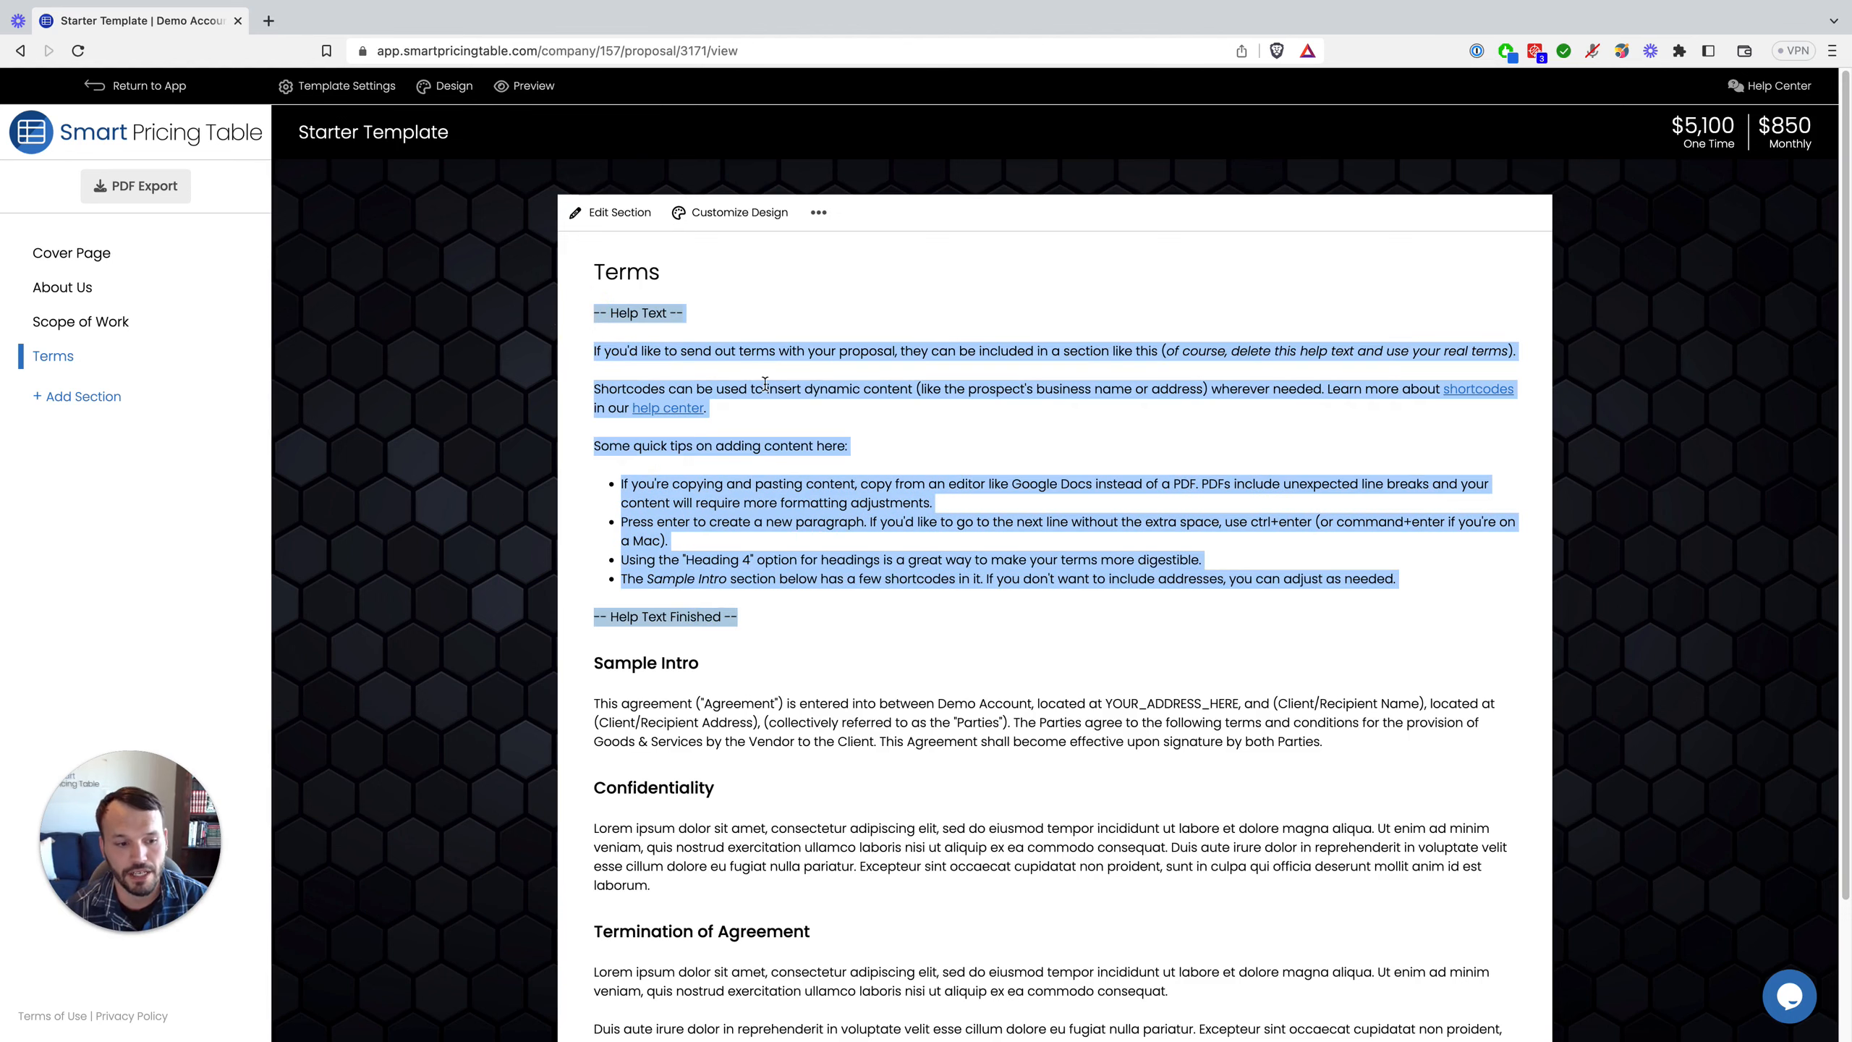
left_click(871, 511)
scroll(806, 648, "down", 2)
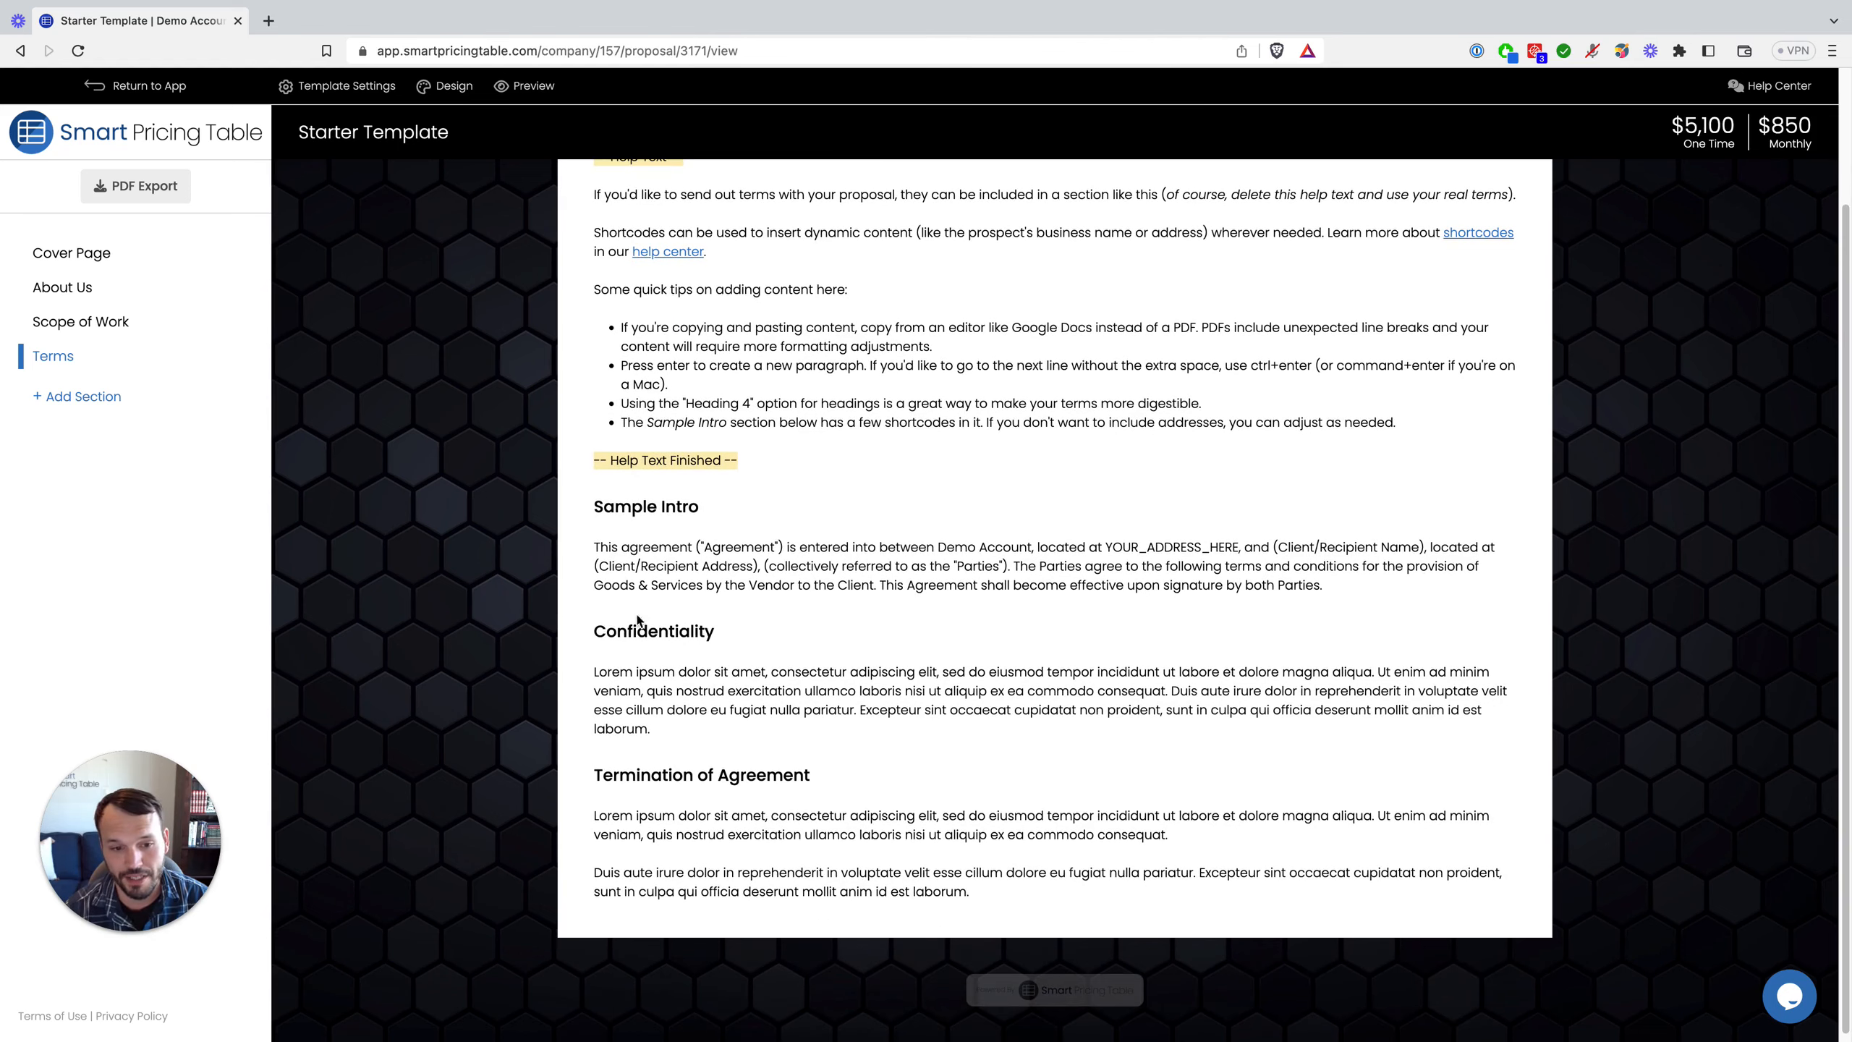
left_click_drag(607, 632, 678, 632)
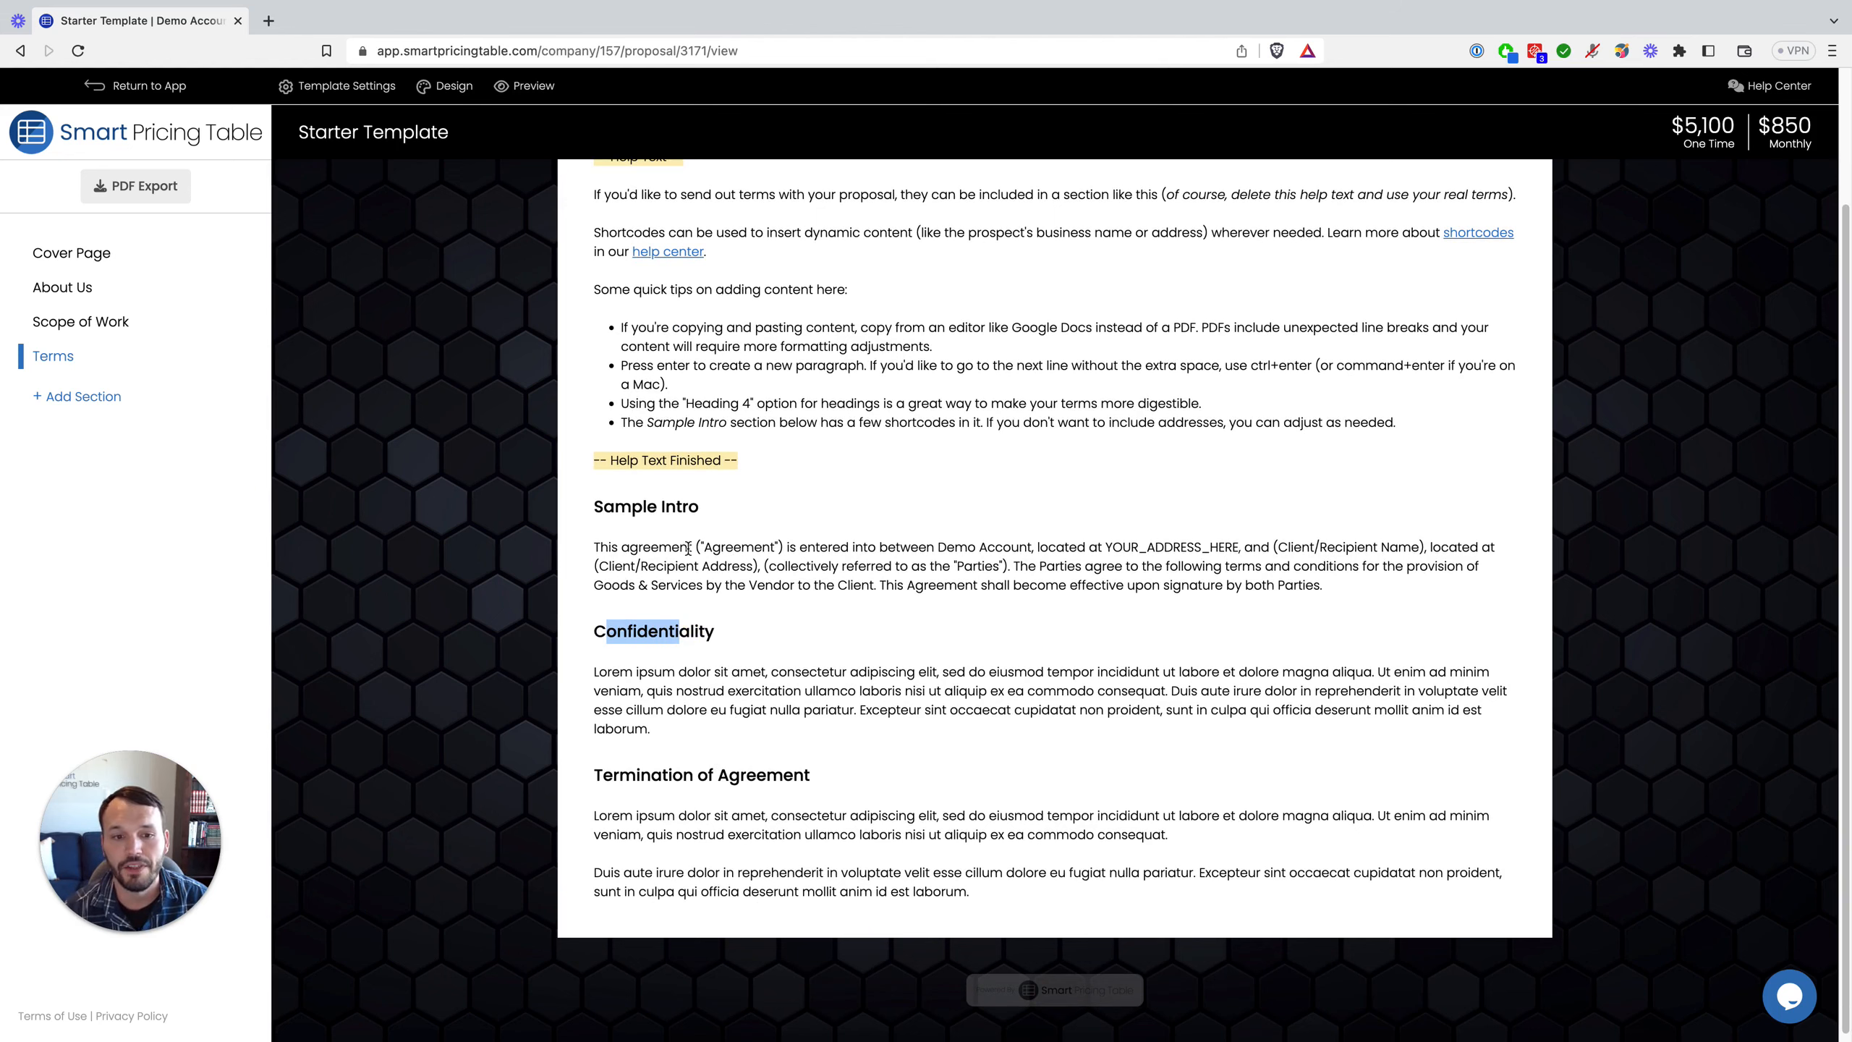
scroll(903, 613, "up", 2)
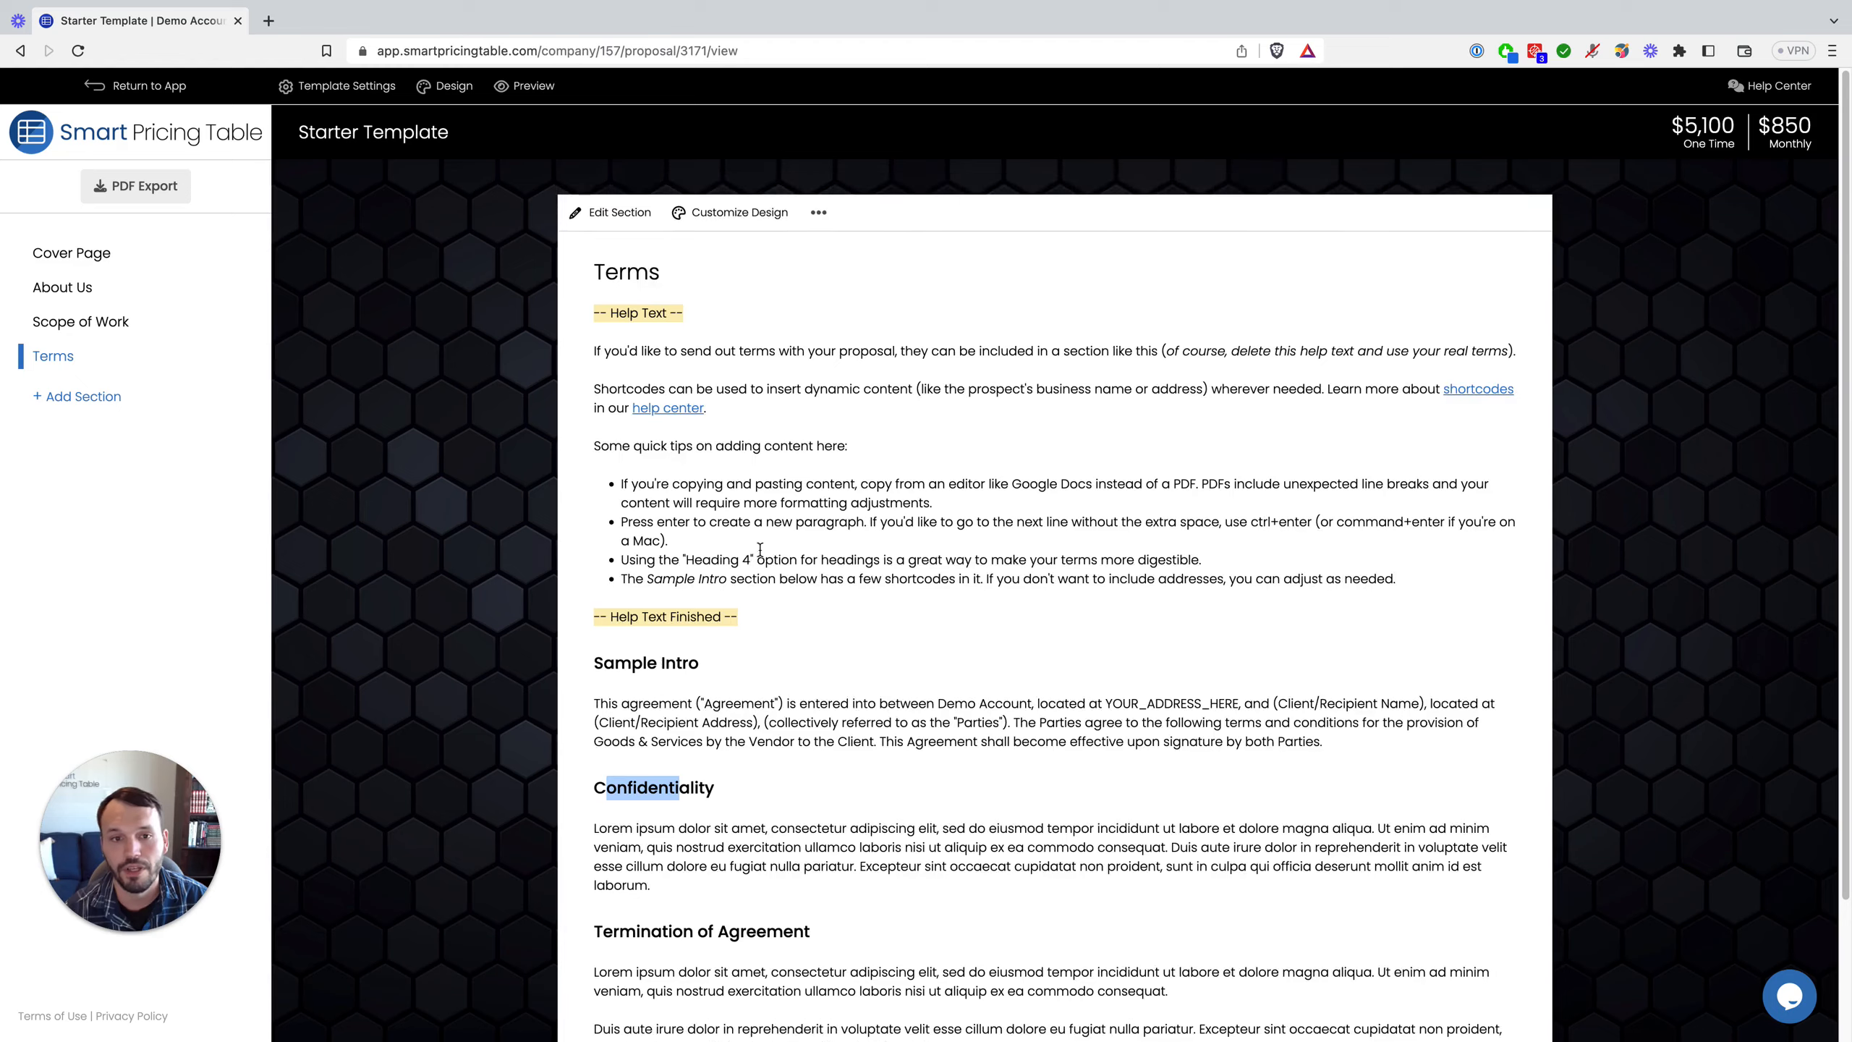
left_click(620, 211)
Step: Point out the [company_name], [client_name] and [client_address] shortcodes, close Terms unsaved, and return to Scope of Work
scroll(766, 627, "down", 2)
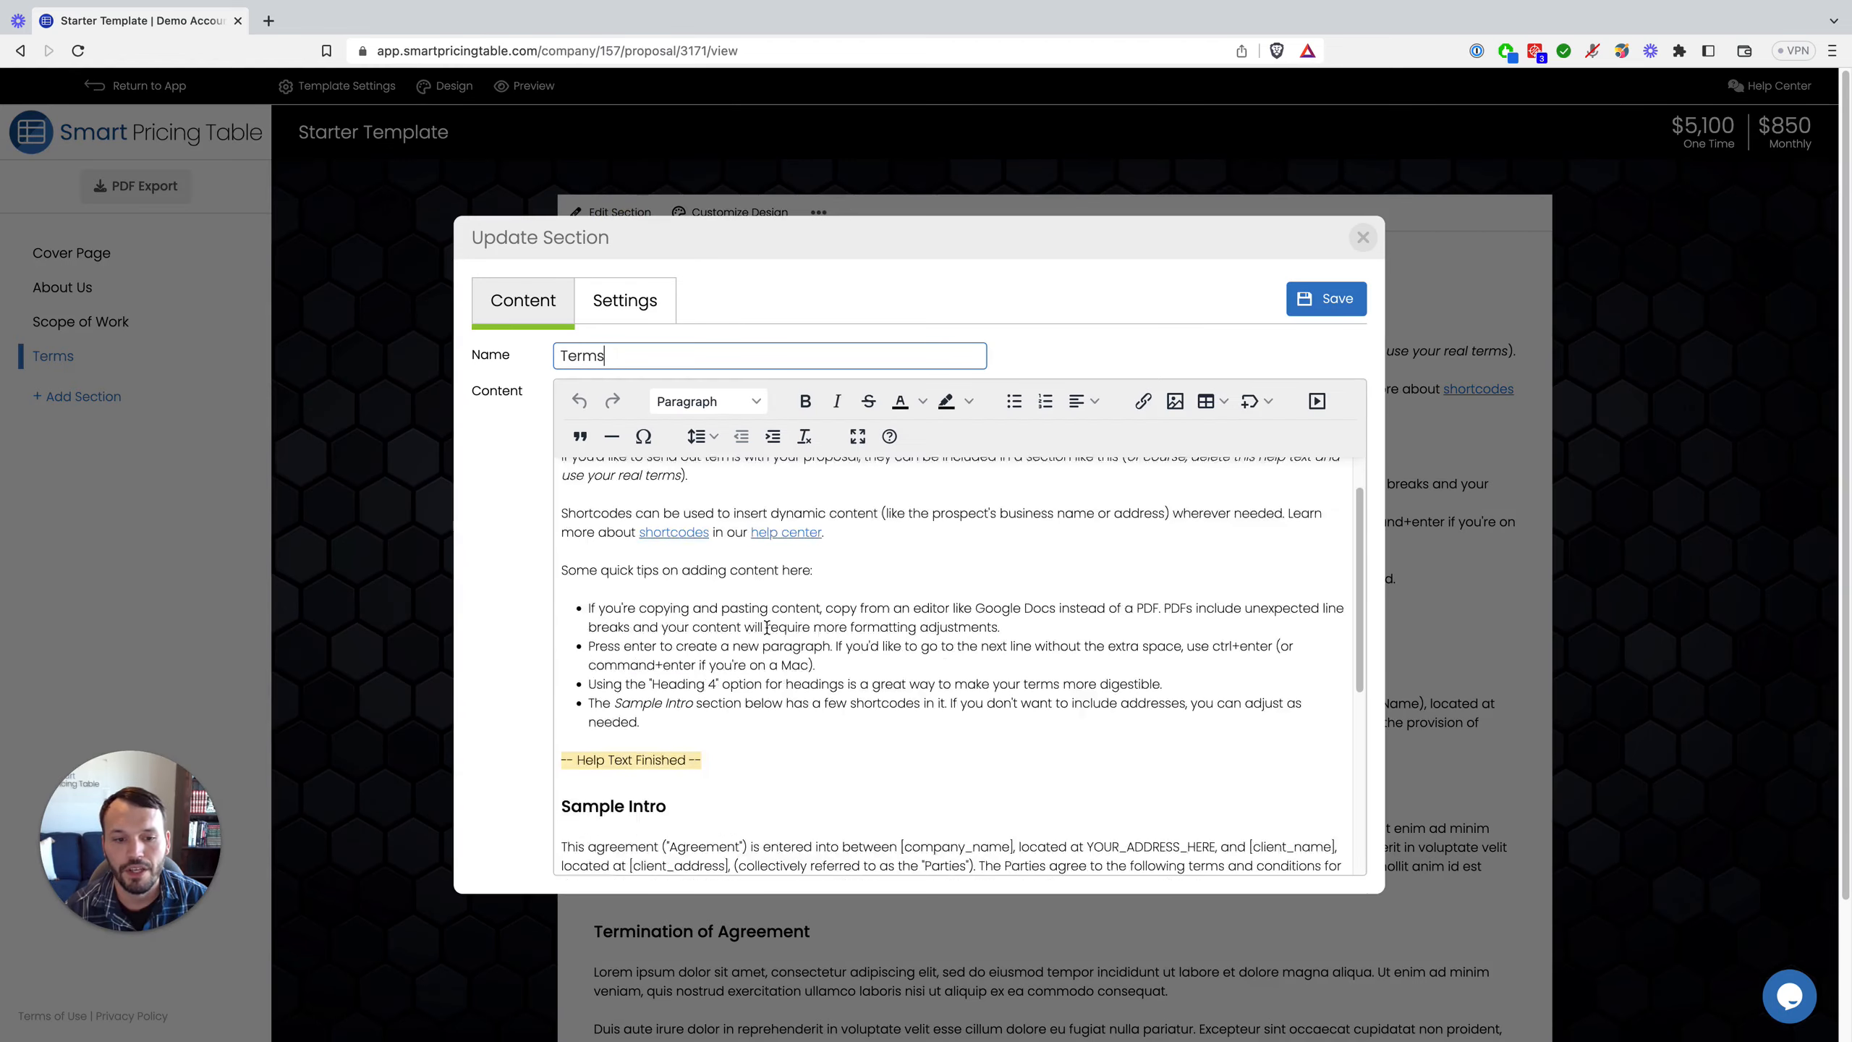
scroll(767, 628, "down", 3)
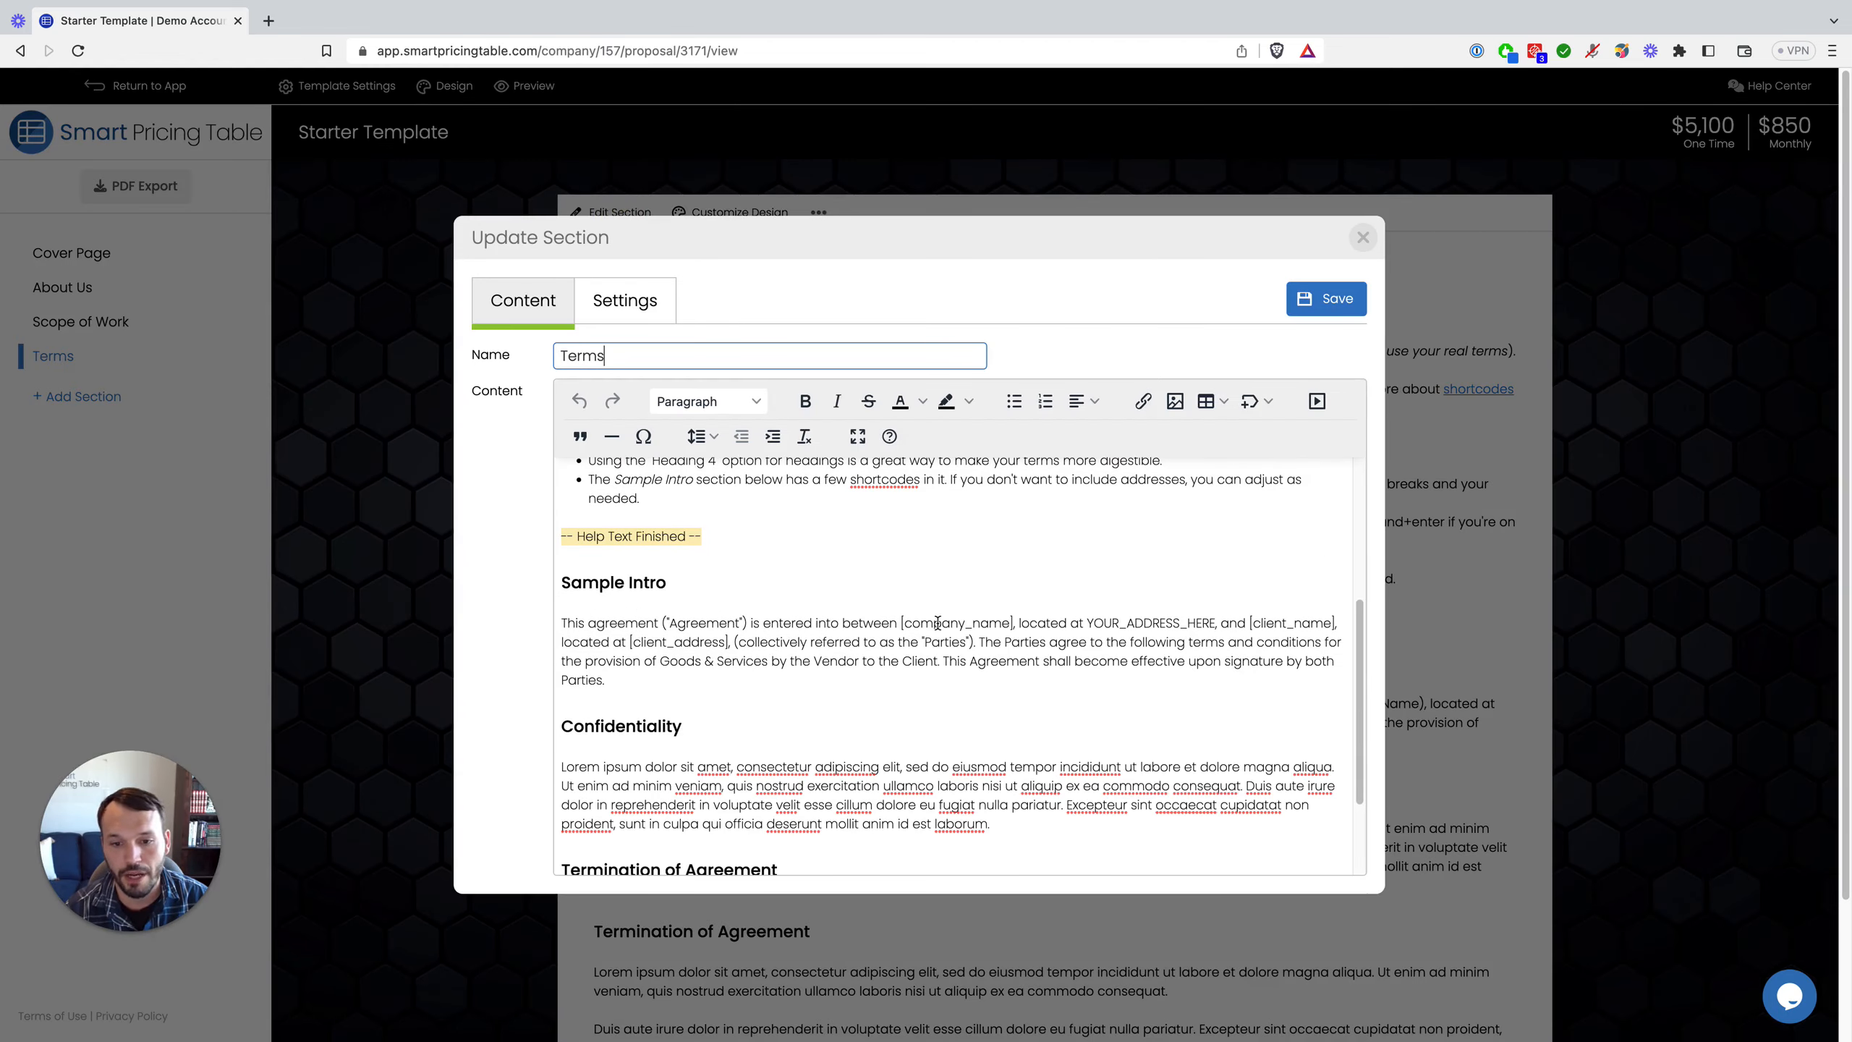
double_click(937, 623)
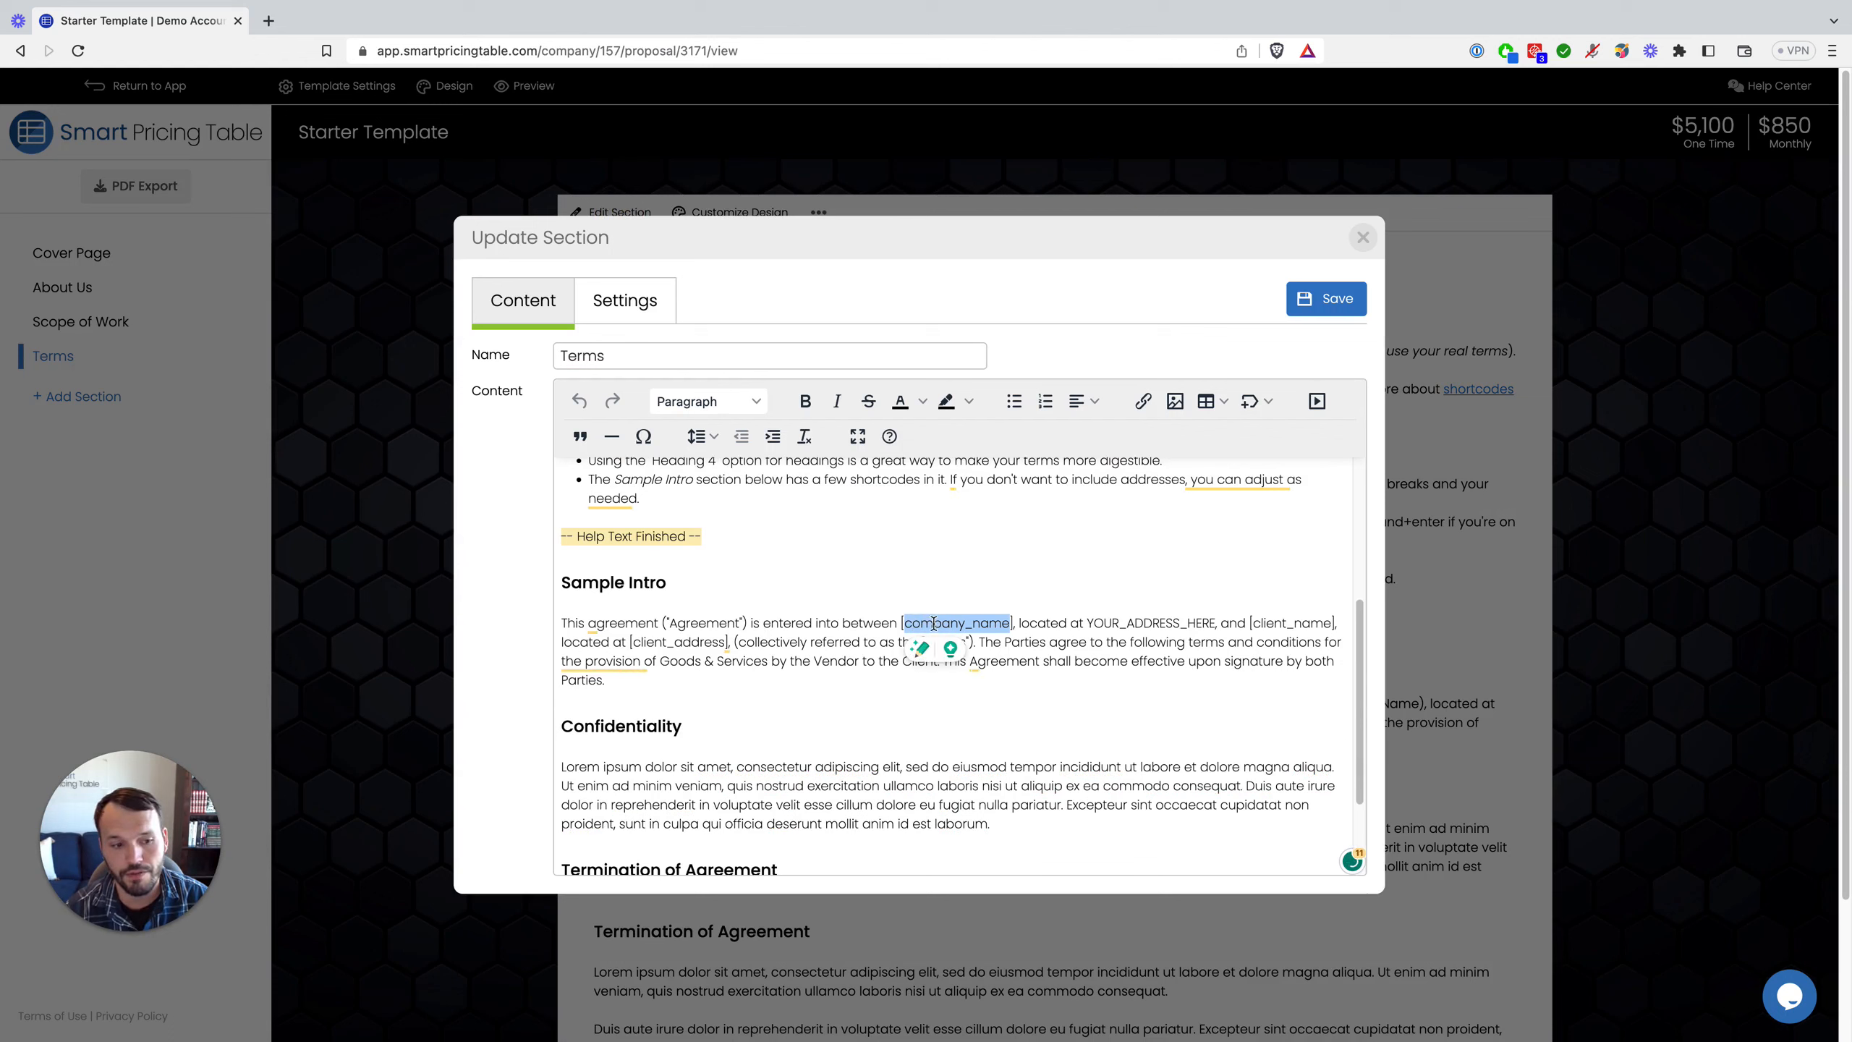
double_click(1290, 623)
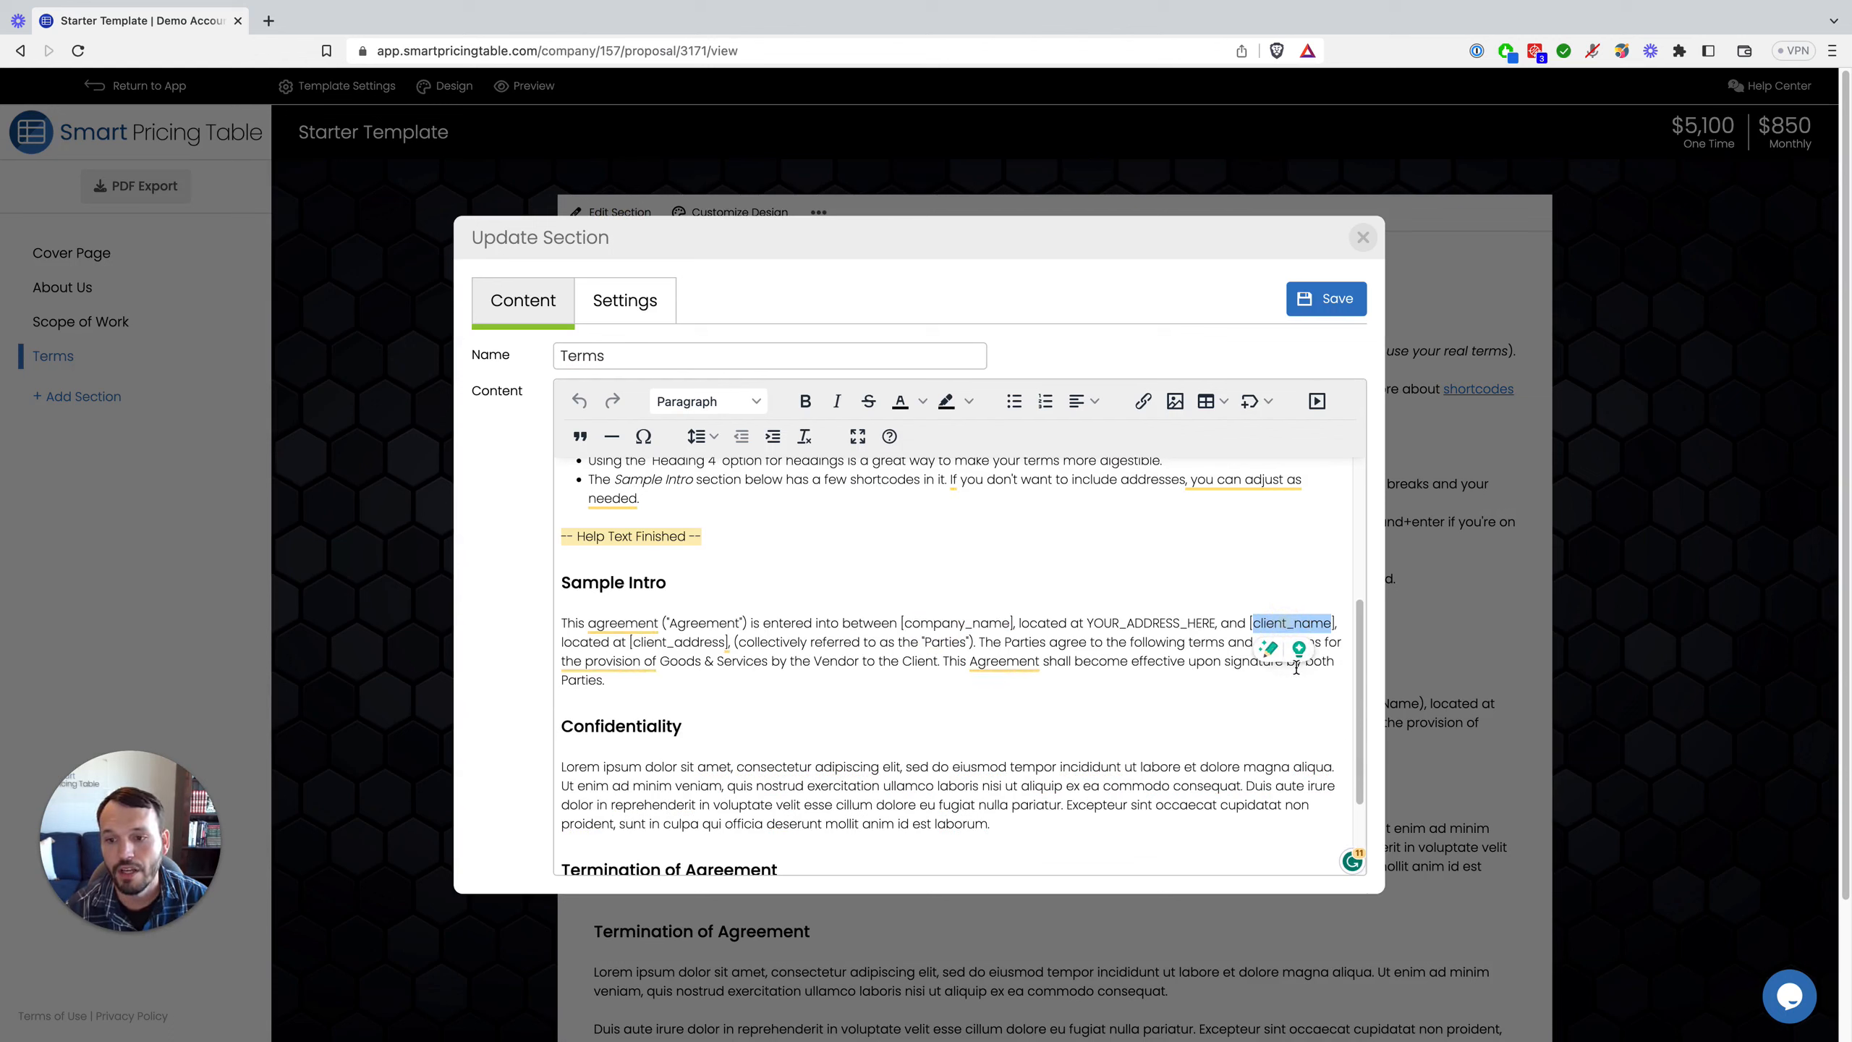
double_click(678, 642)
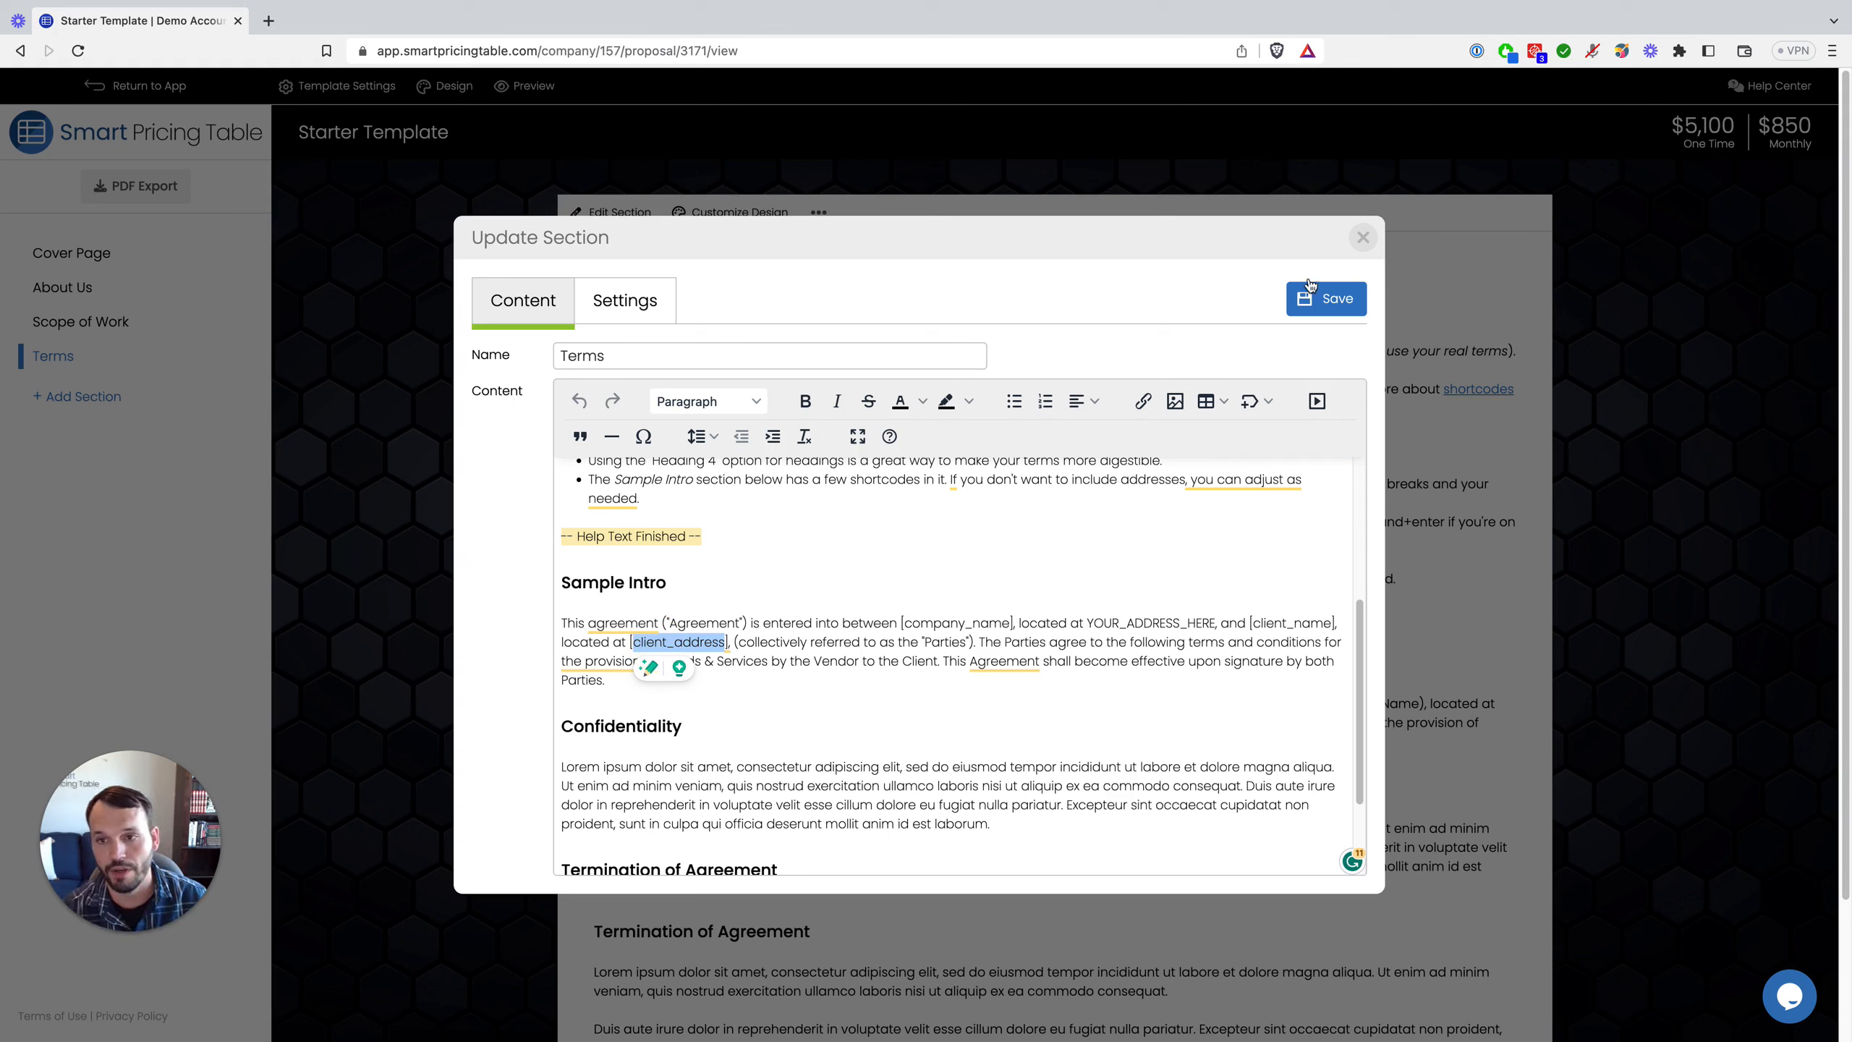
left_click(1361, 237)
left_click(62, 321)
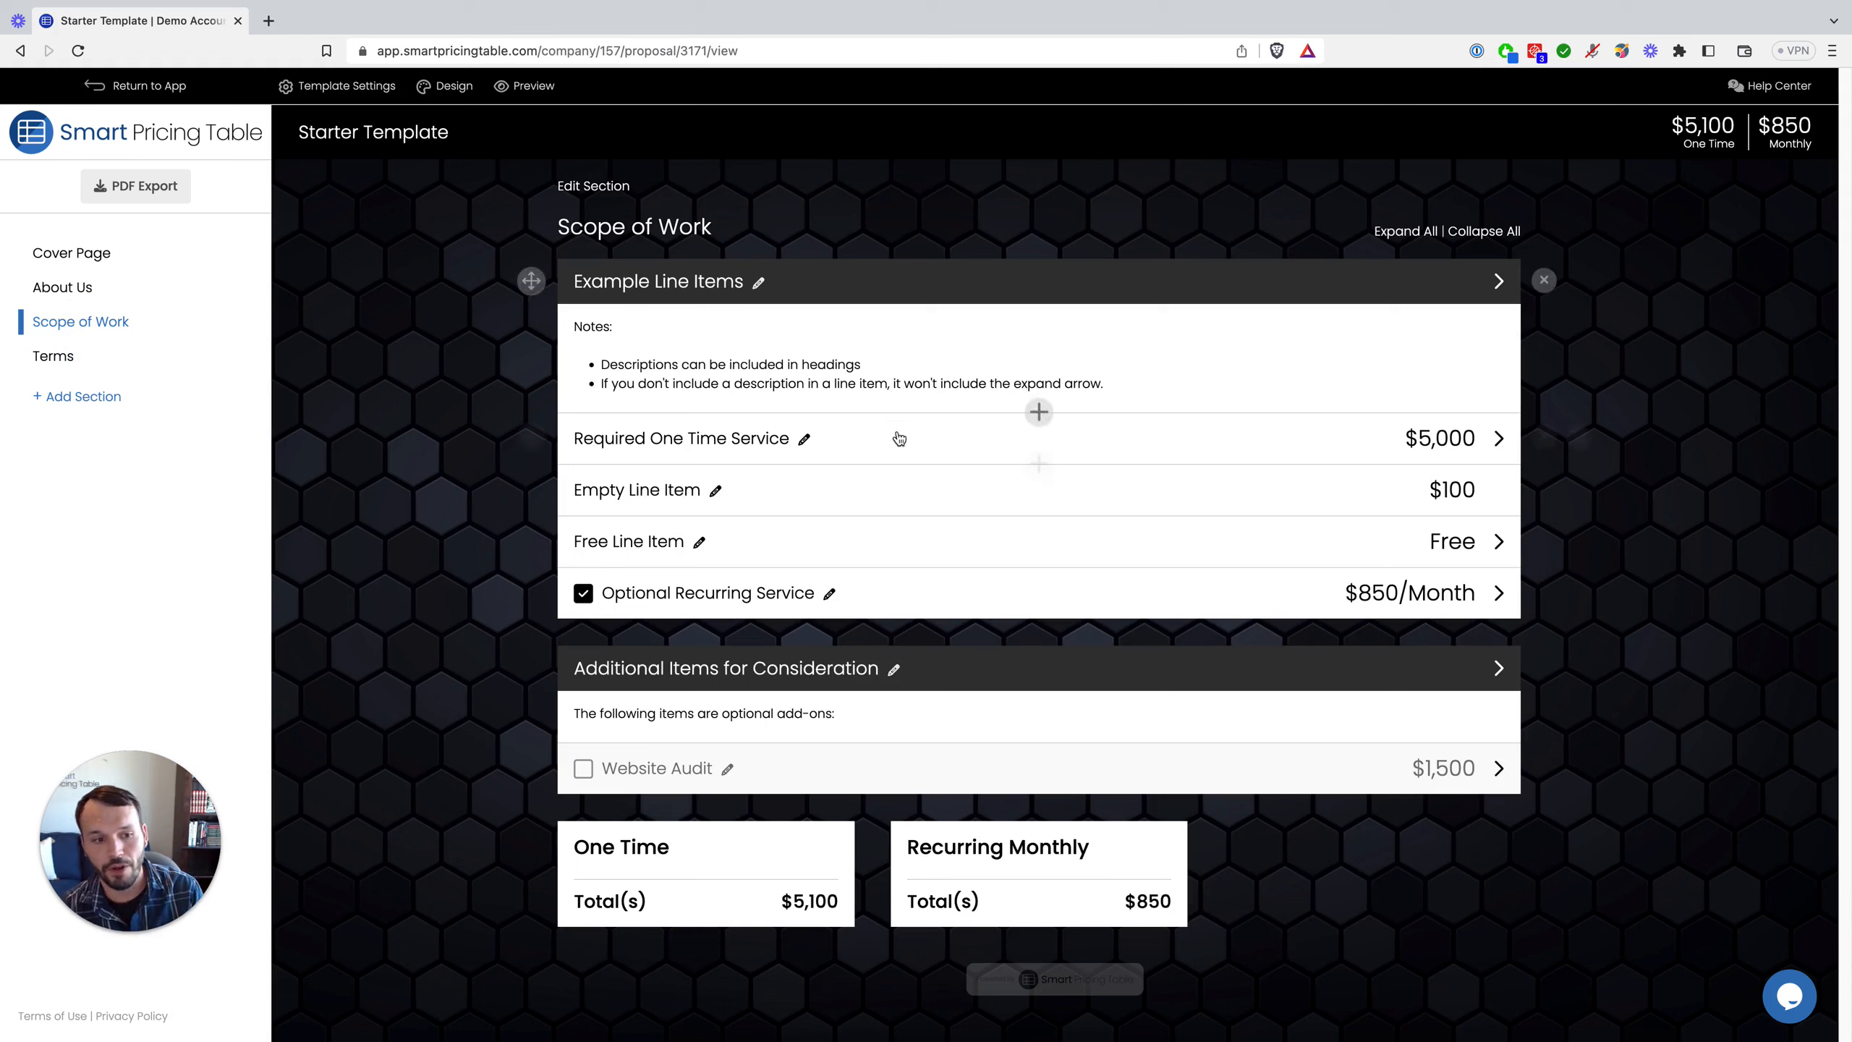
Step: Add a 'Project Options' heading and drag it above Example Line Items
mouse_move(920, 456)
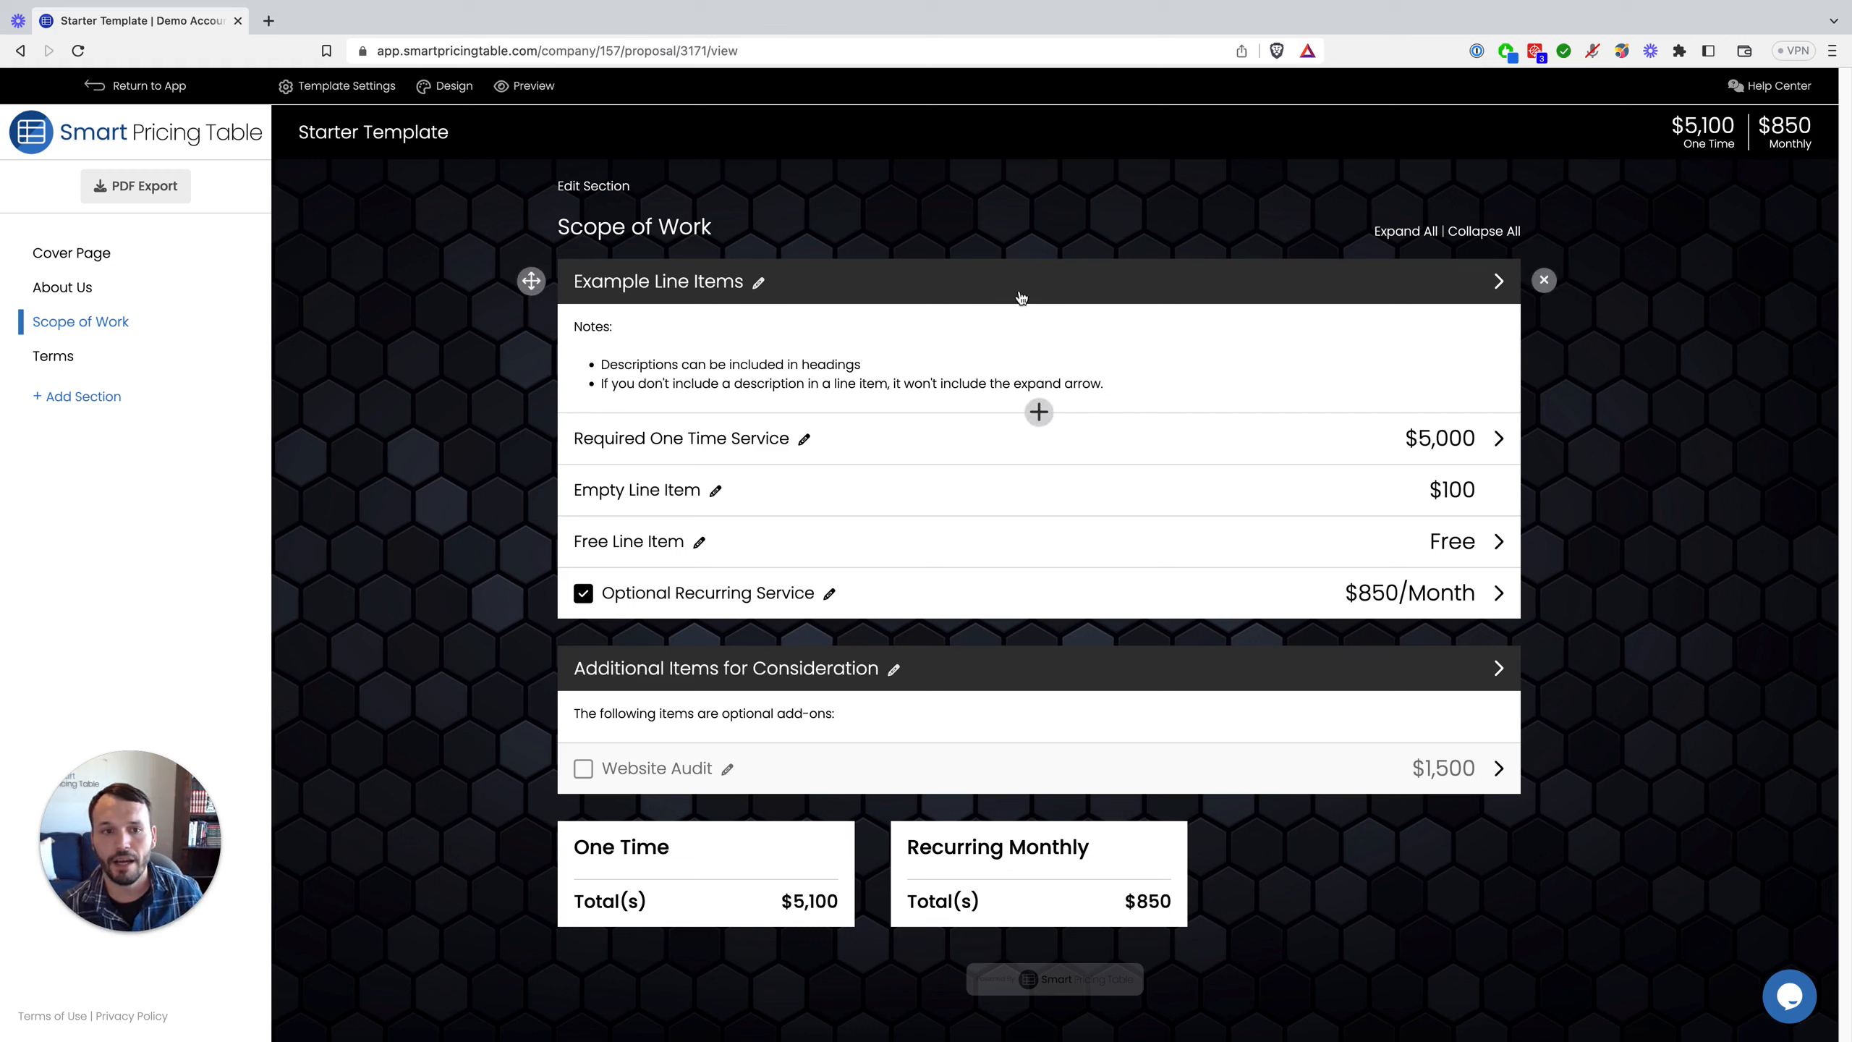
left_click(1039, 413)
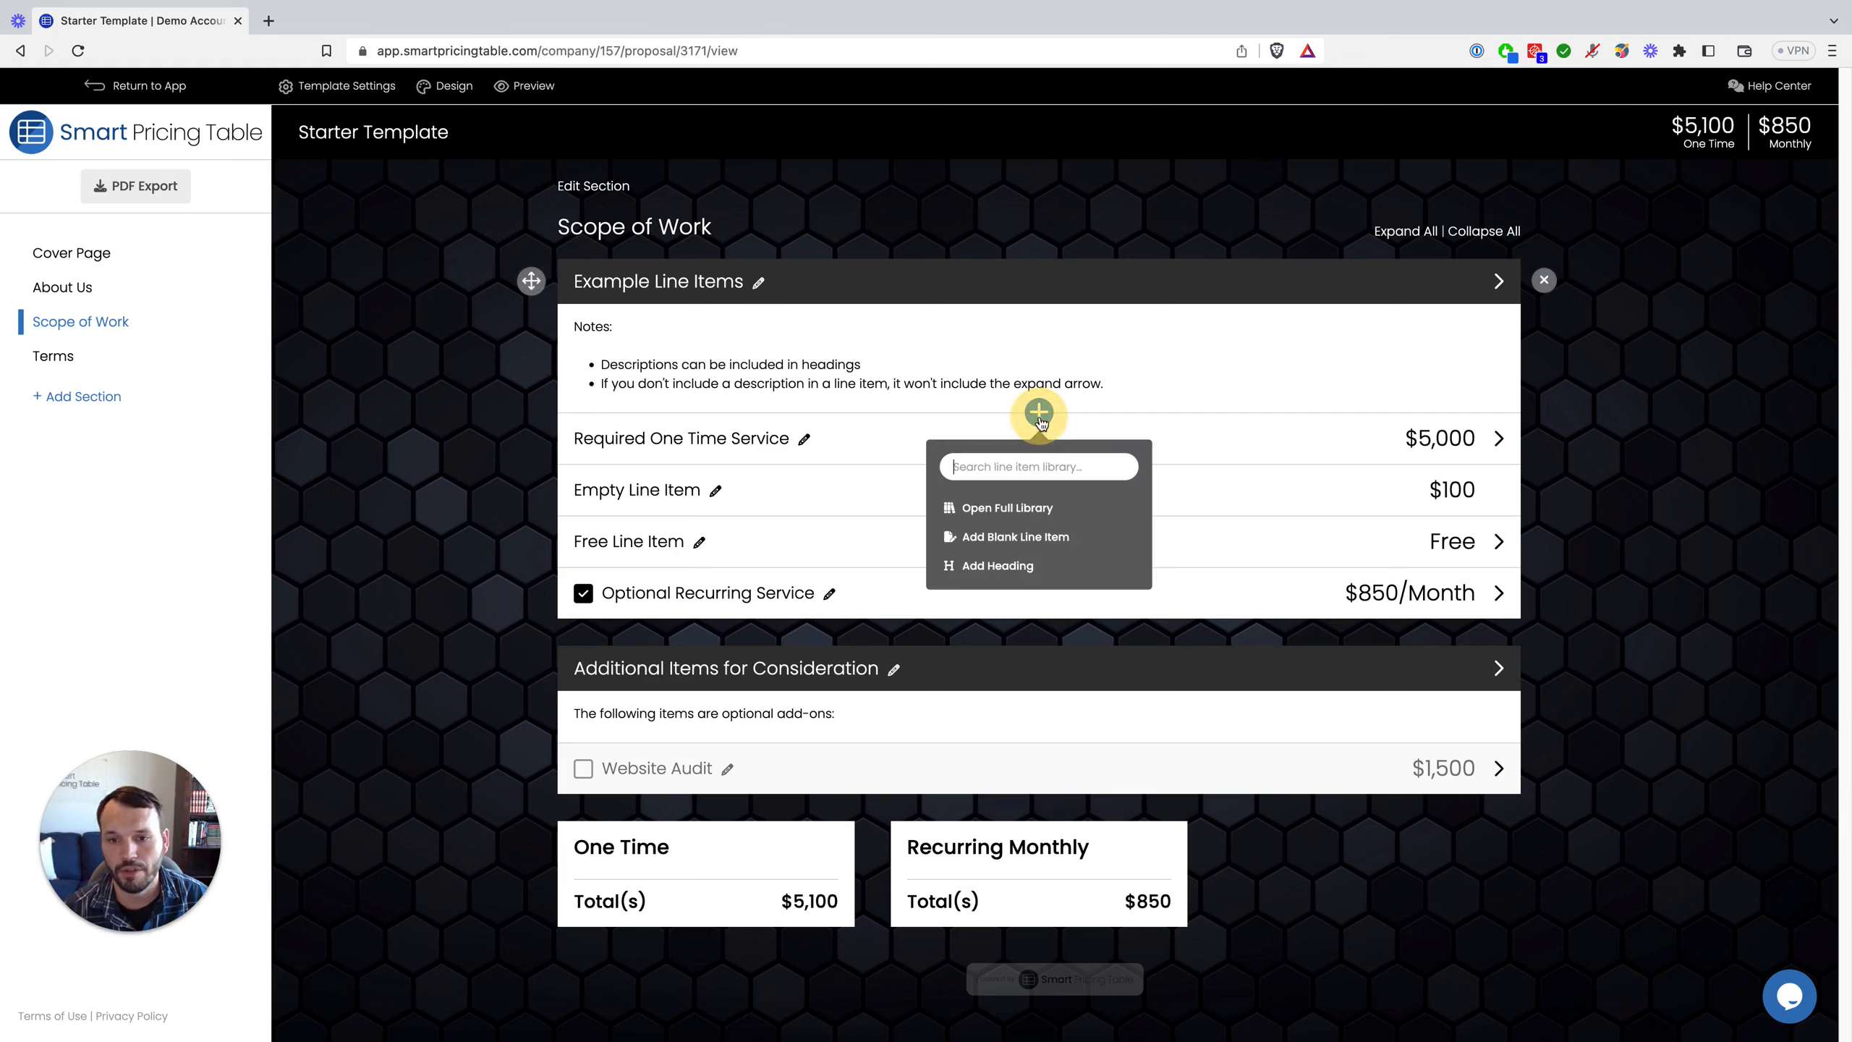
left_click(1023, 574)
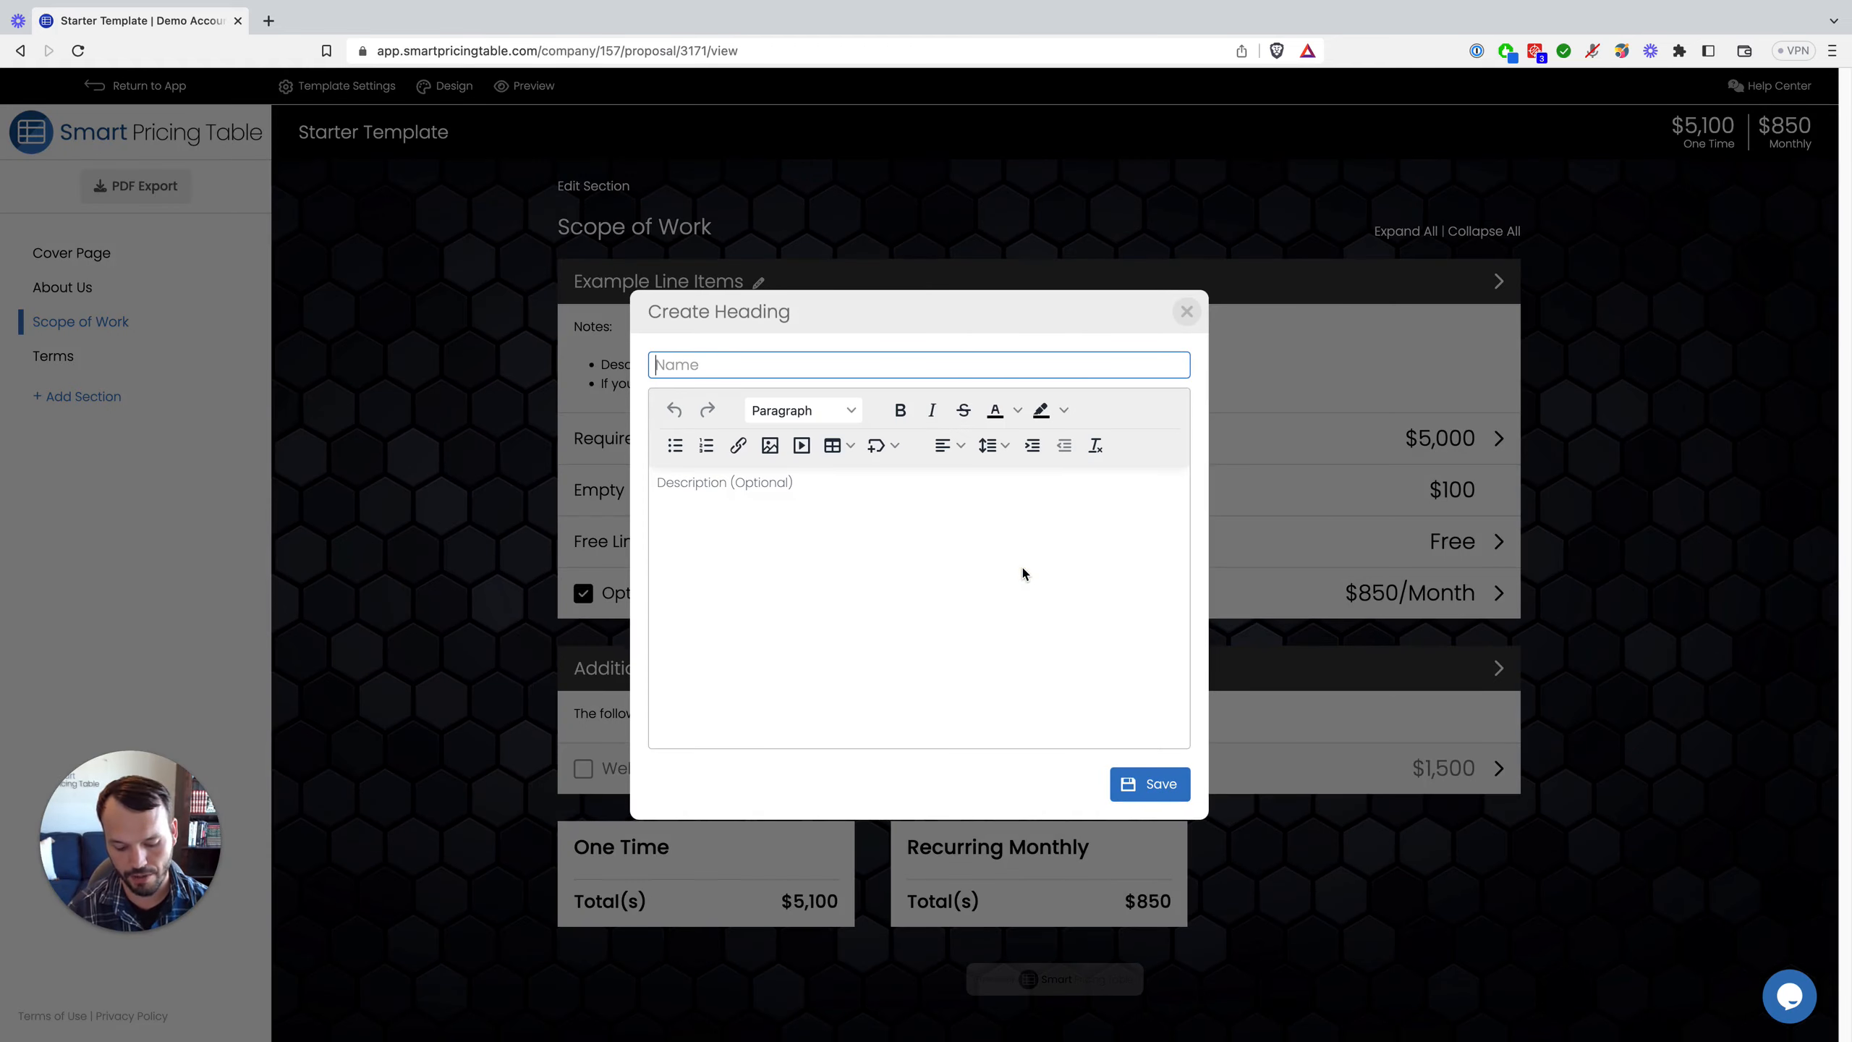
type("Proj")
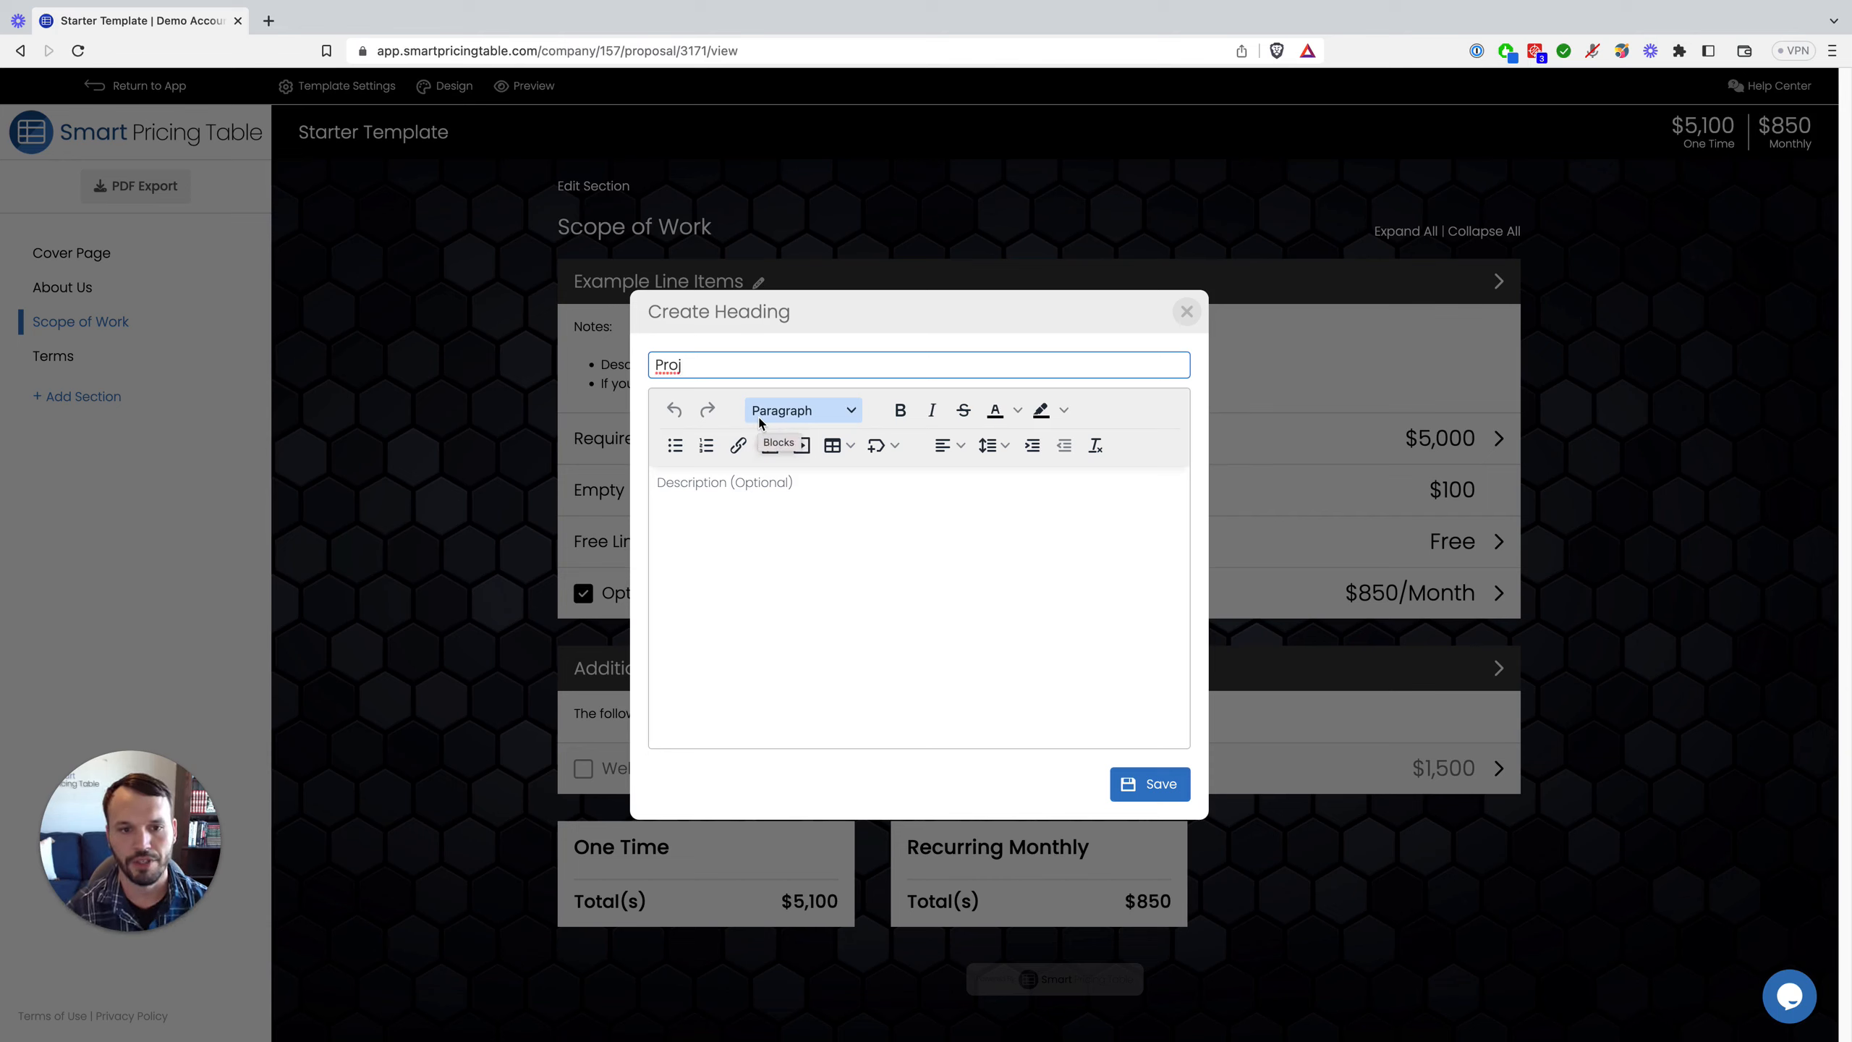
type("ct")
key("BackSpace")
key("BackSpace")
key("BackSpace")
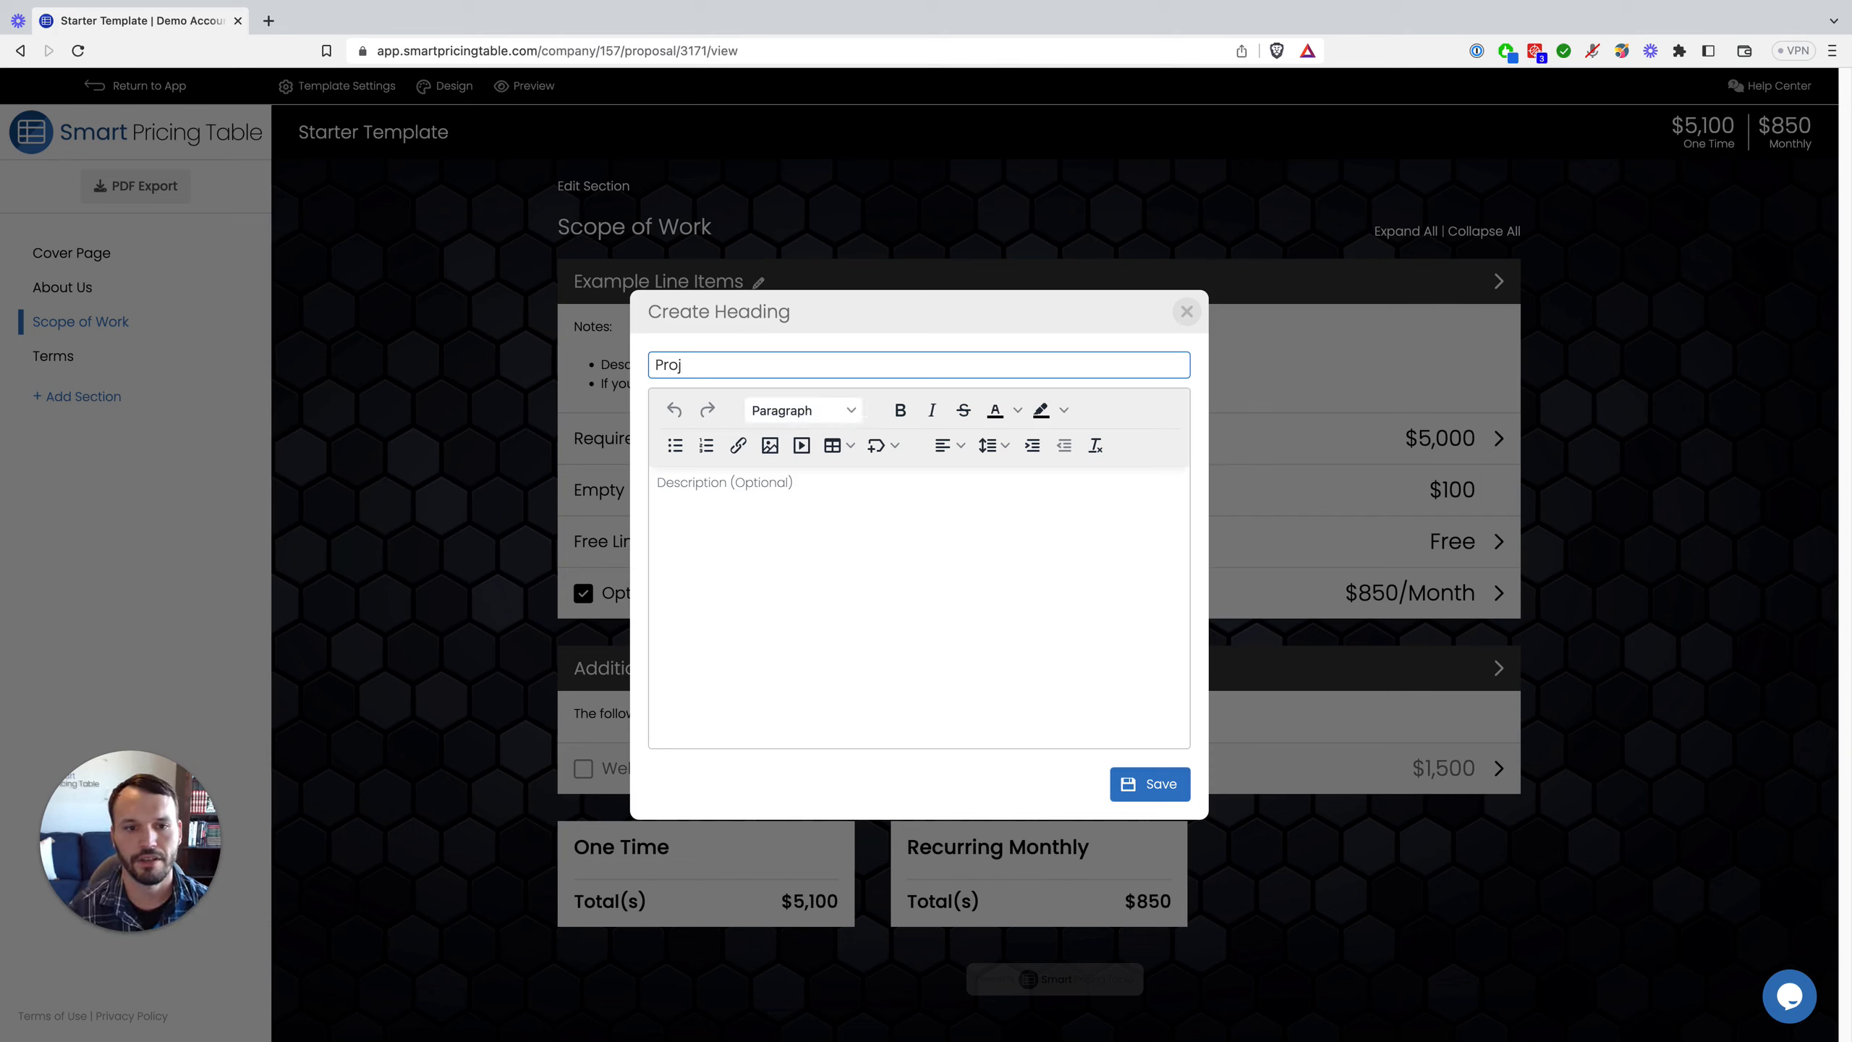
type("ect Options")
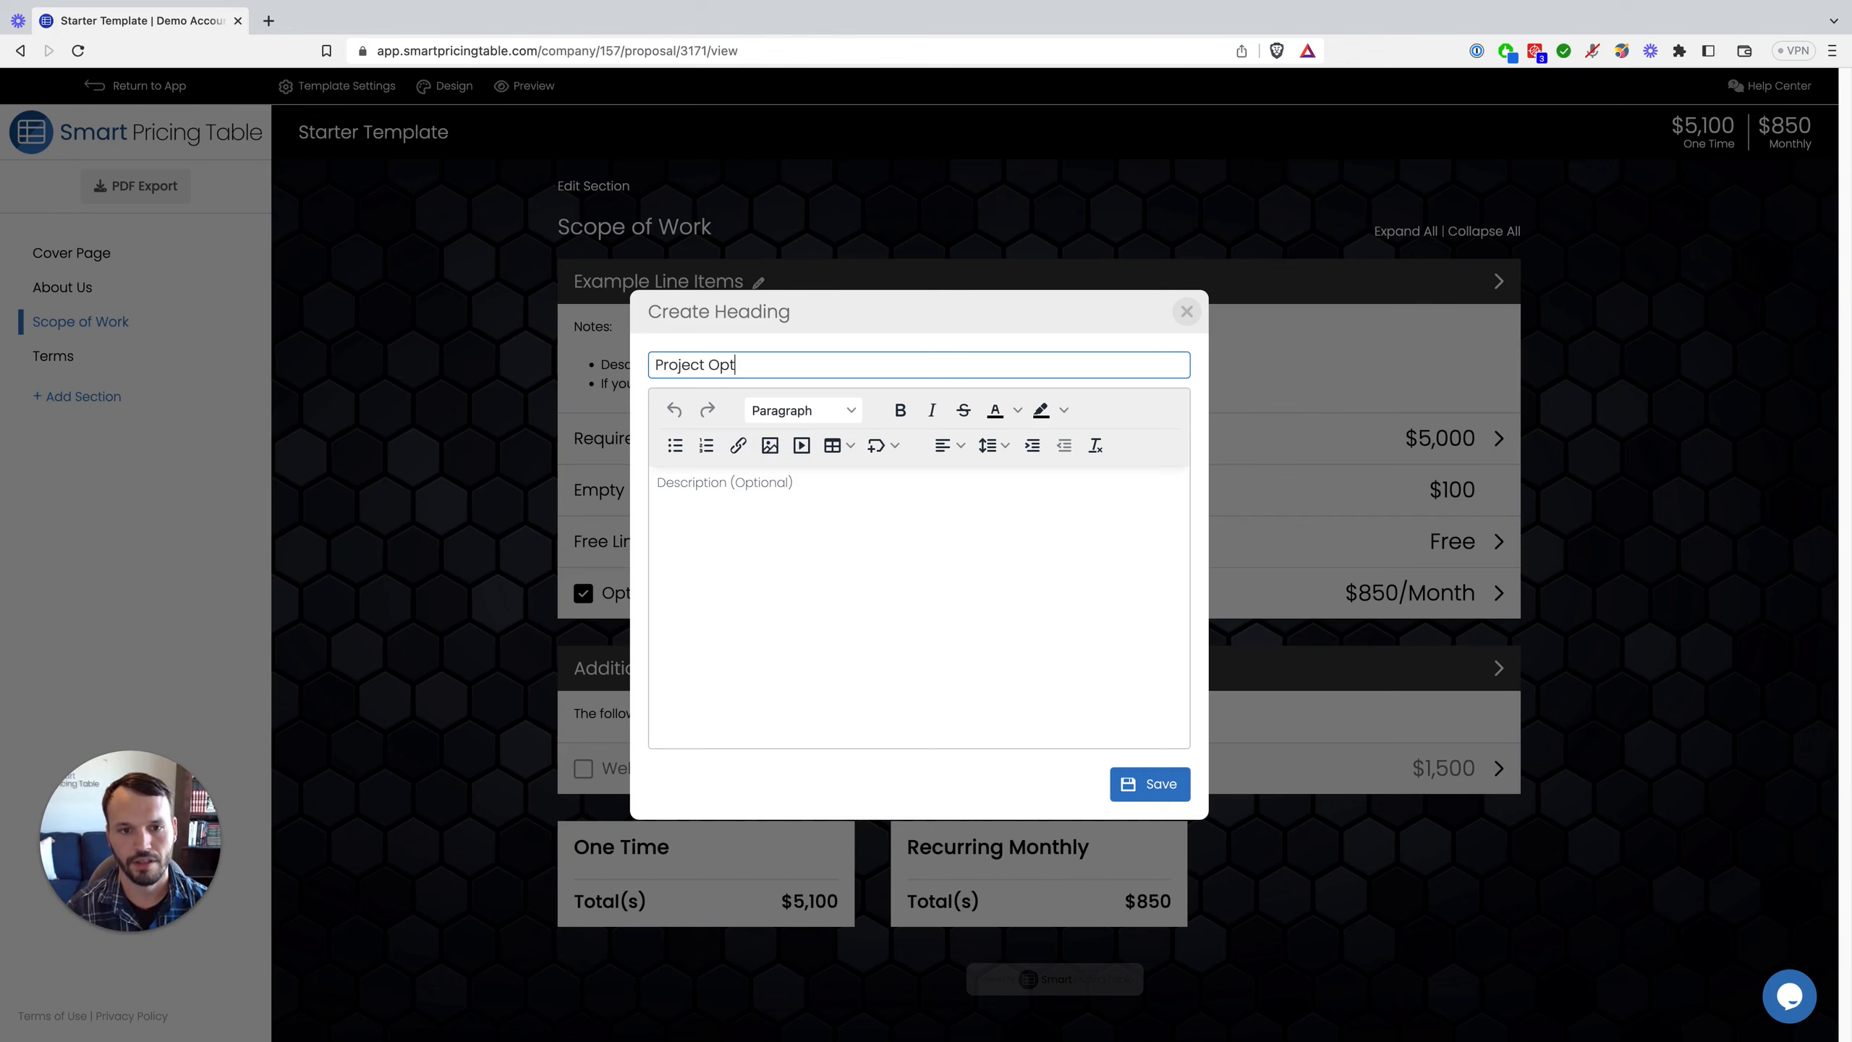
left_click(731, 518)
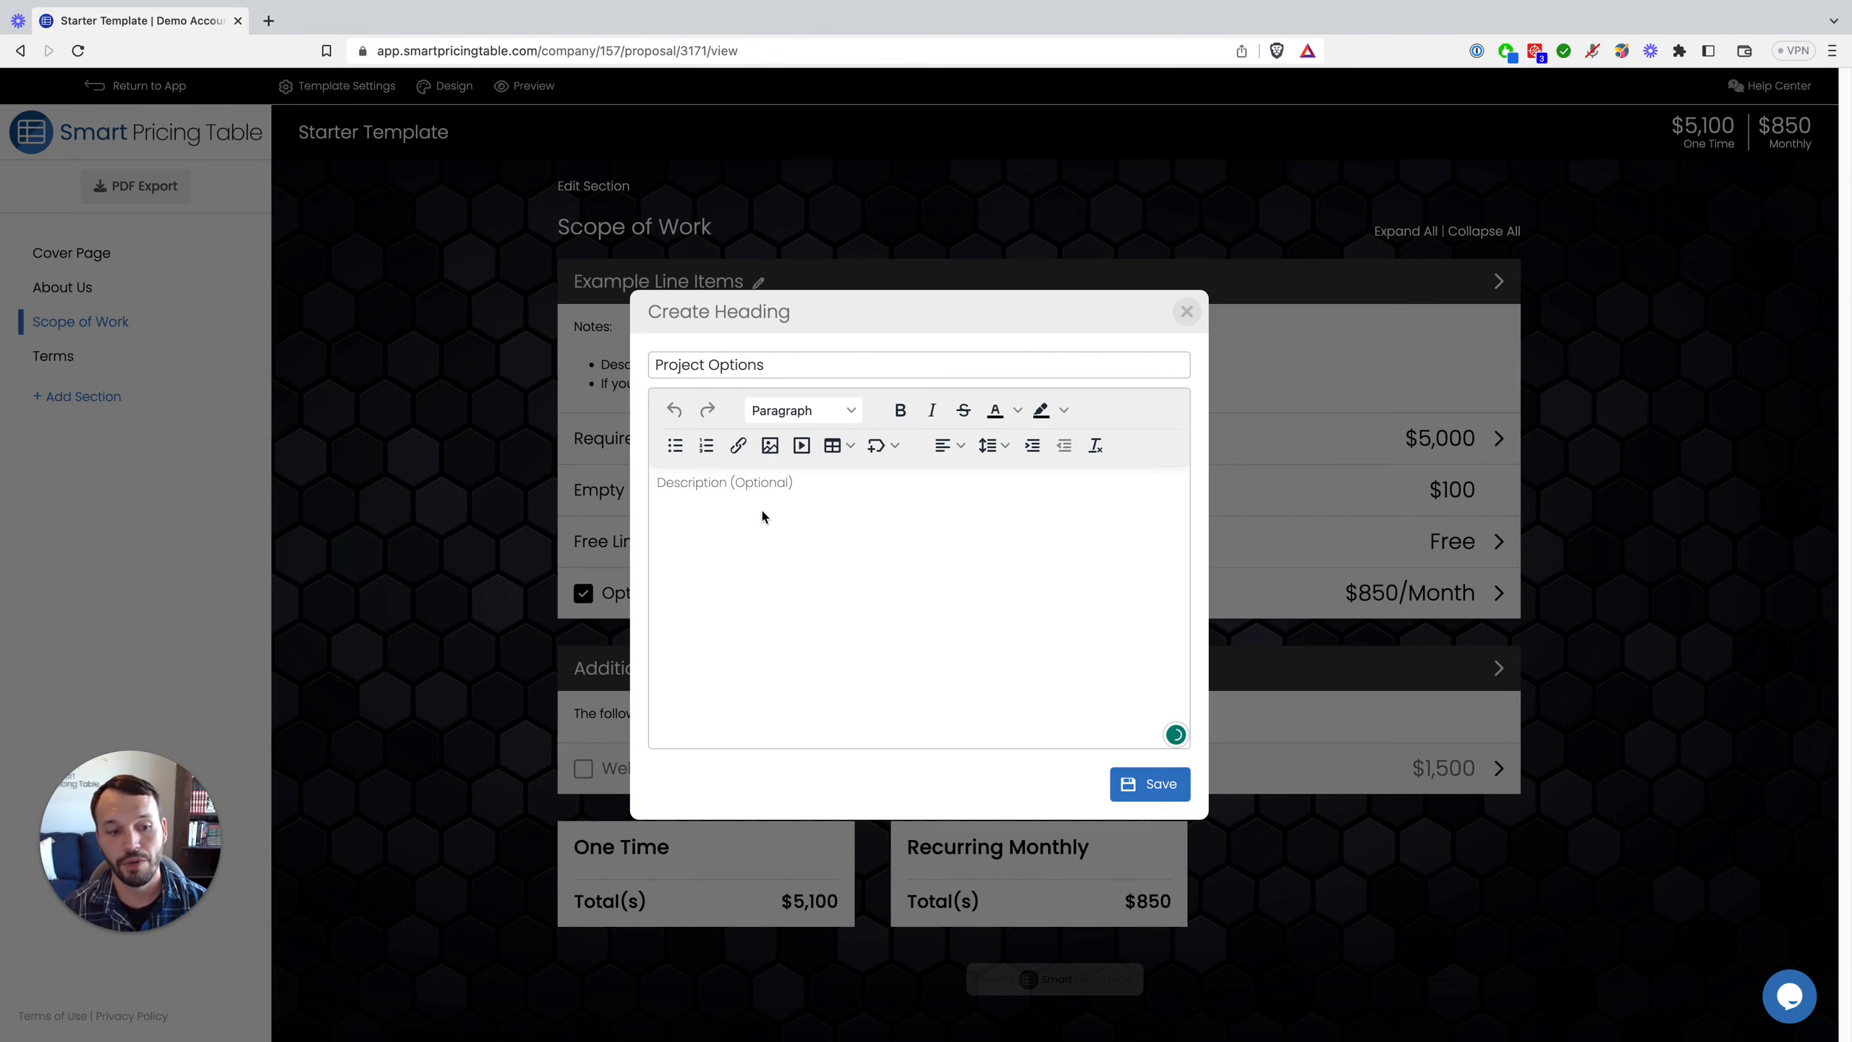
left_click(1128, 791)
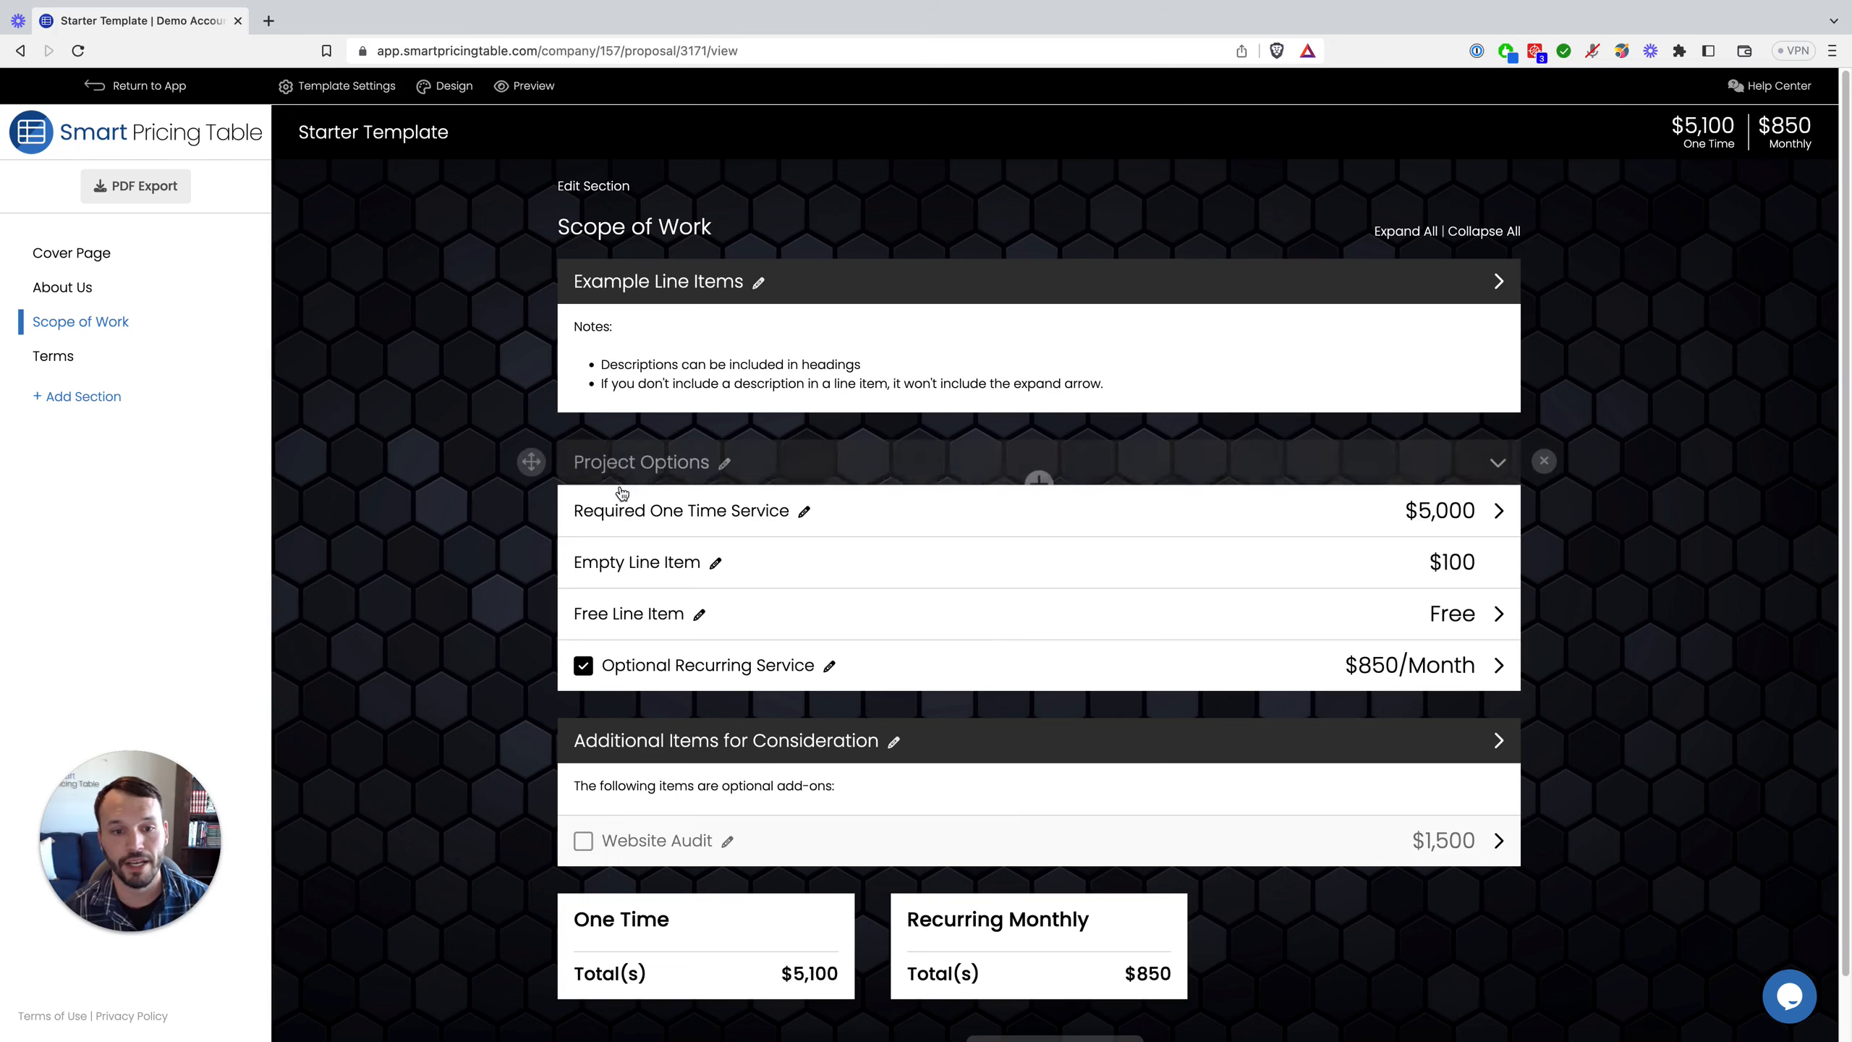
left_click_drag(526, 459, 538, 271)
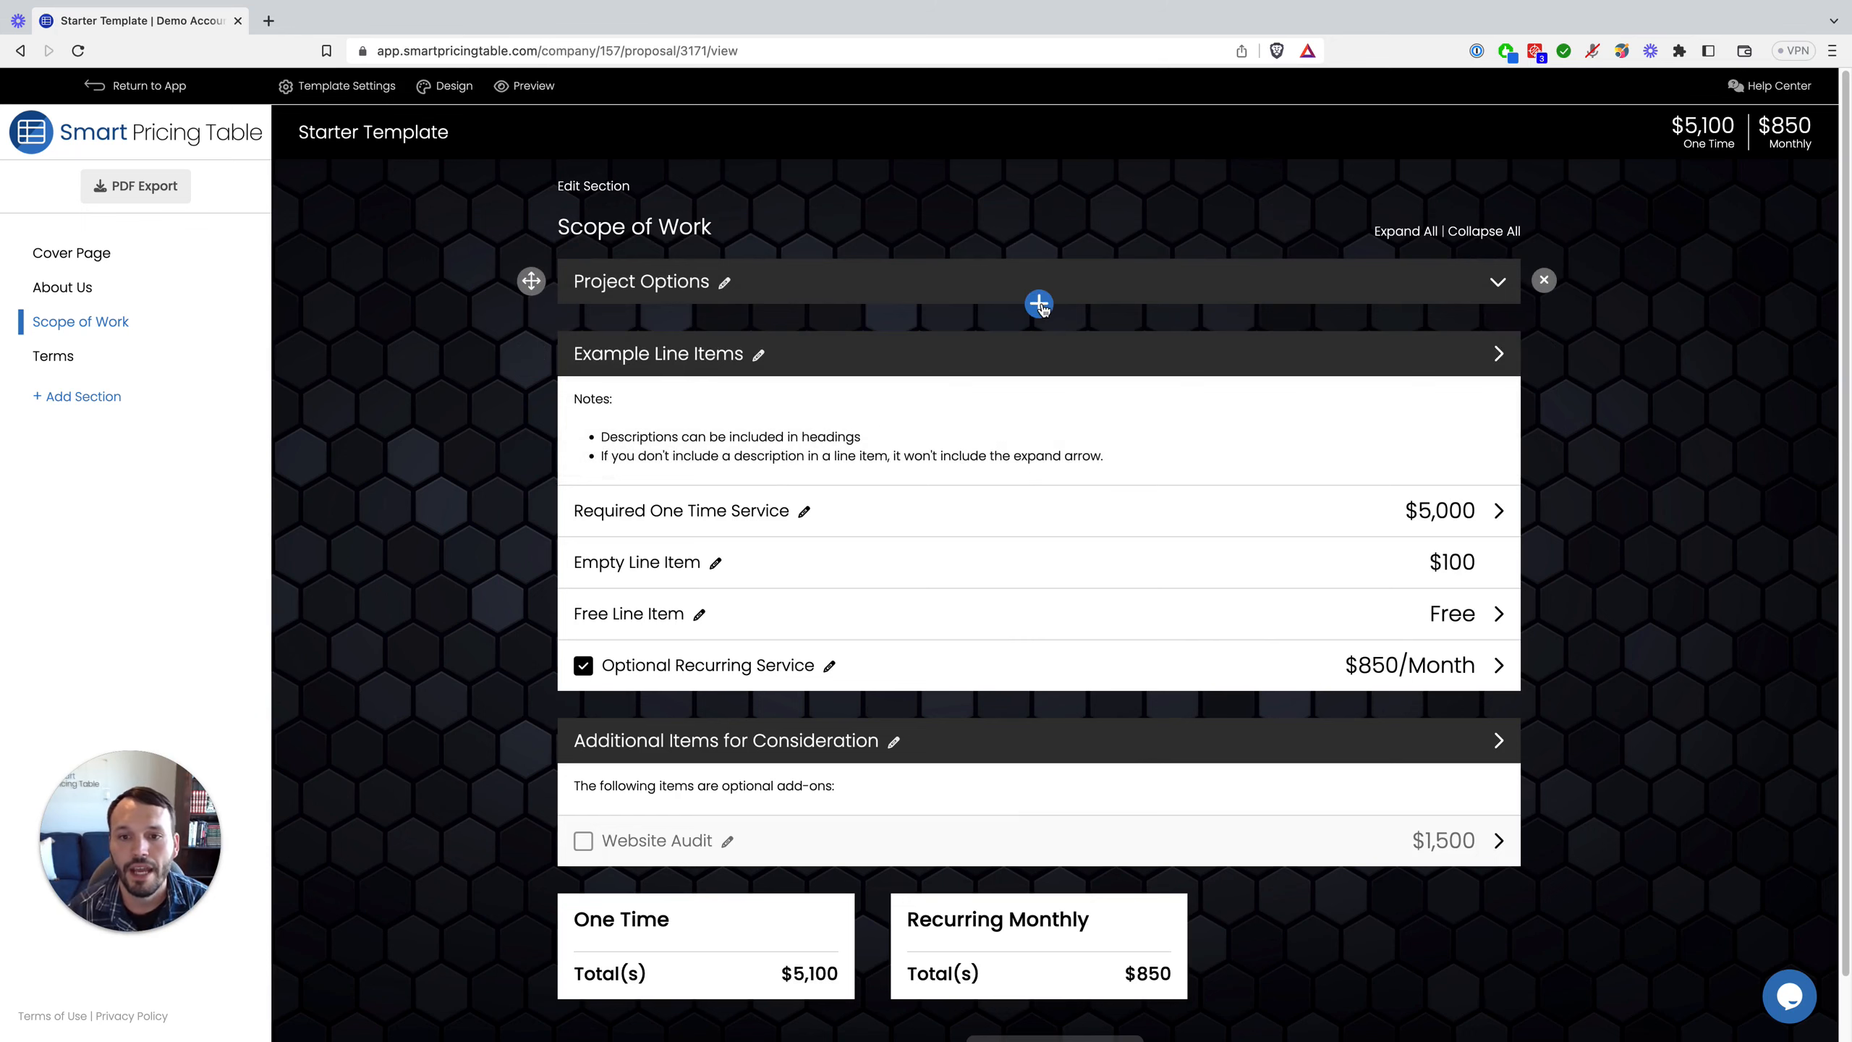
Step: Add a blank line item 'Social Media Marketing' with description '(summary sentence). Work included:'
left_click(1041, 303)
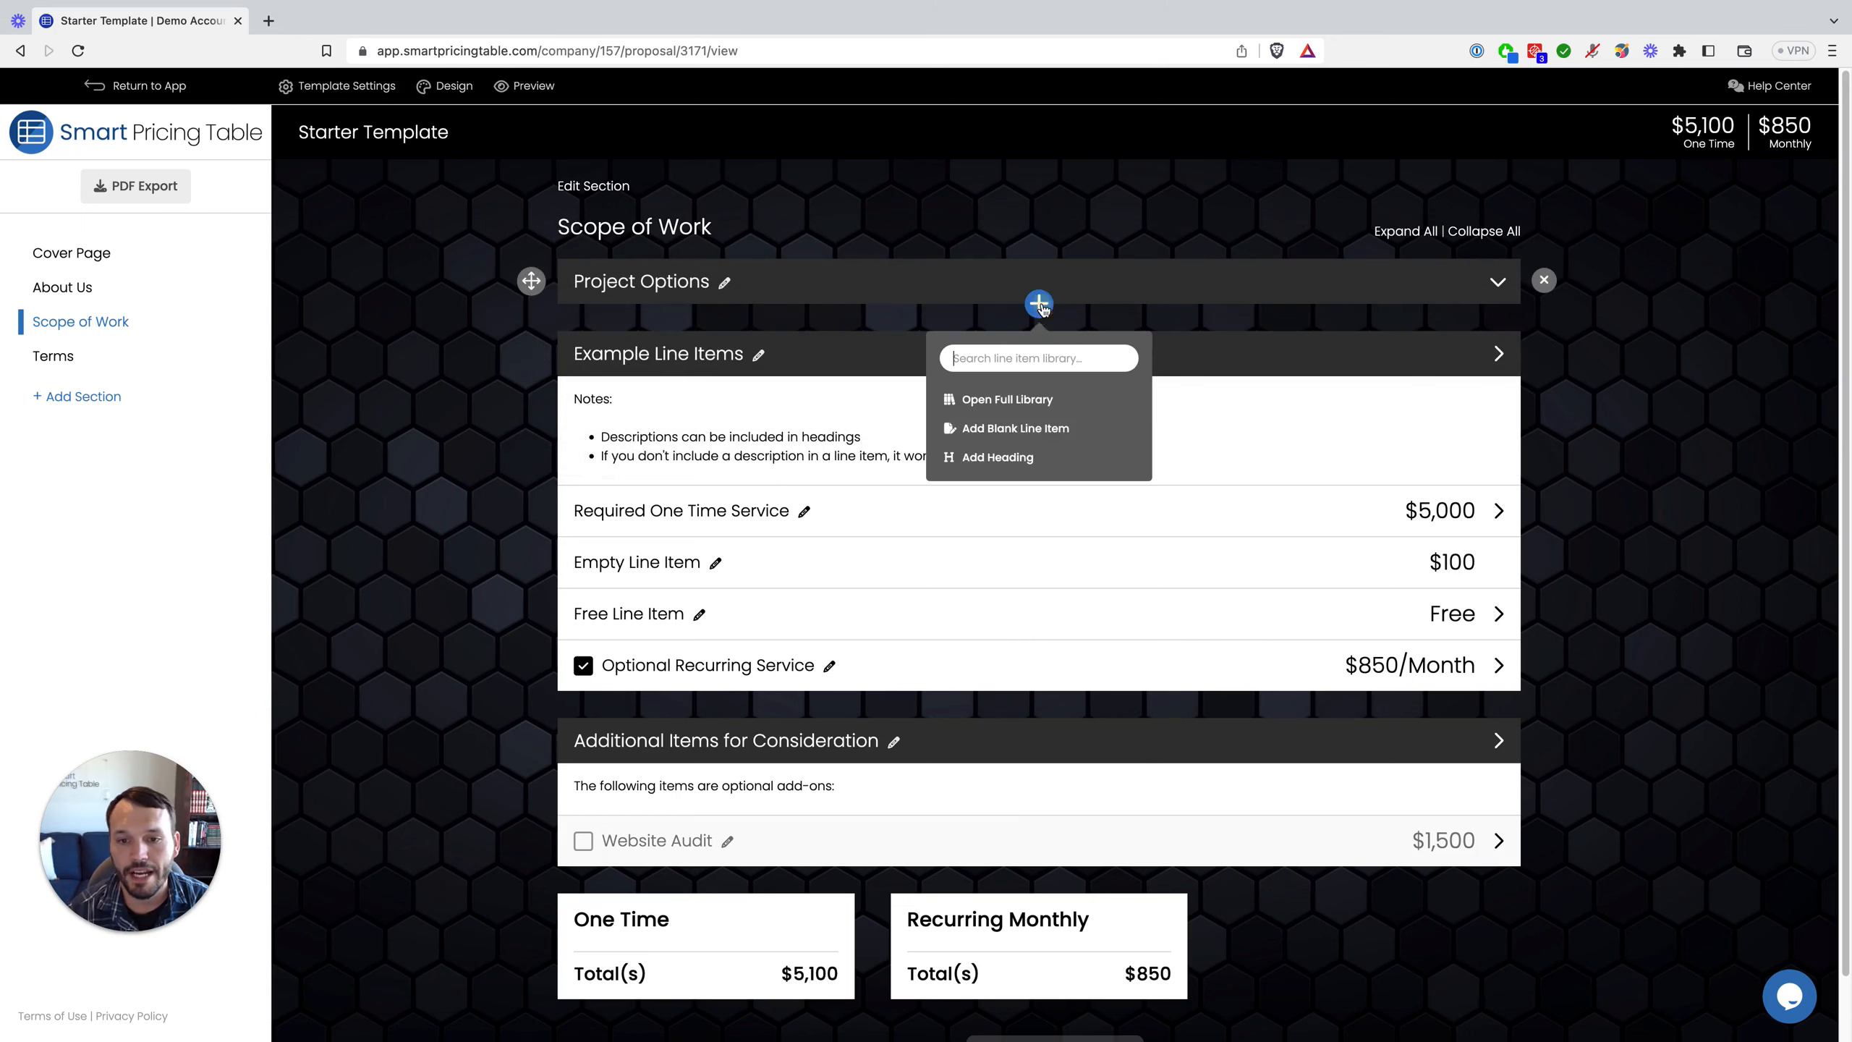
left_click(1029, 438)
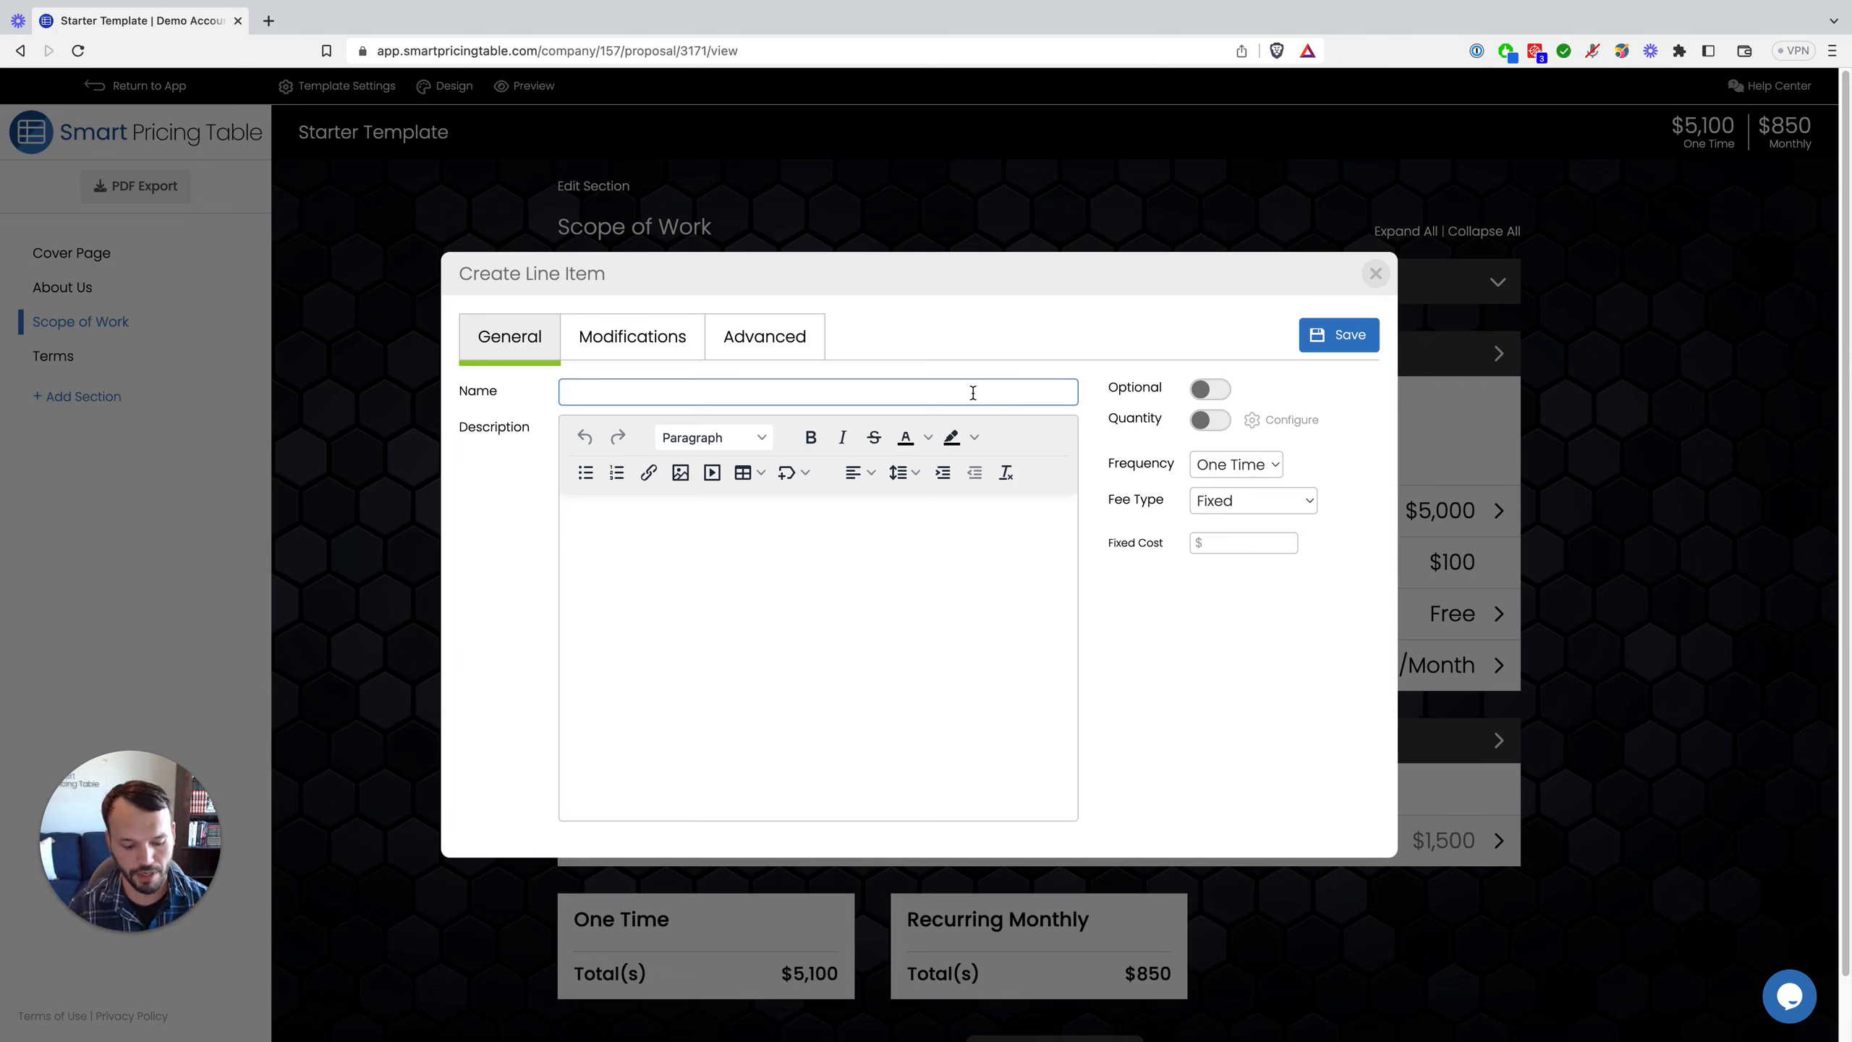
type("Social M")
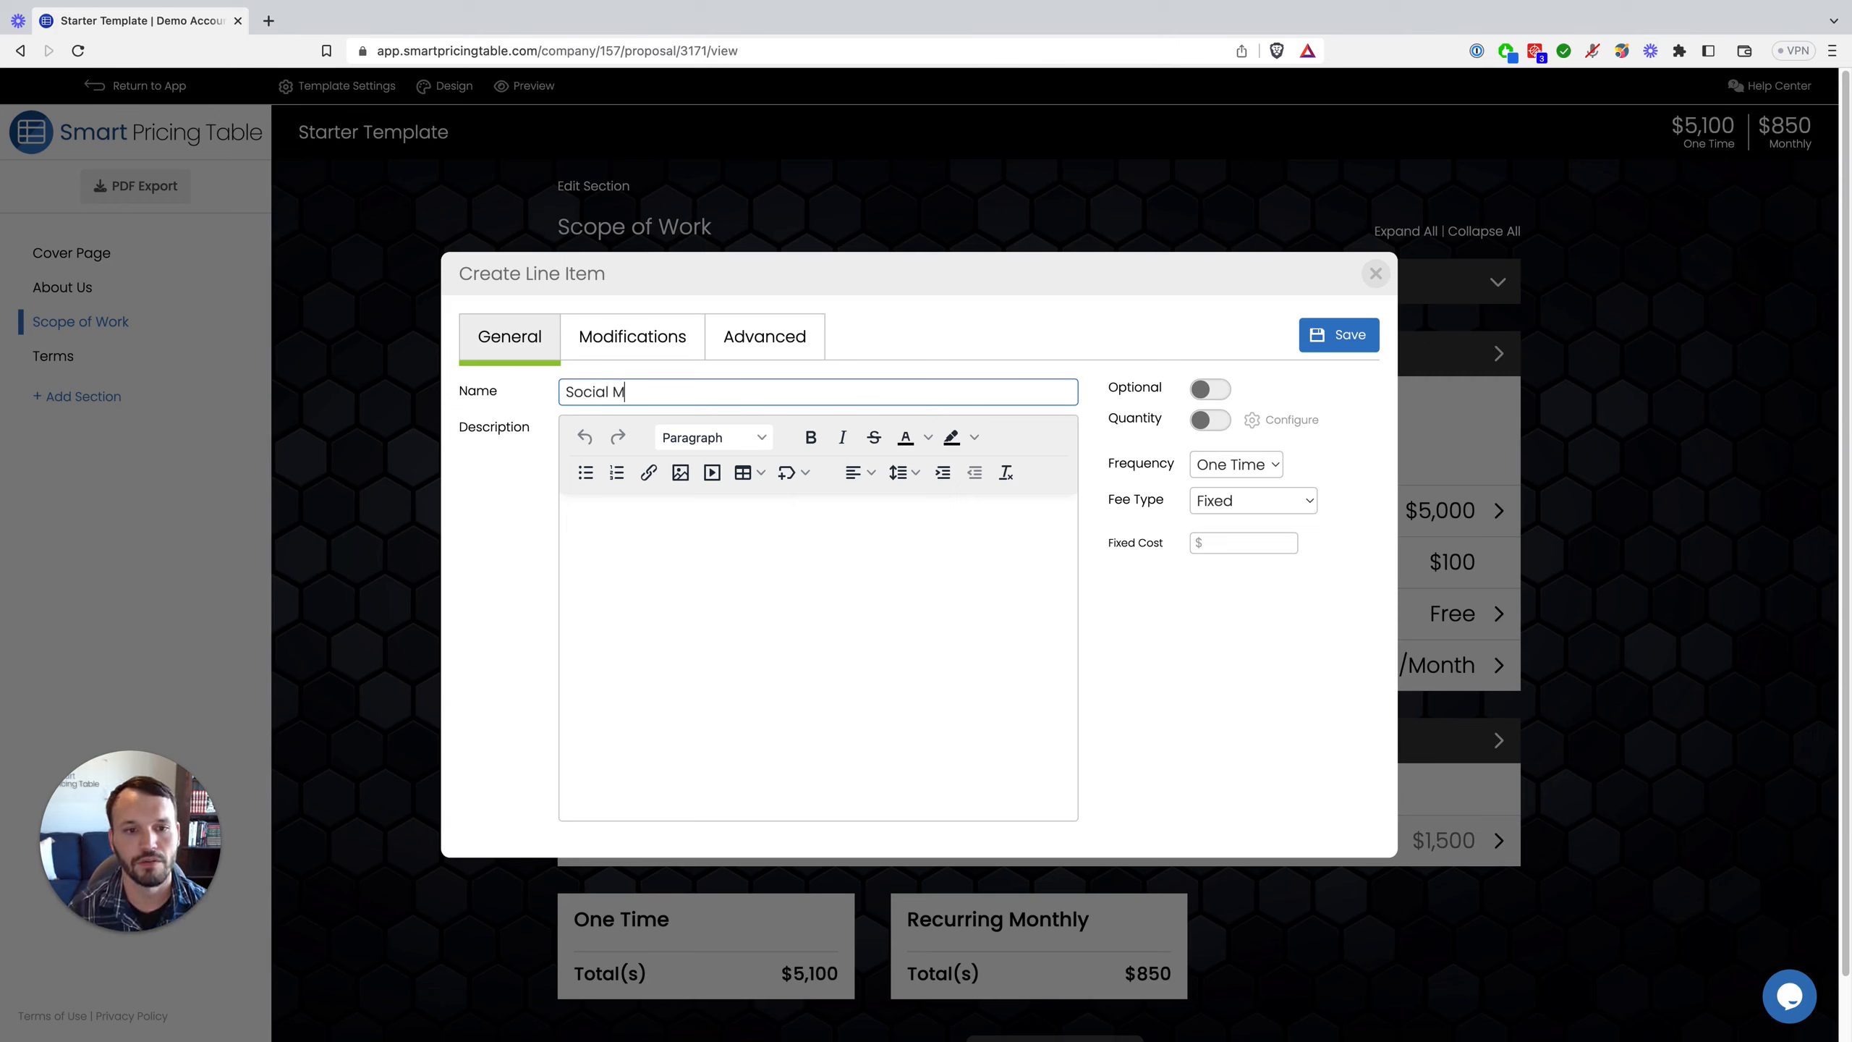
type("edia Market")
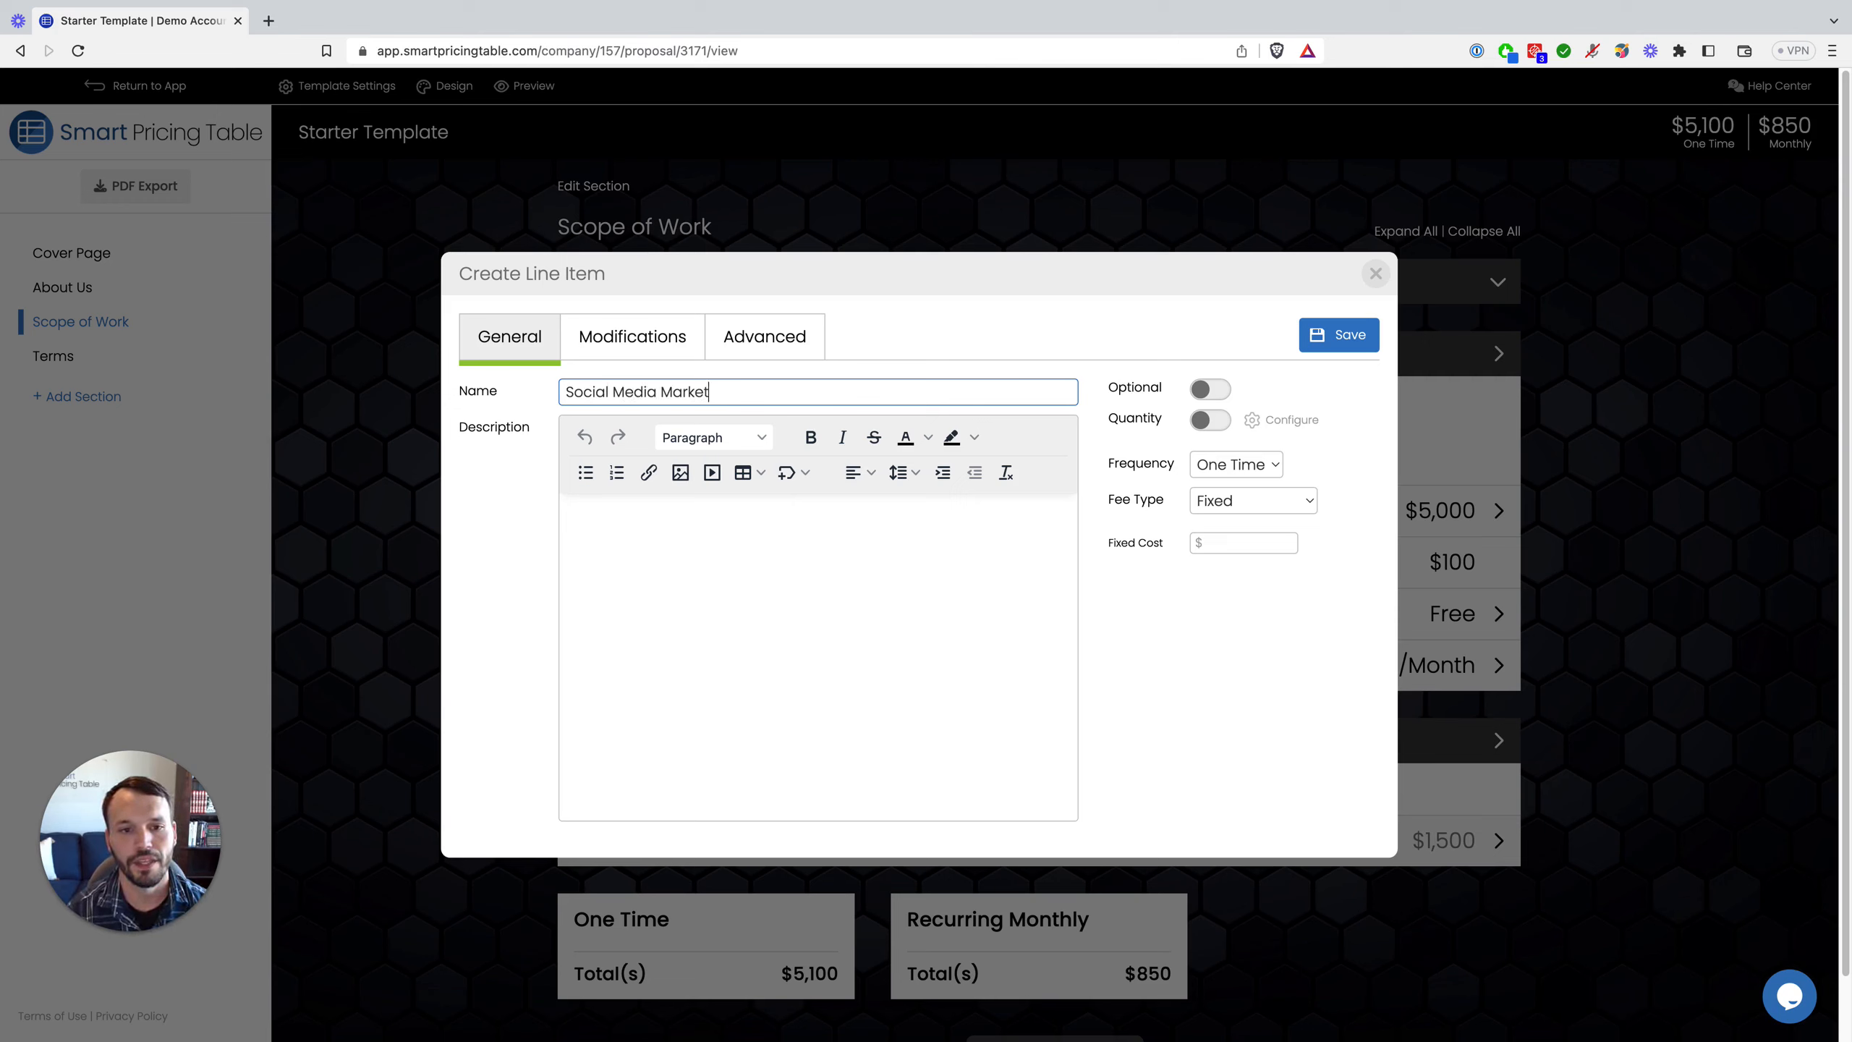
type("ing")
left_click(889, 566)
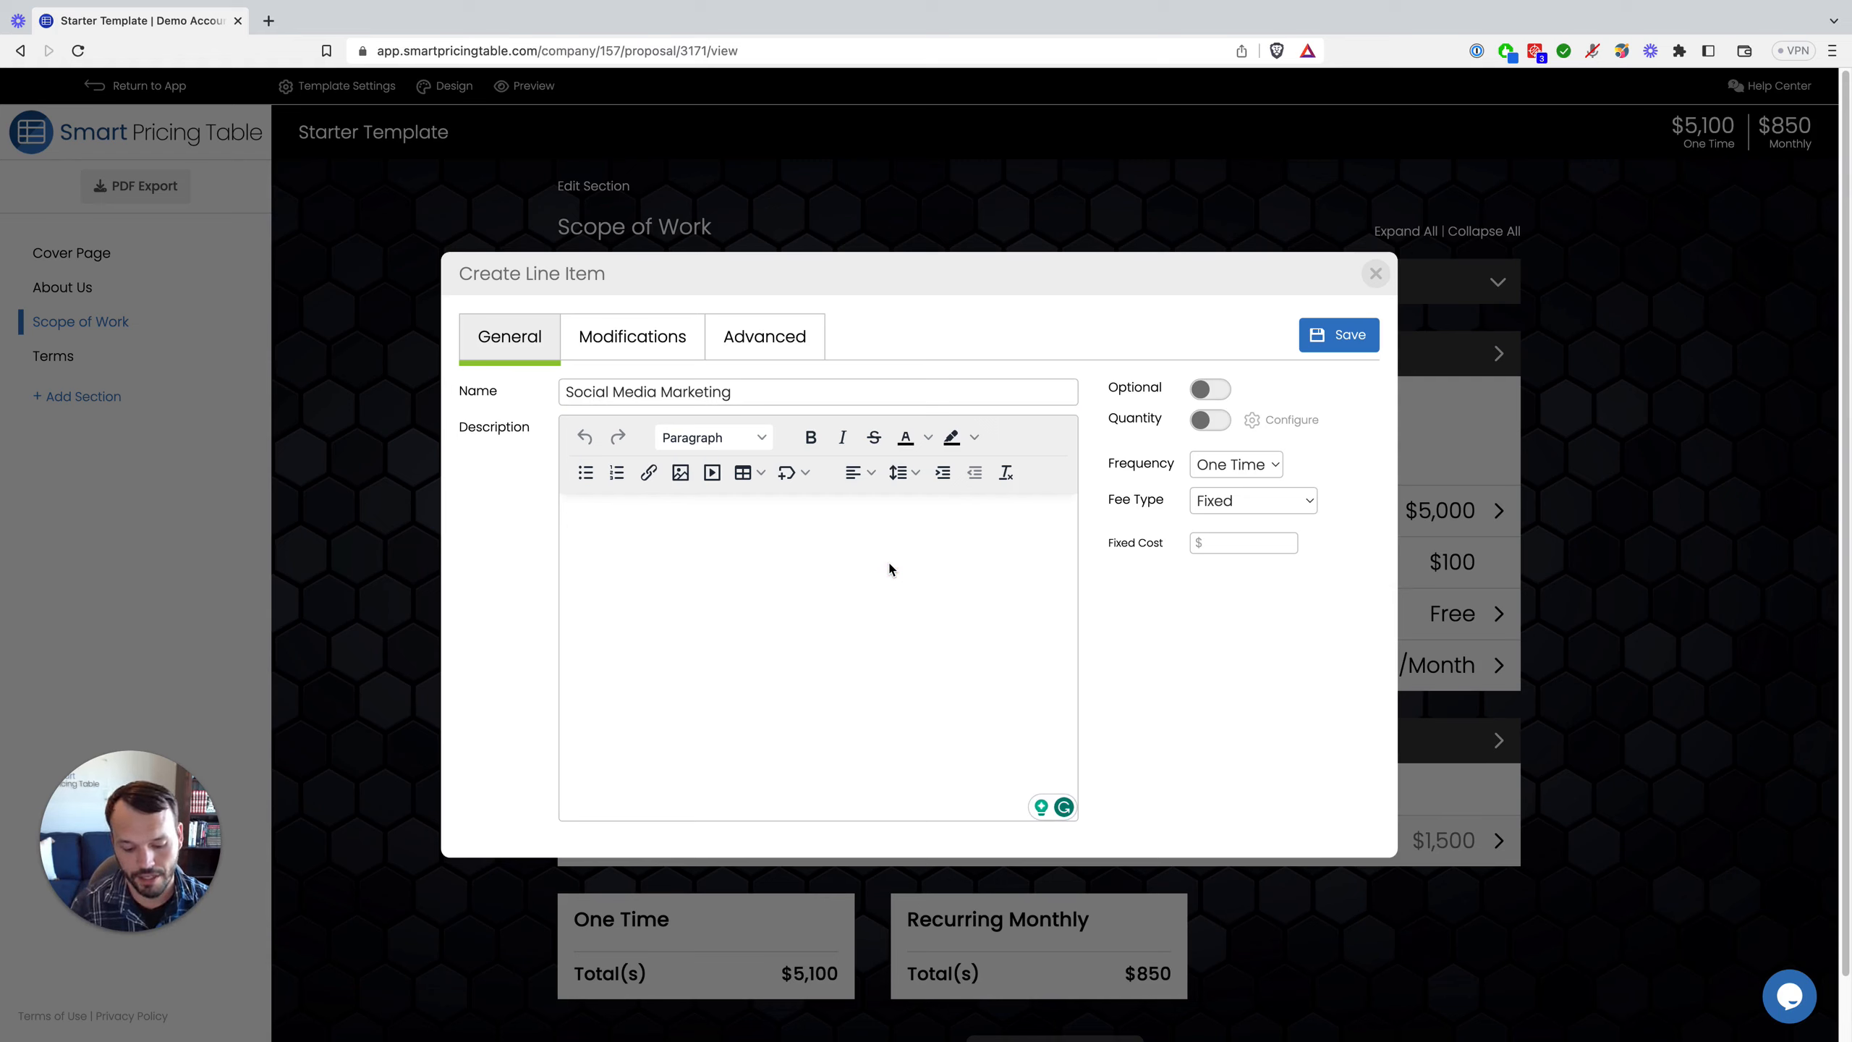
type("(summary ")
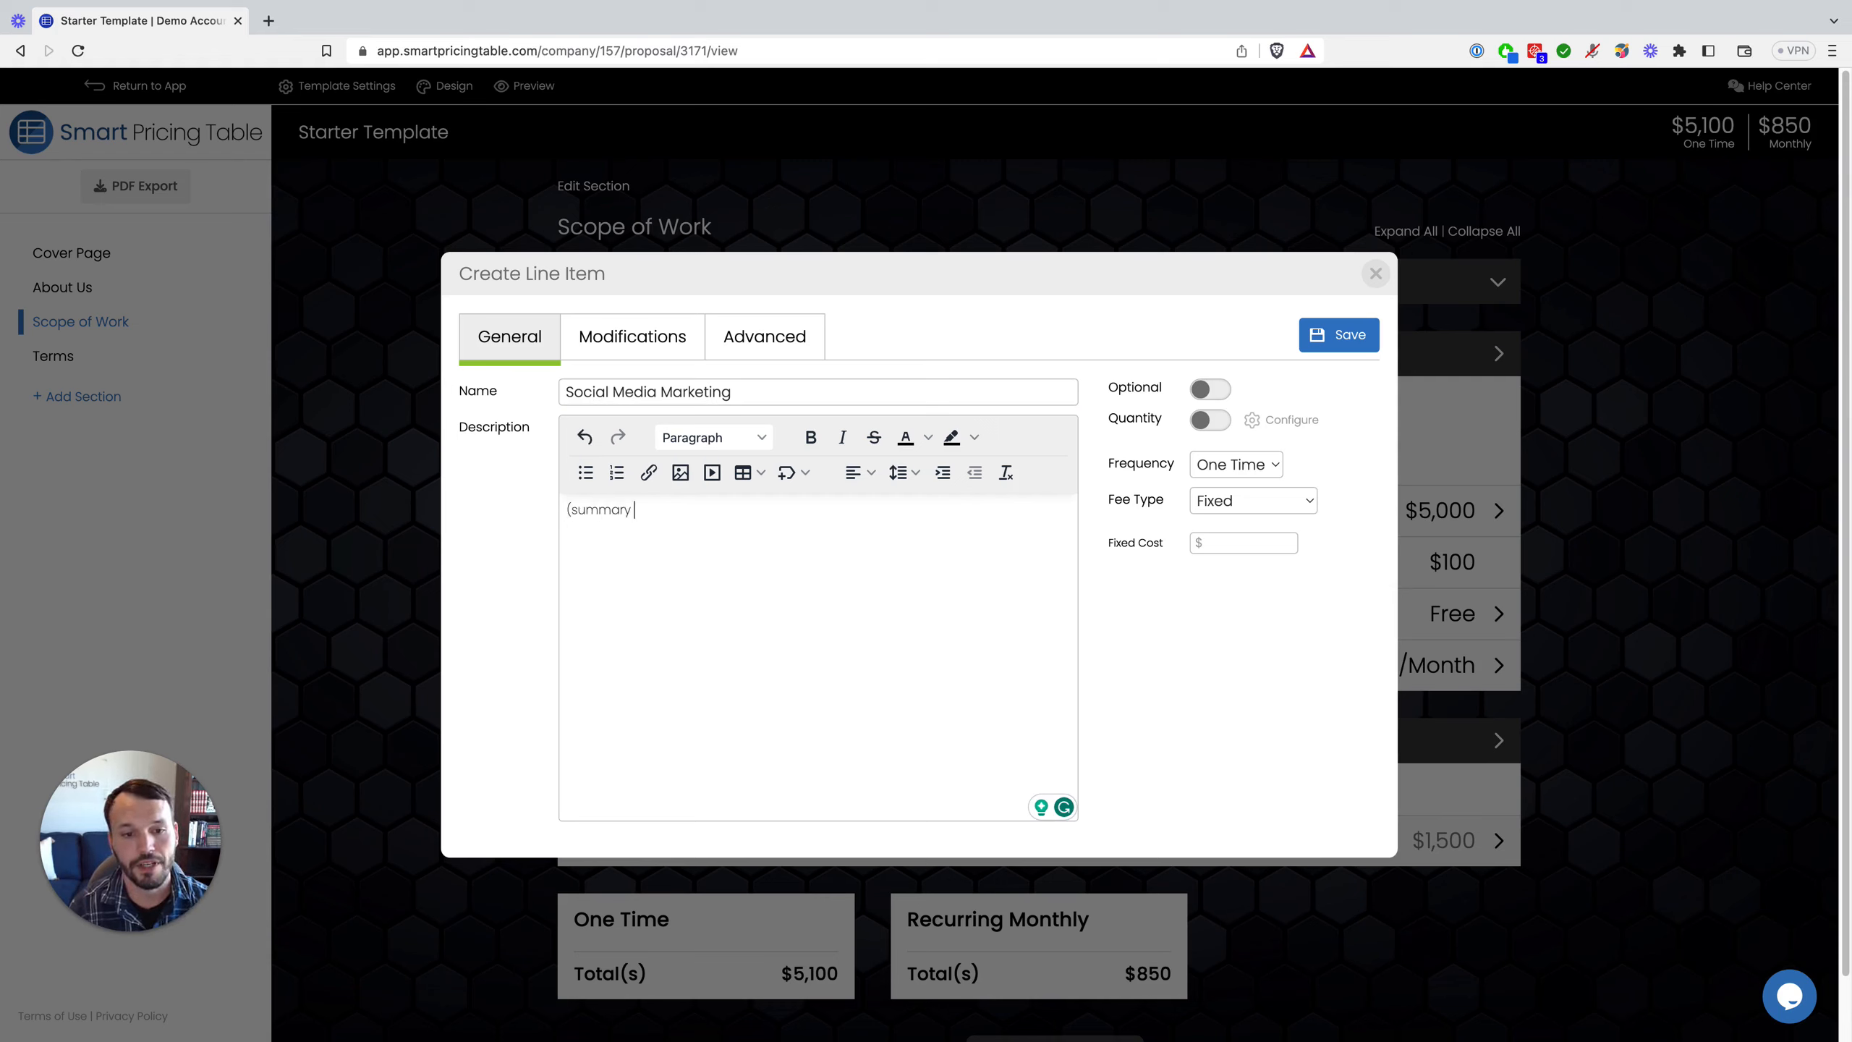
type("sentence)")
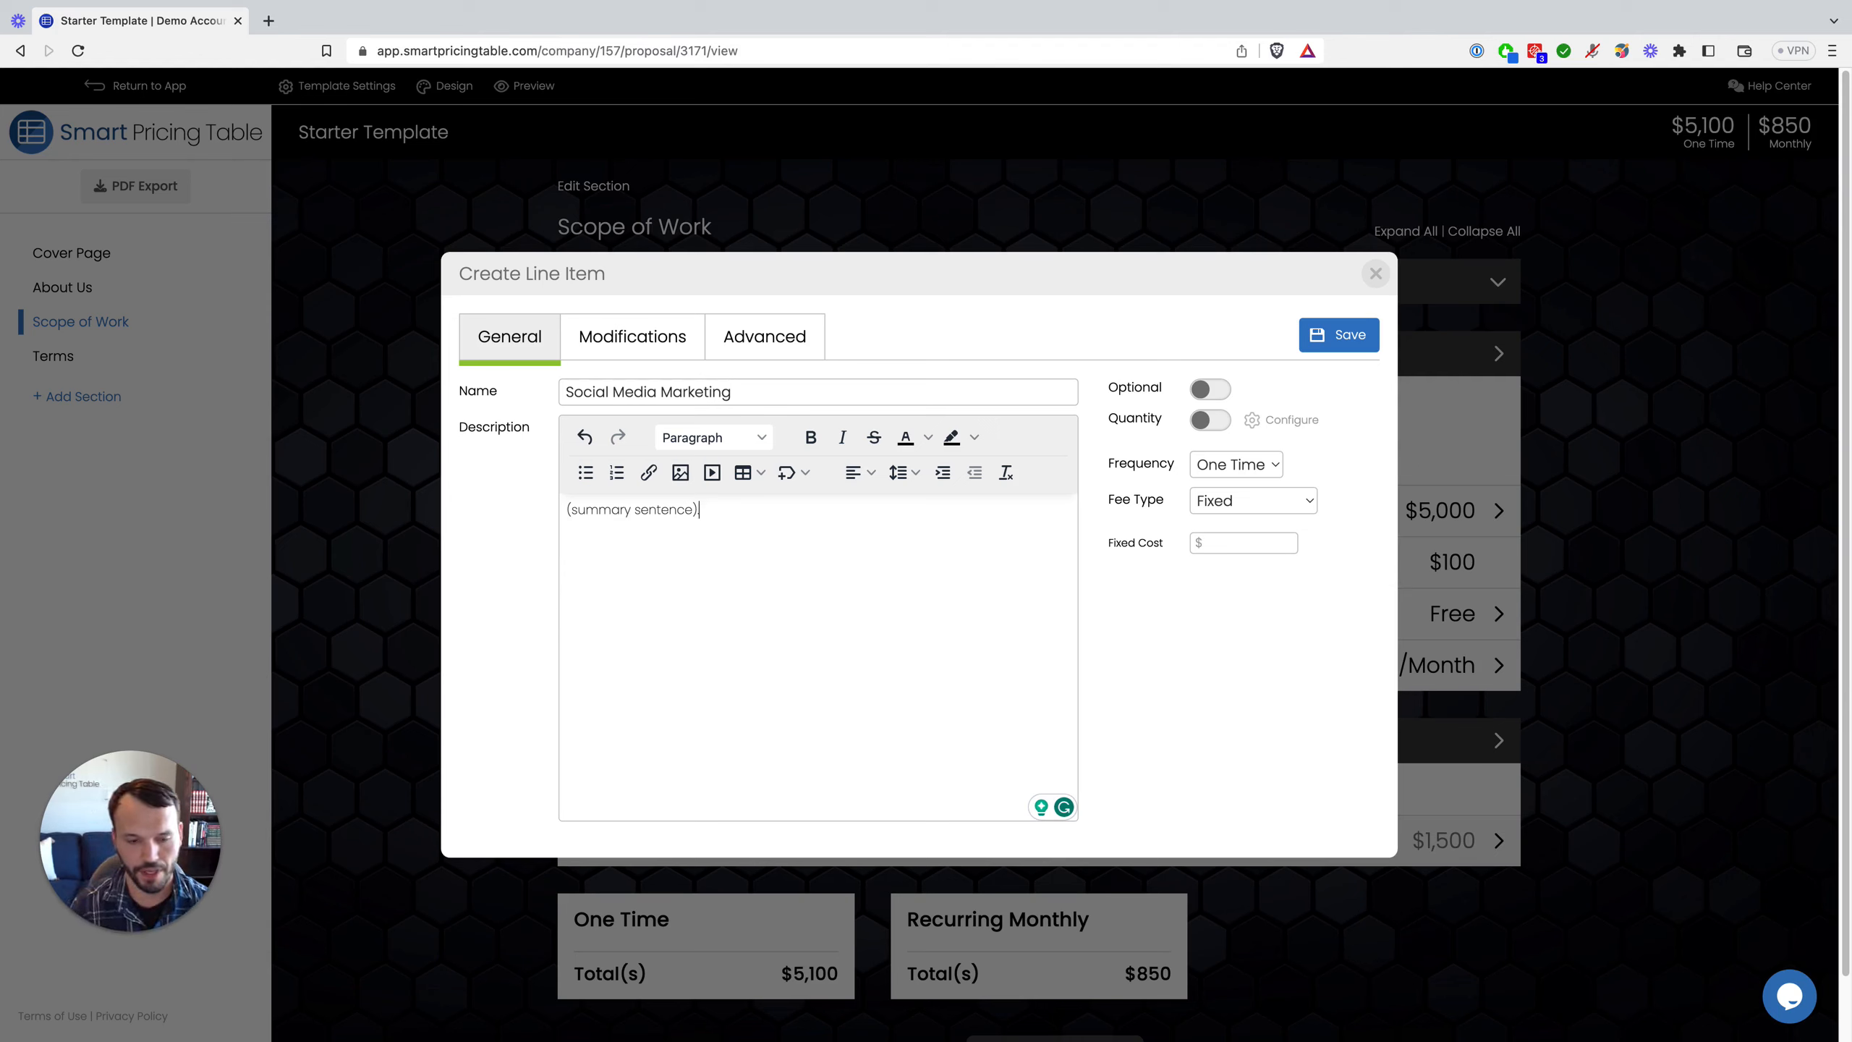
type(". W")
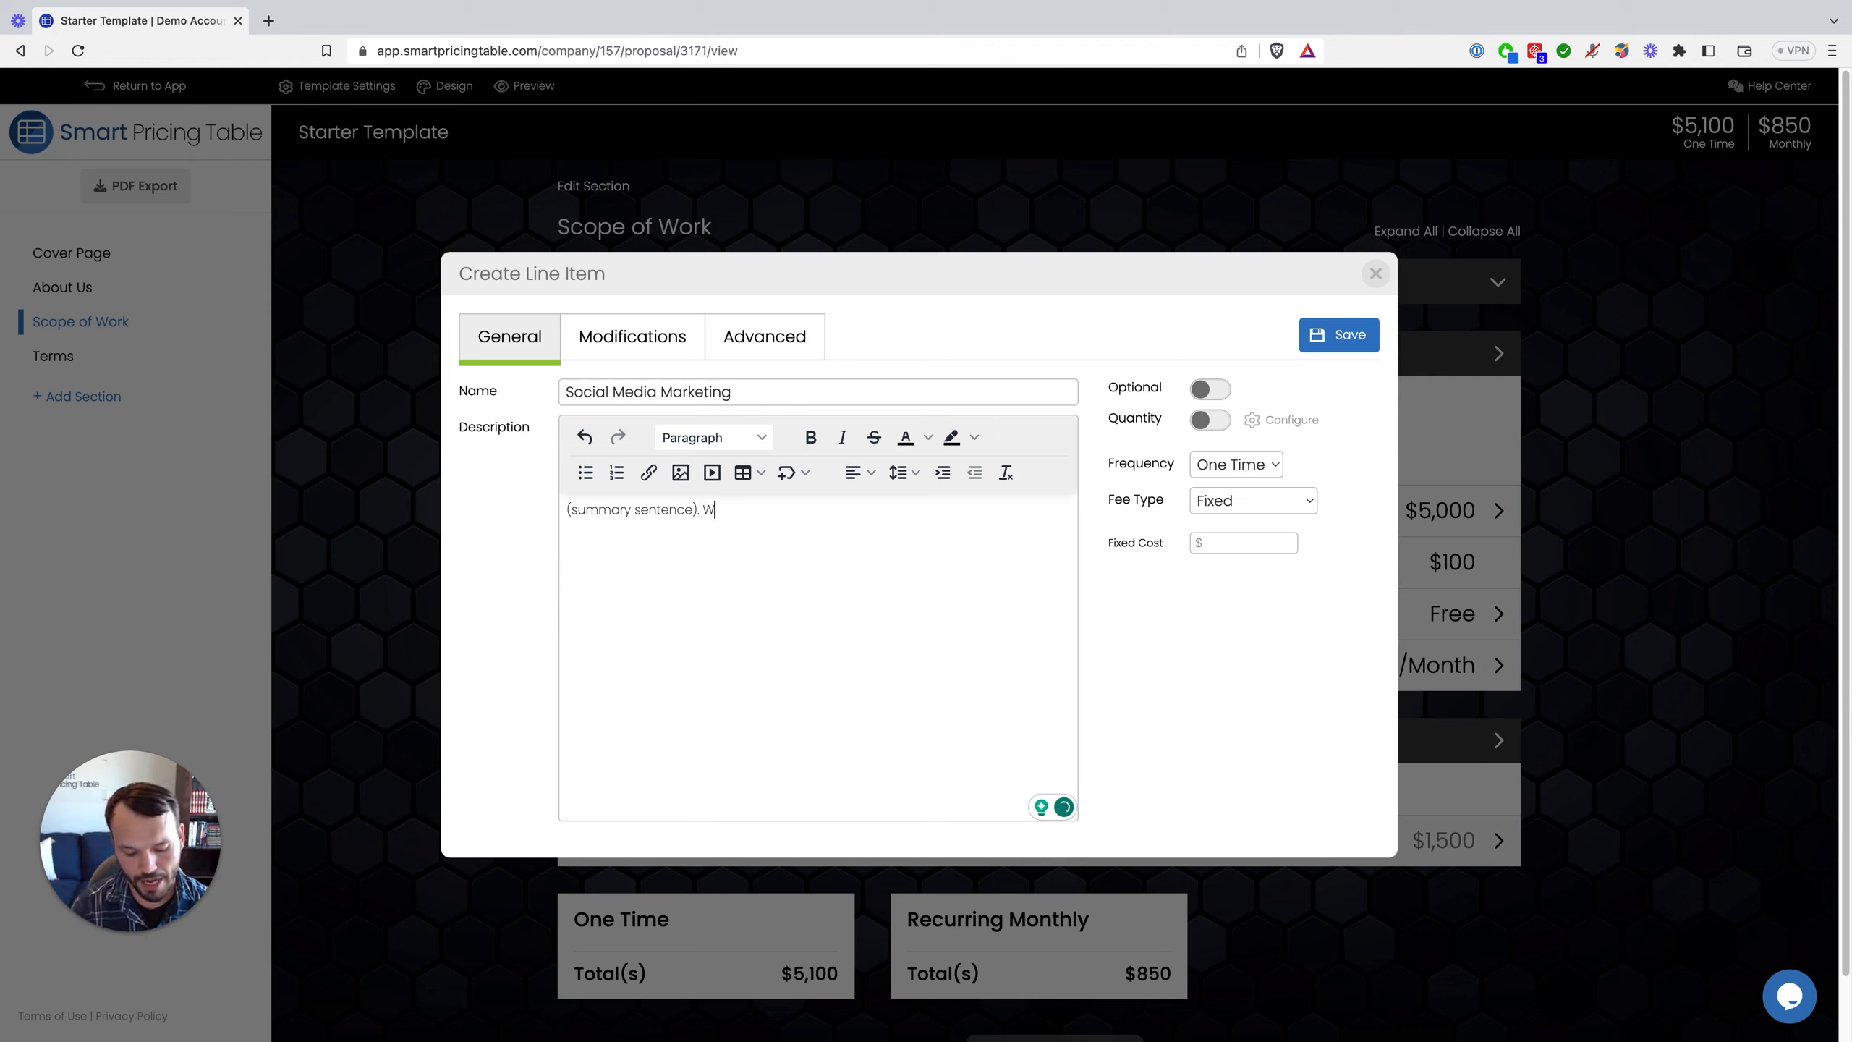
type("ork included:")
Step: Add bulleted work items ending with '5 posts per month' and 'Up to 30 comments per month'
key("Return")
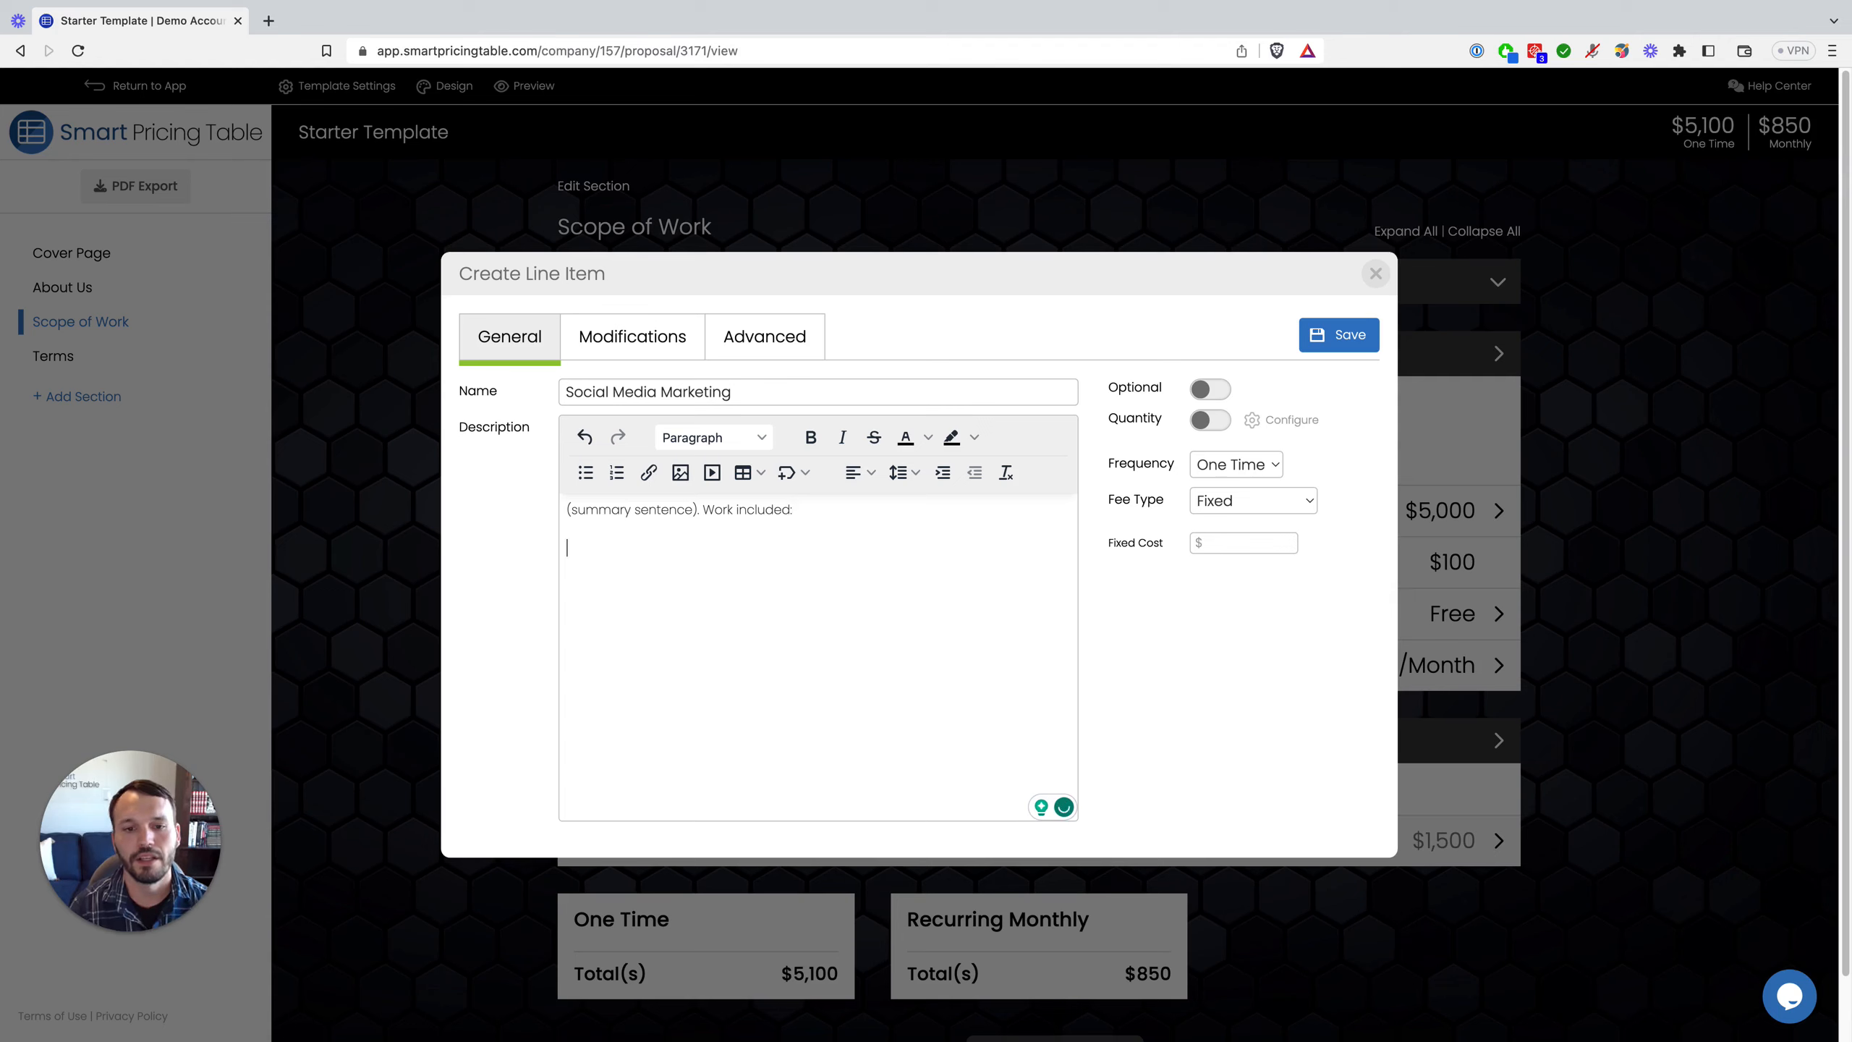
left_click(585, 472)
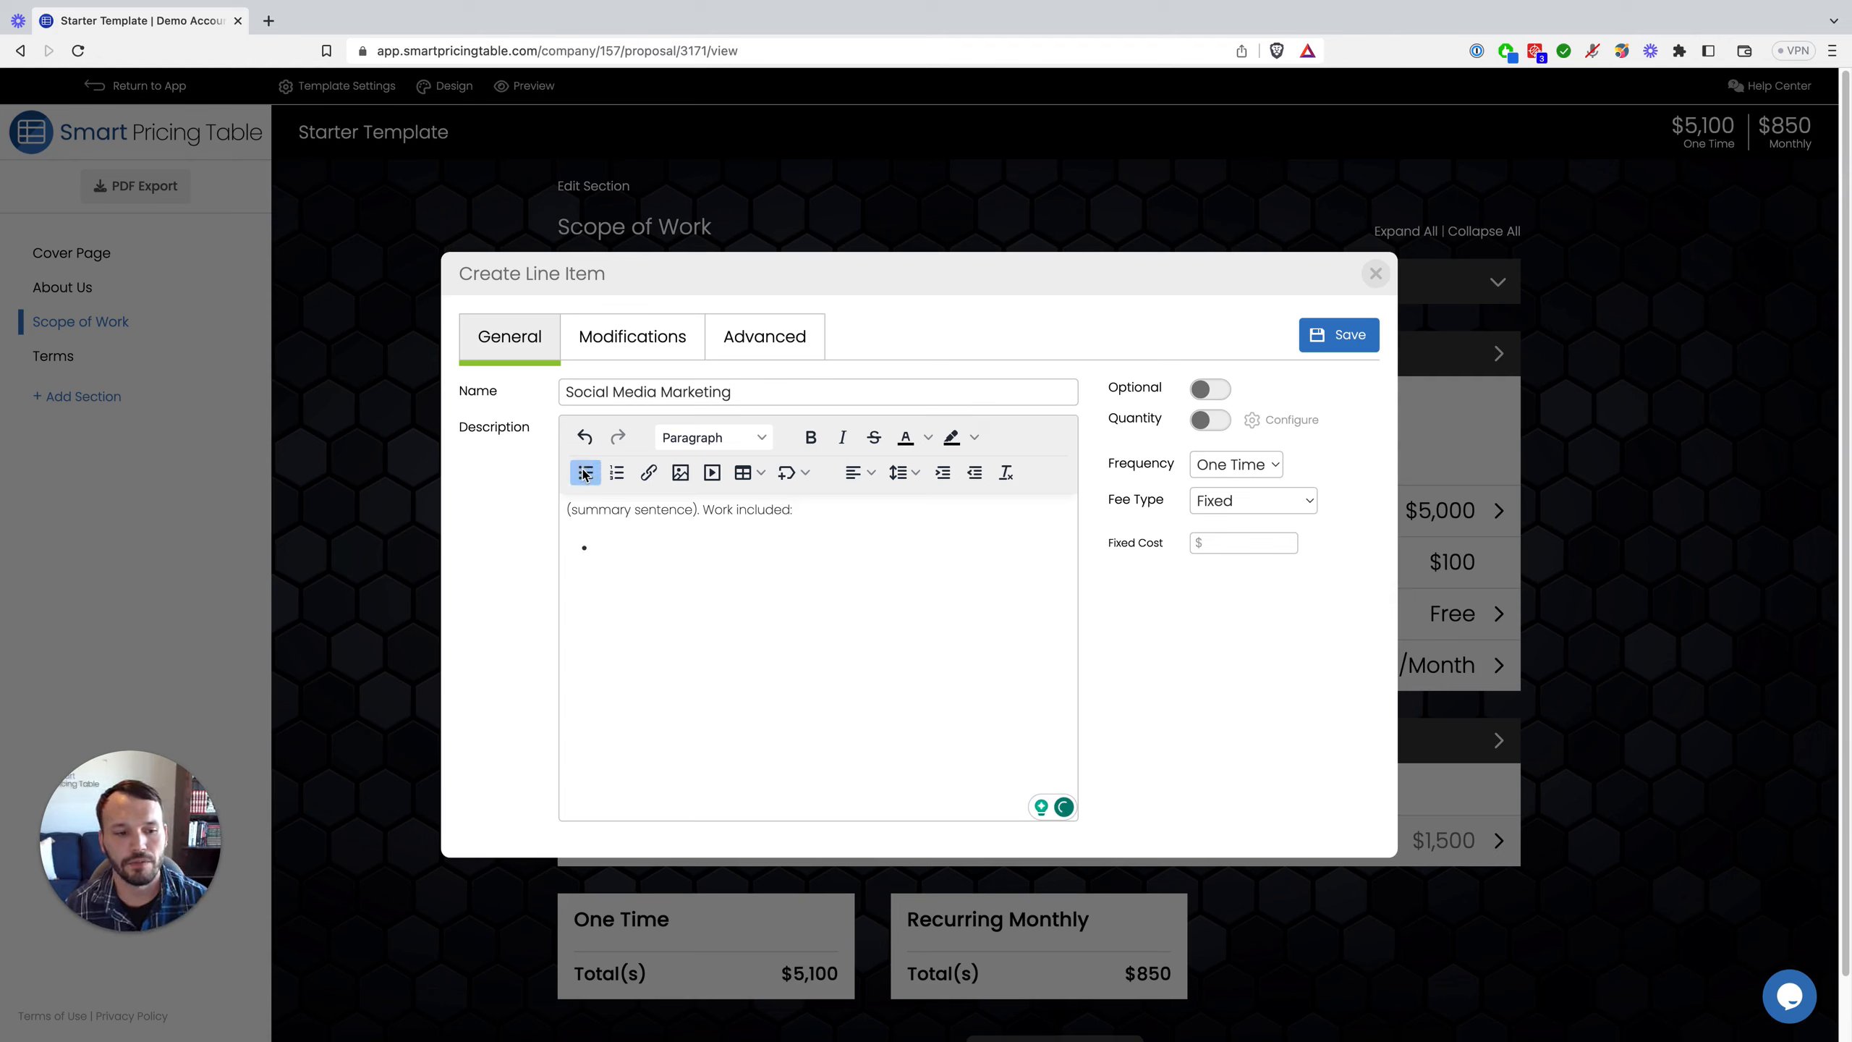
type("asdasdasd")
key("Return")
type("asdasdsadasd")
key("Return")
type("asdasdsadasd ")
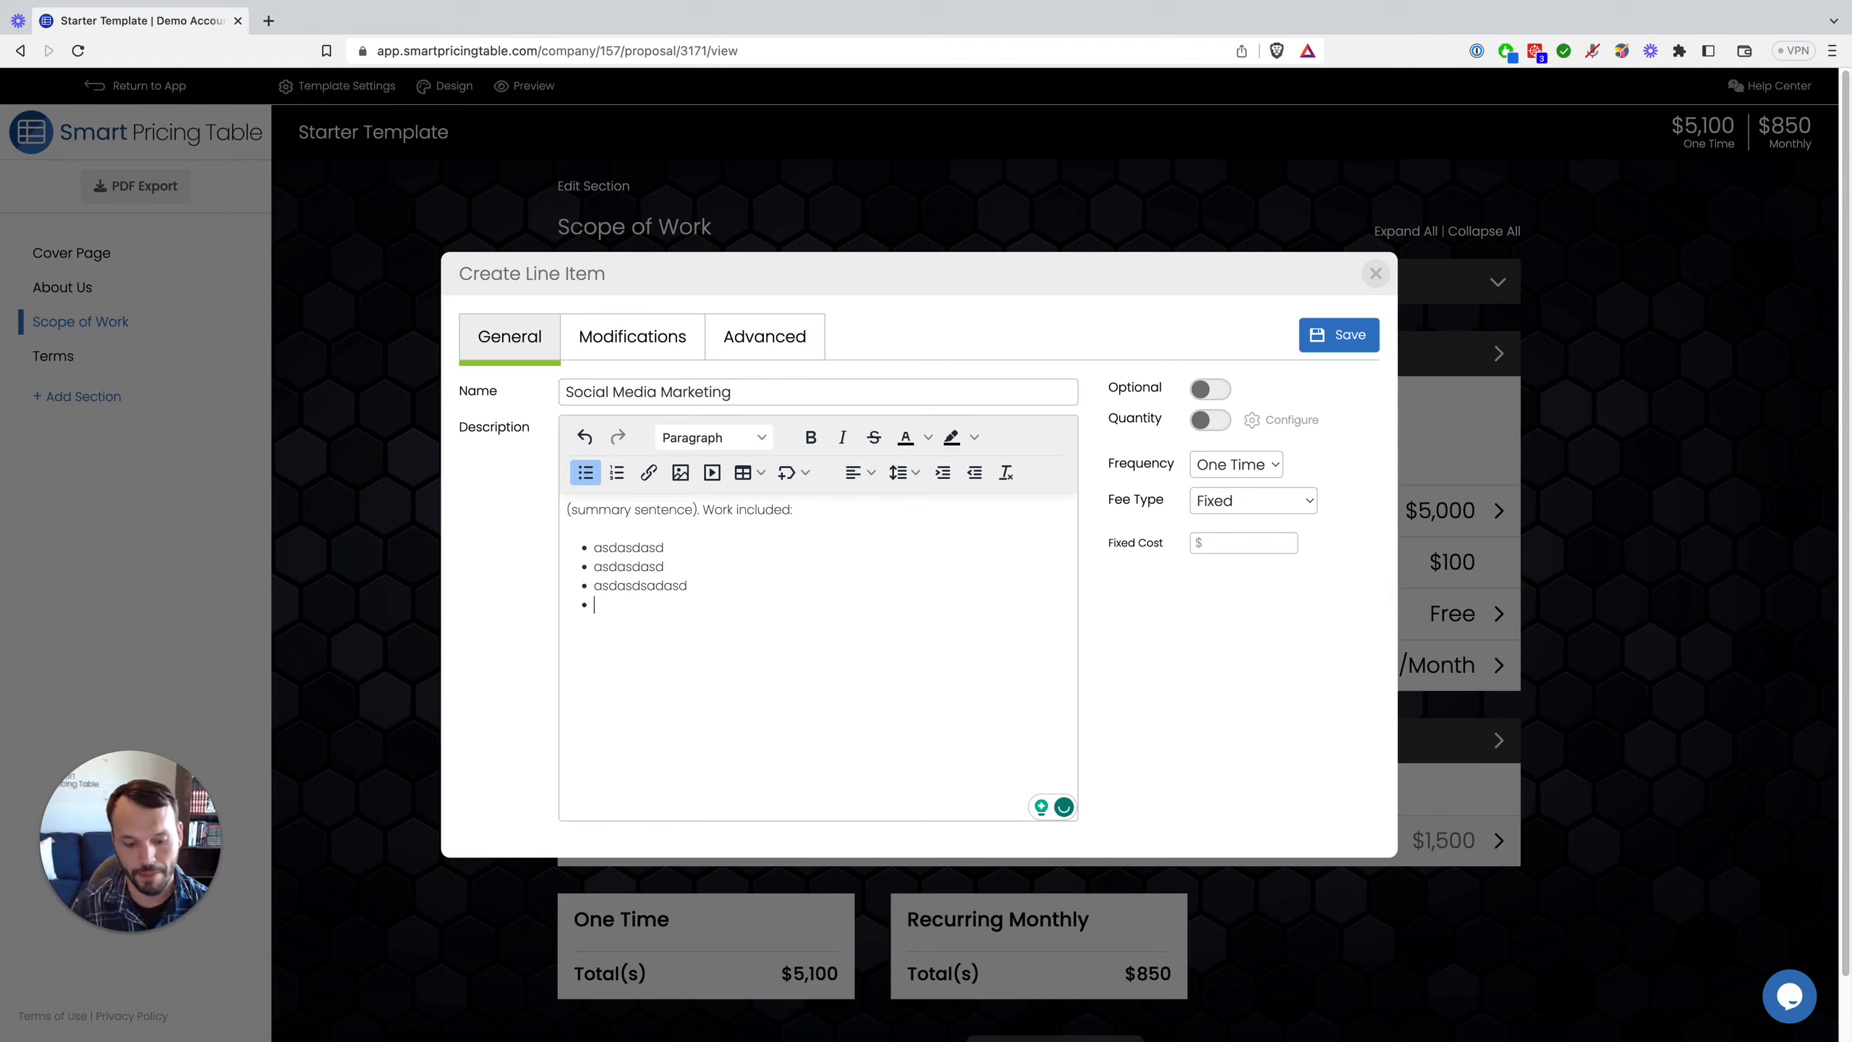
type("5 posts")
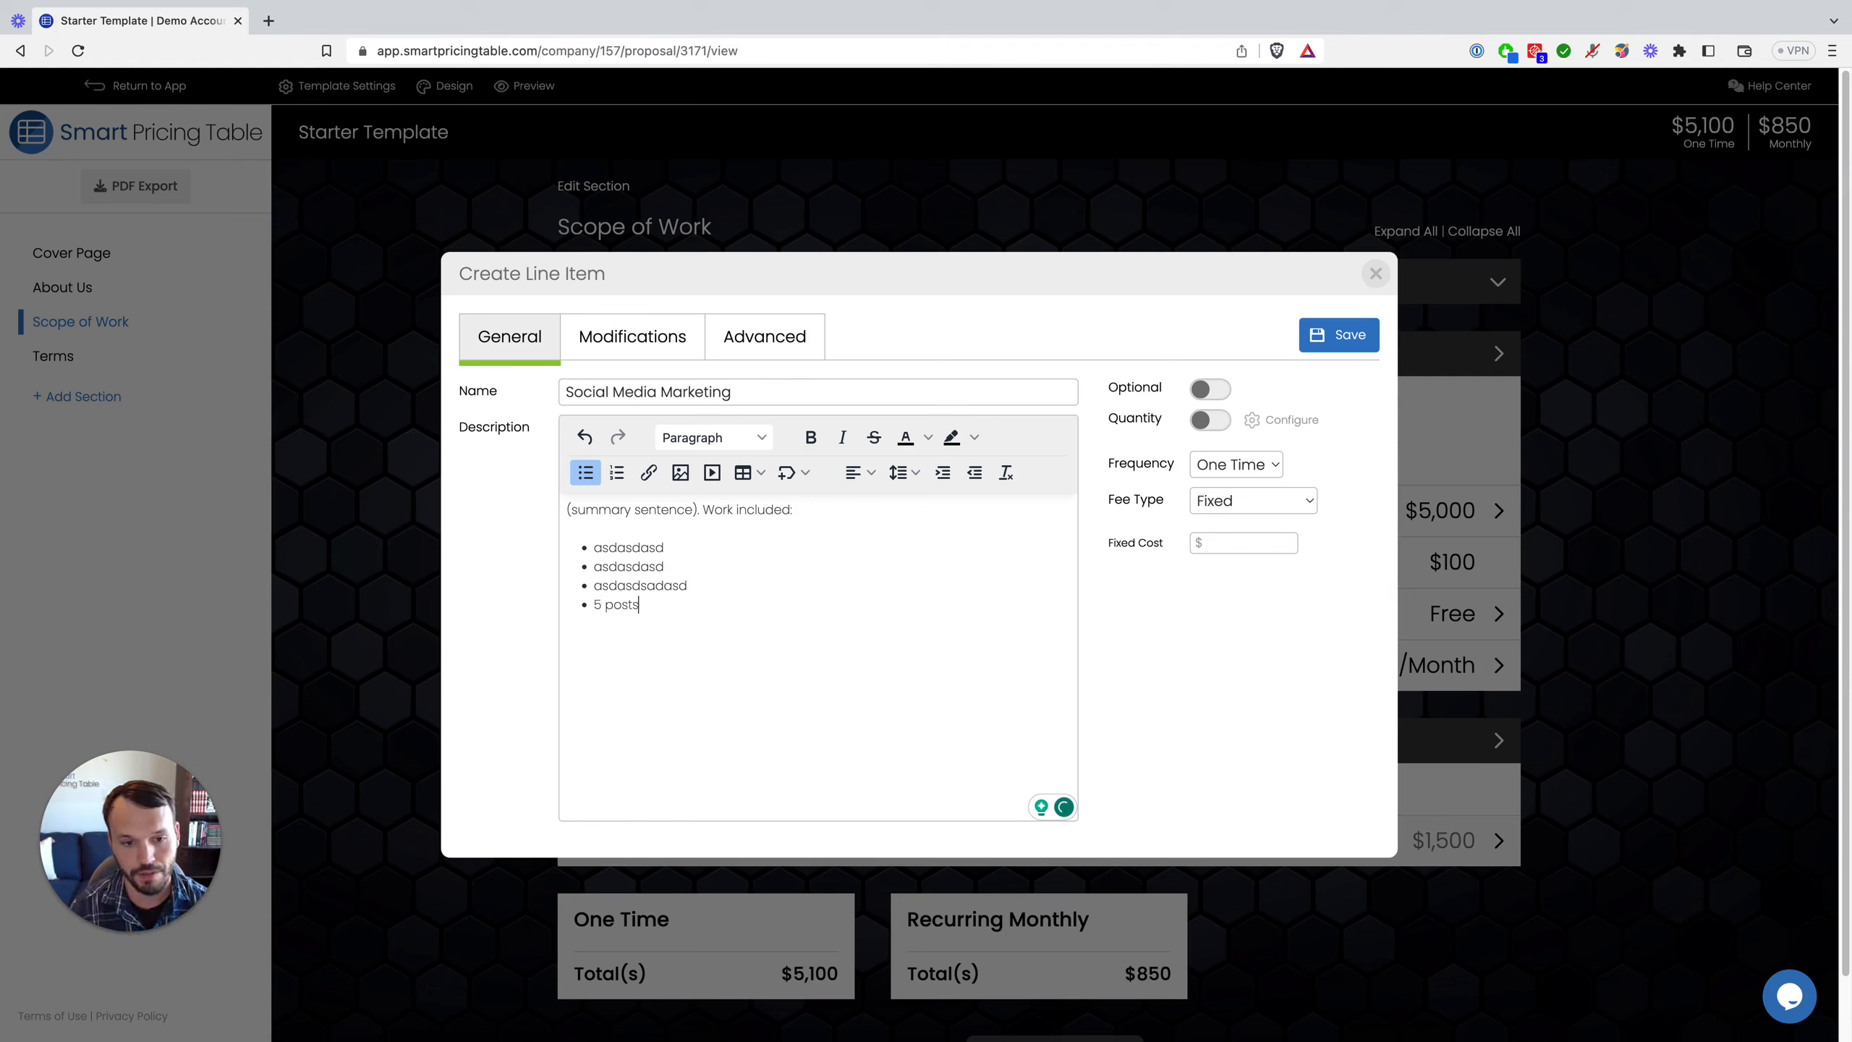
type(" per month")
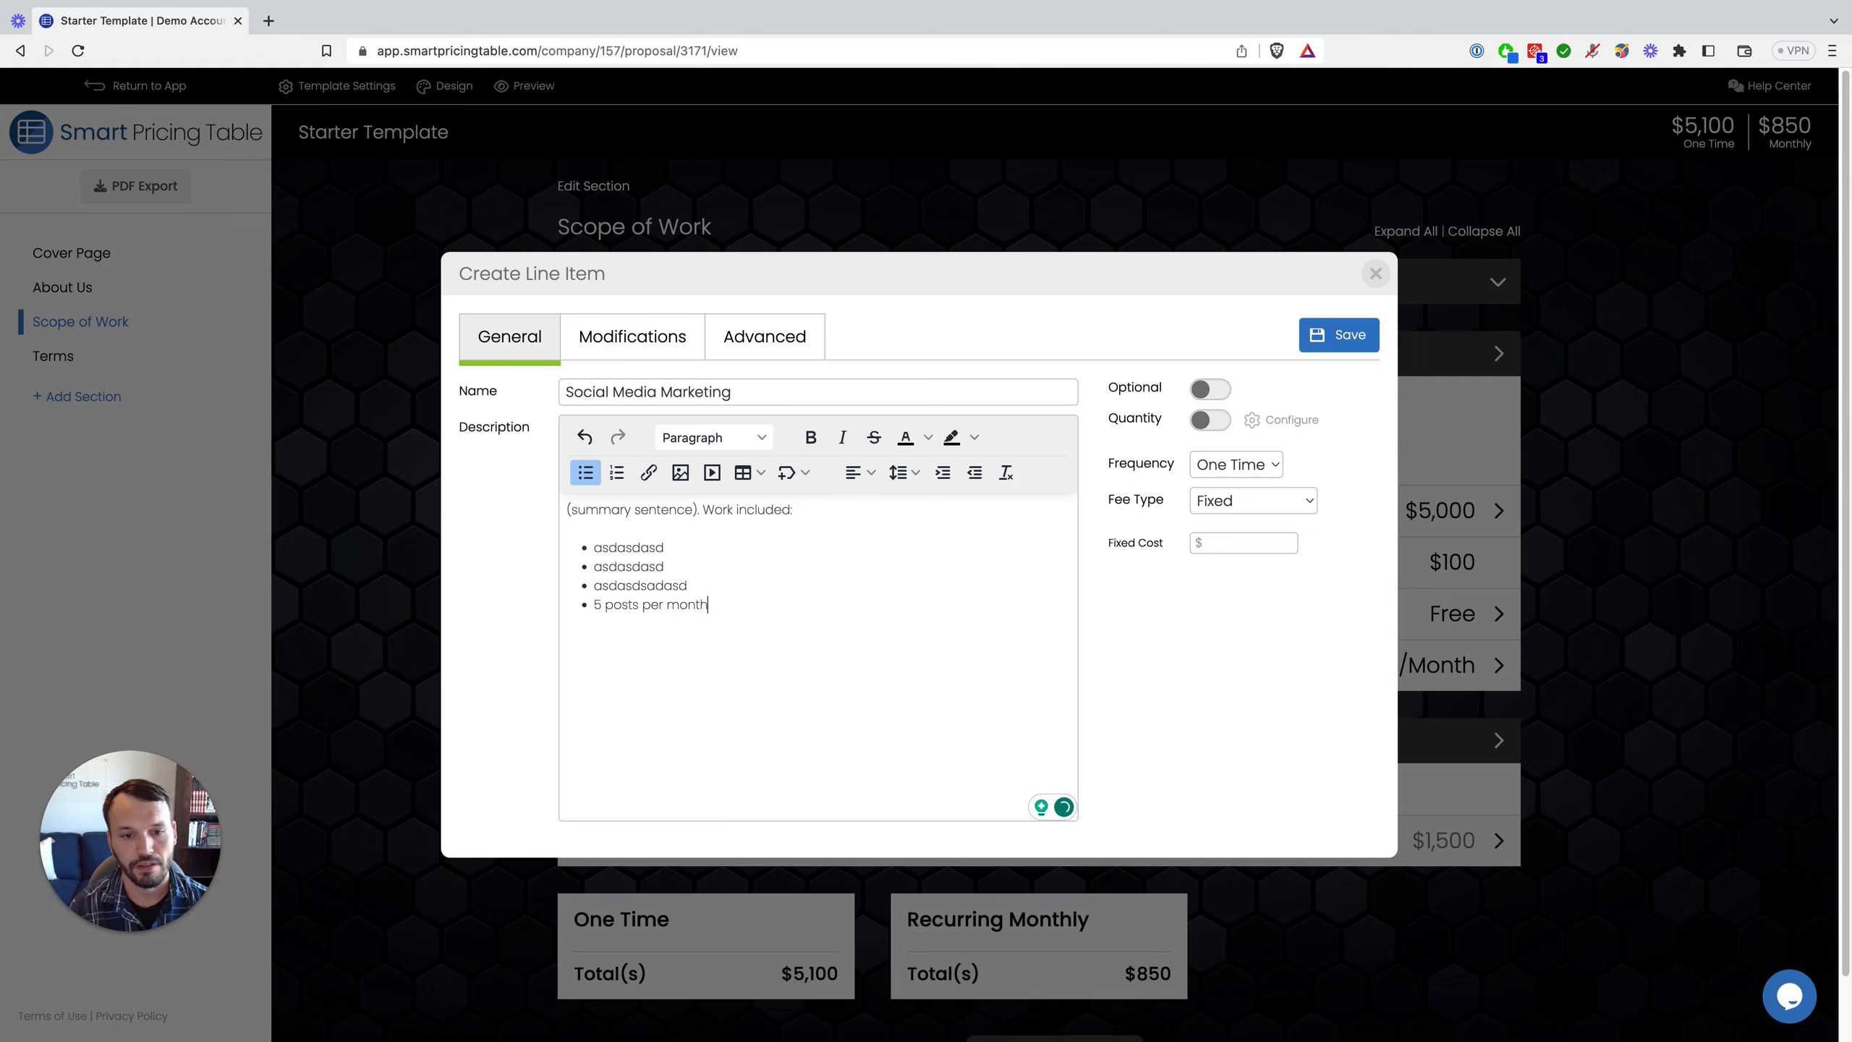
key("Return")
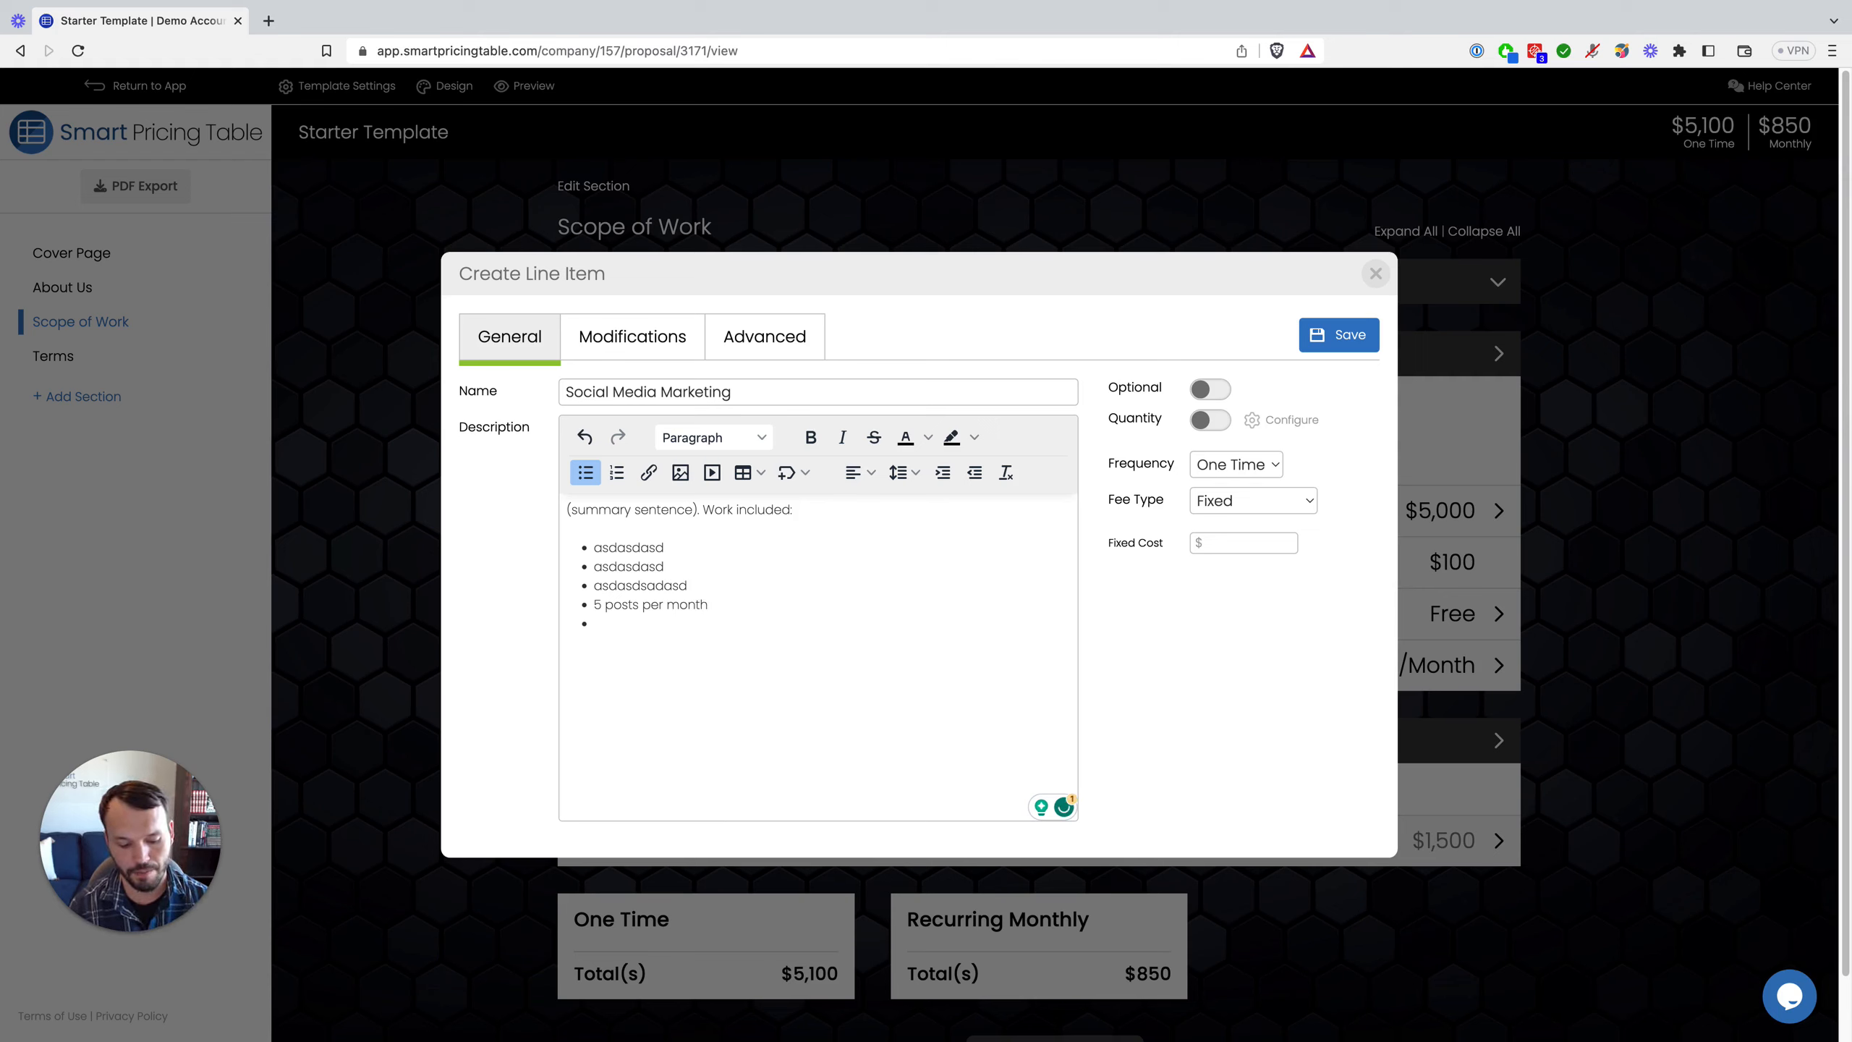
type("Up to ")
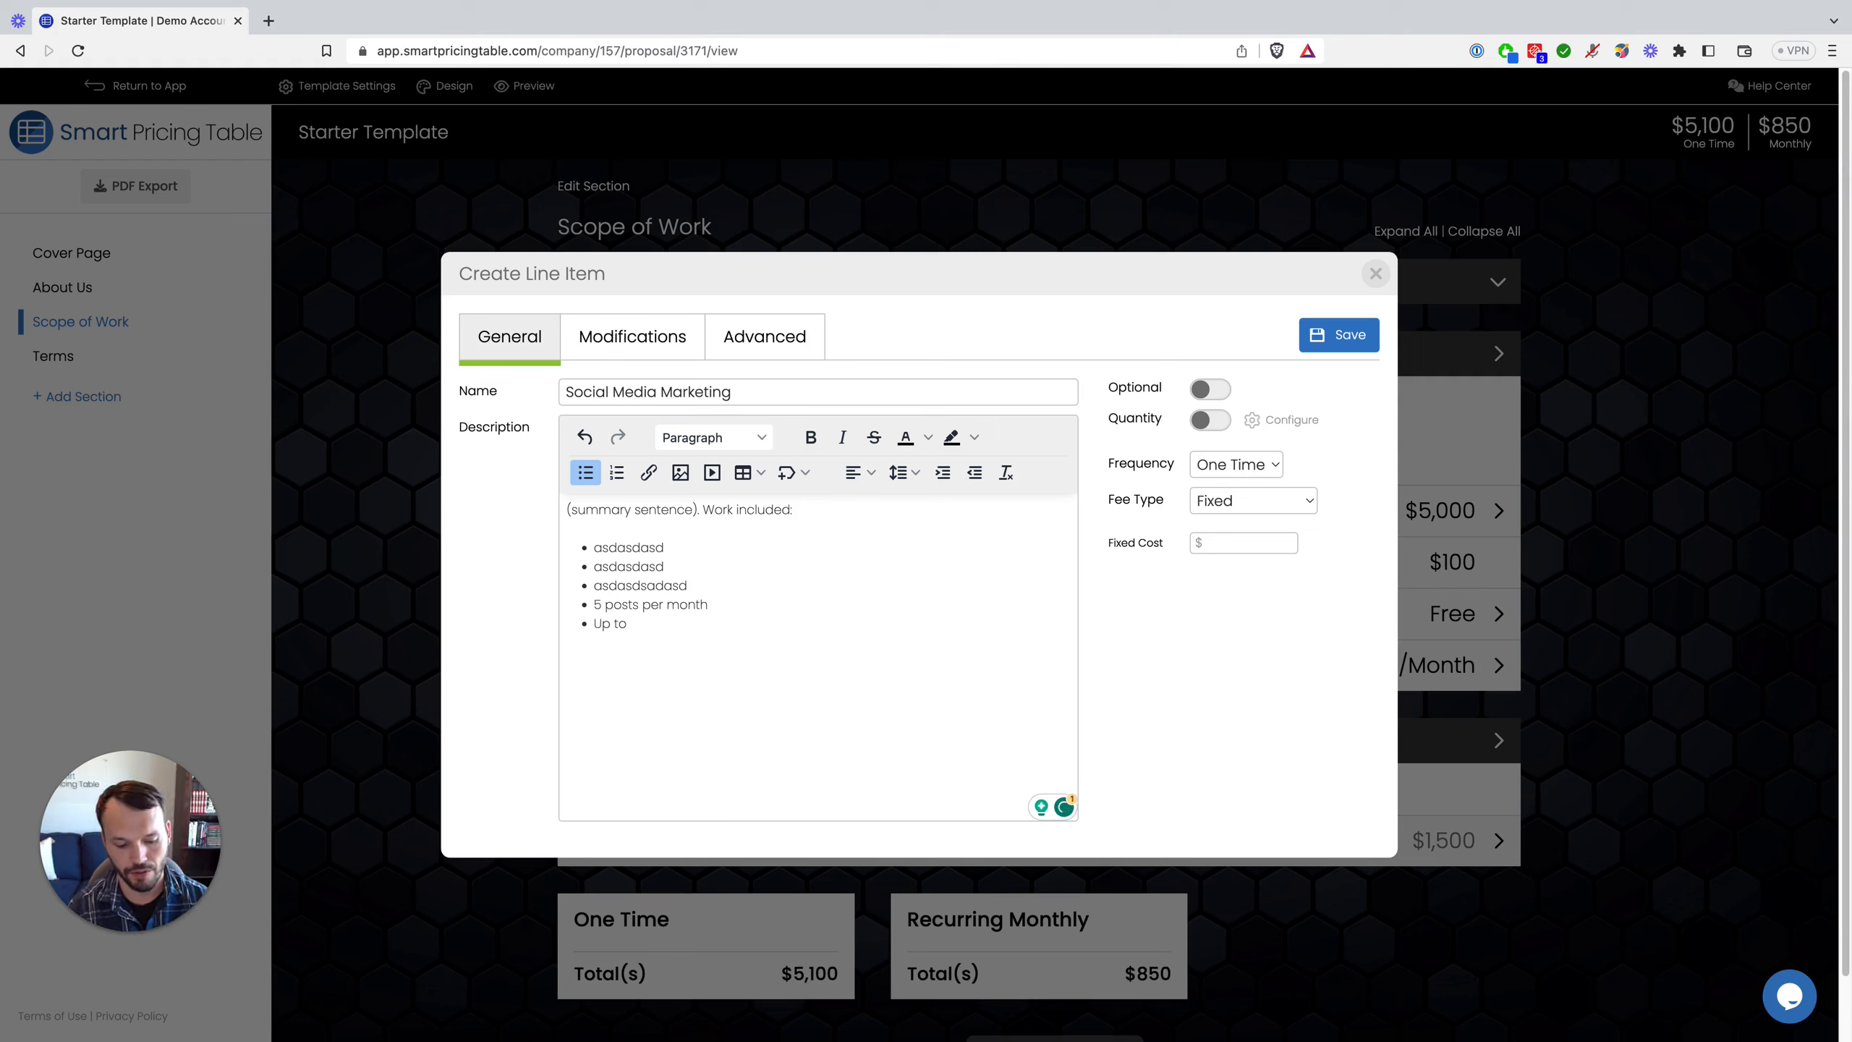
type("30 comment")
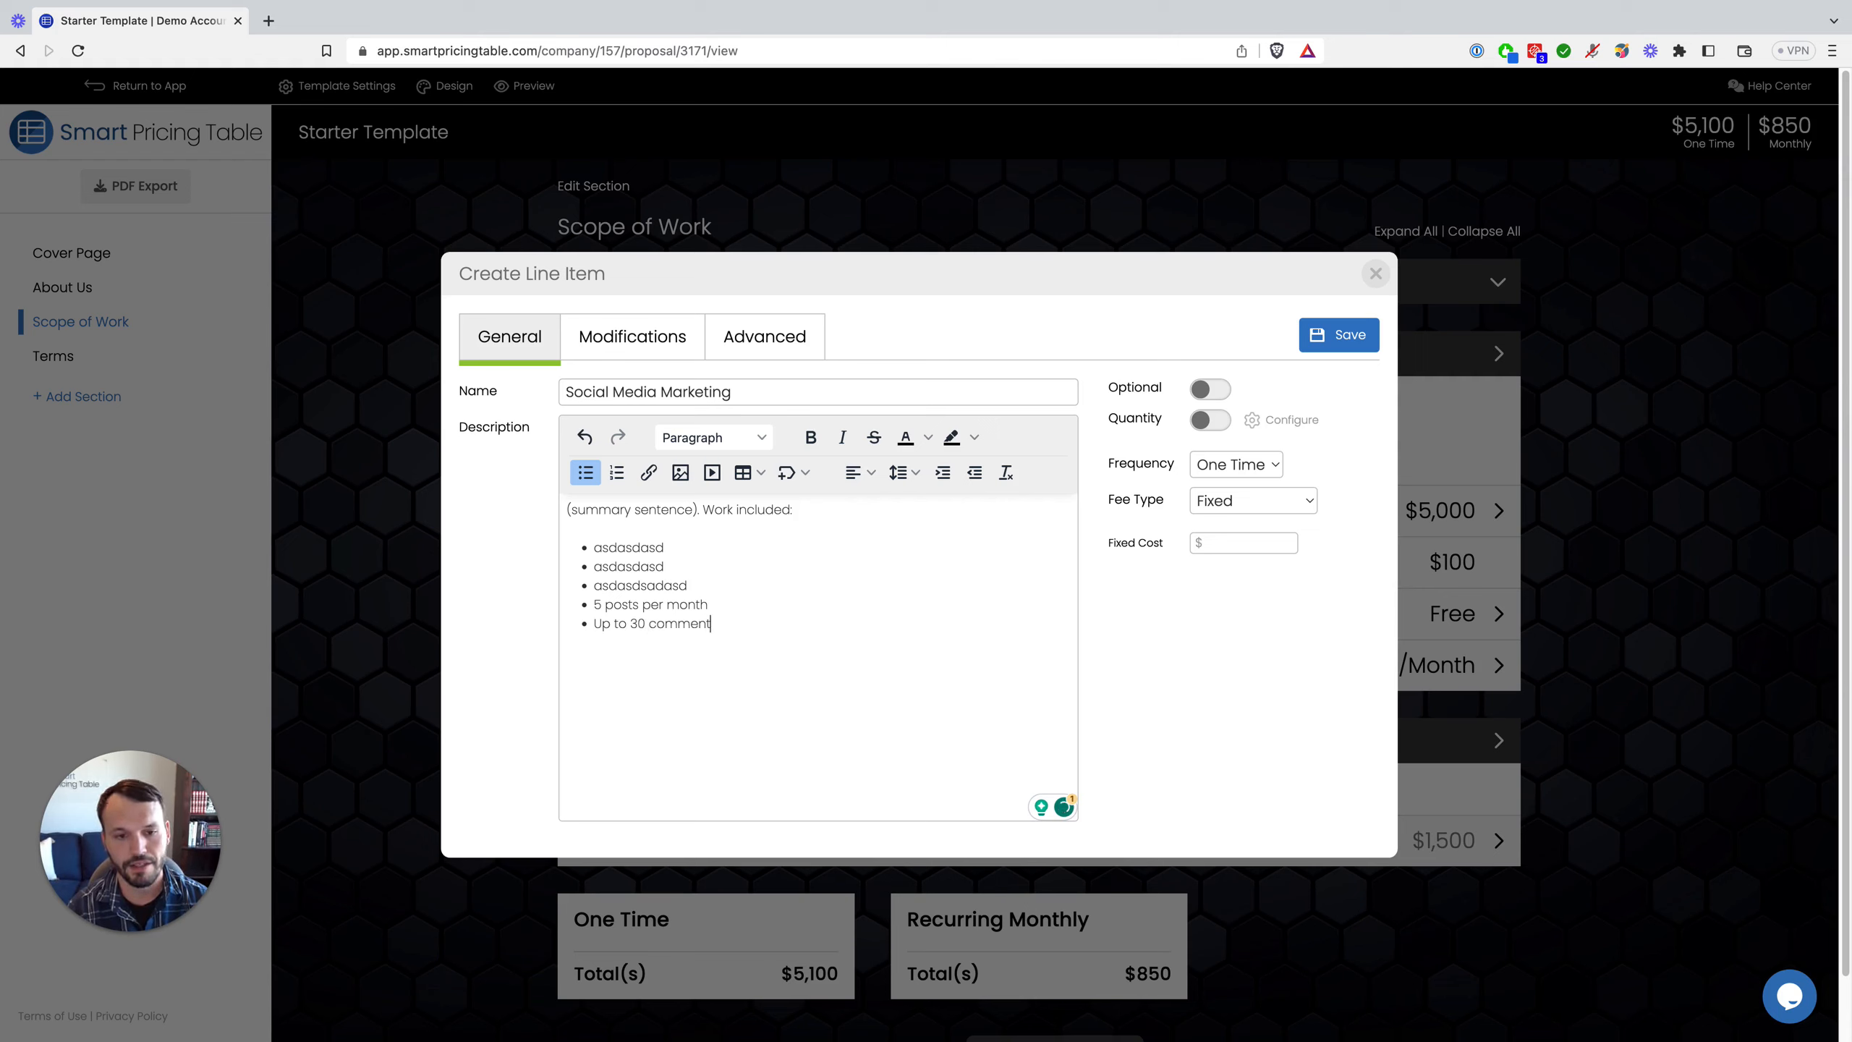
type("s per ")
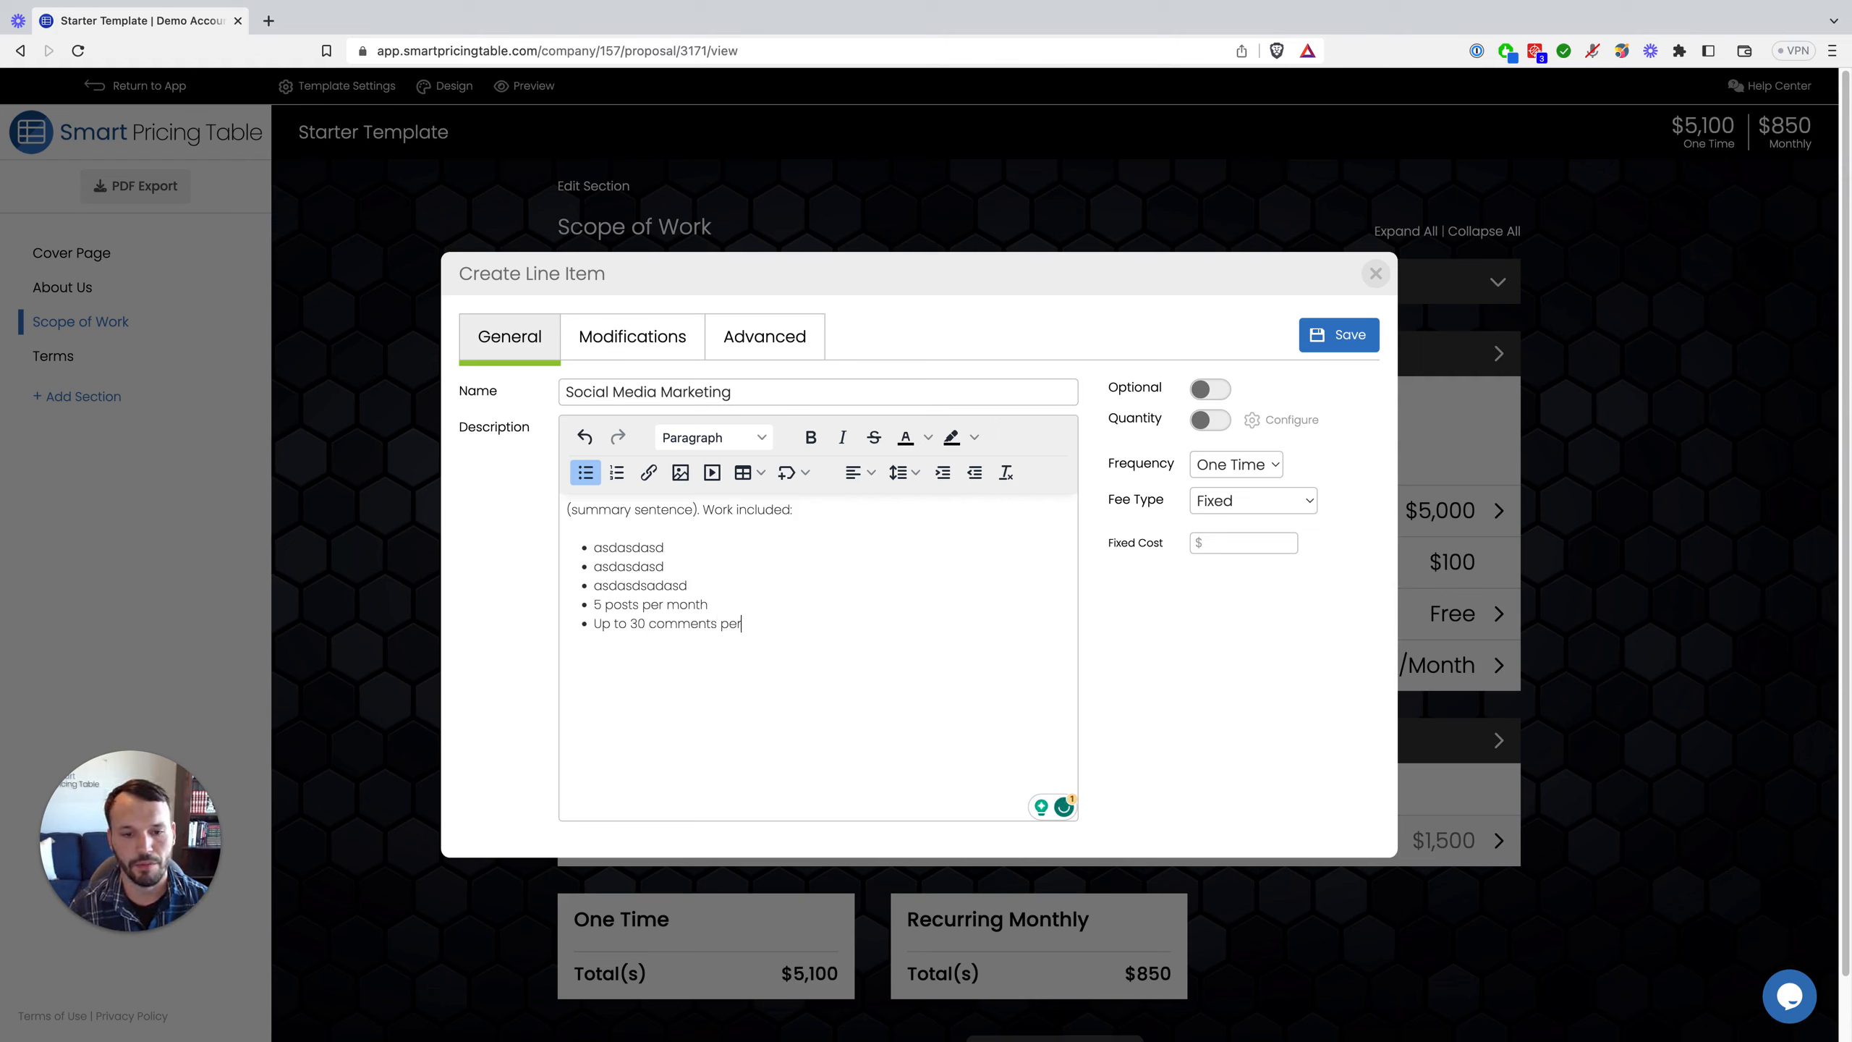
type("month")
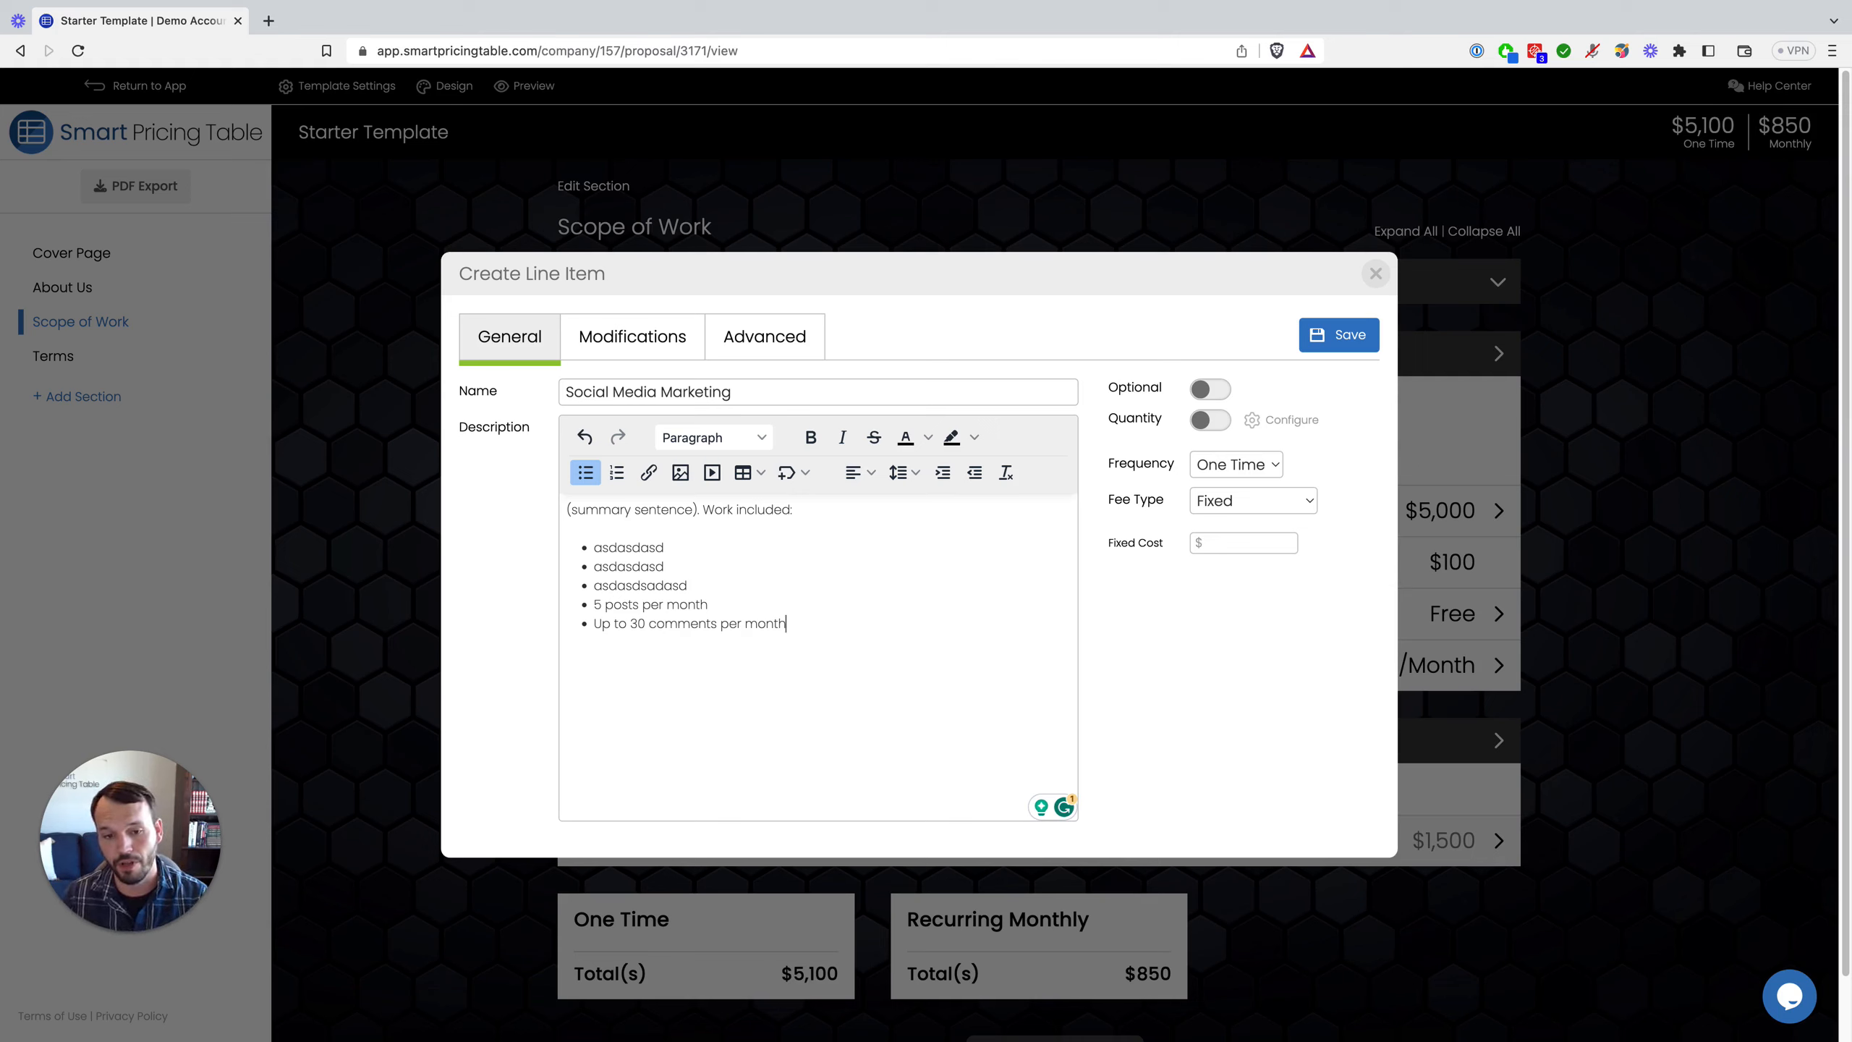
Step: End the list and add the note 'Customer must approve posts within 48 hours.'
key("Return")
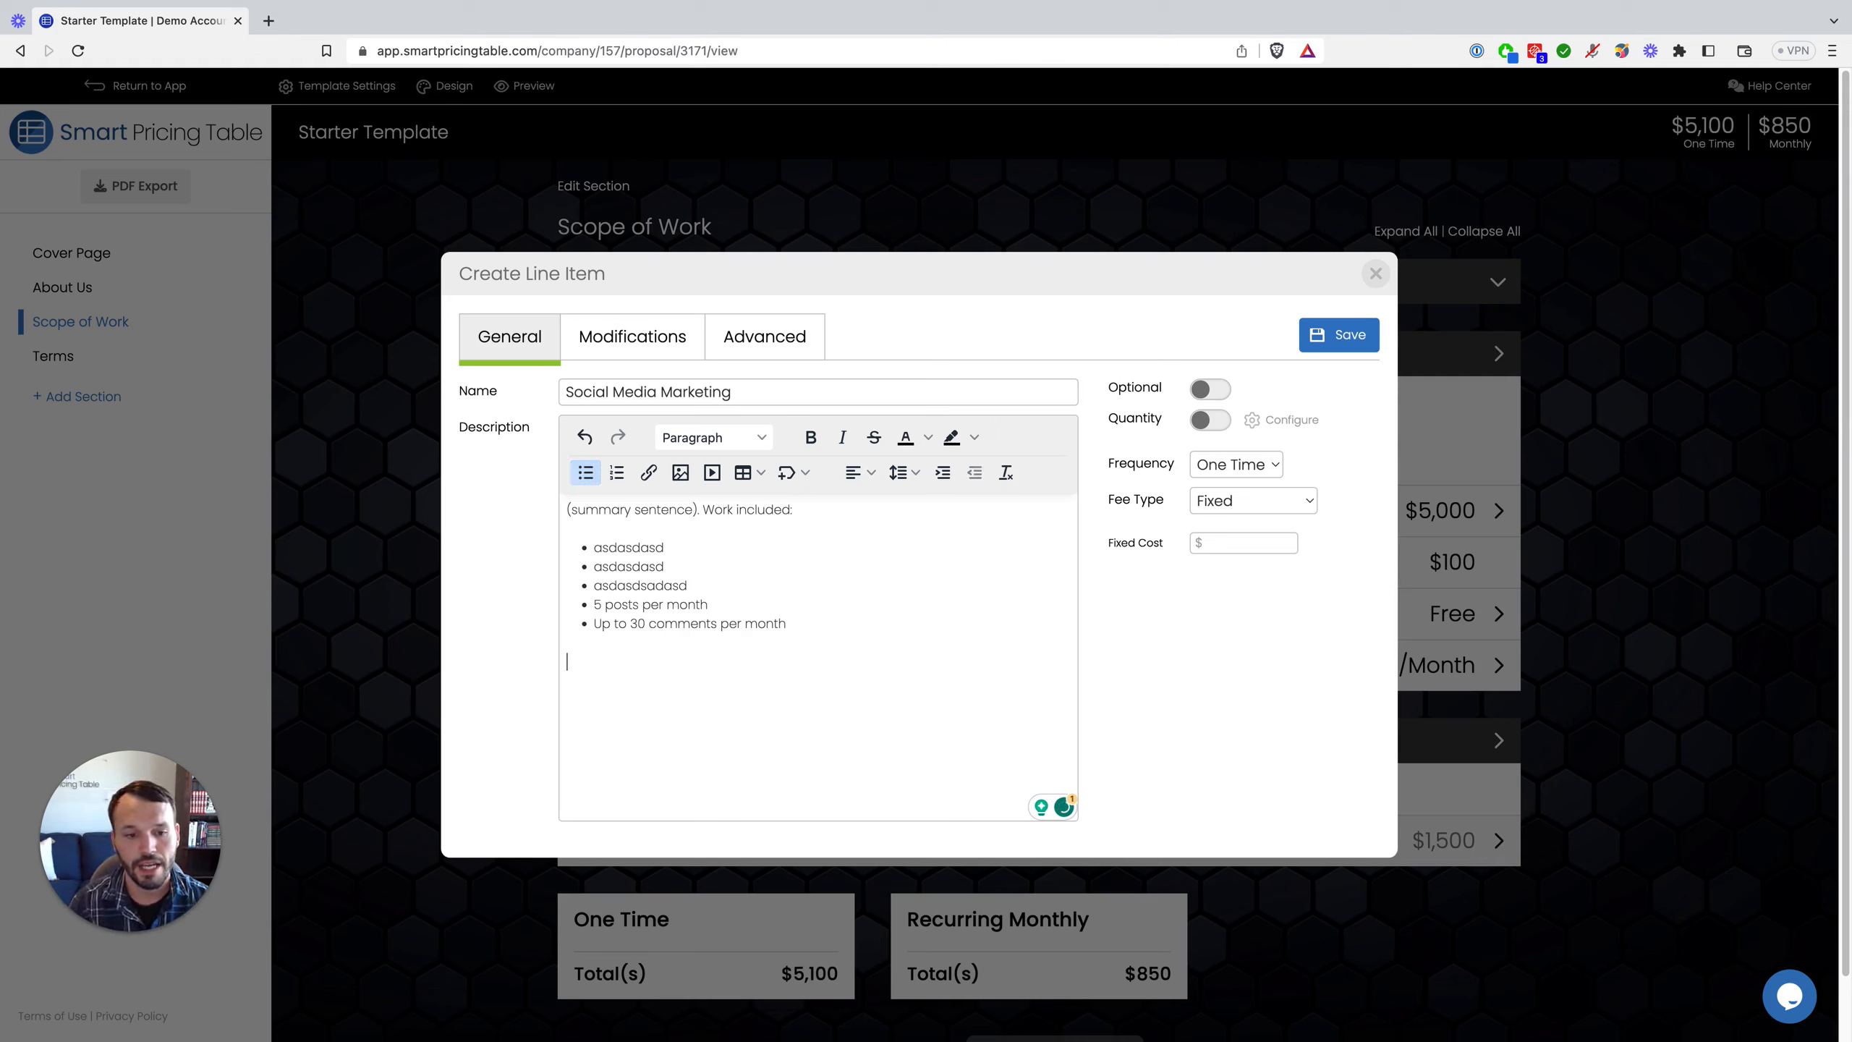
type("Limitations")
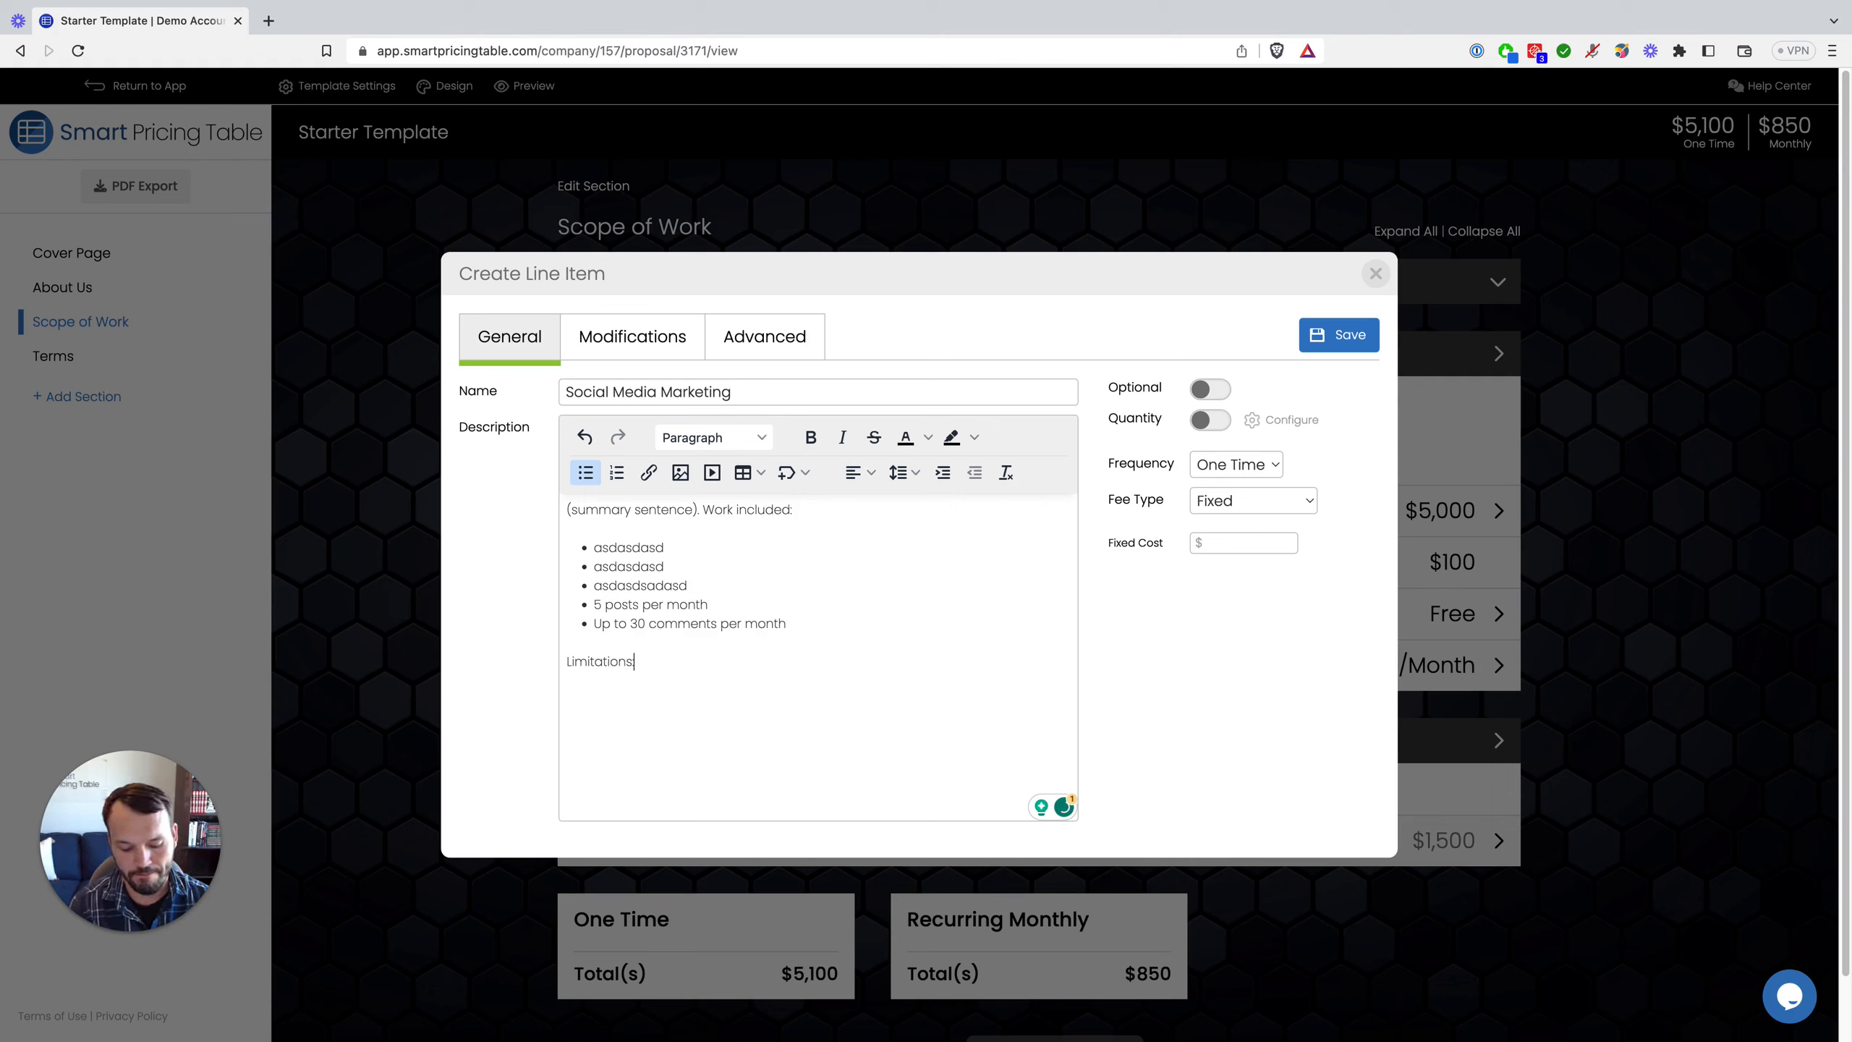
type(": Cli")
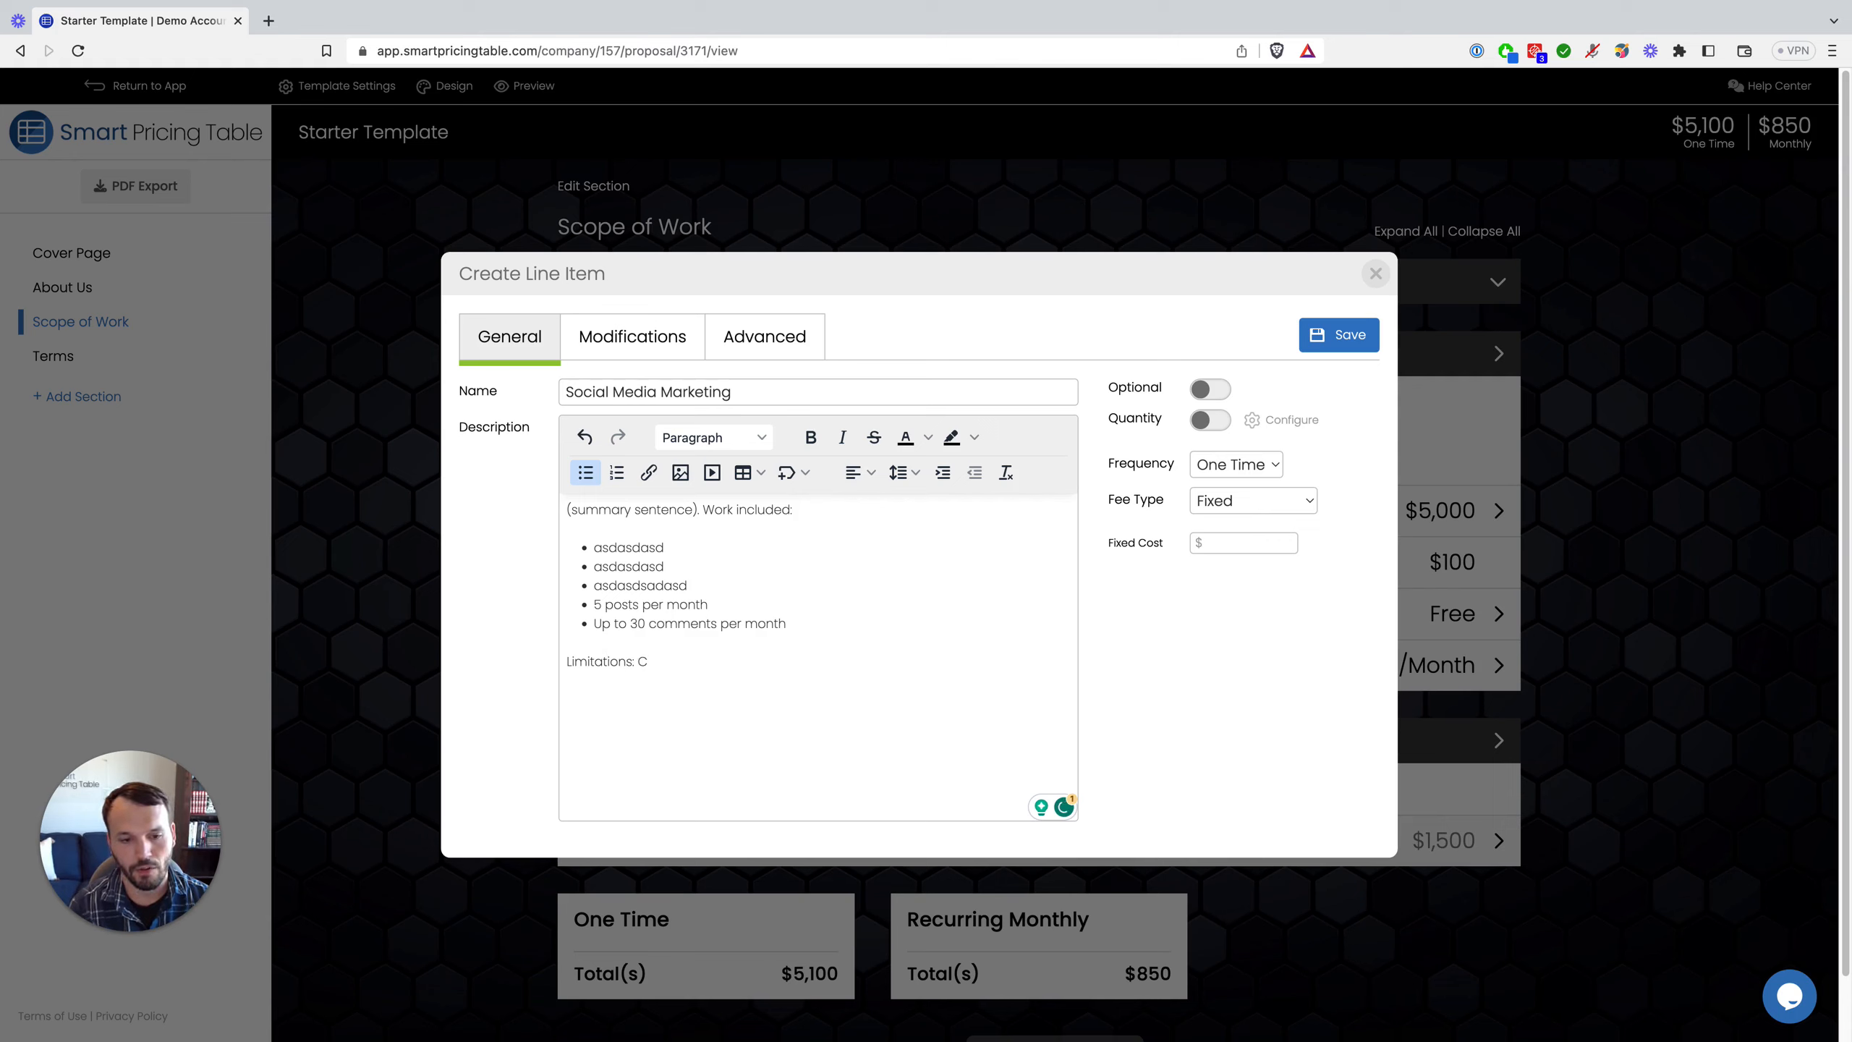
key("BackSpace")
key("BackSpace")
key("BackSpace")
key("BackSpace")
key("BackSpace")
key("BackSpace")
key("BackSpace")
key("BackSpace")
key("BackSpace")
key("BackSpace")
key("BackSpace")
key("BackSpace")
key("BackSpace")
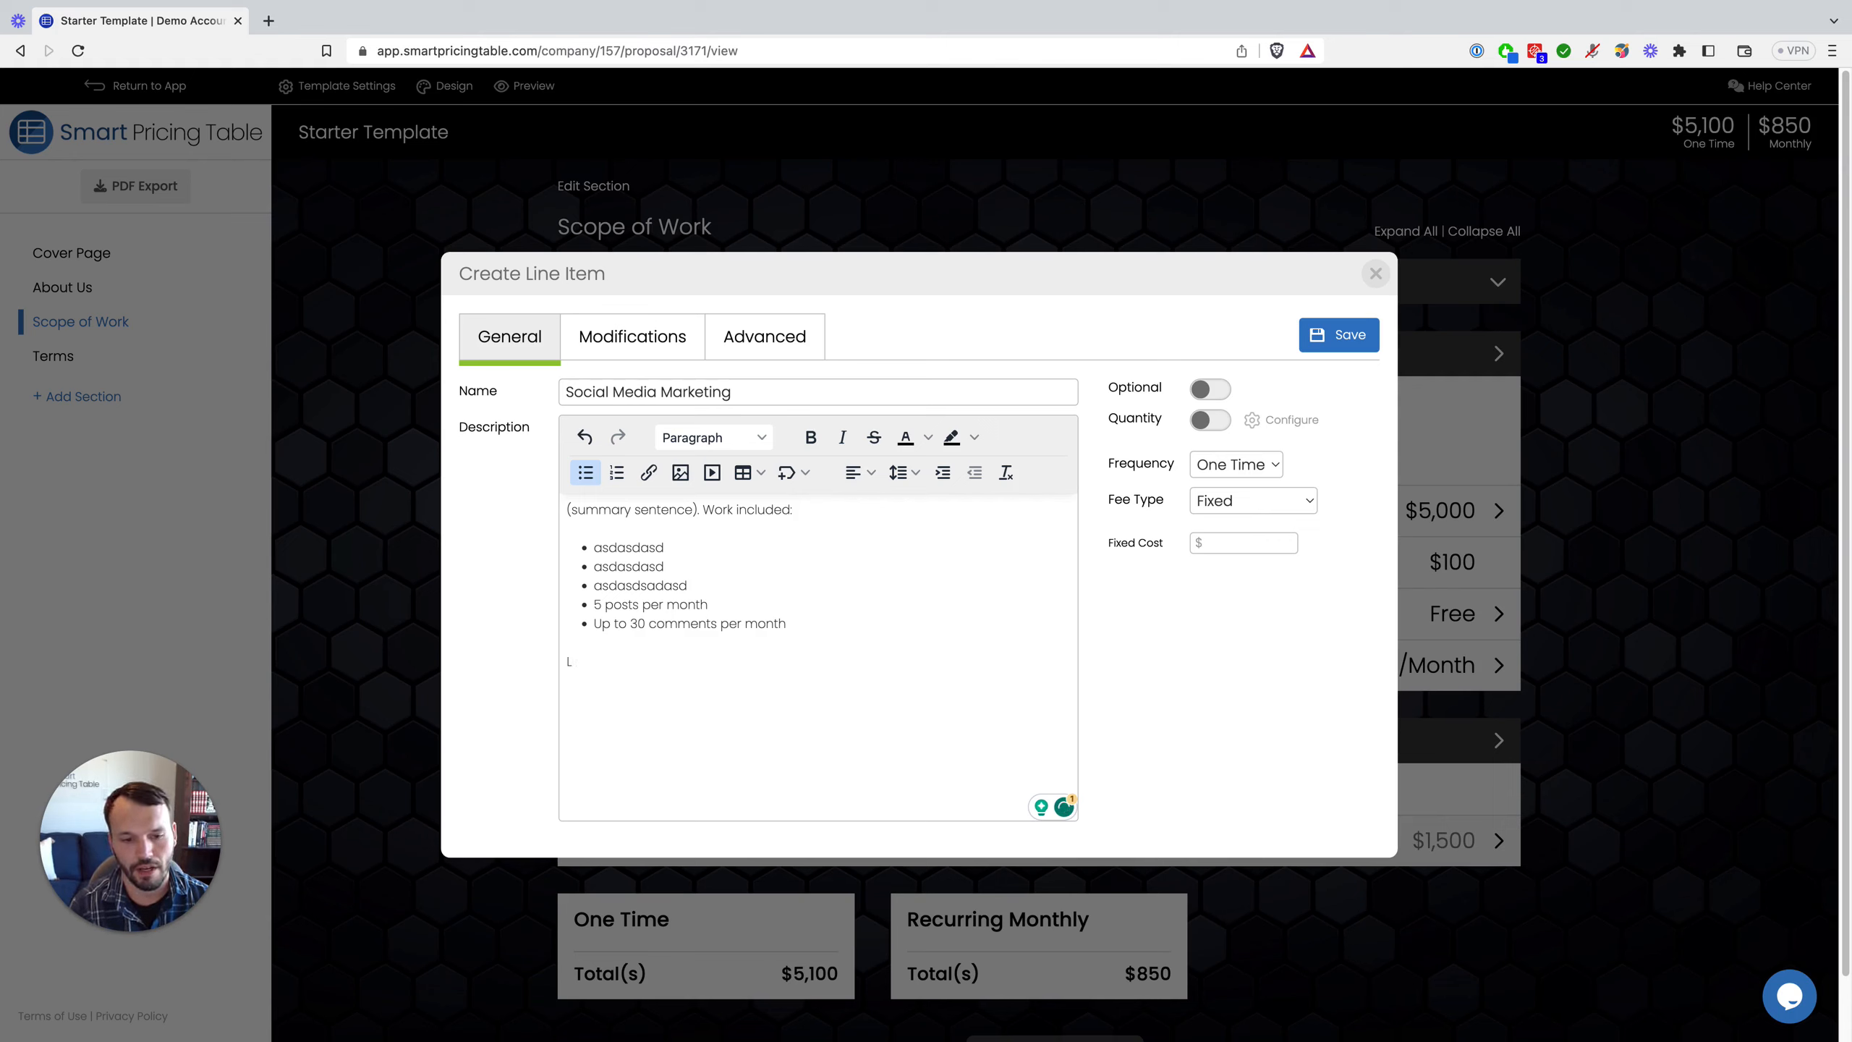
key("BackSpace")
type("Note: Custome")
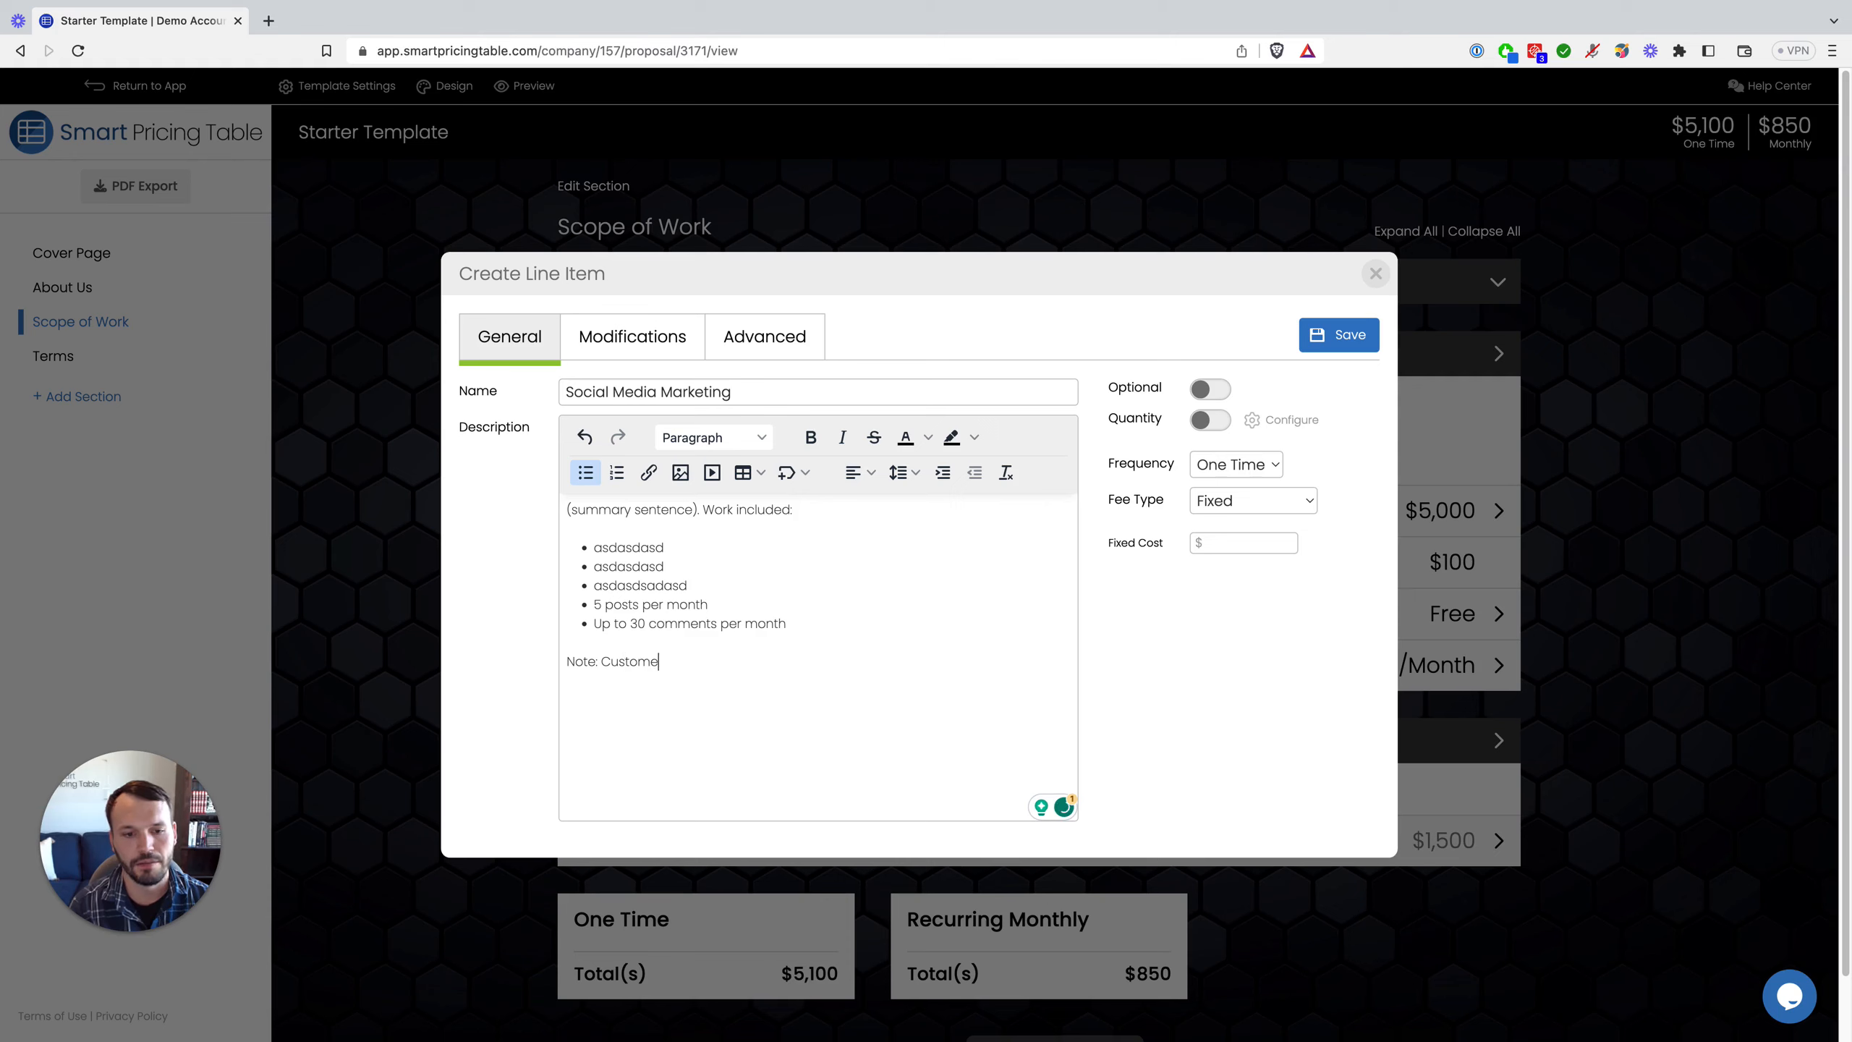
type("r must approve posts within")
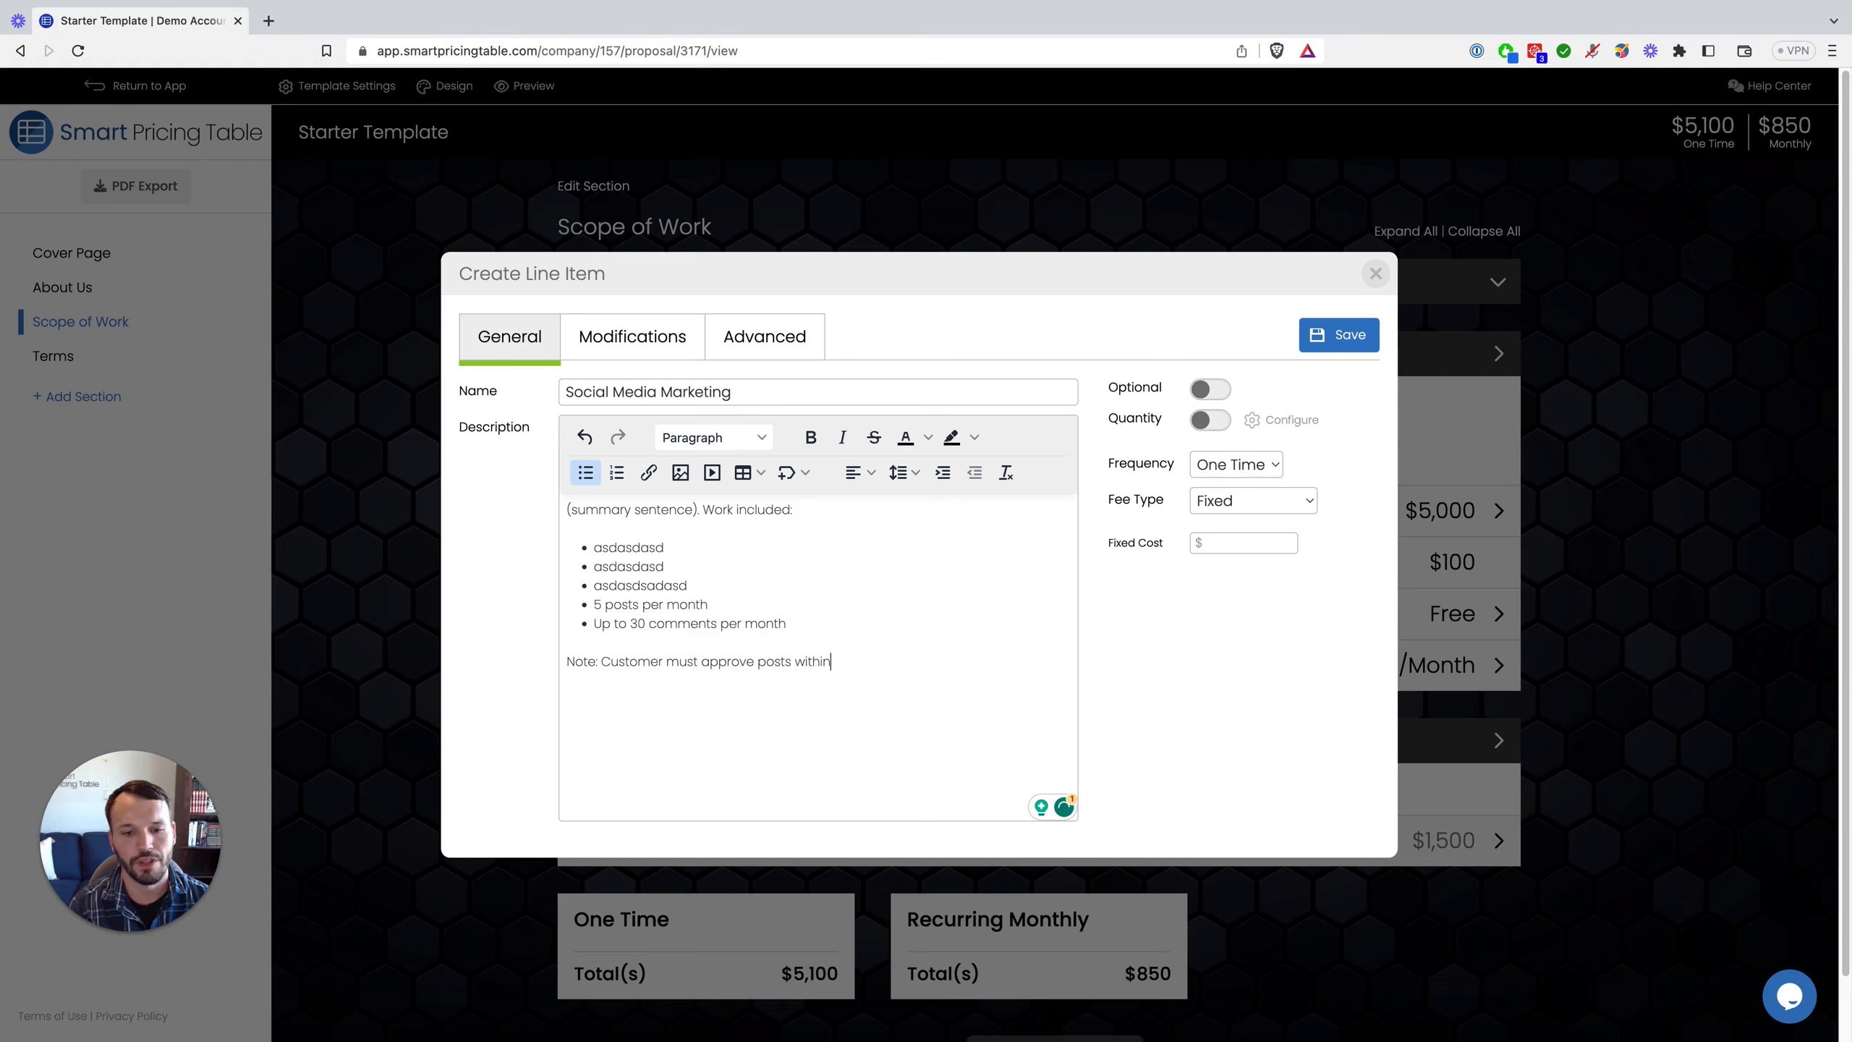
key("BackSpace")
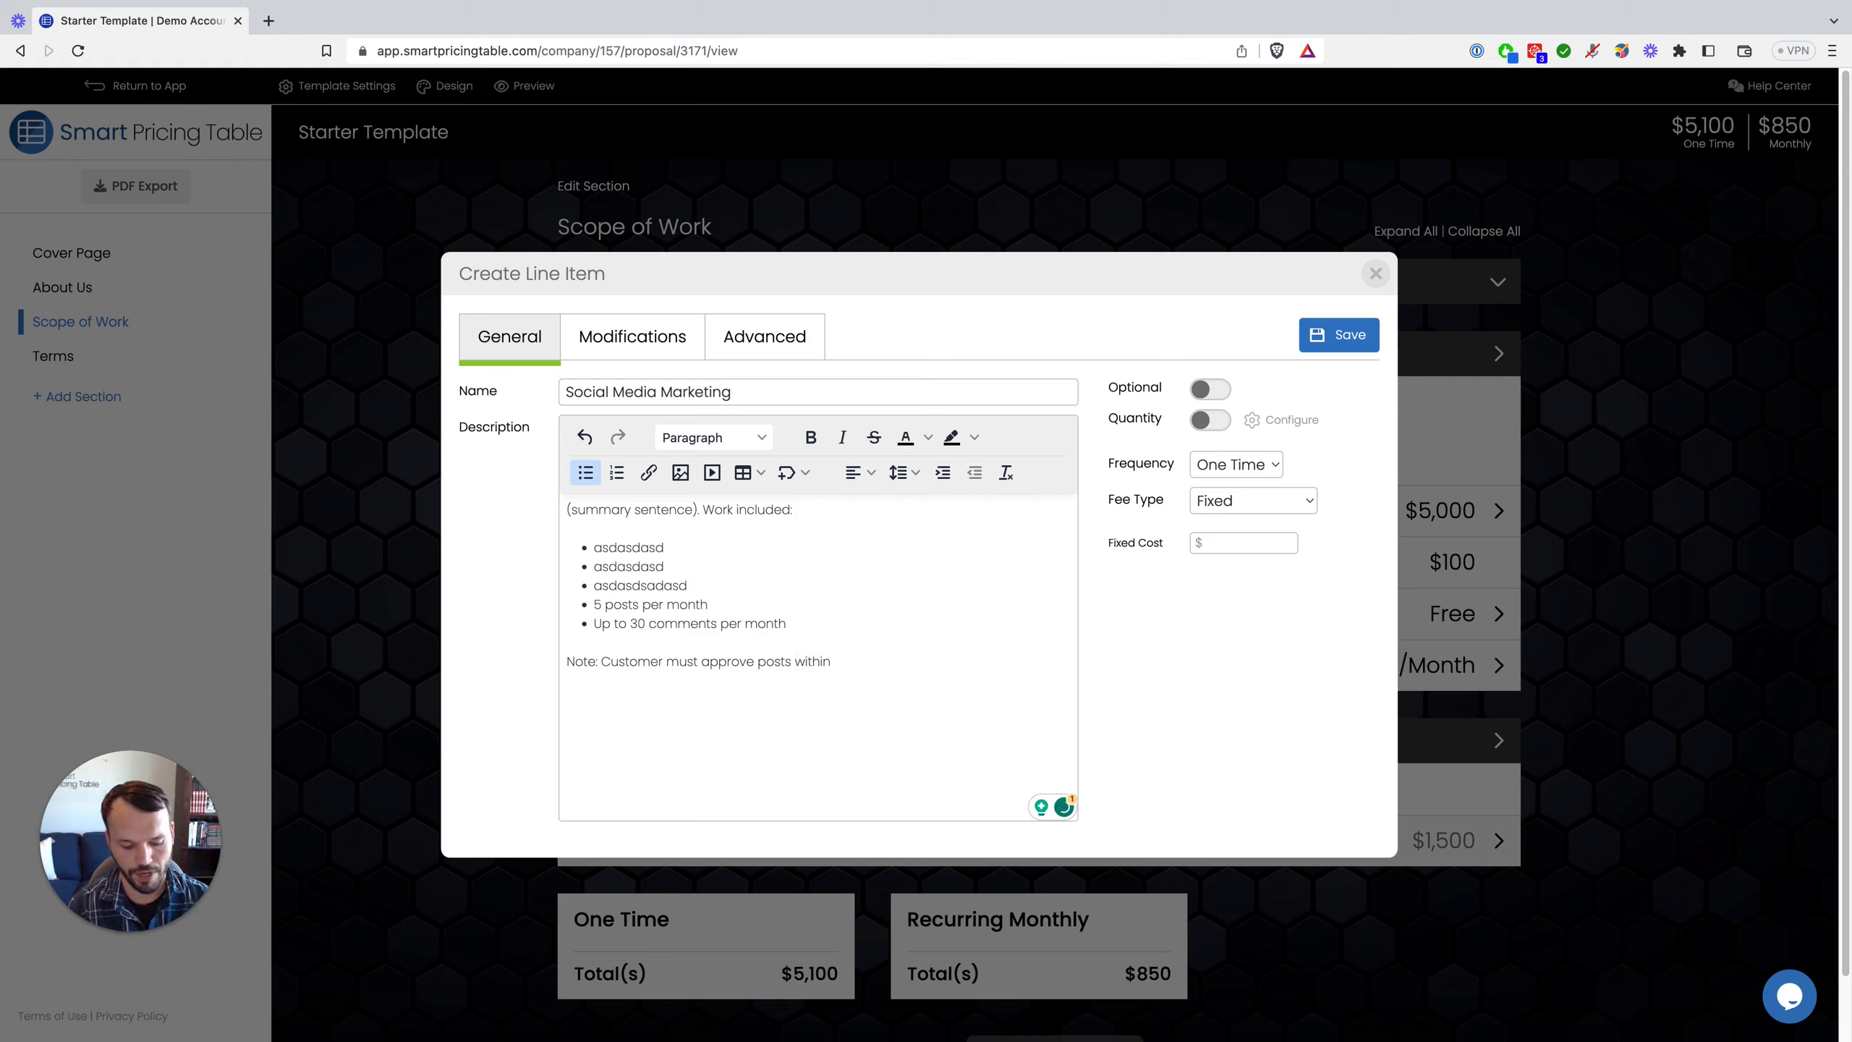
type("48 hours")
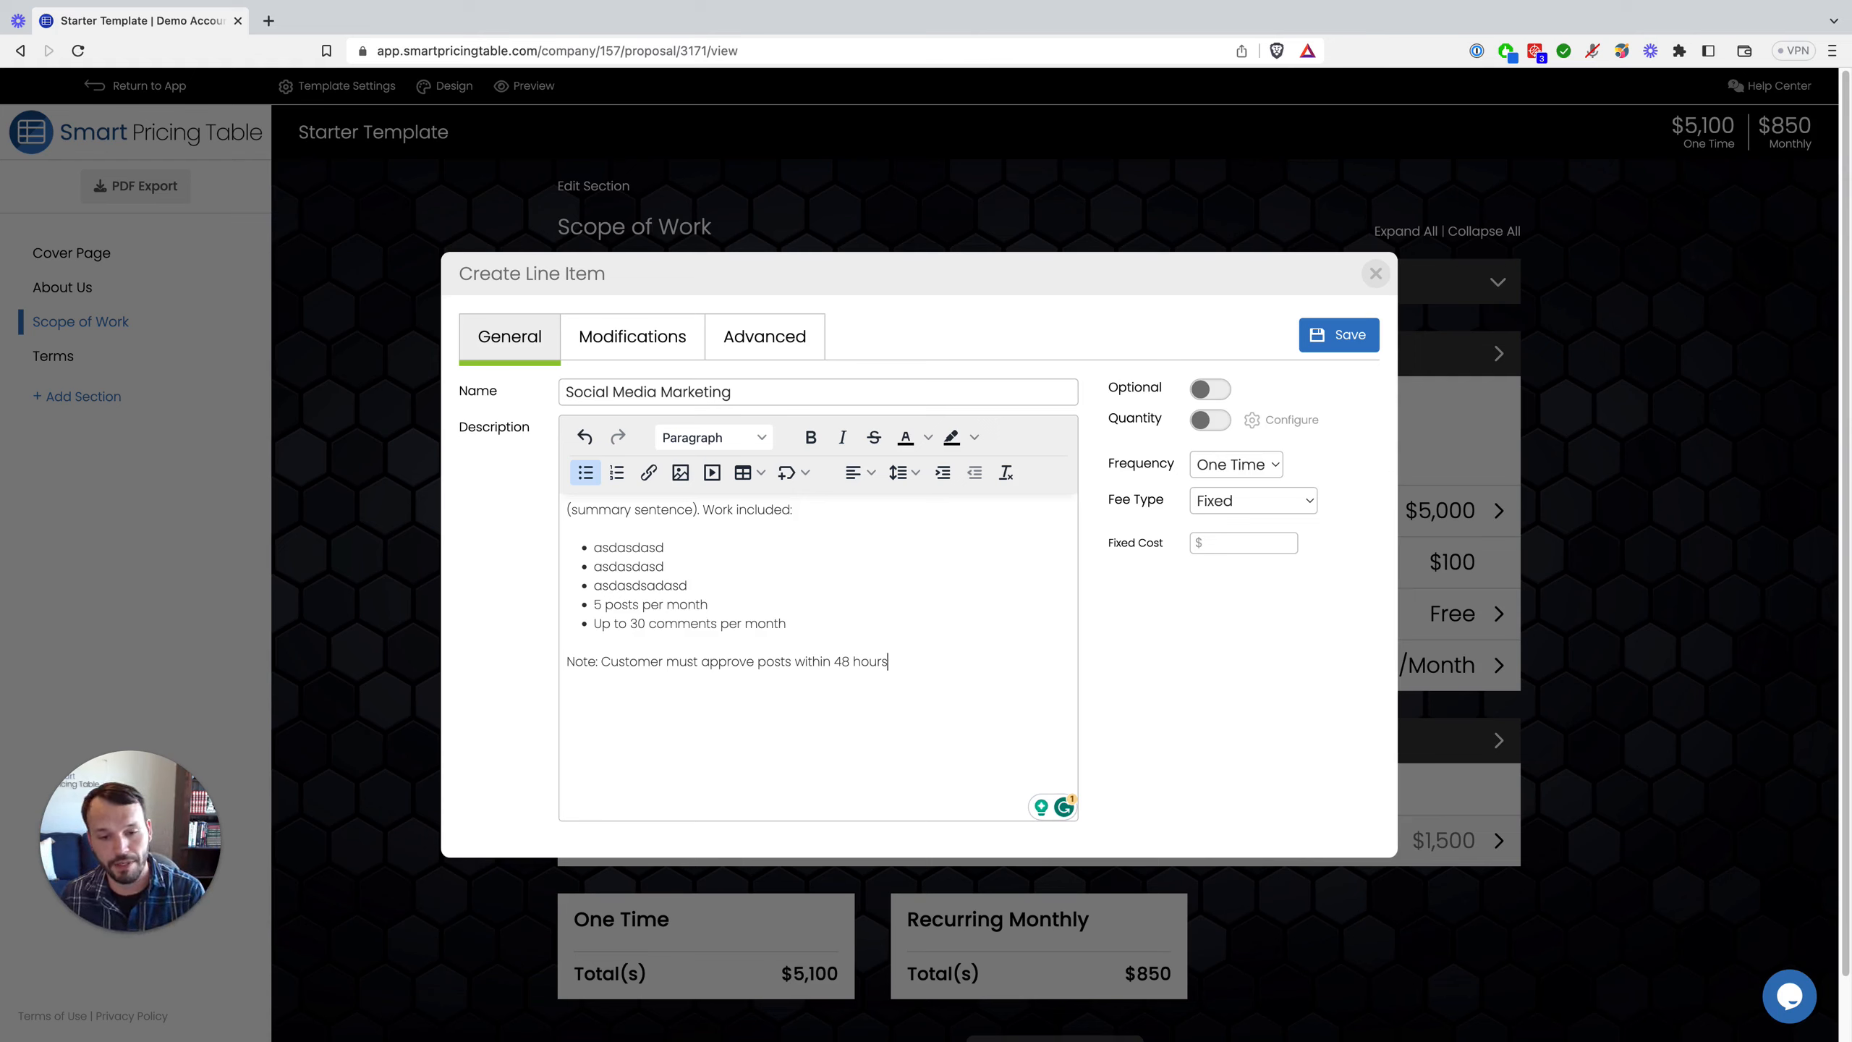
Step: Set Social Media Marketing's fixed cost to $1,500 billed monthly and save it
left_click(1282, 538)
type("1500")
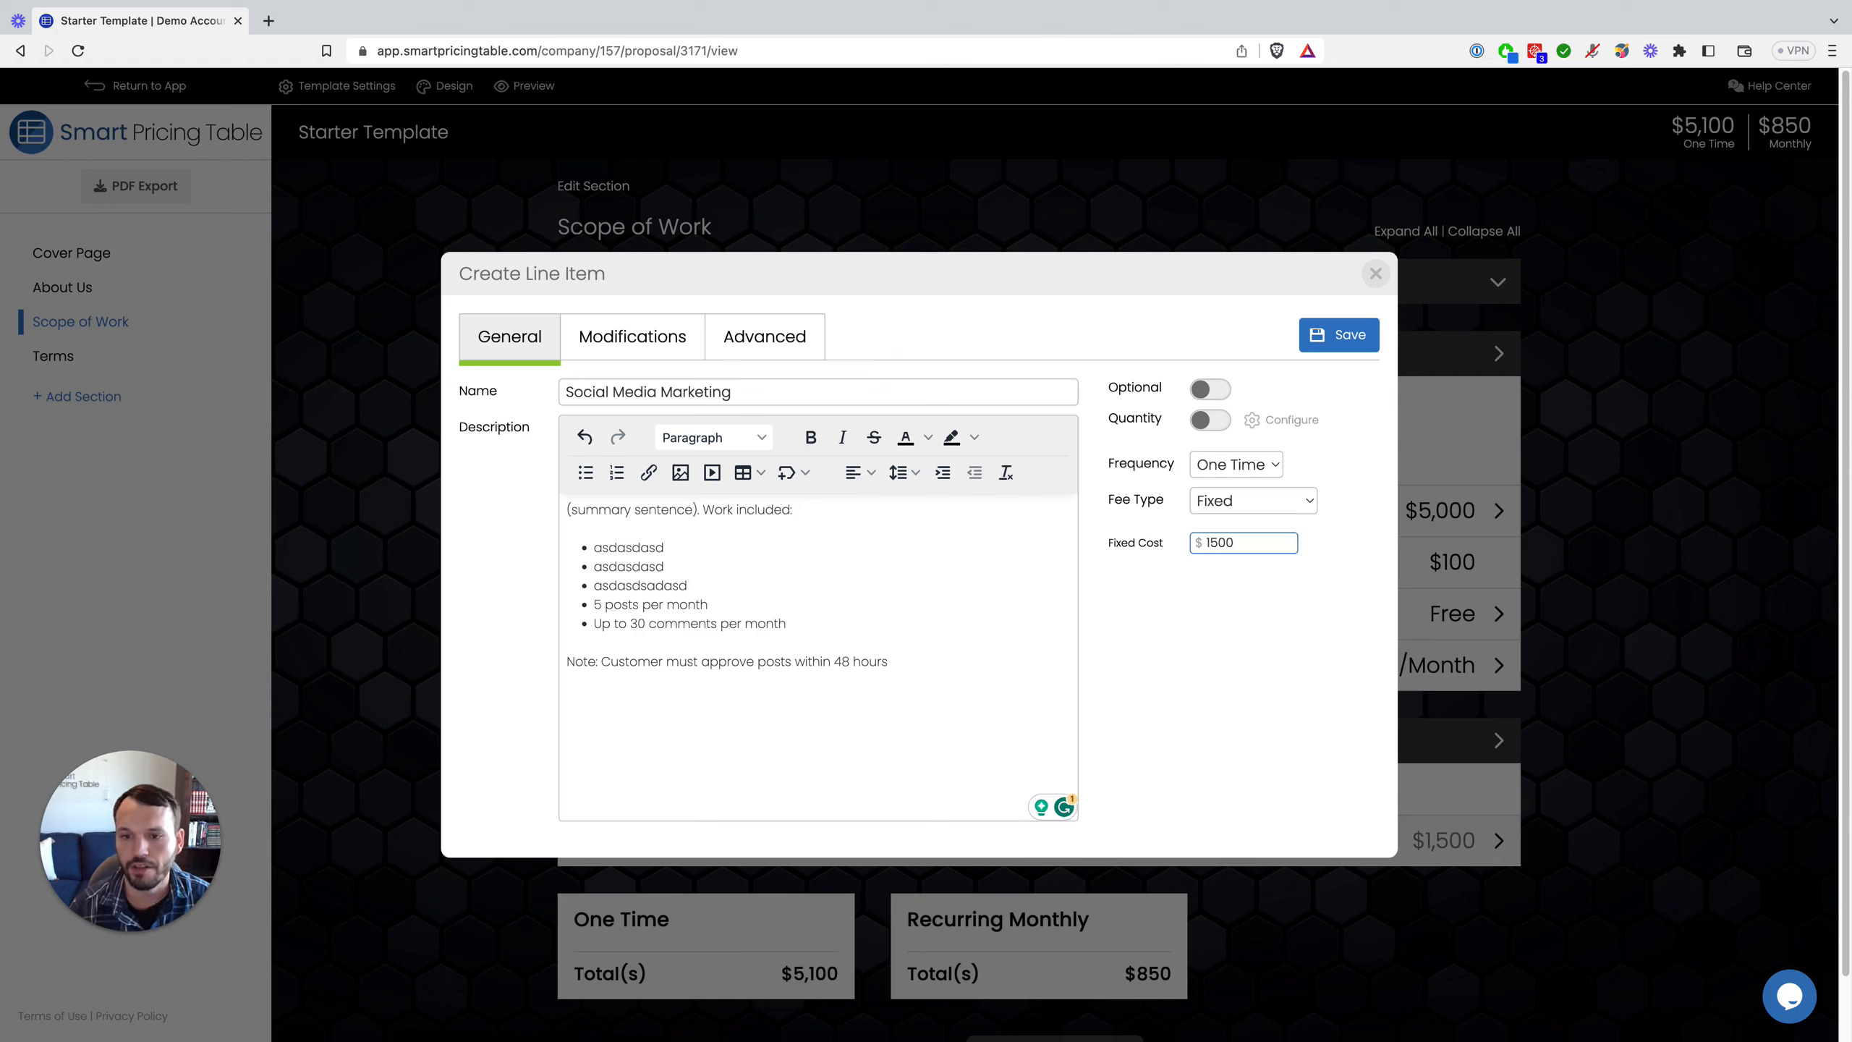
left_click(1224, 469)
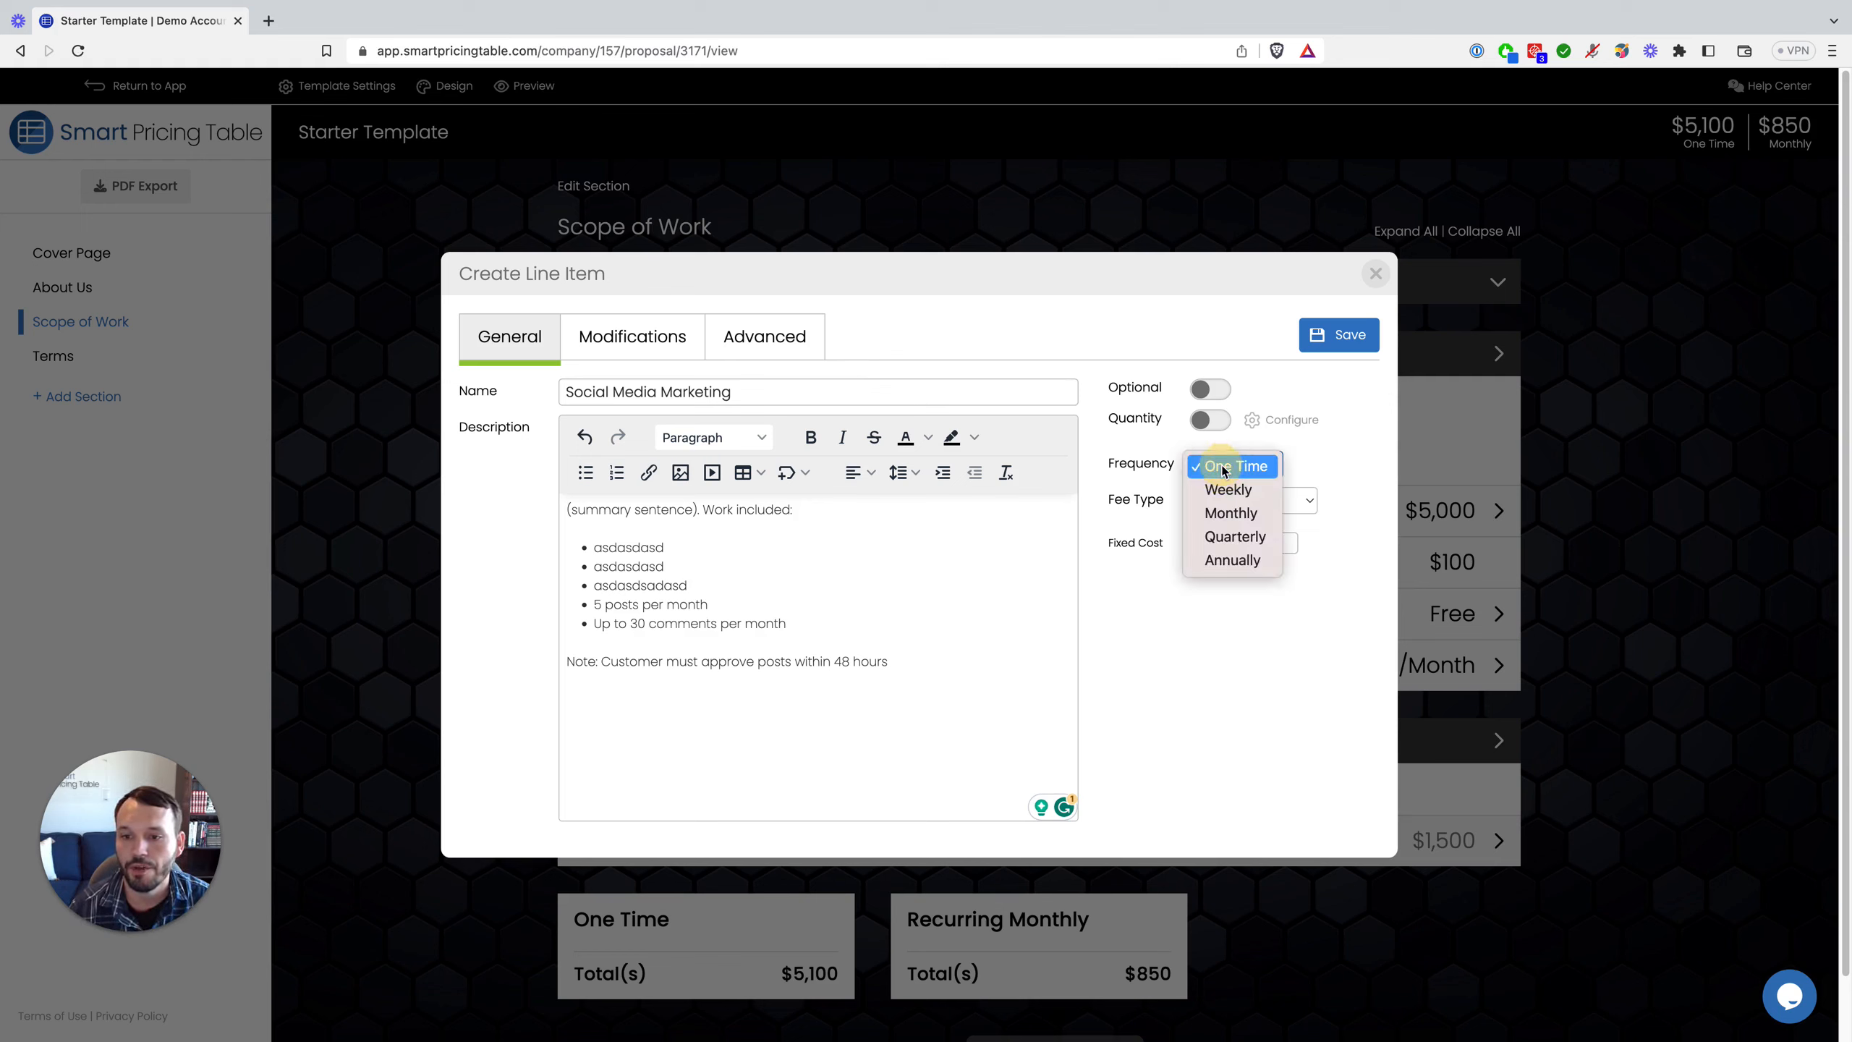
left_click(1231, 513)
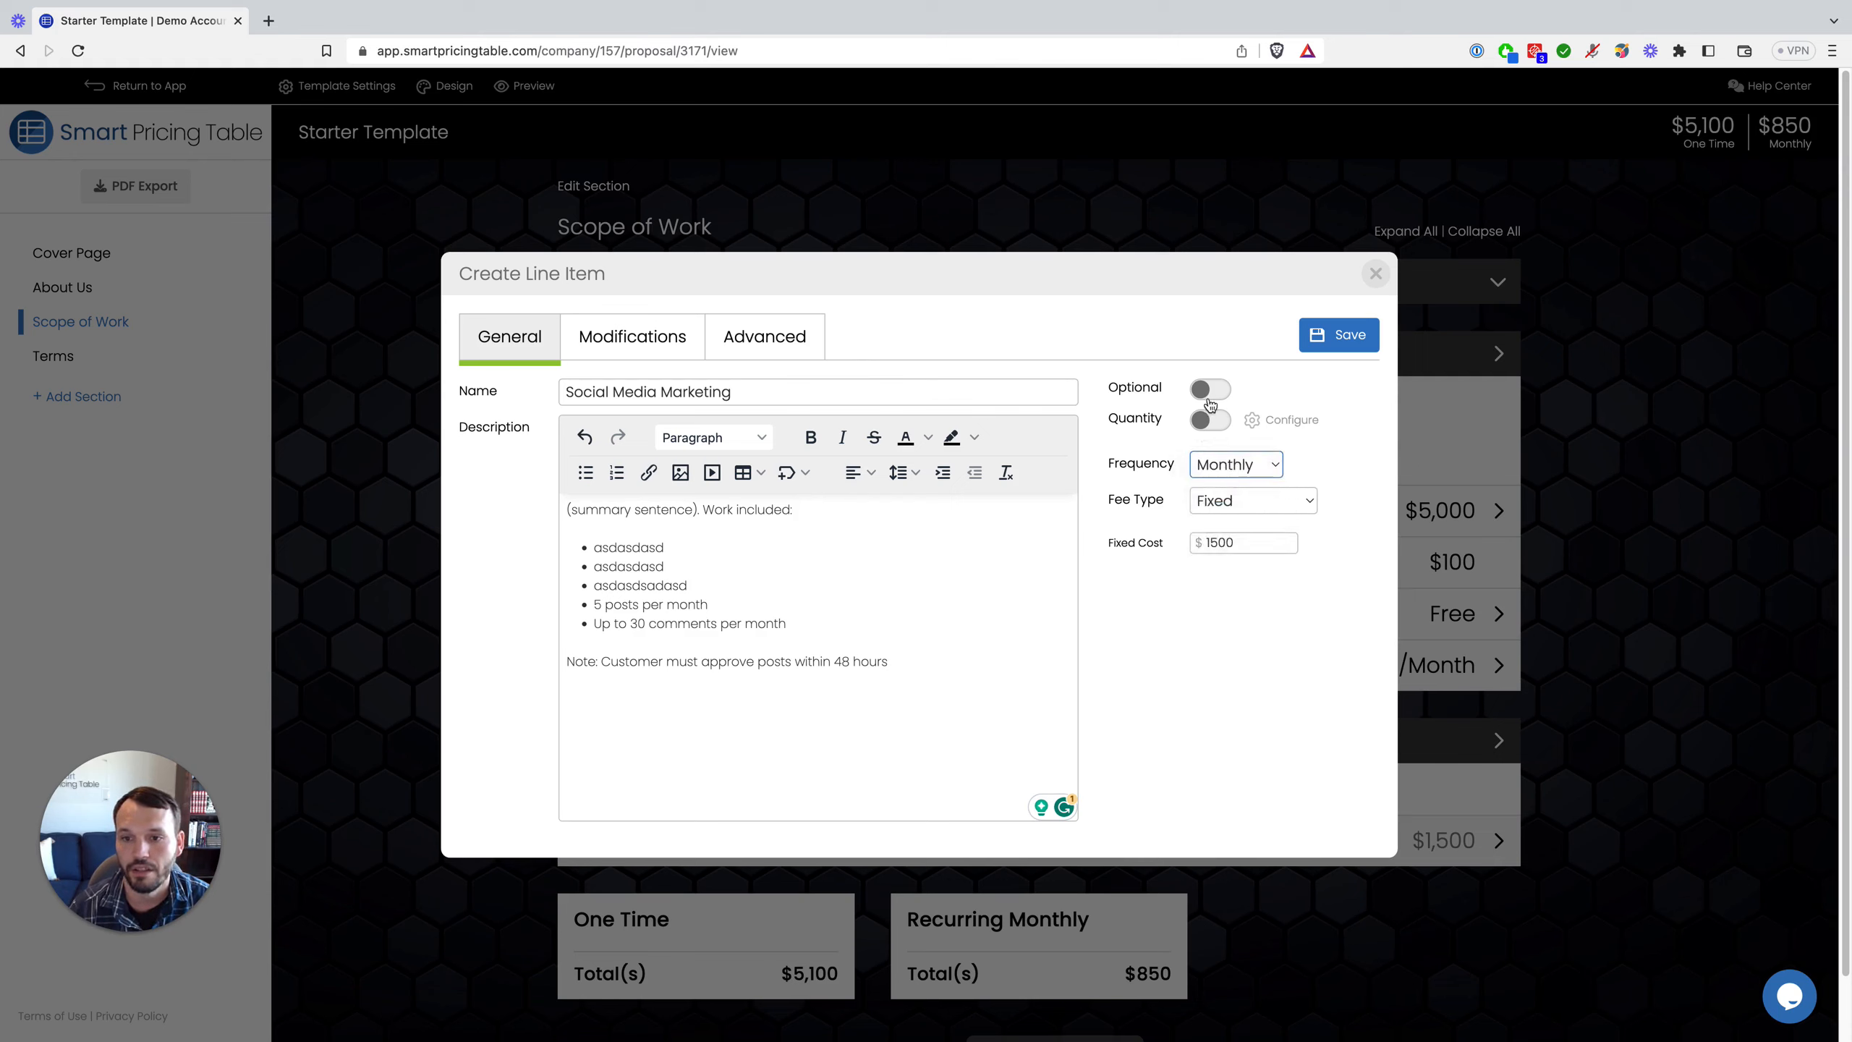
left_click(1334, 336)
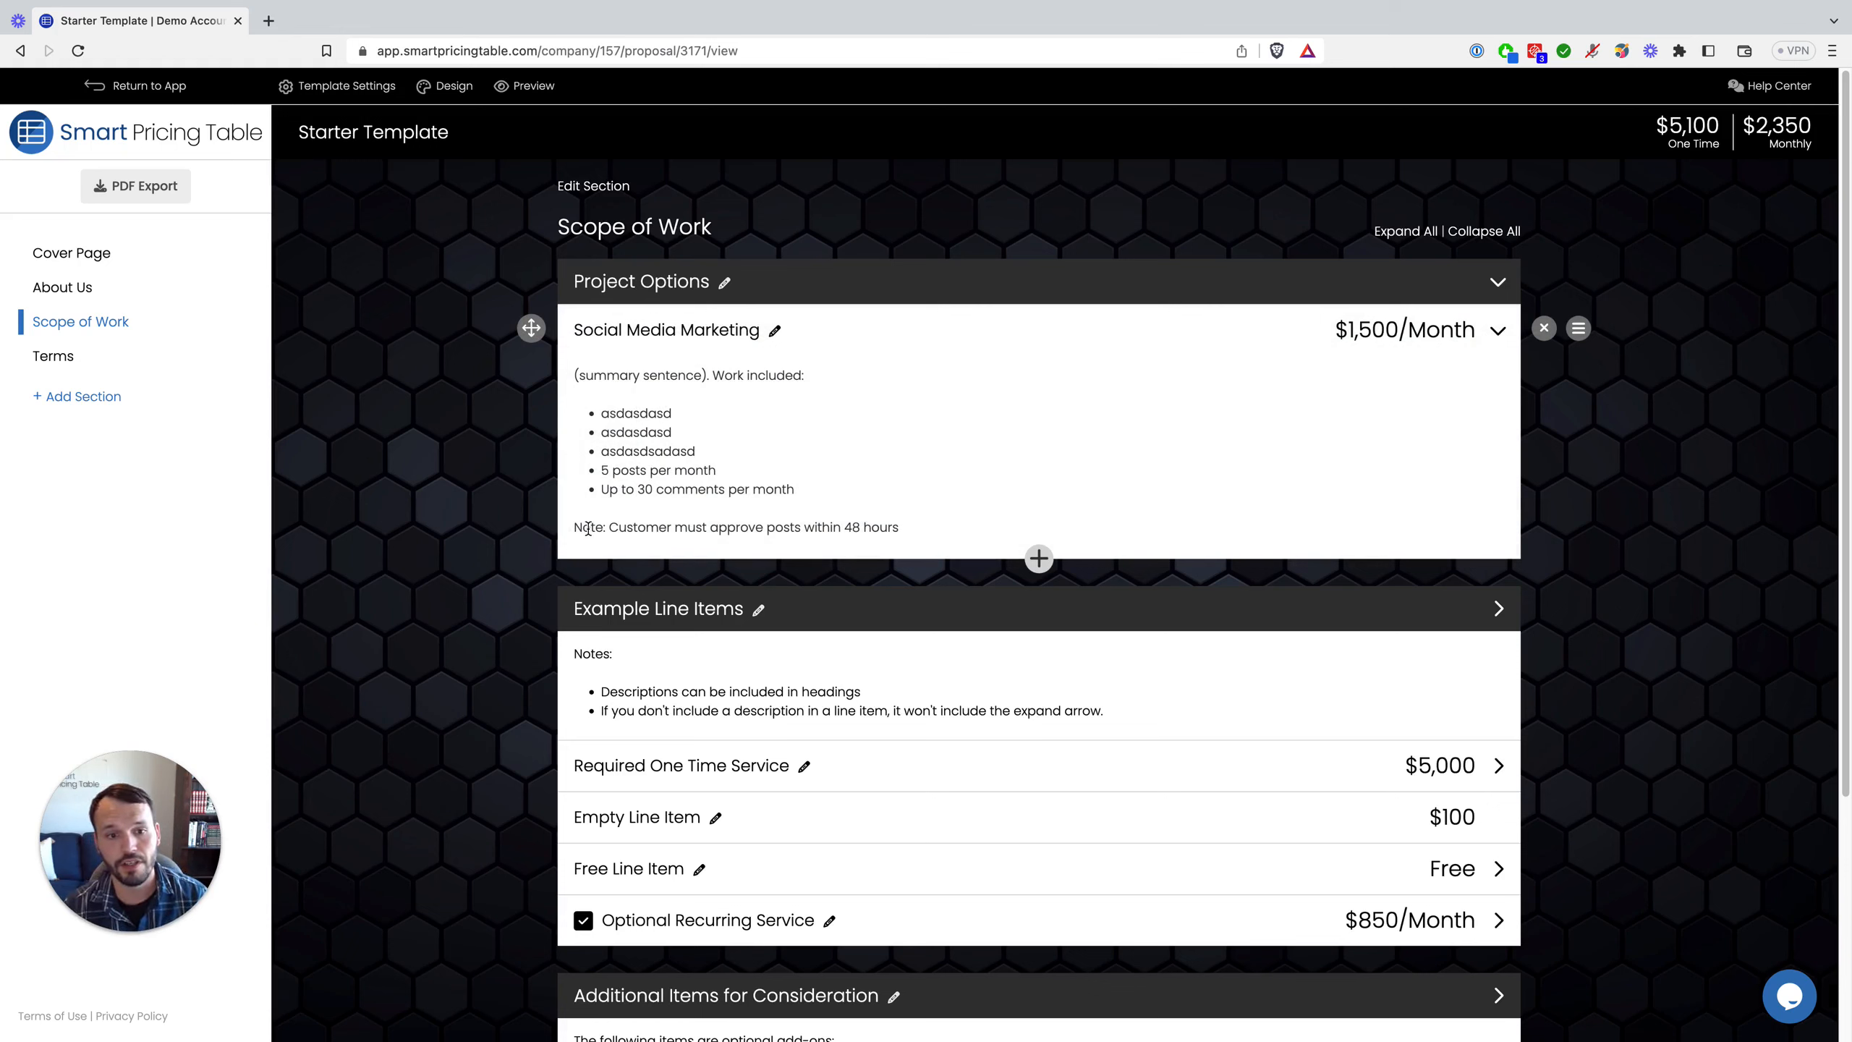
Step: Add an 'Additional Posts' modification with quantity enabled, $250 fixed cost, description 'describe', and save
left_click_drag(588, 526, 914, 530)
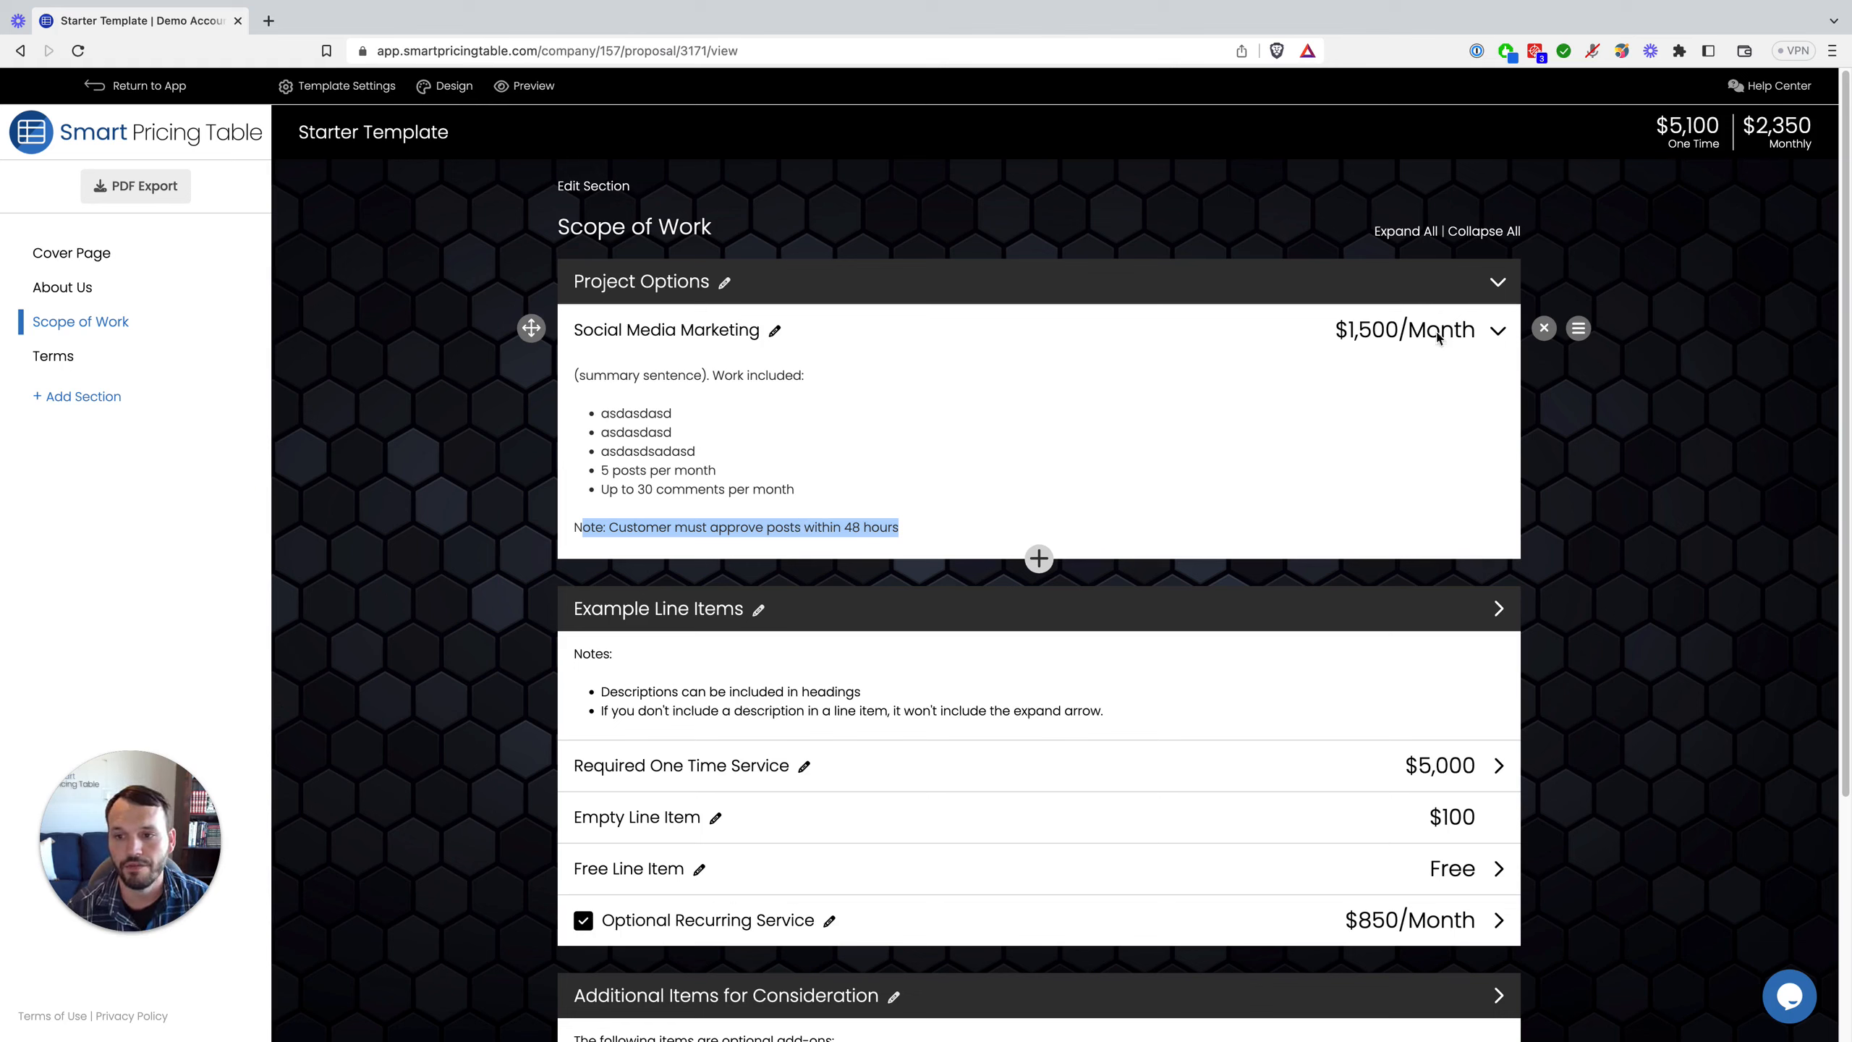
left_click(714, 340)
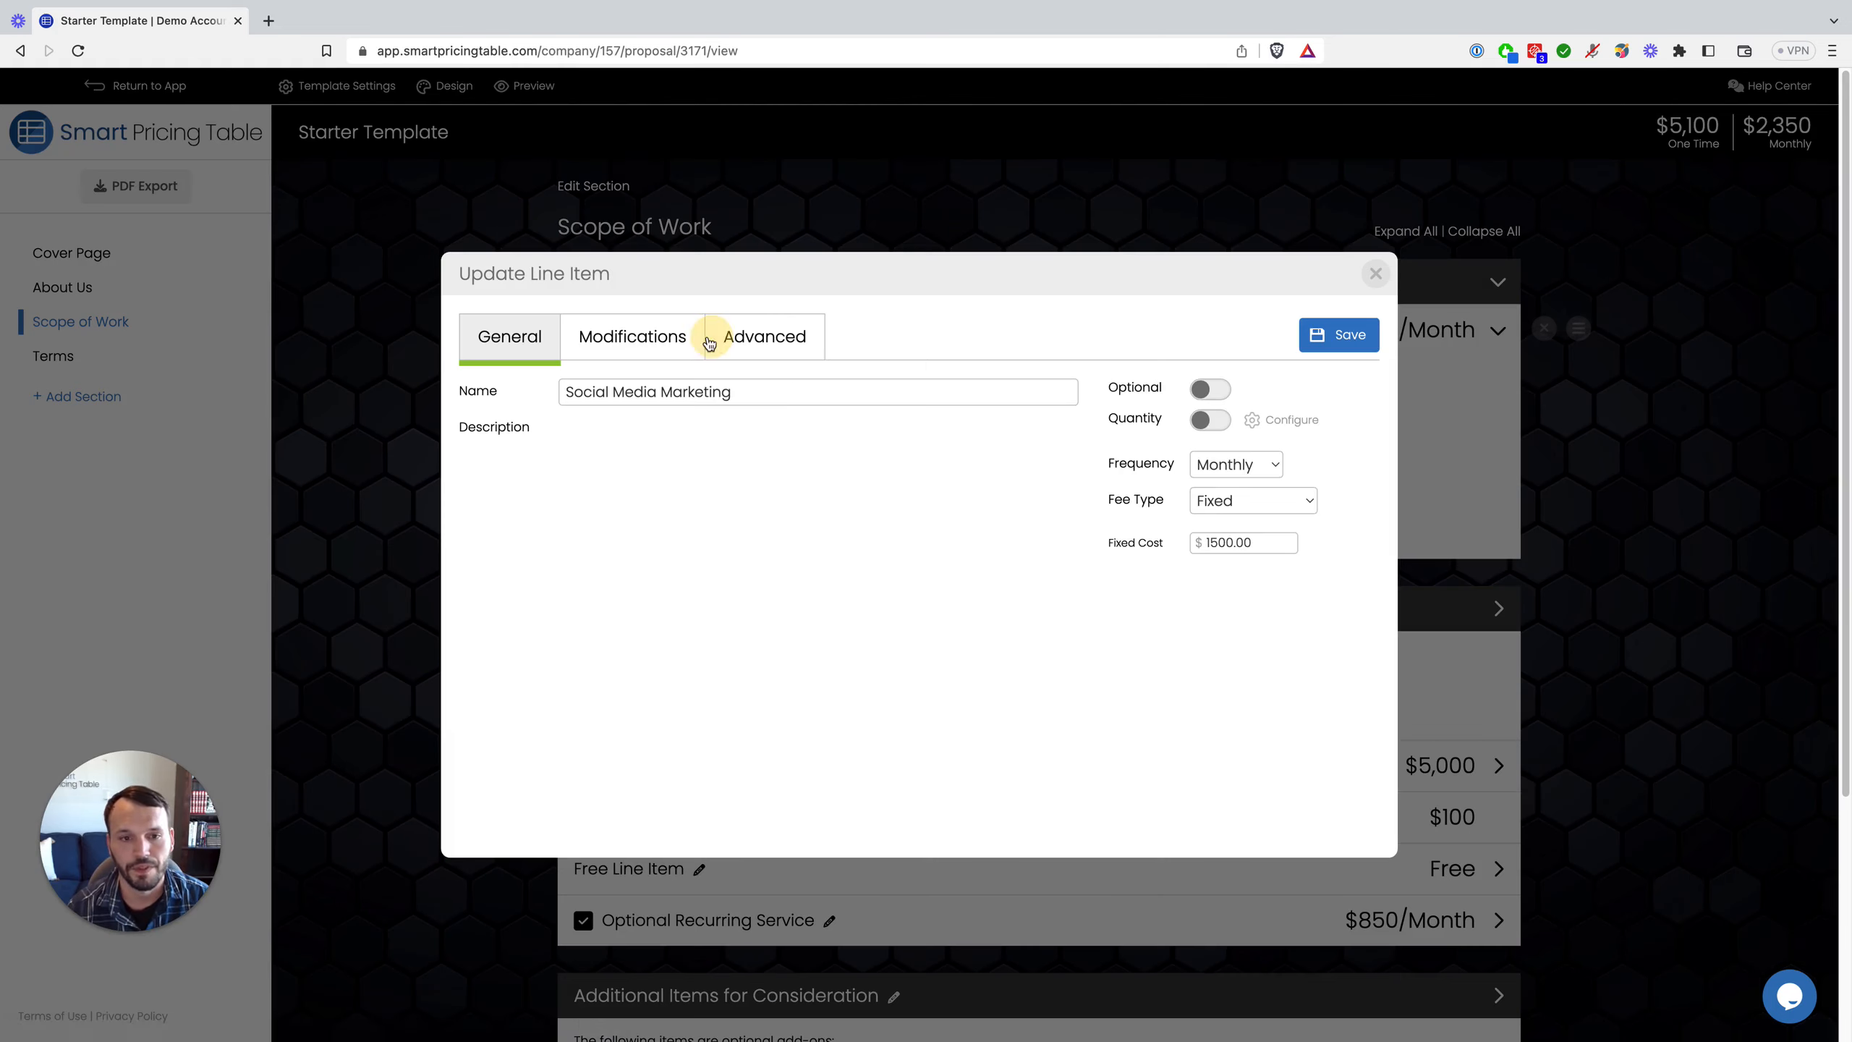
left_click(664, 345)
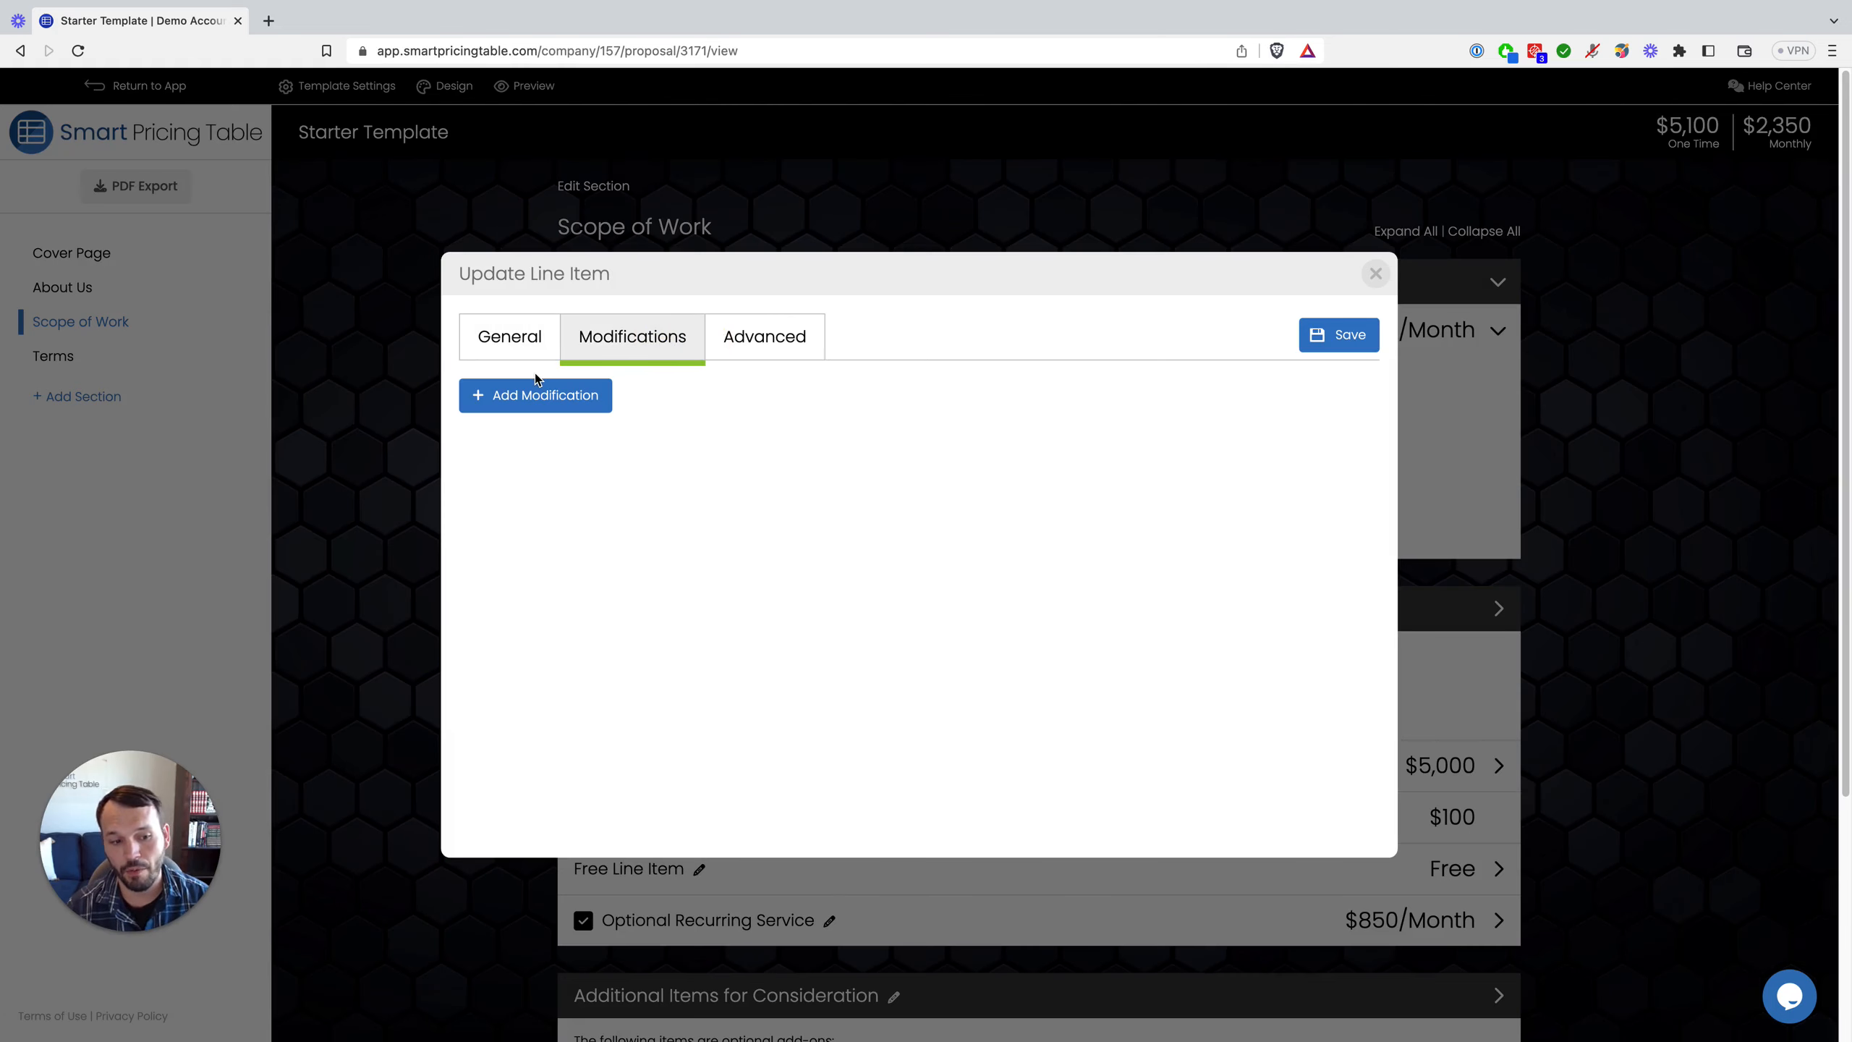
left_click(540, 414)
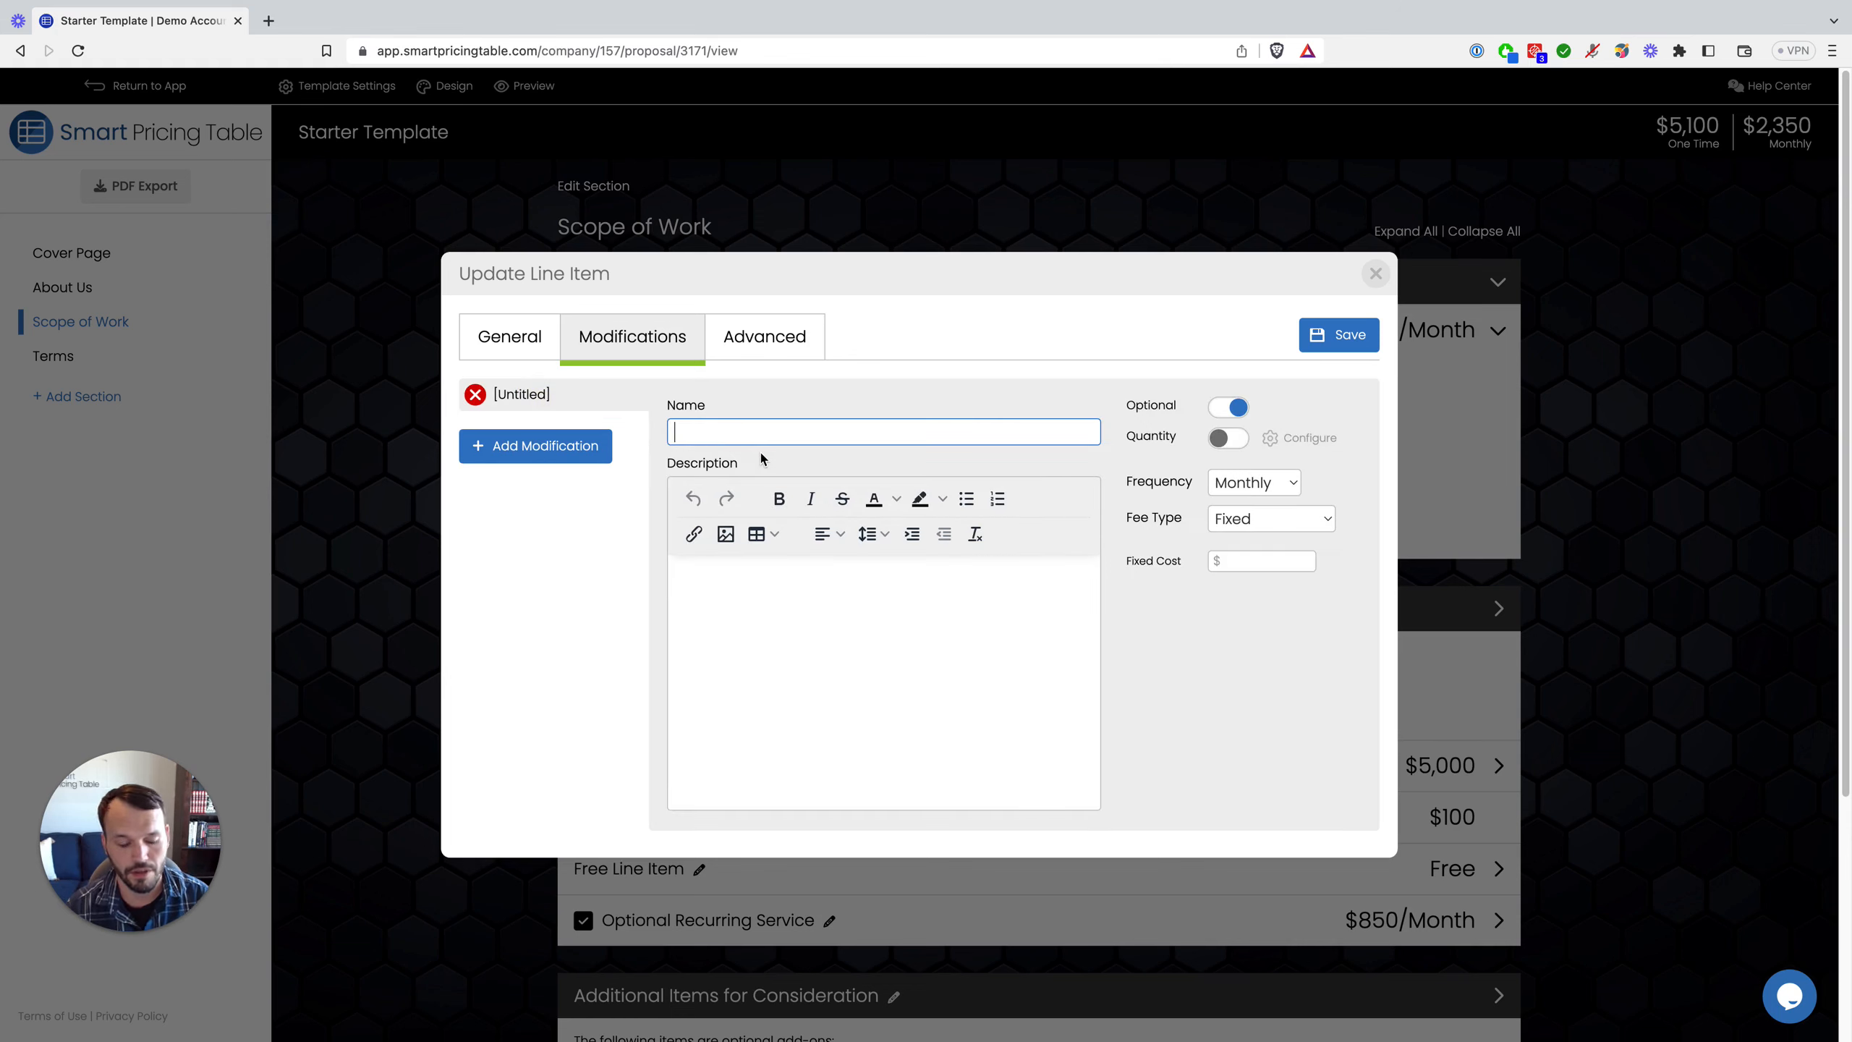
type("Addit")
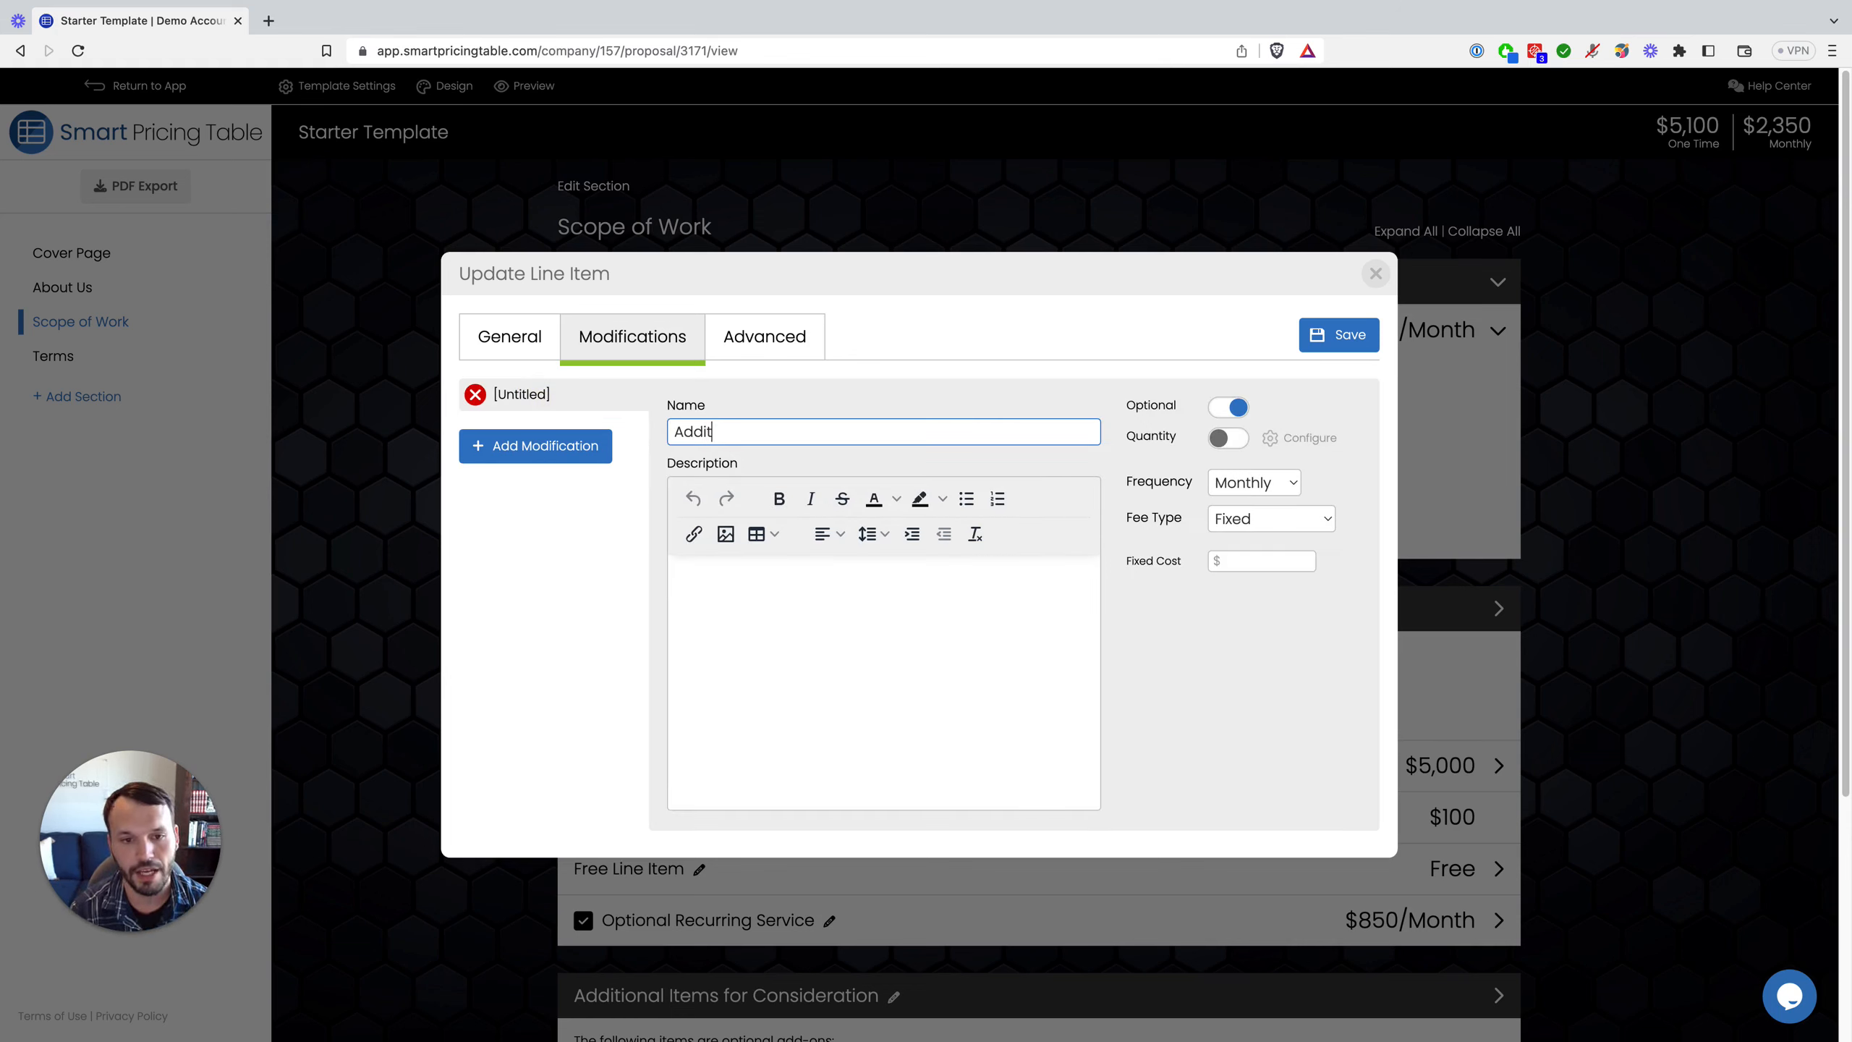
type("ional Posts")
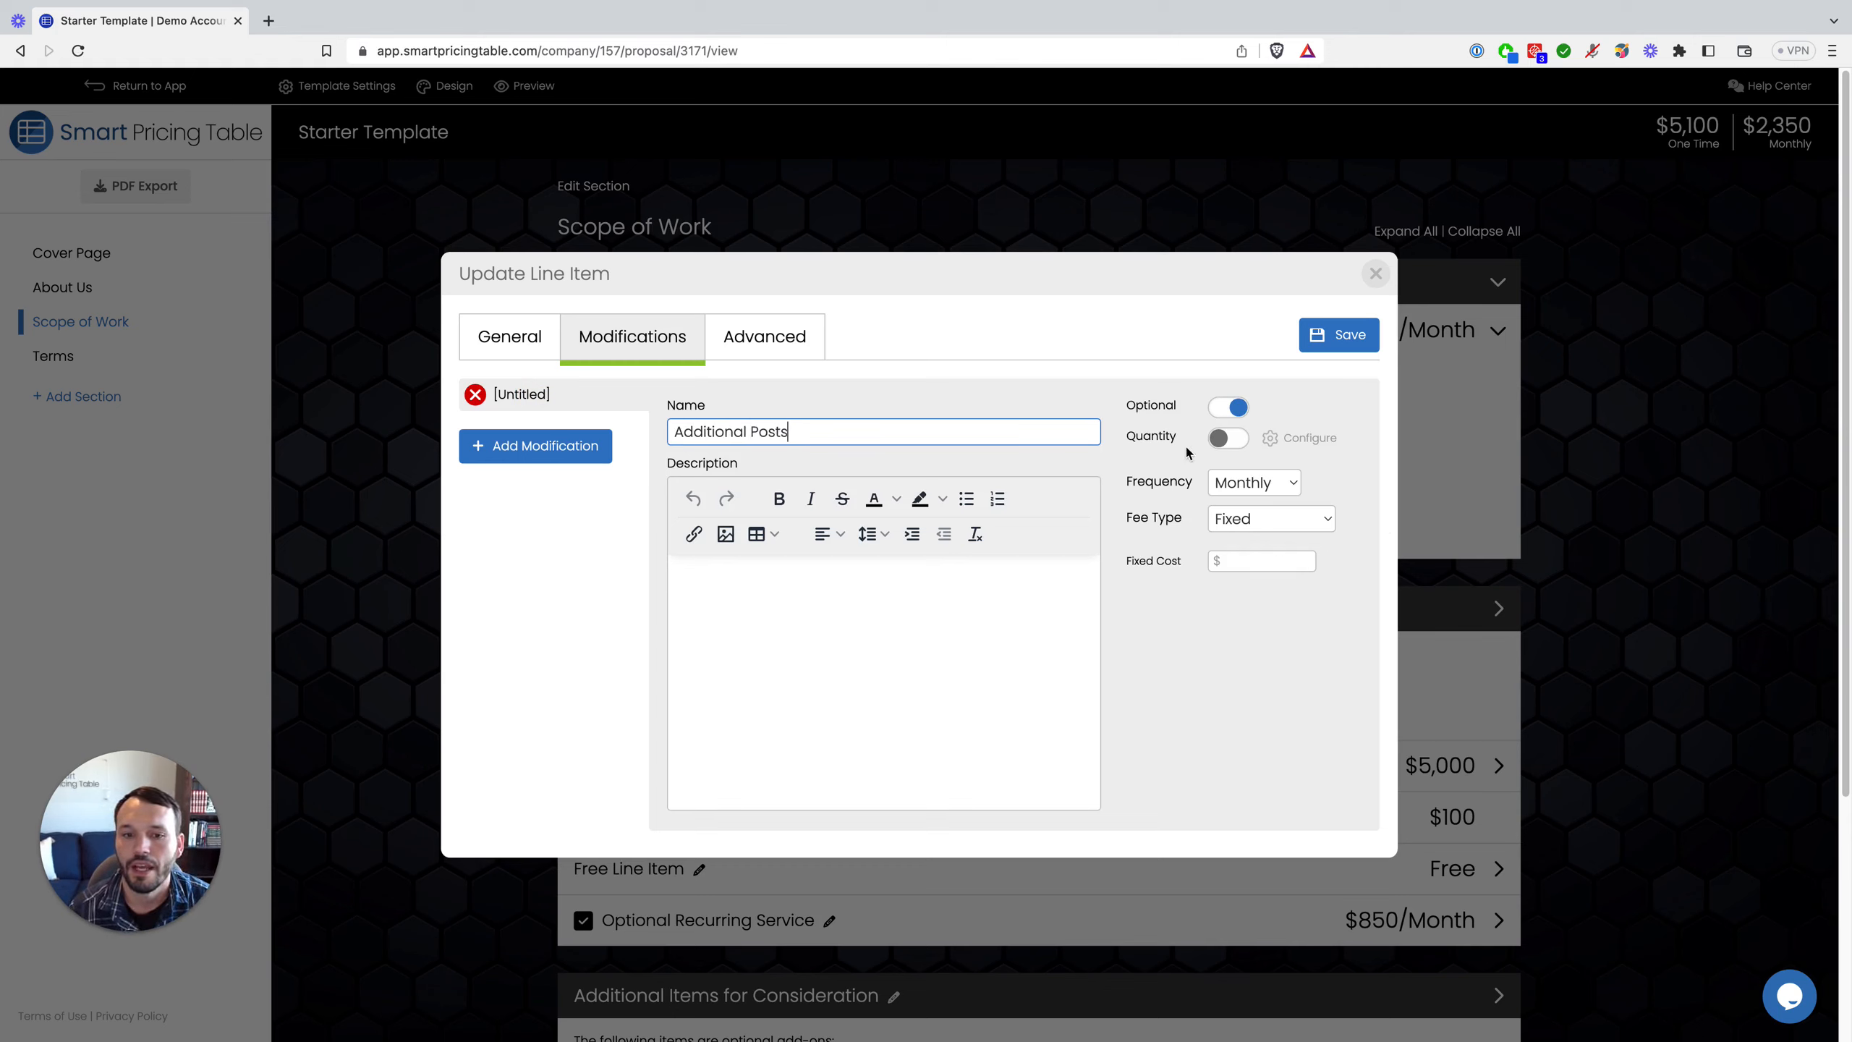
left_click(1239, 438)
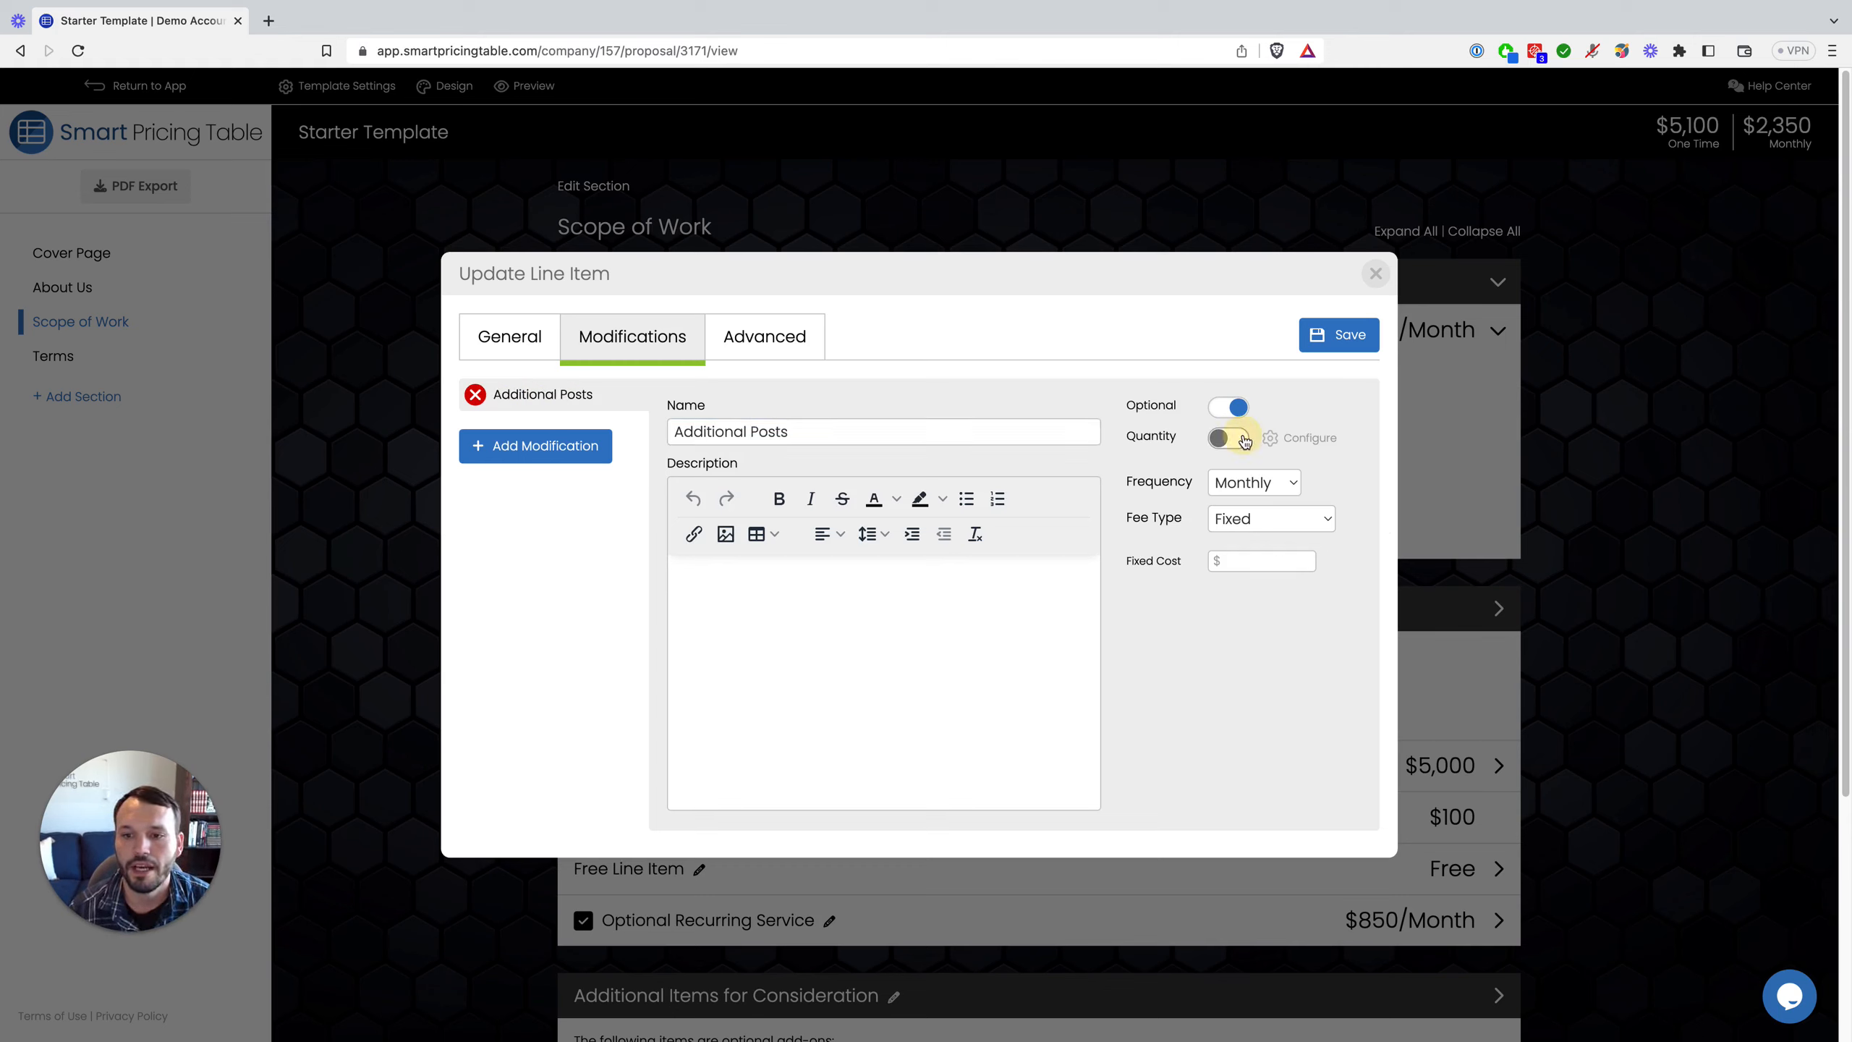
left_click(1259, 563)
type("250")
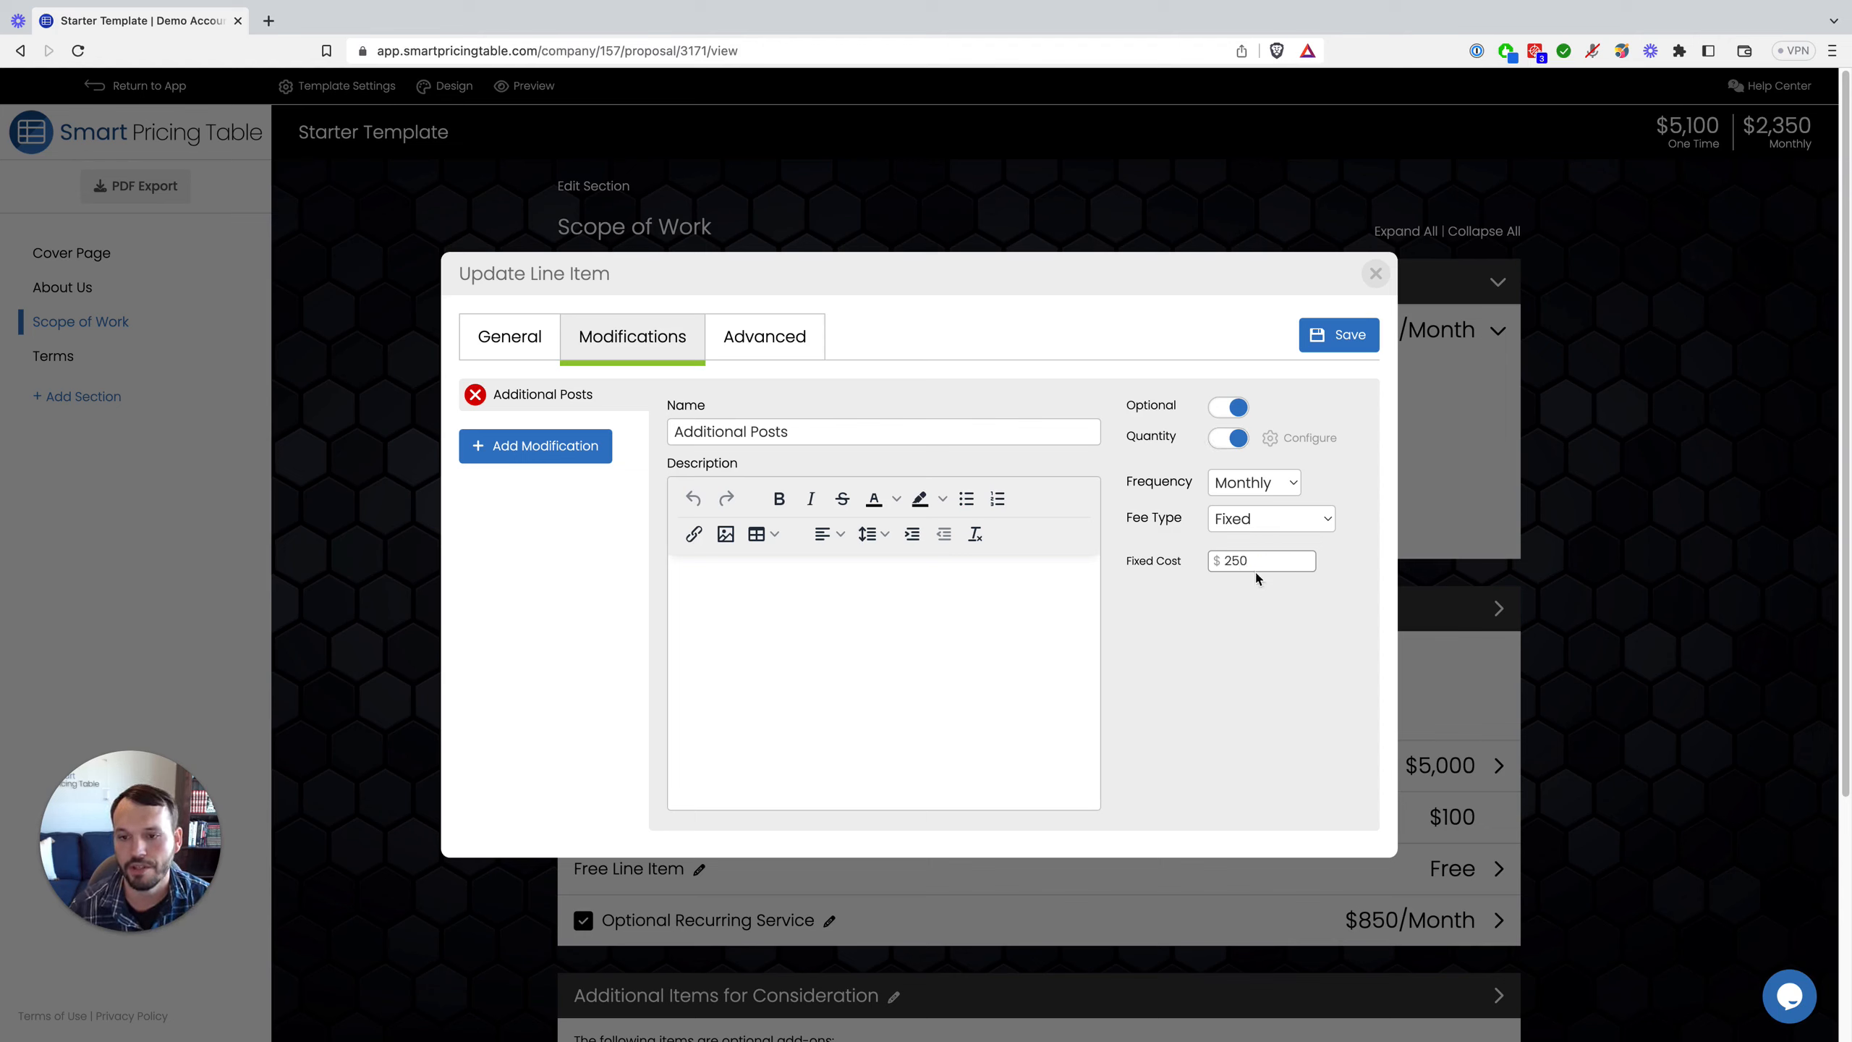
left_click(989, 613)
type("describe")
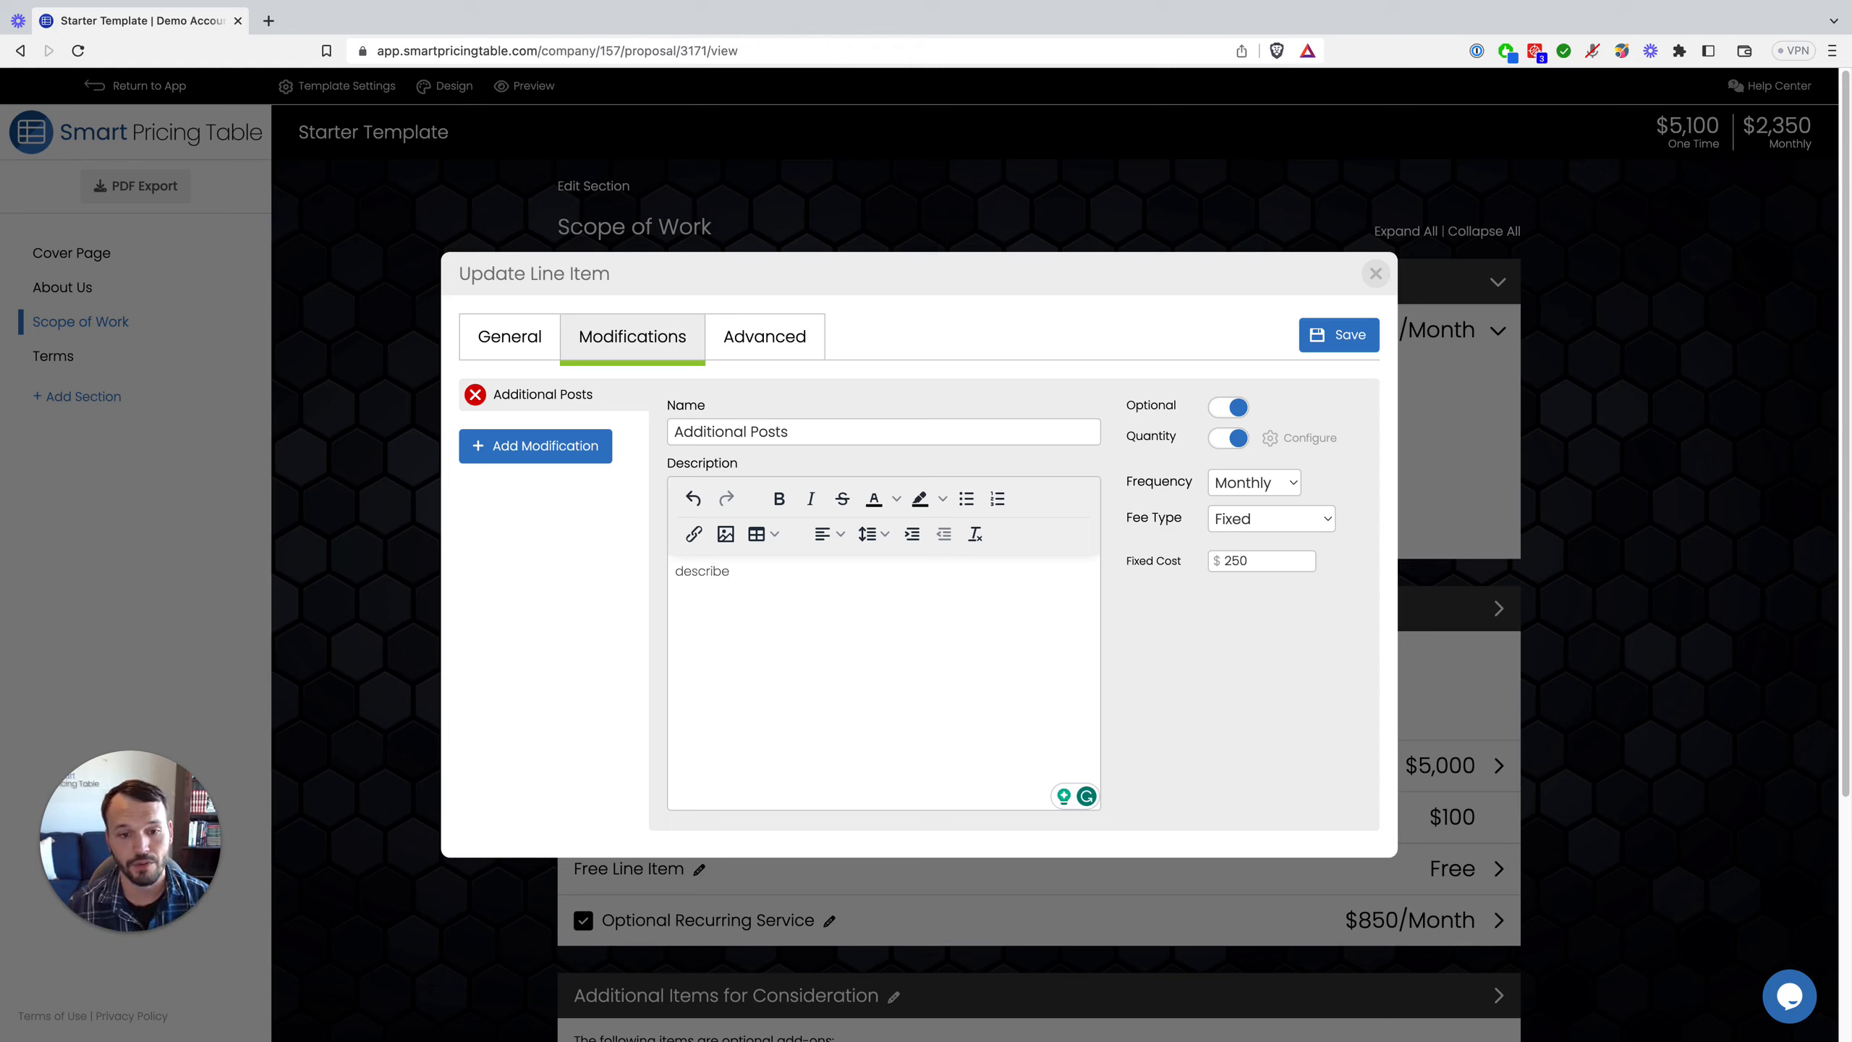
left_click(1361, 336)
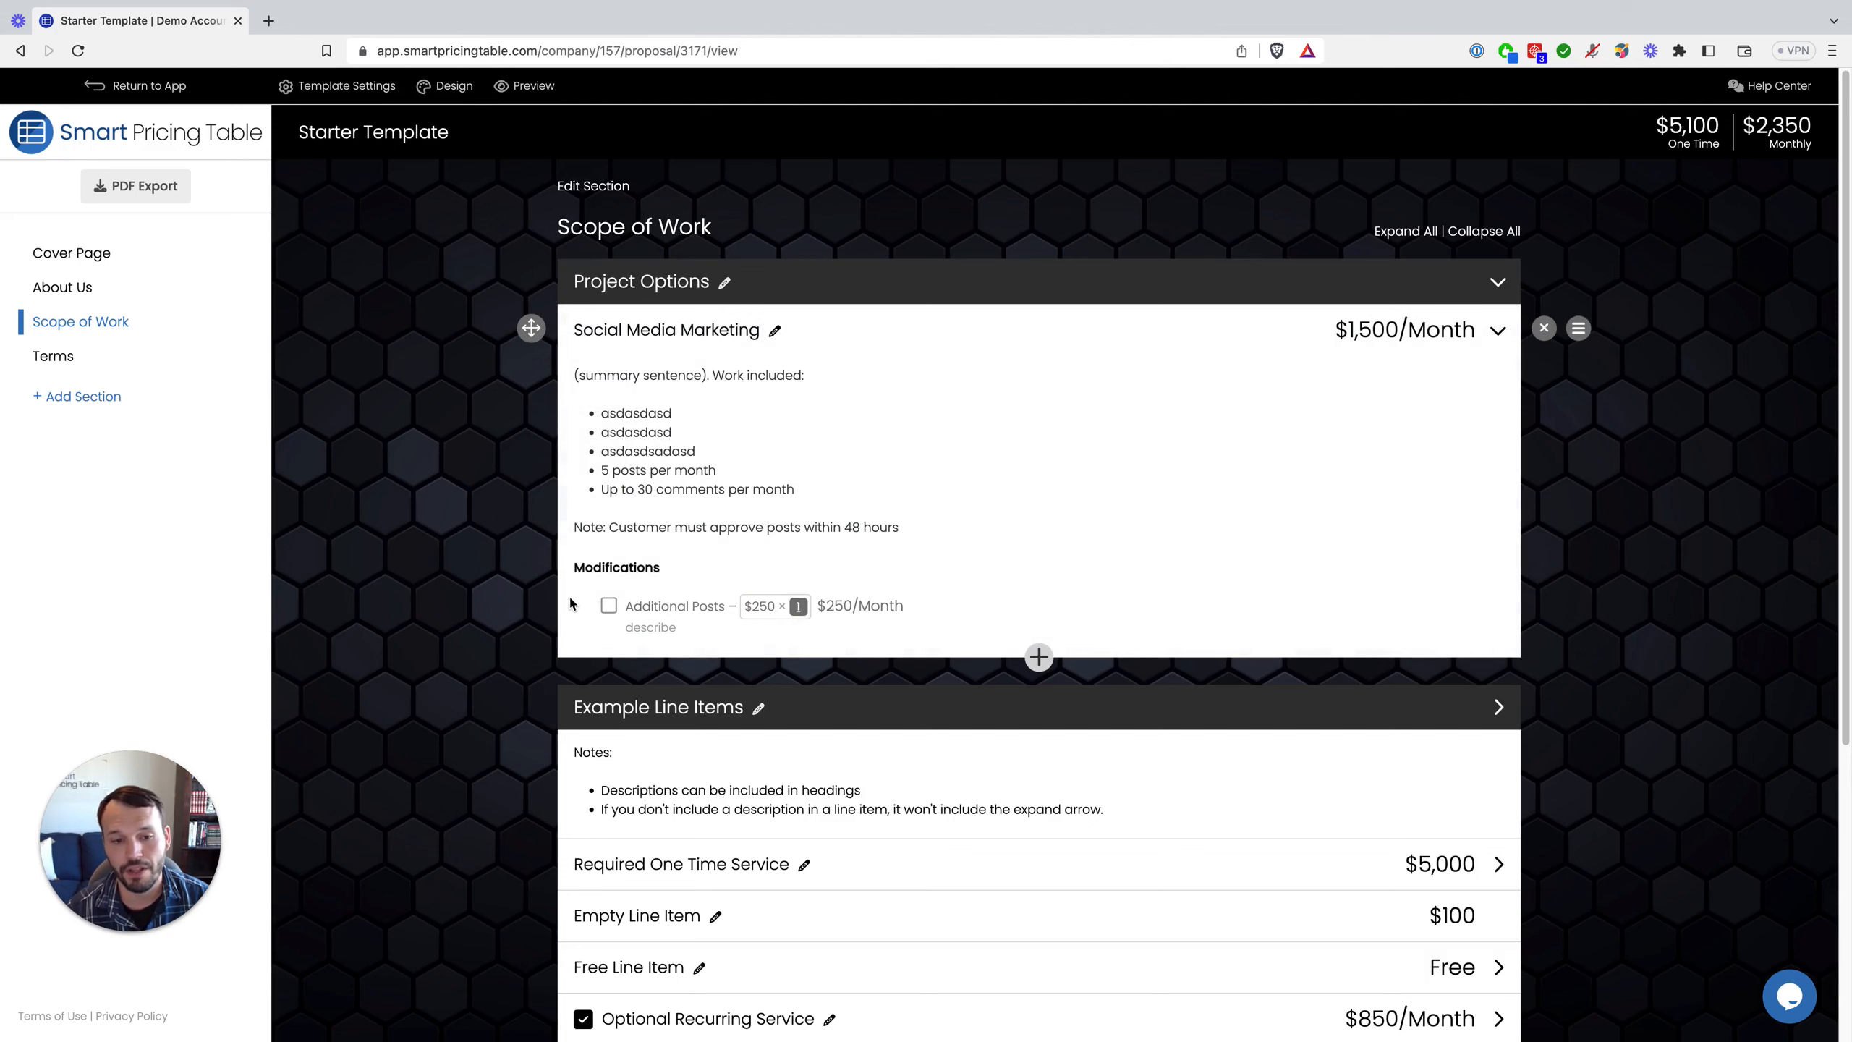
Step: Add four Additional Posts to Social Media Marketing, raising it to $2,500/month and the total to $3,350
left_click(608, 605)
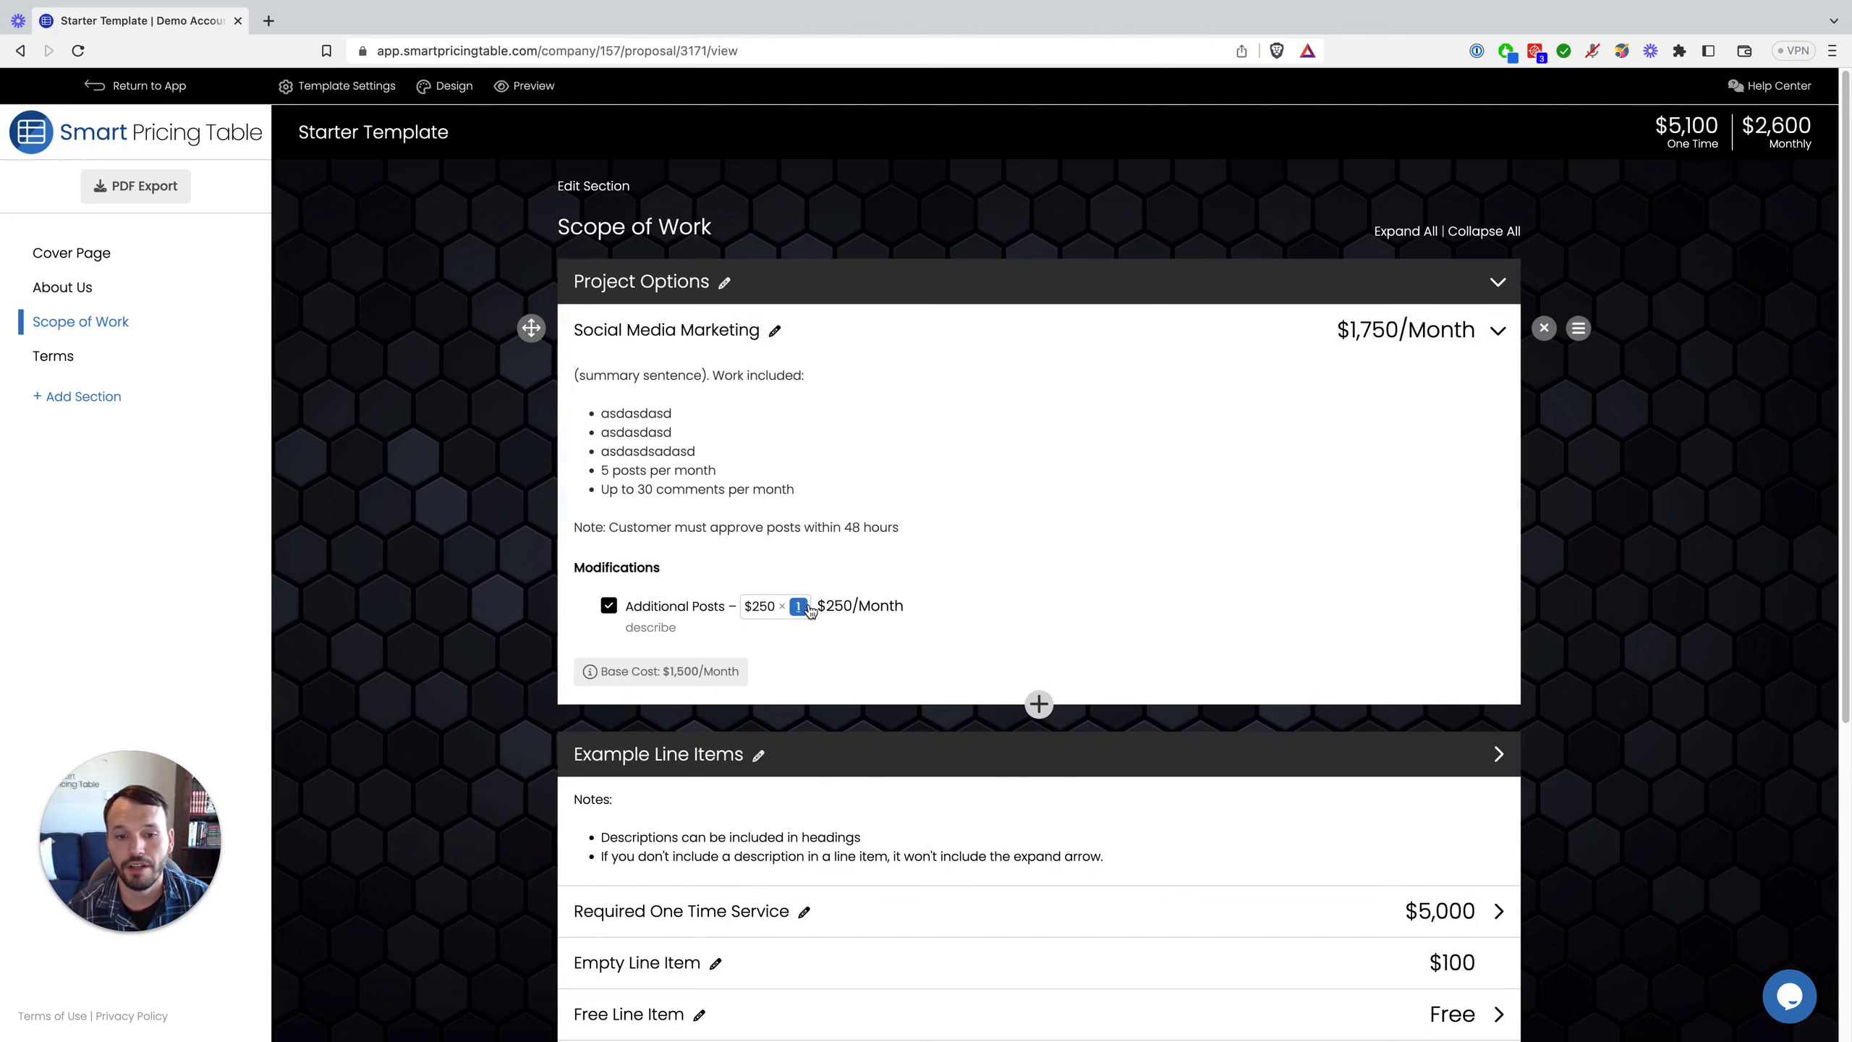
left_click(796, 608)
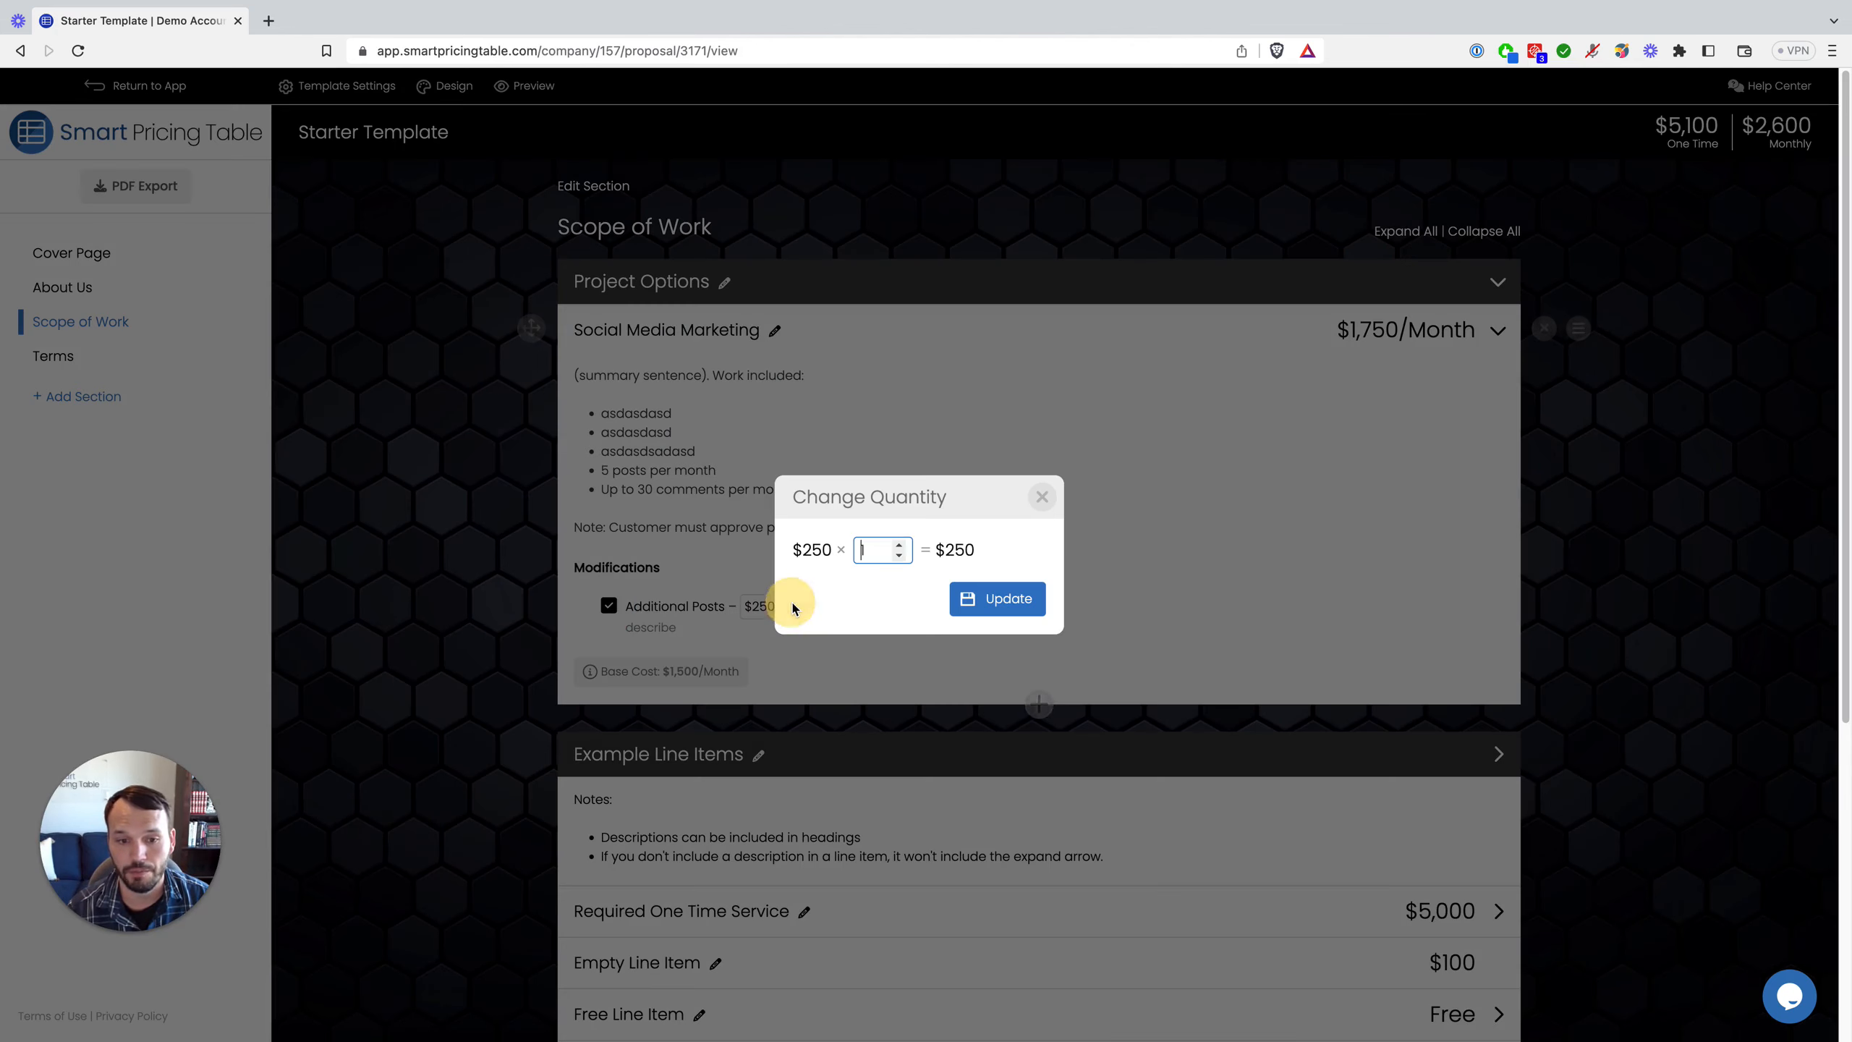
left_click(901, 545)
left_click(902, 544)
left_click(901, 544)
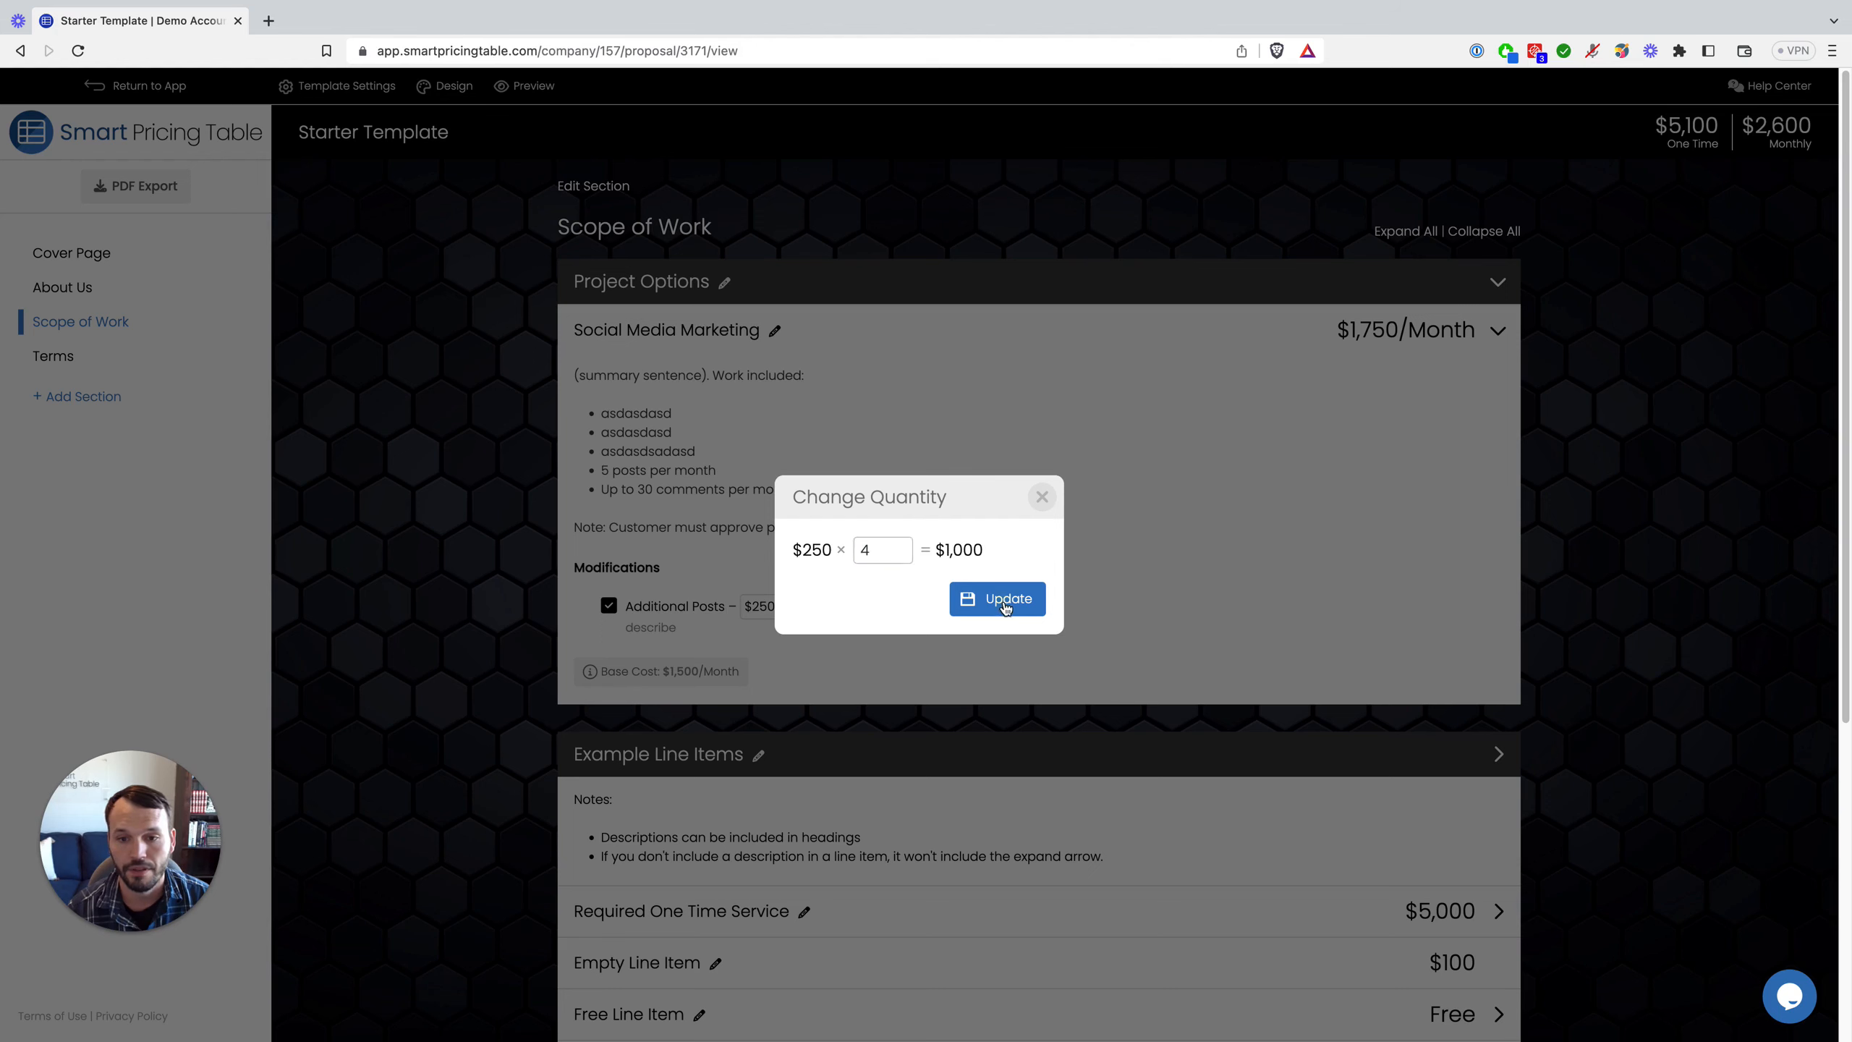
left_click(997, 599)
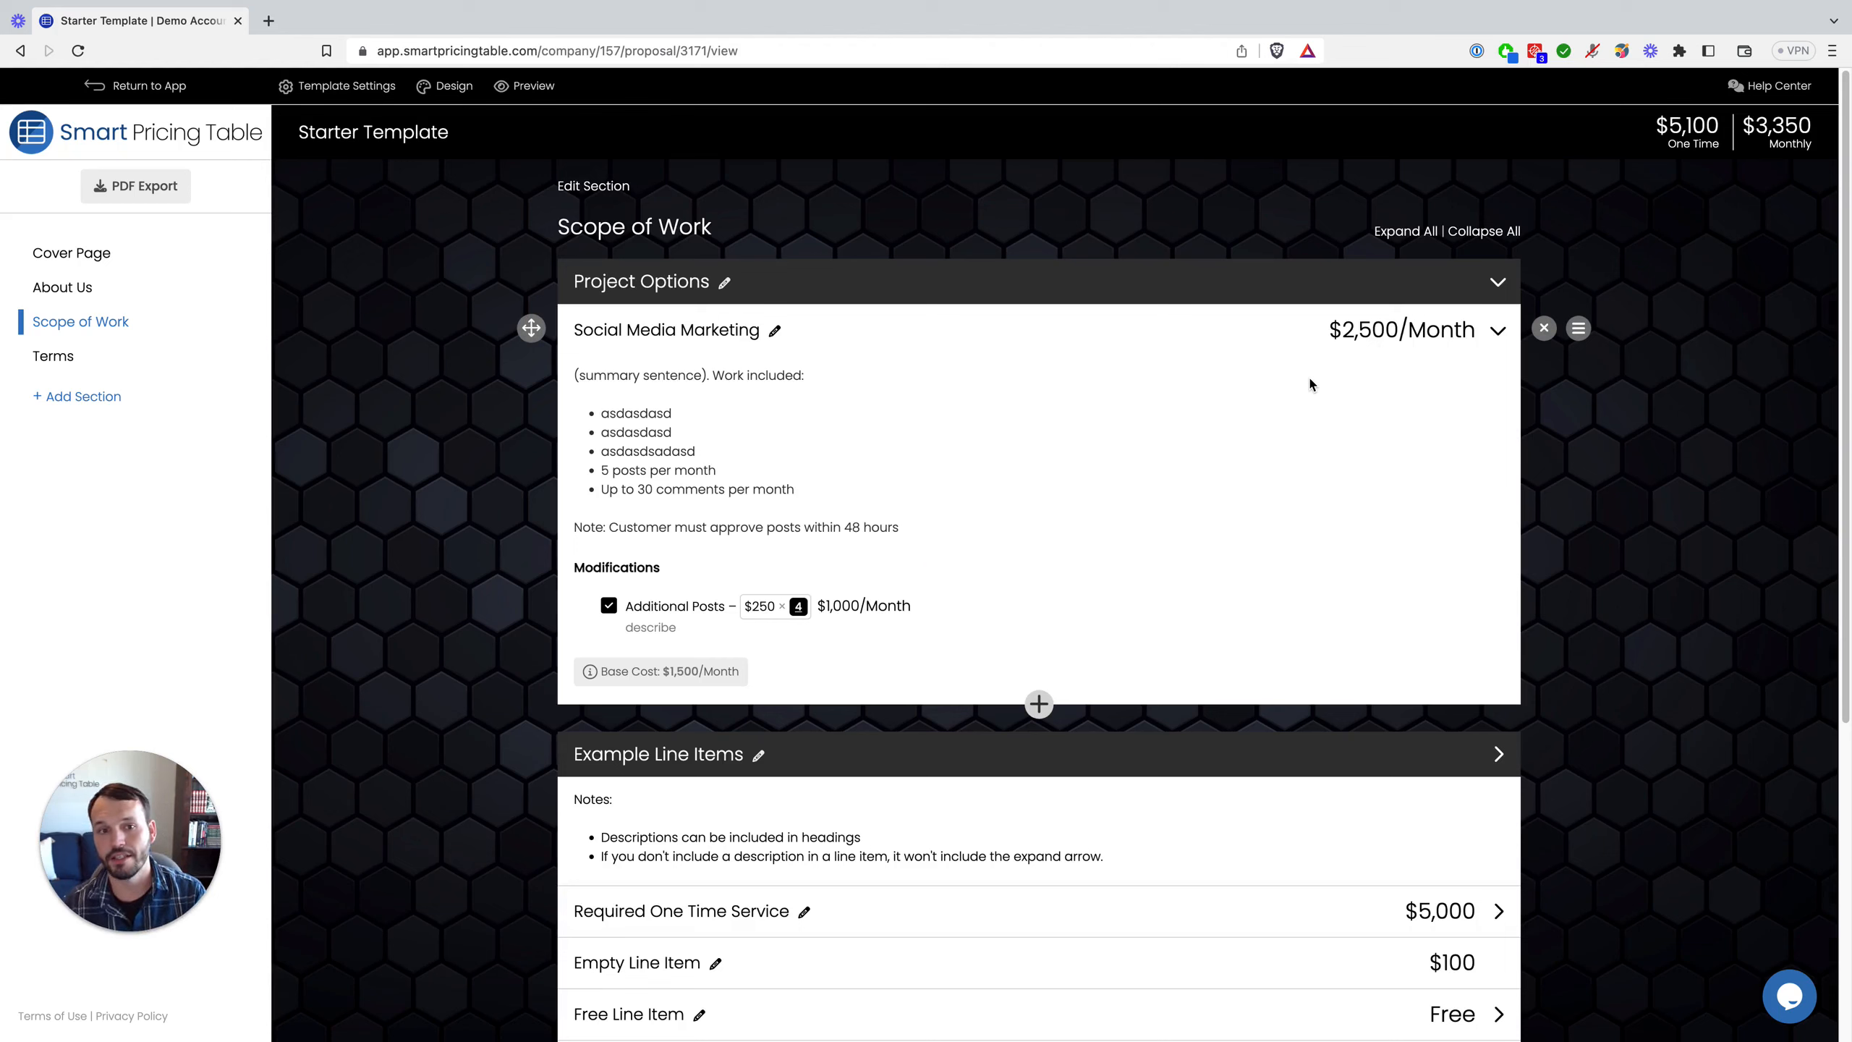
left_click(1578, 328)
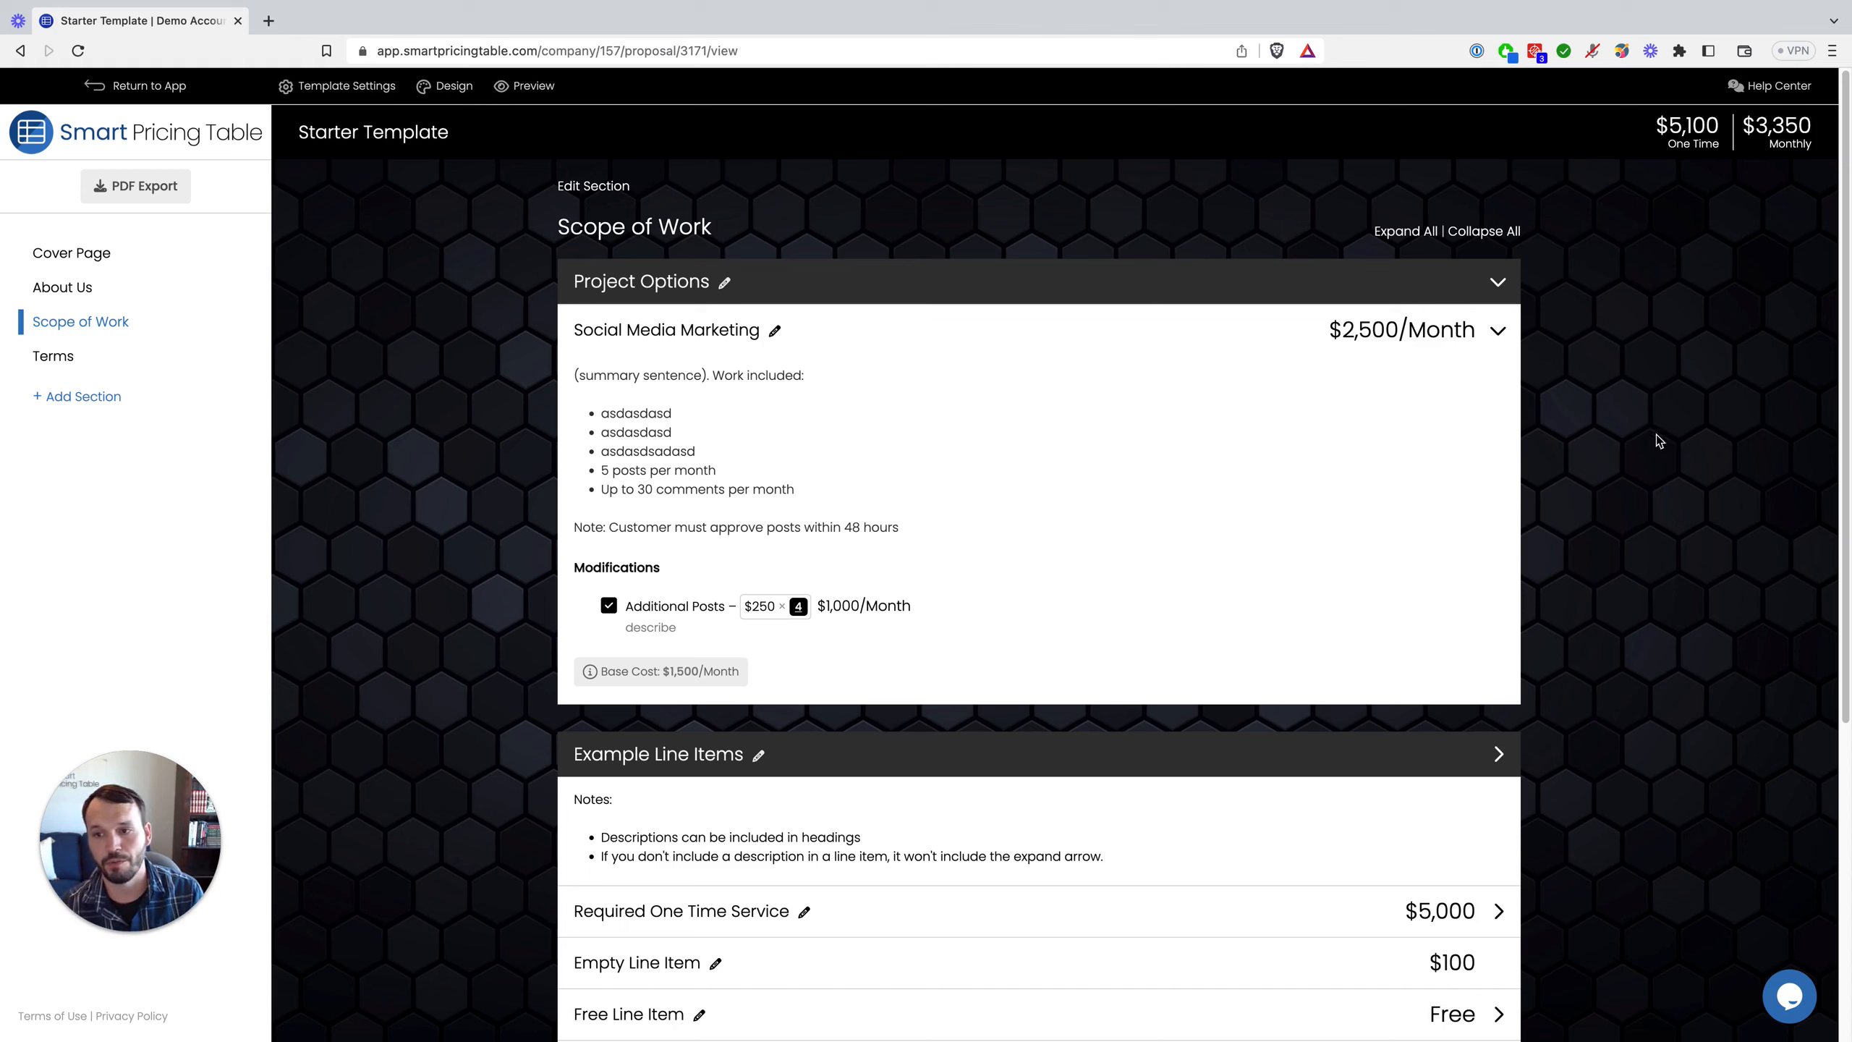
mouse_move(1476, 349)
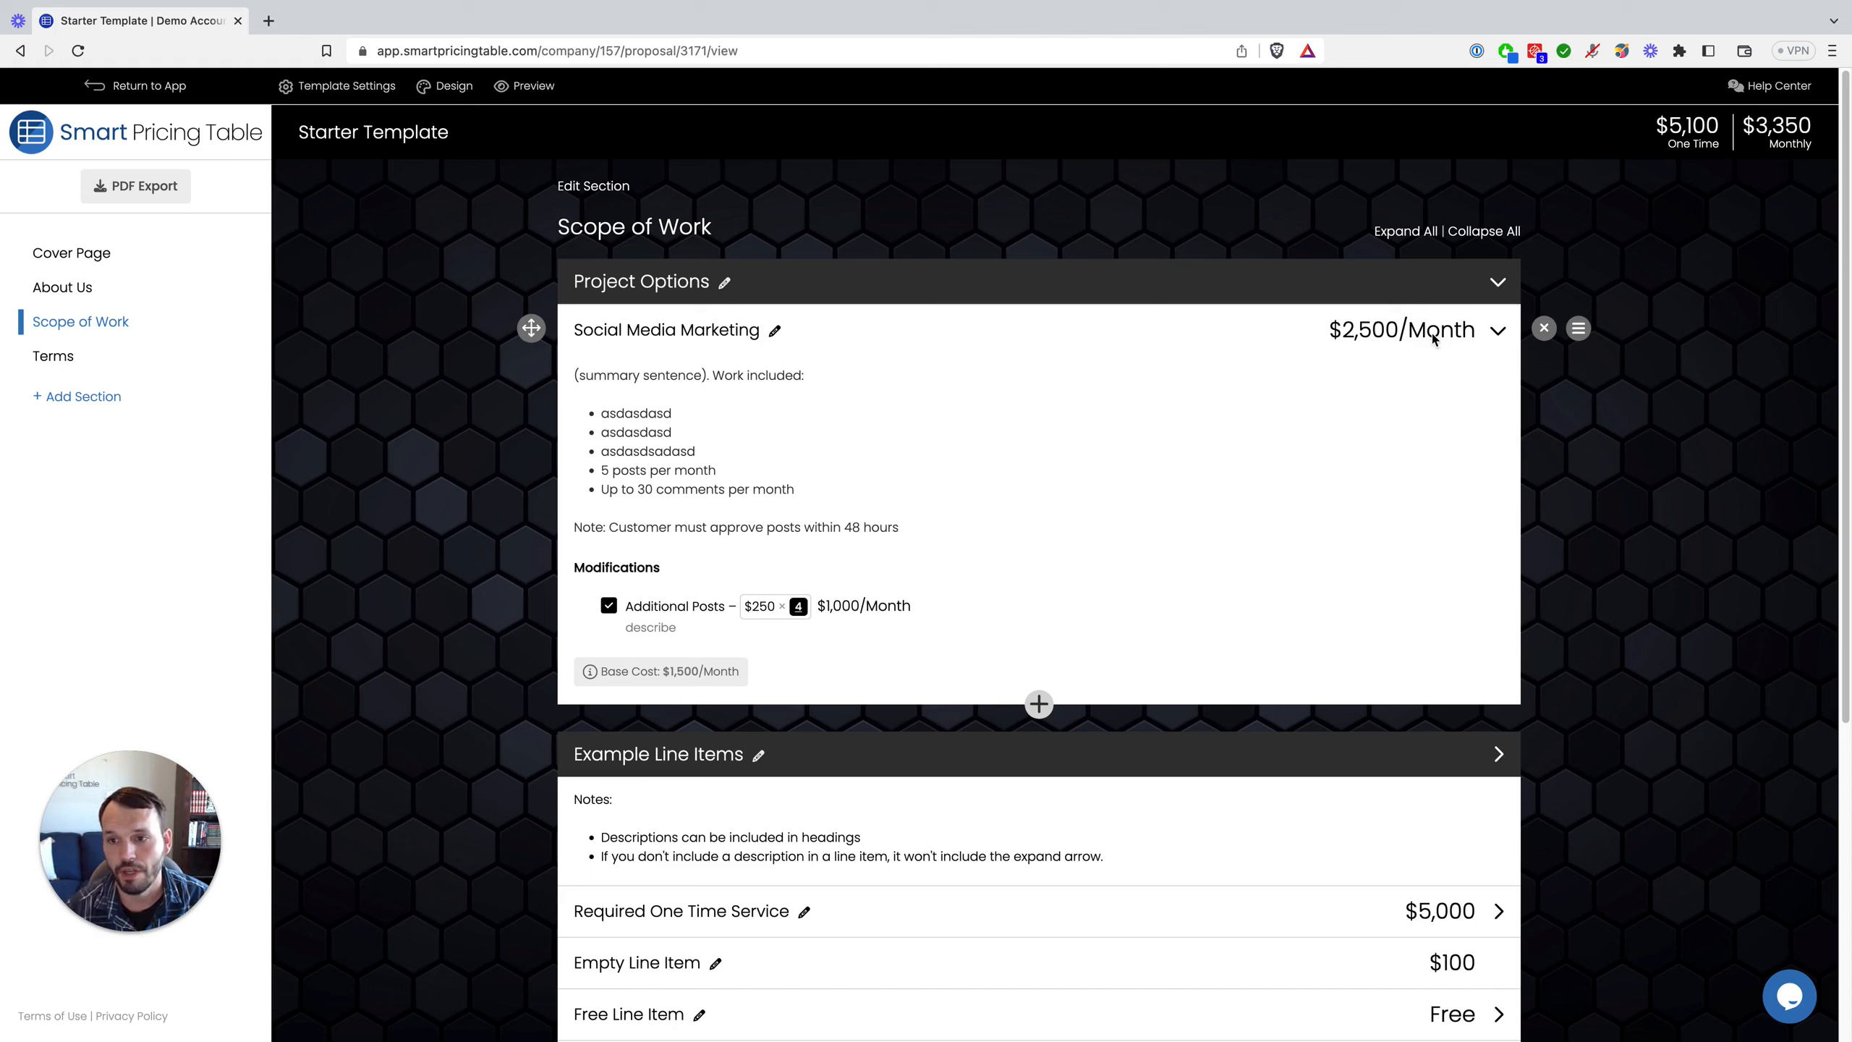
Step: Save Social Media Marketing to the library under a newly created 'Testing' tag
left_click(1579, 330)
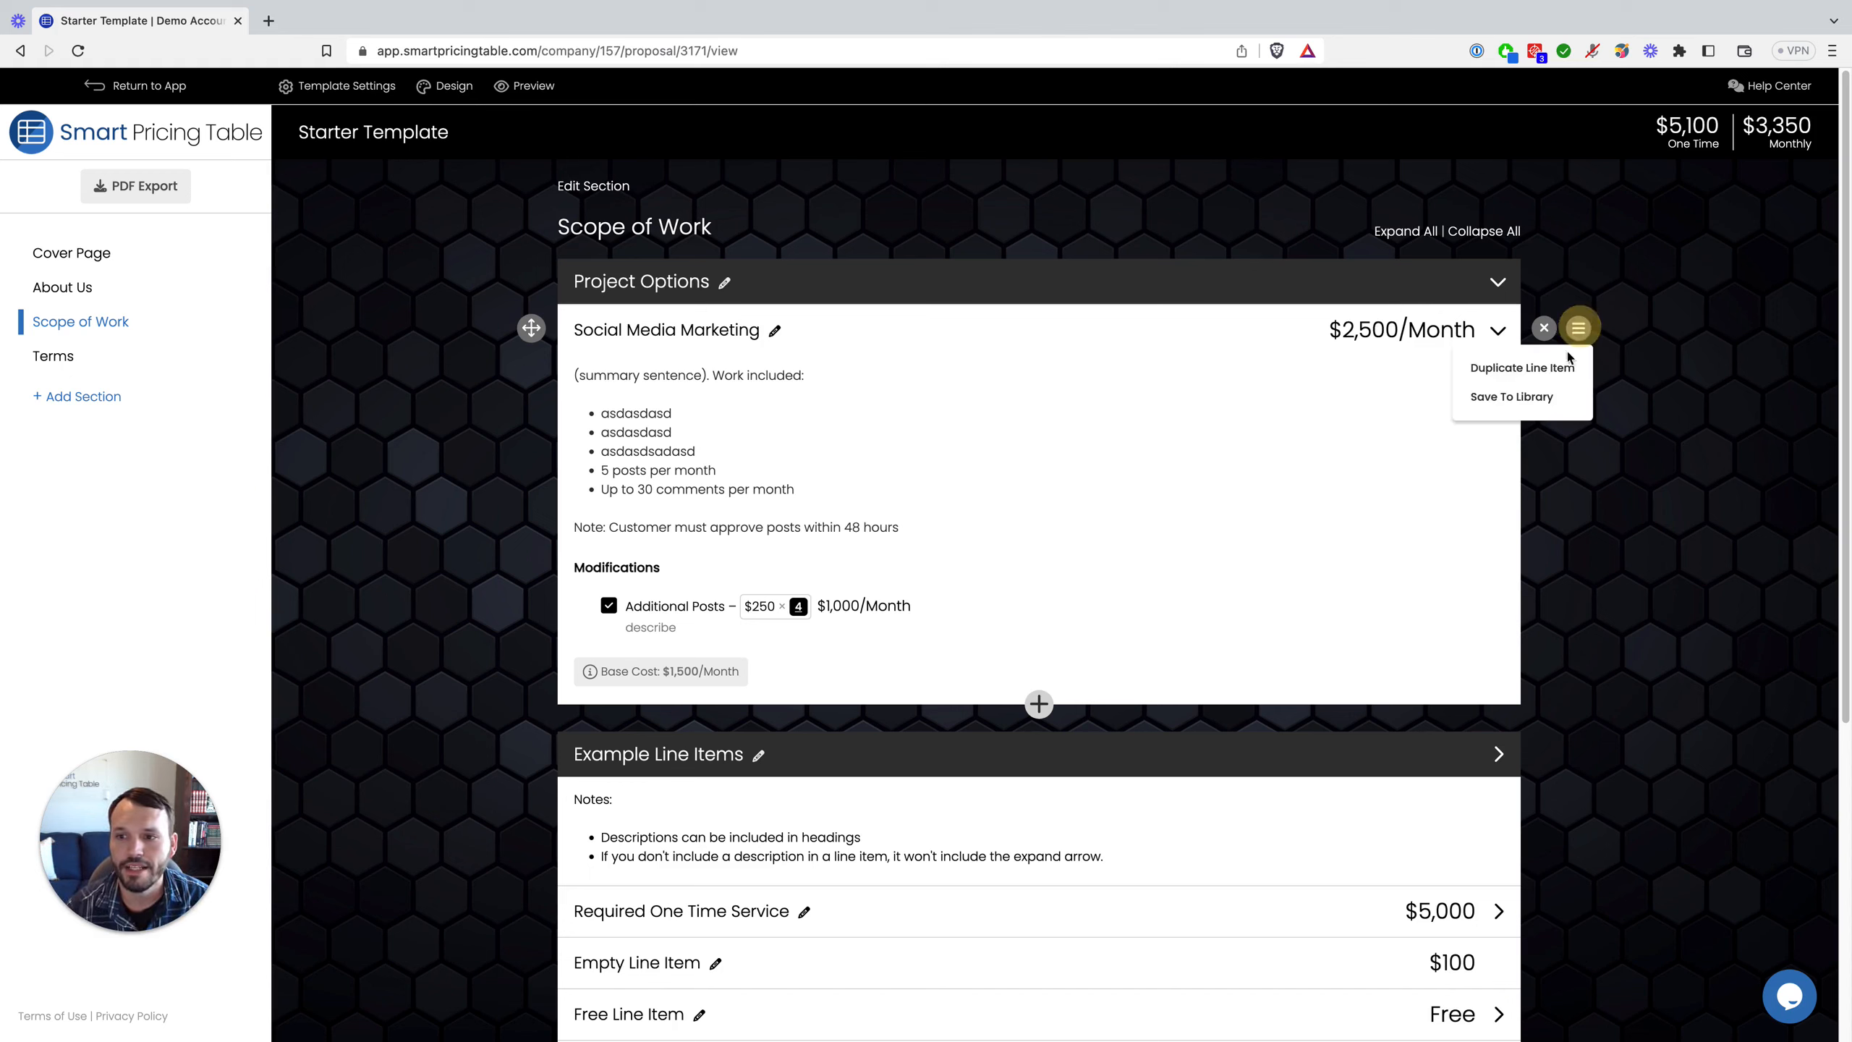
left_click(1556, 397)
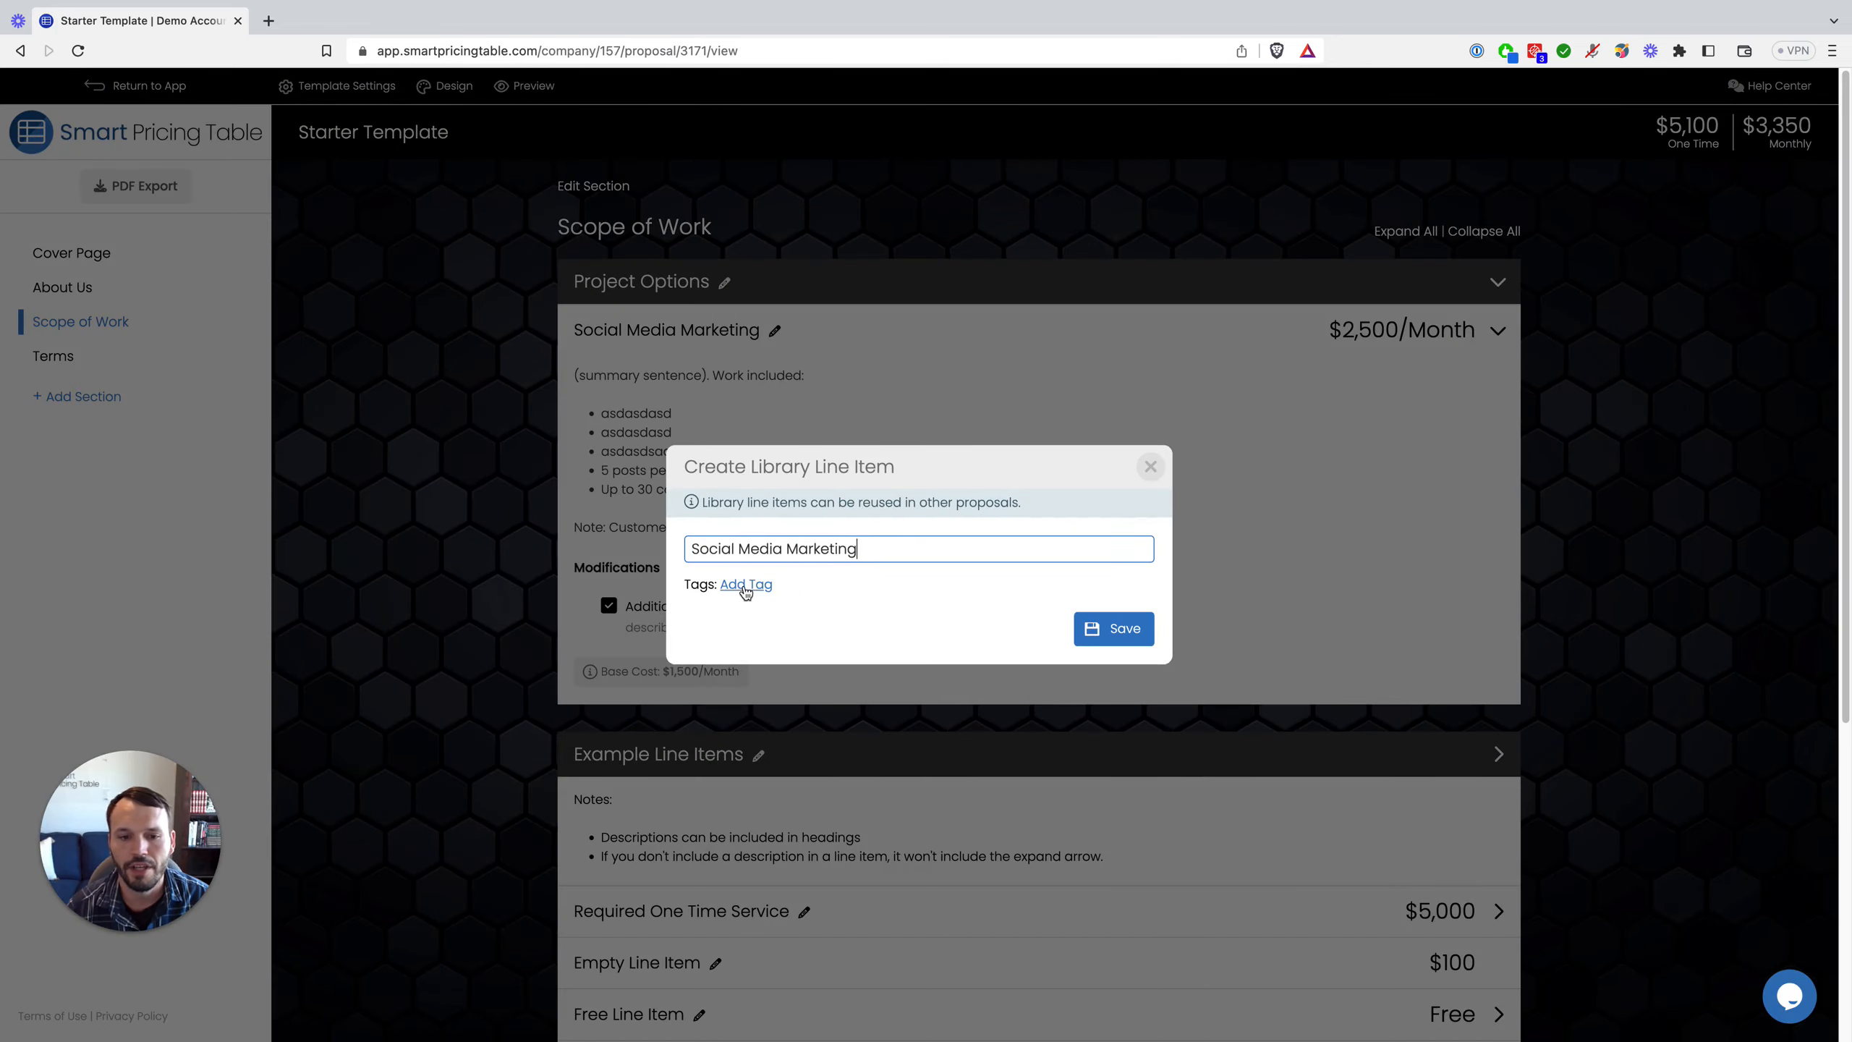
left_click(745, 584)
left_click(871, 601)
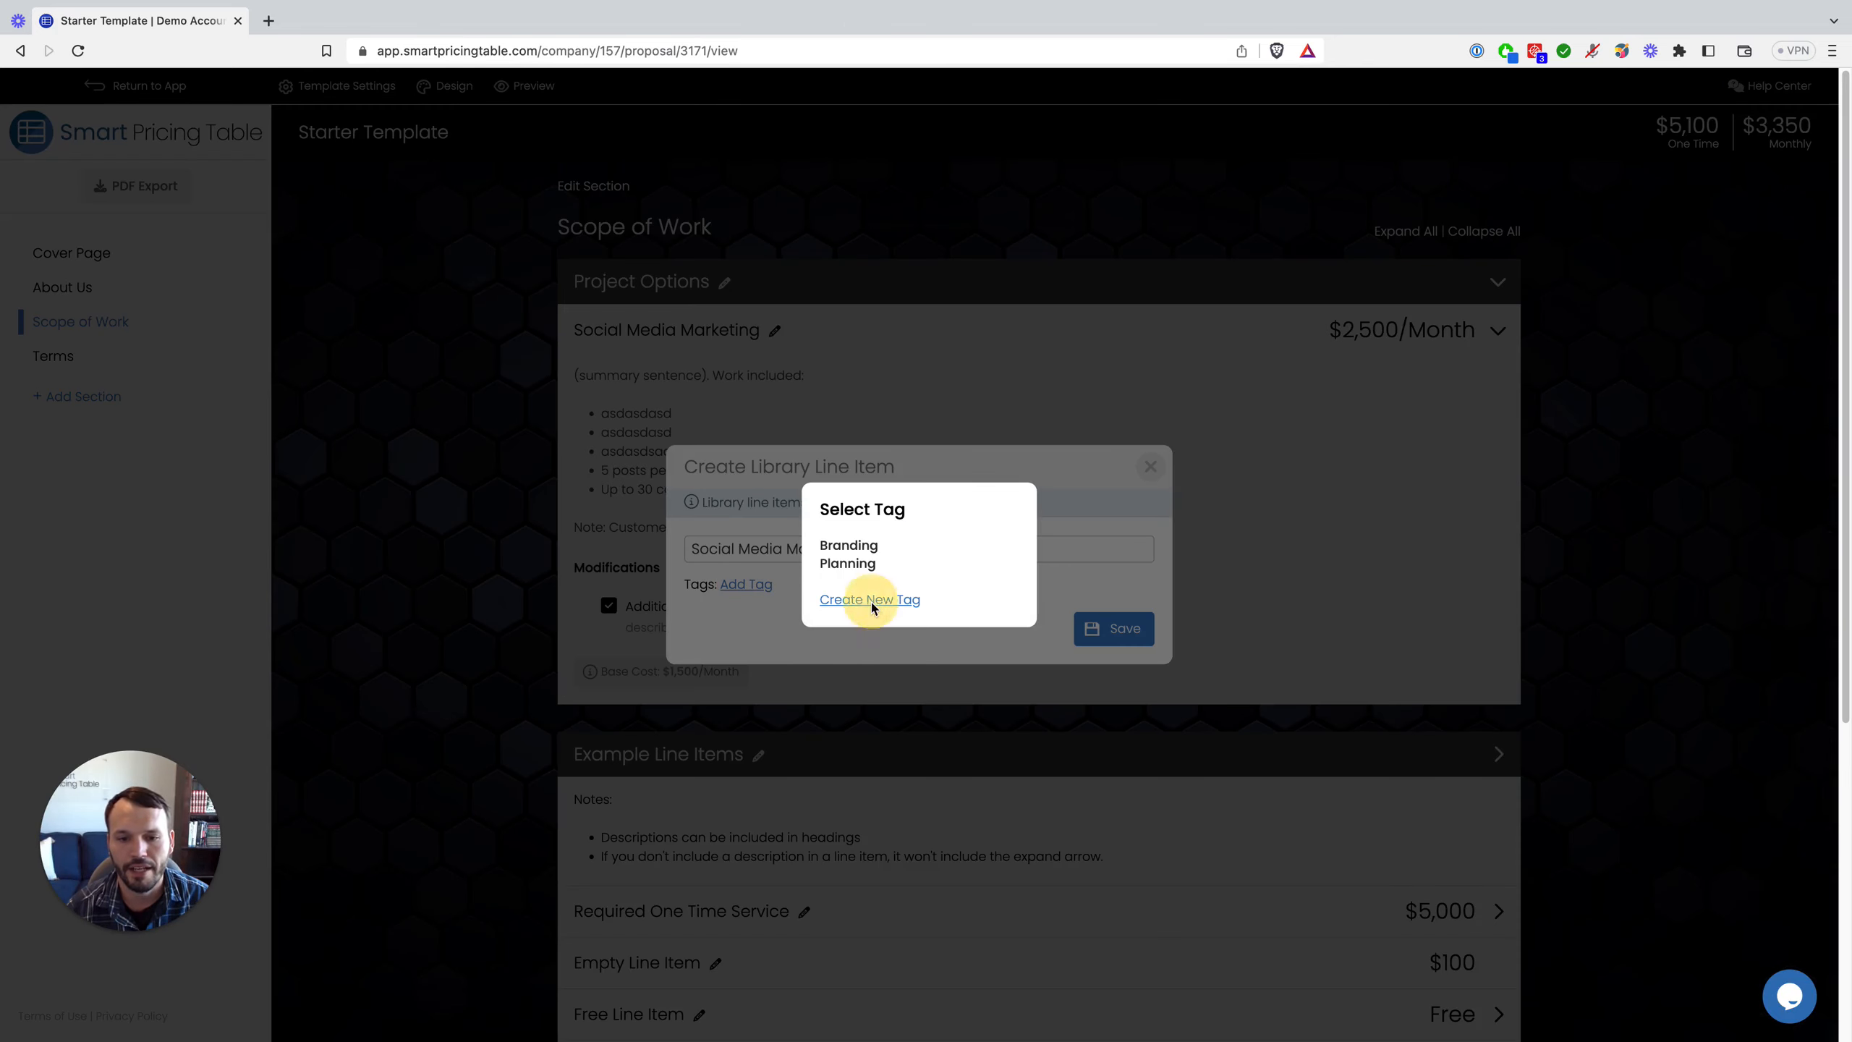
type("Testing")
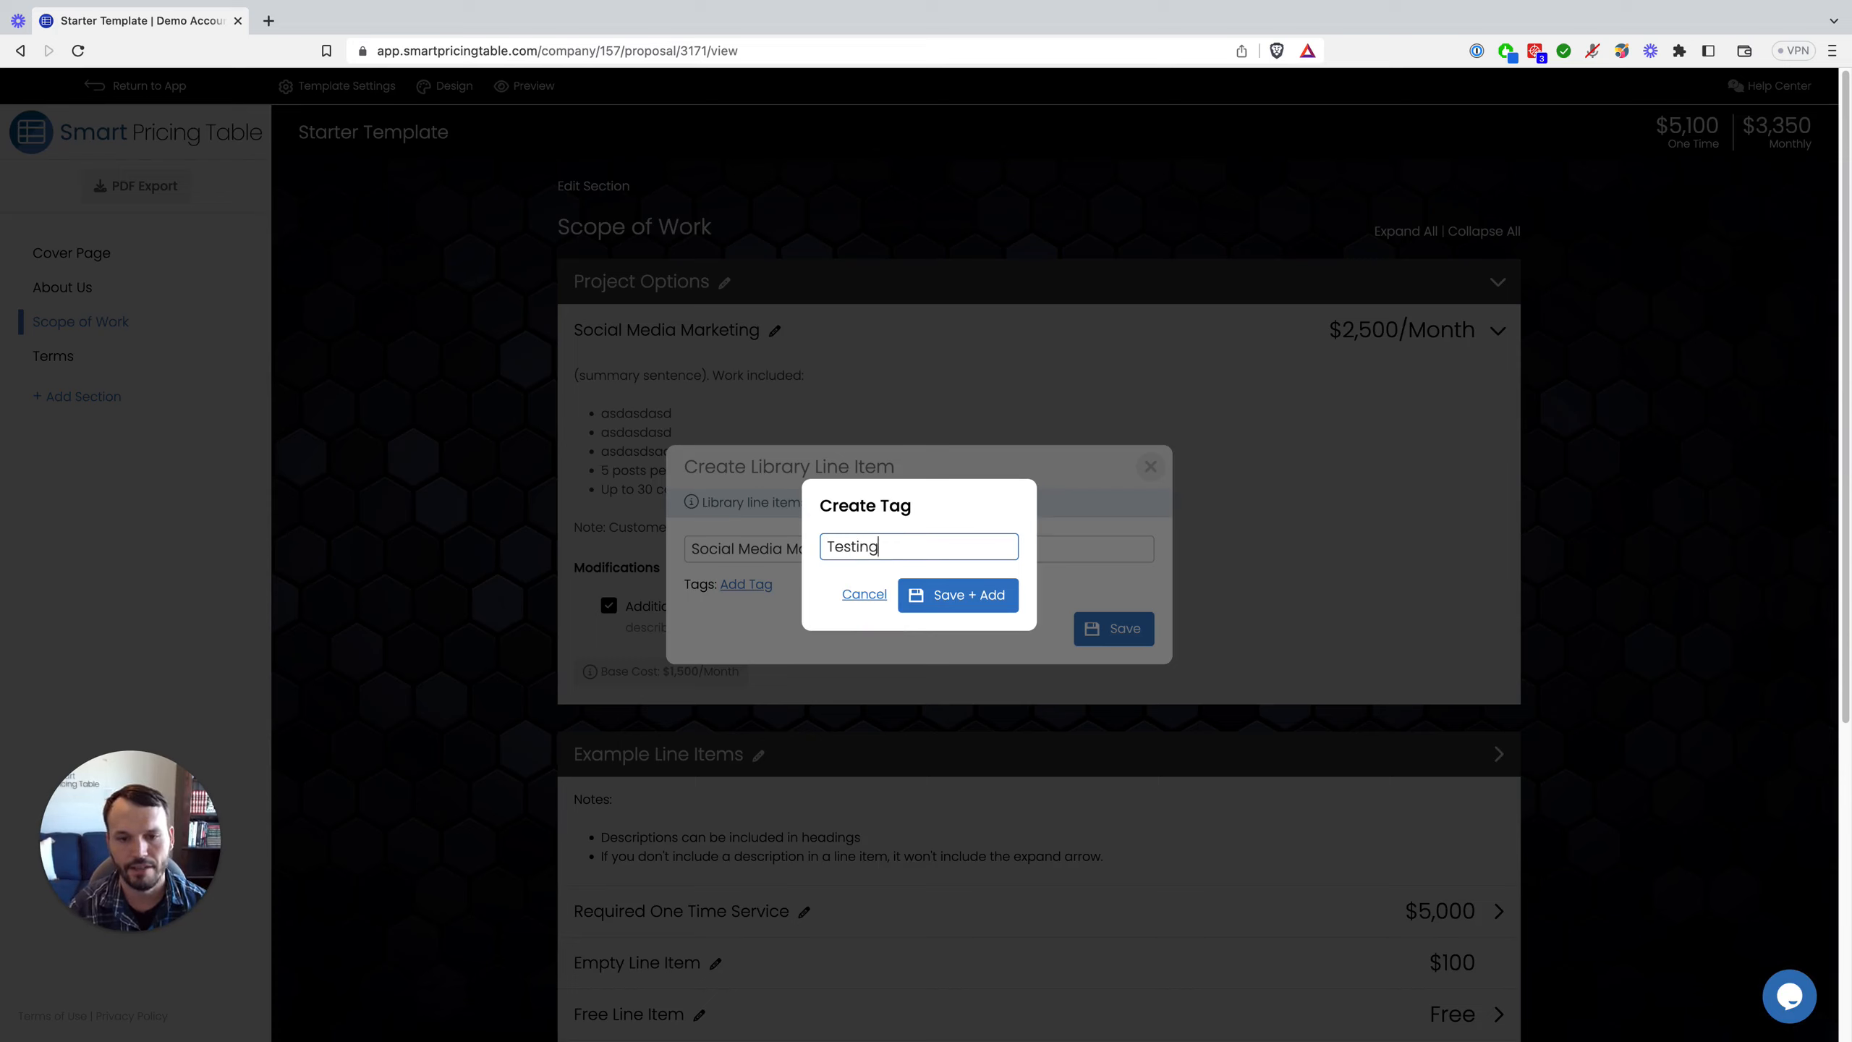
left_click(966, 603)
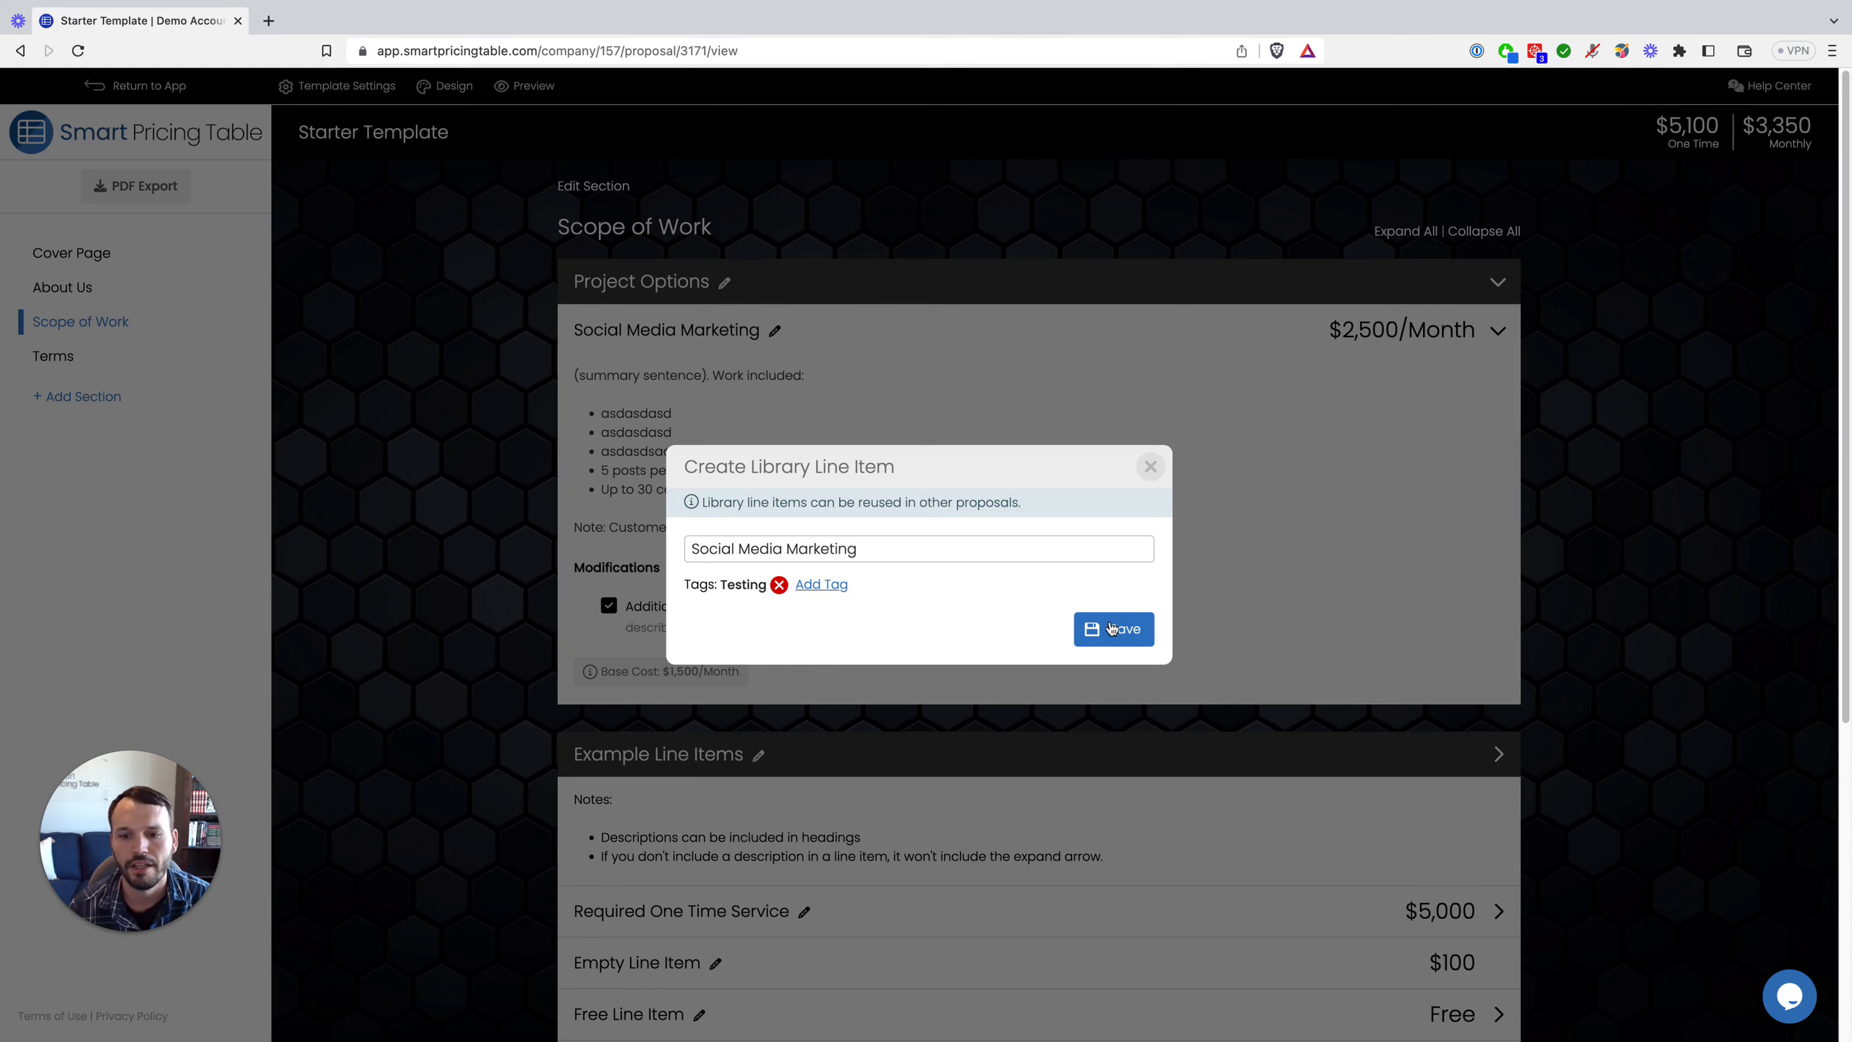
left_click(1118, 632)
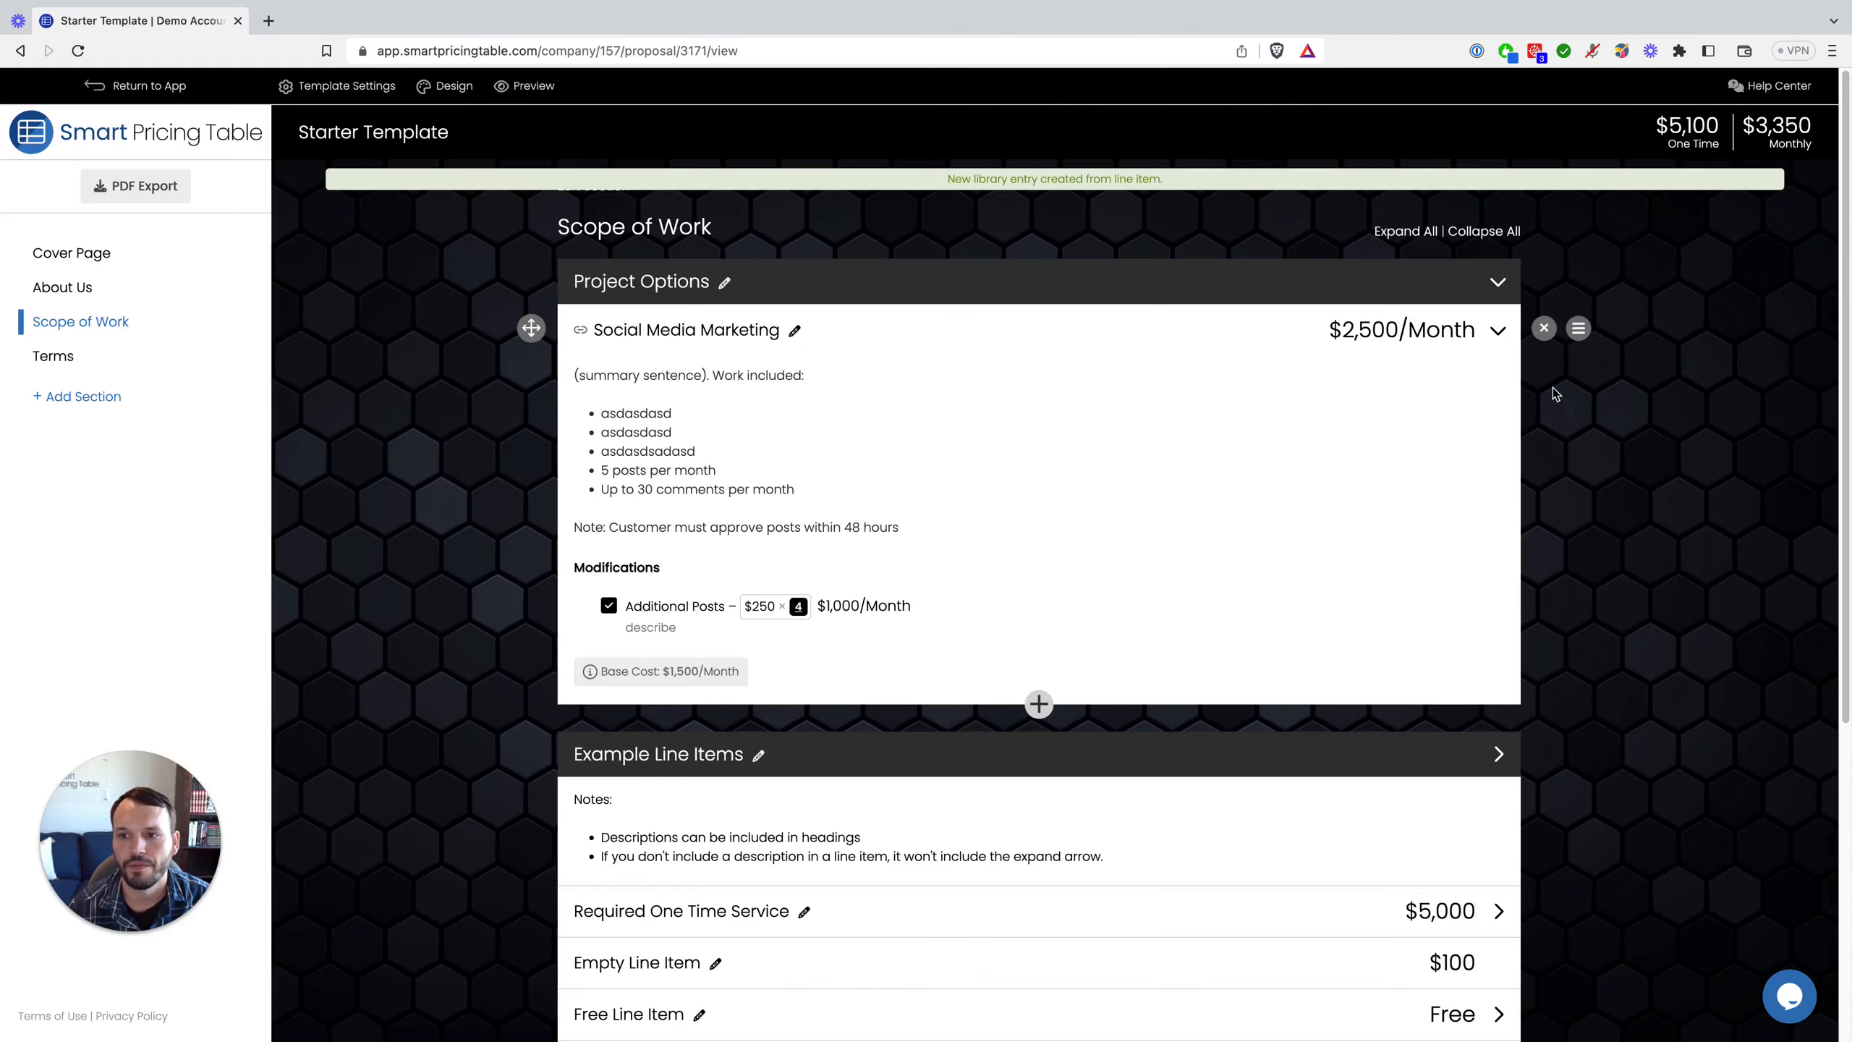
left_click(1544, 330)
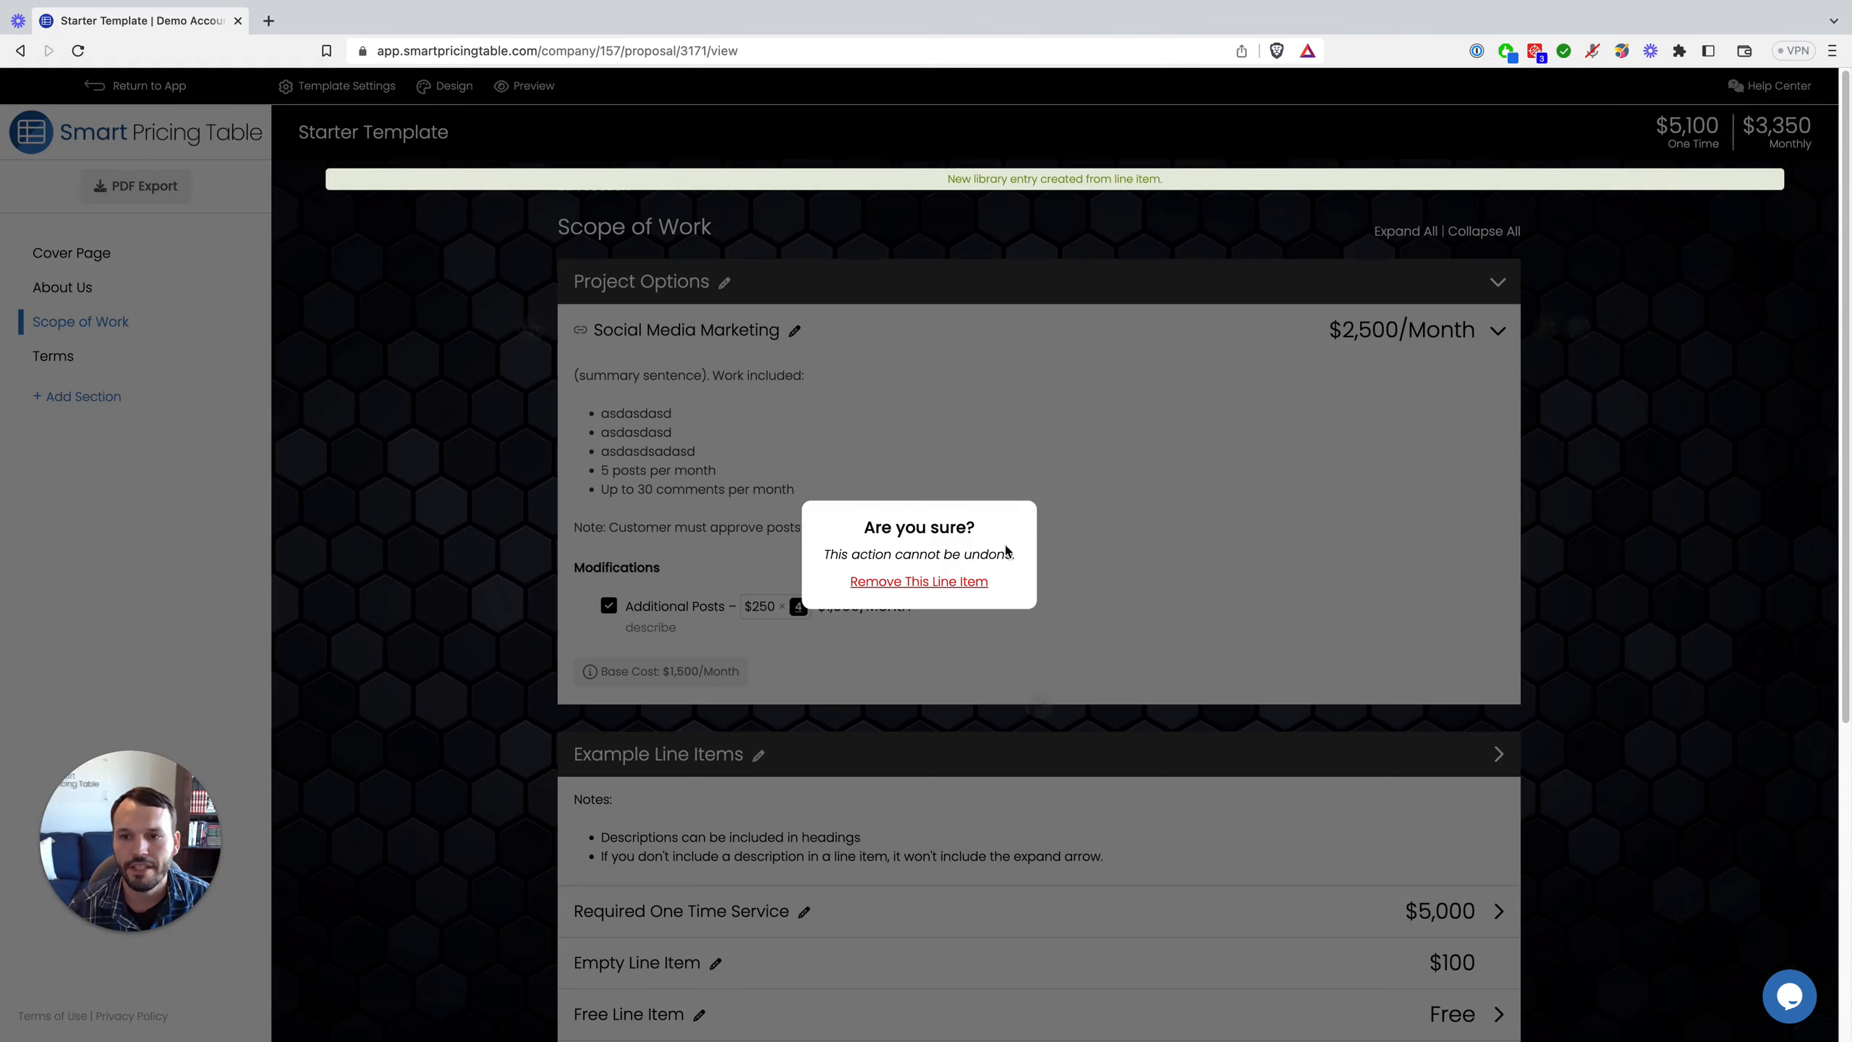
Step: Remove the Social Media Marketing item and reinsert it from the library via a 'soci' search
left_click(905, 580)
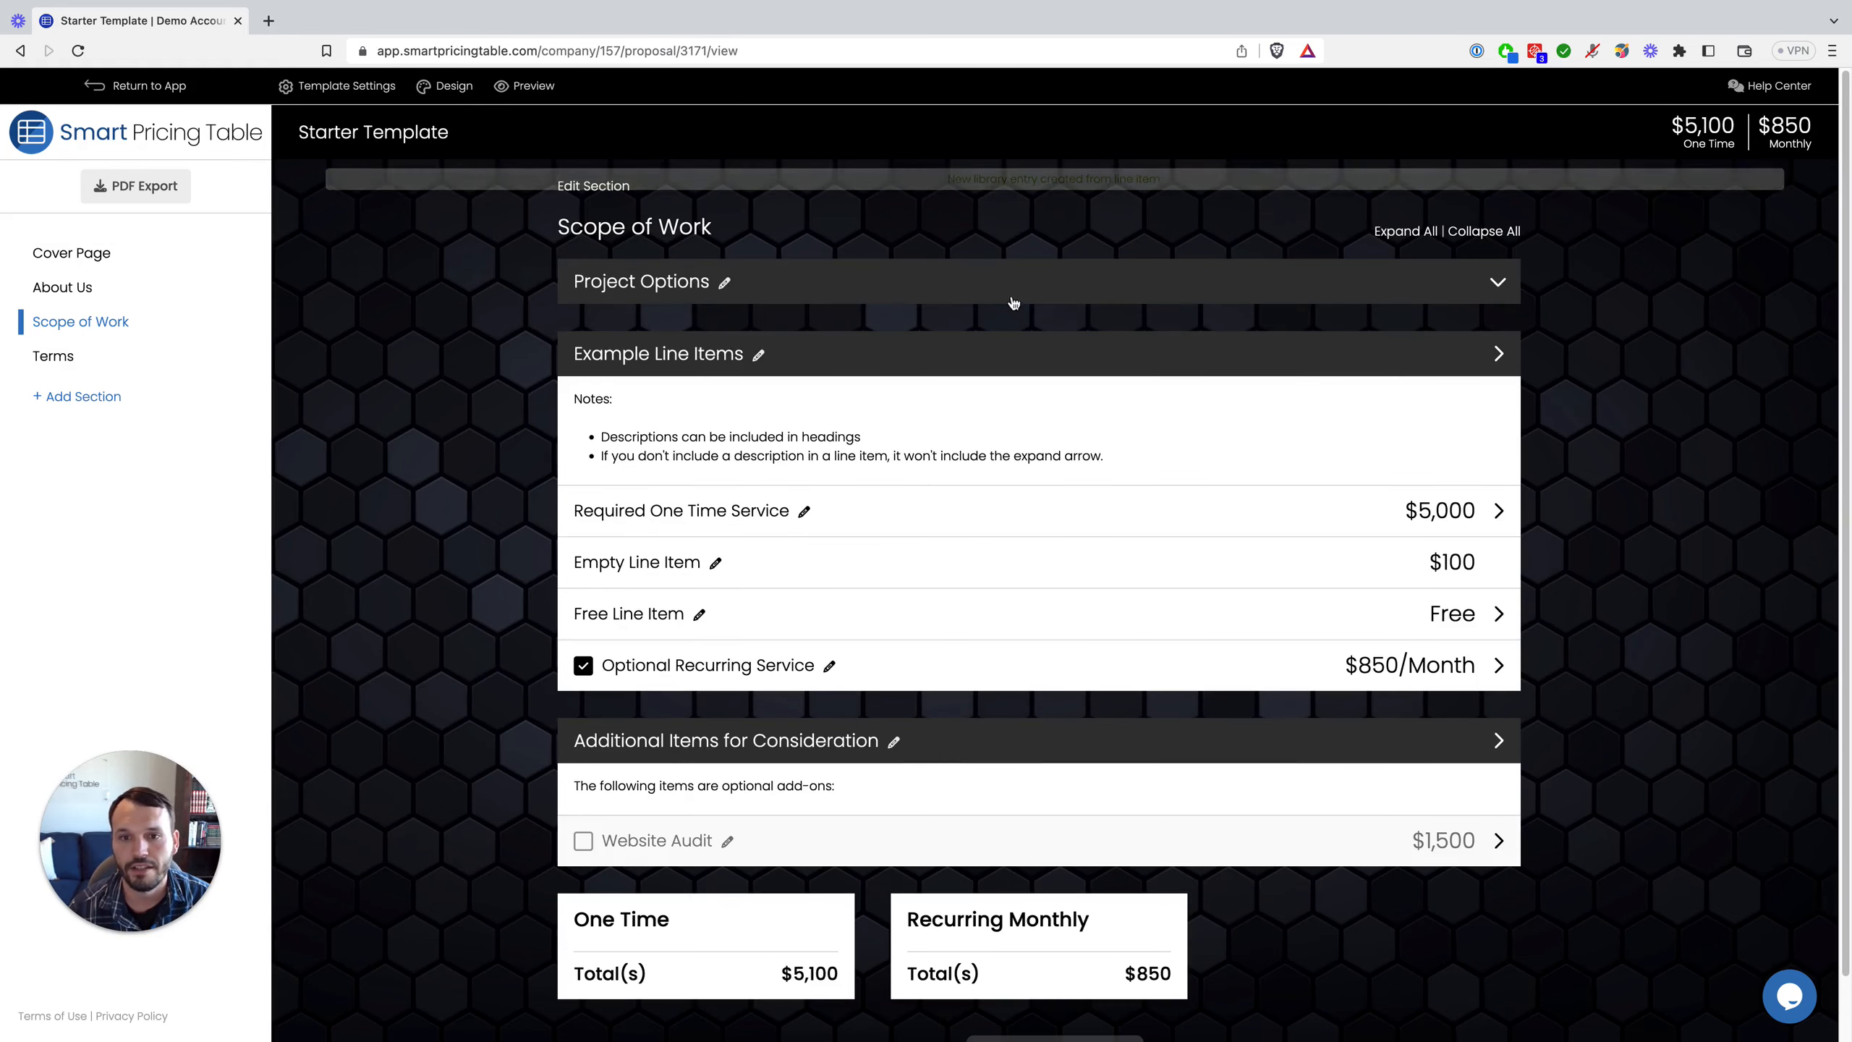
mouse_move(1040, 309)
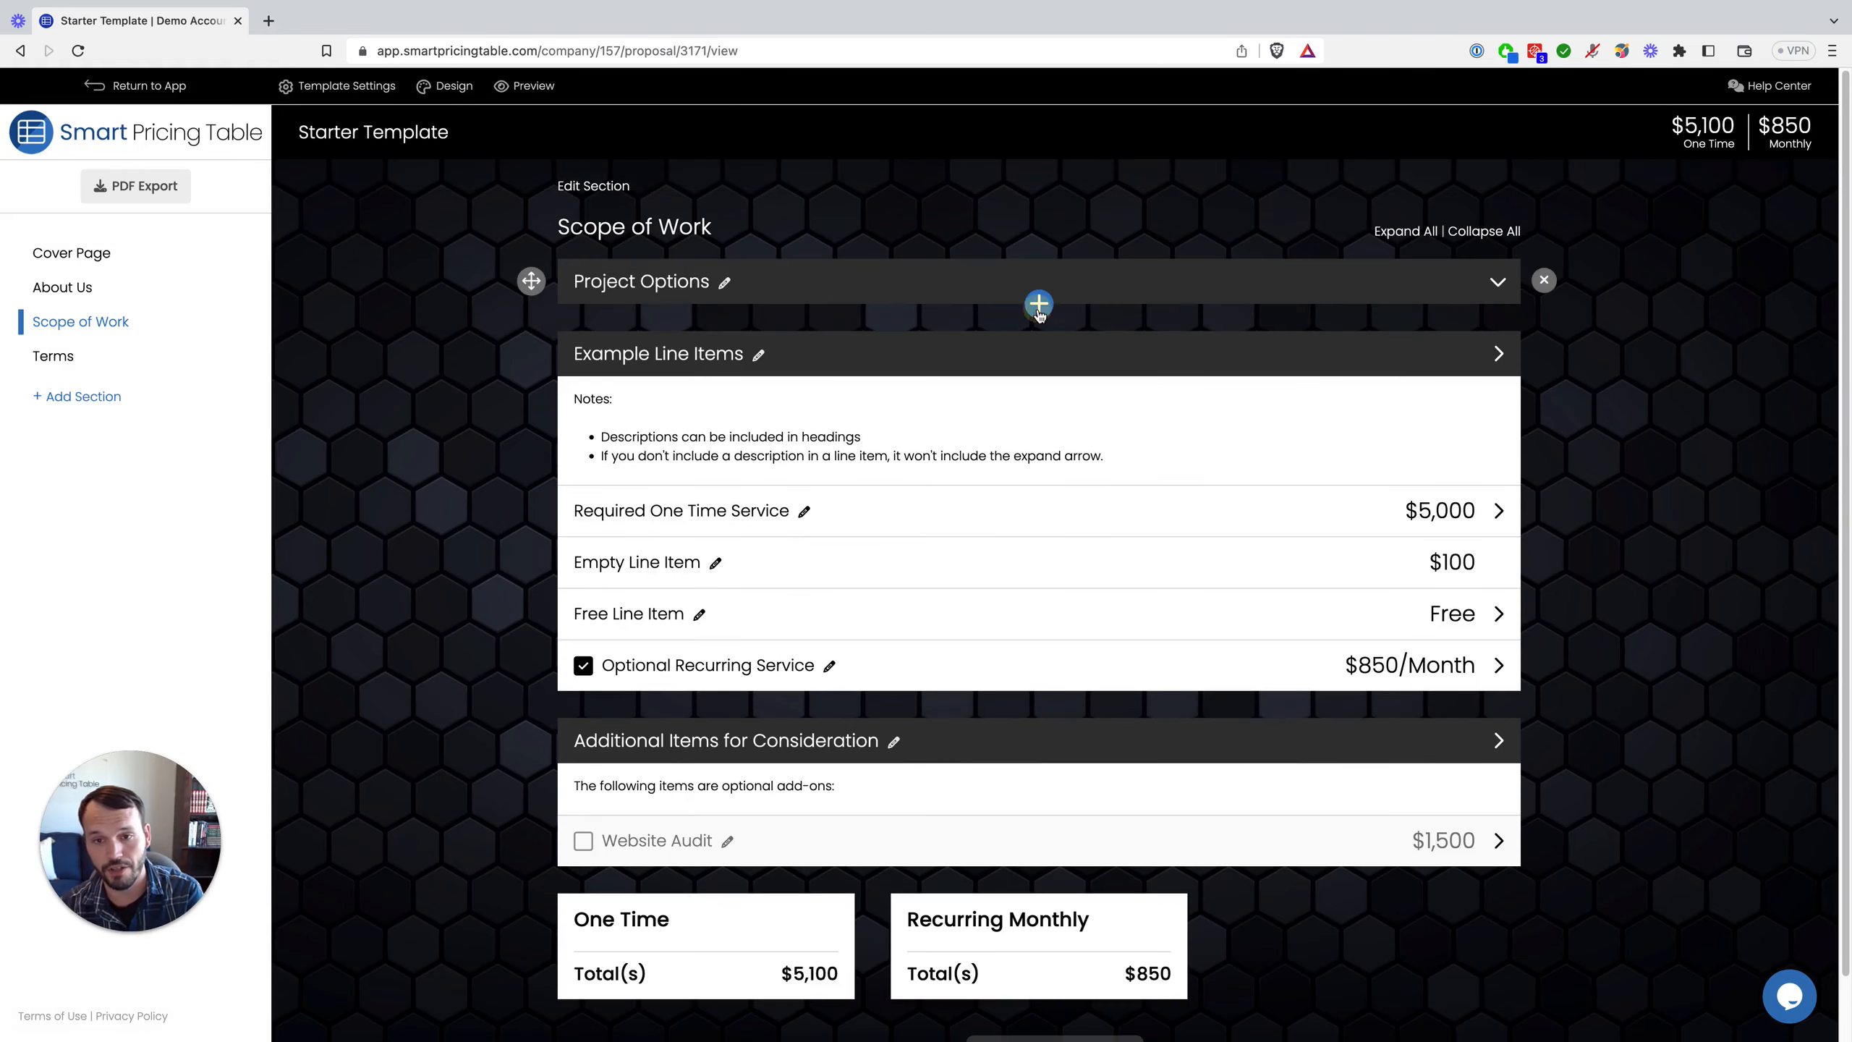
left_click(1039, 305)
type("soci")
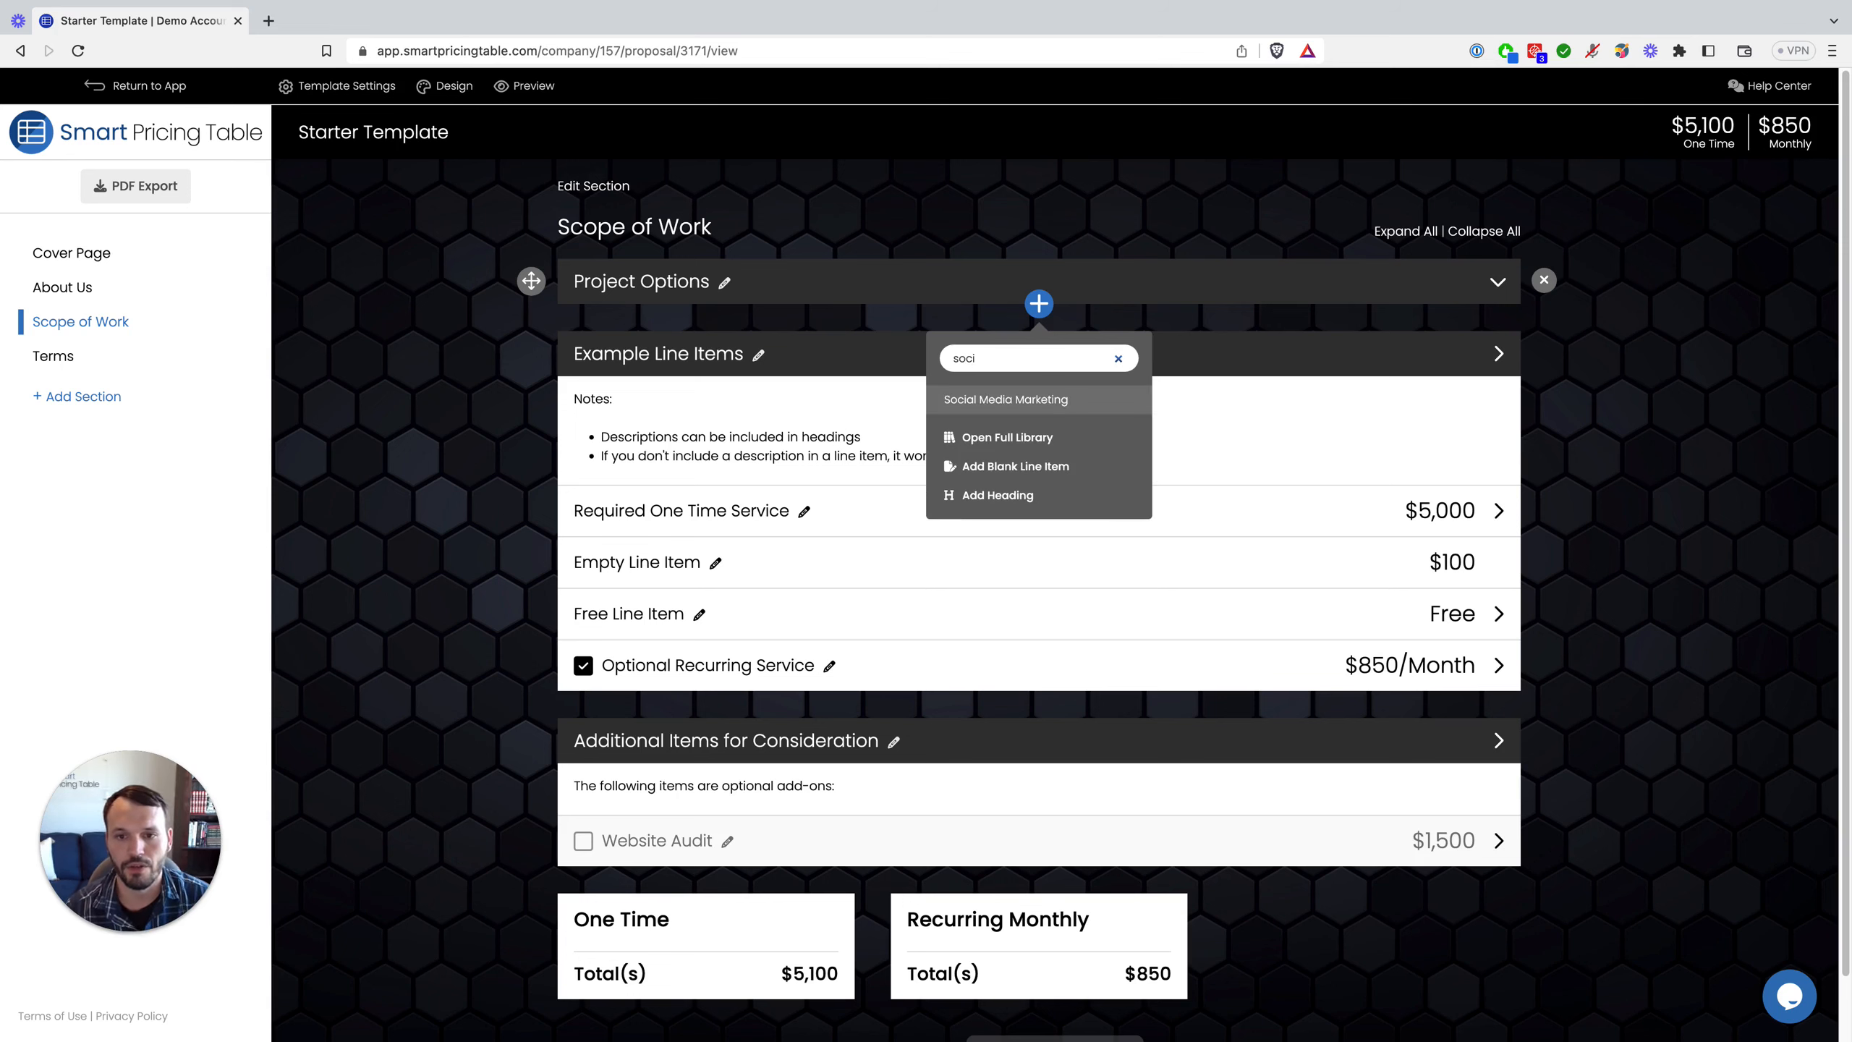
left_click(1036, 407)
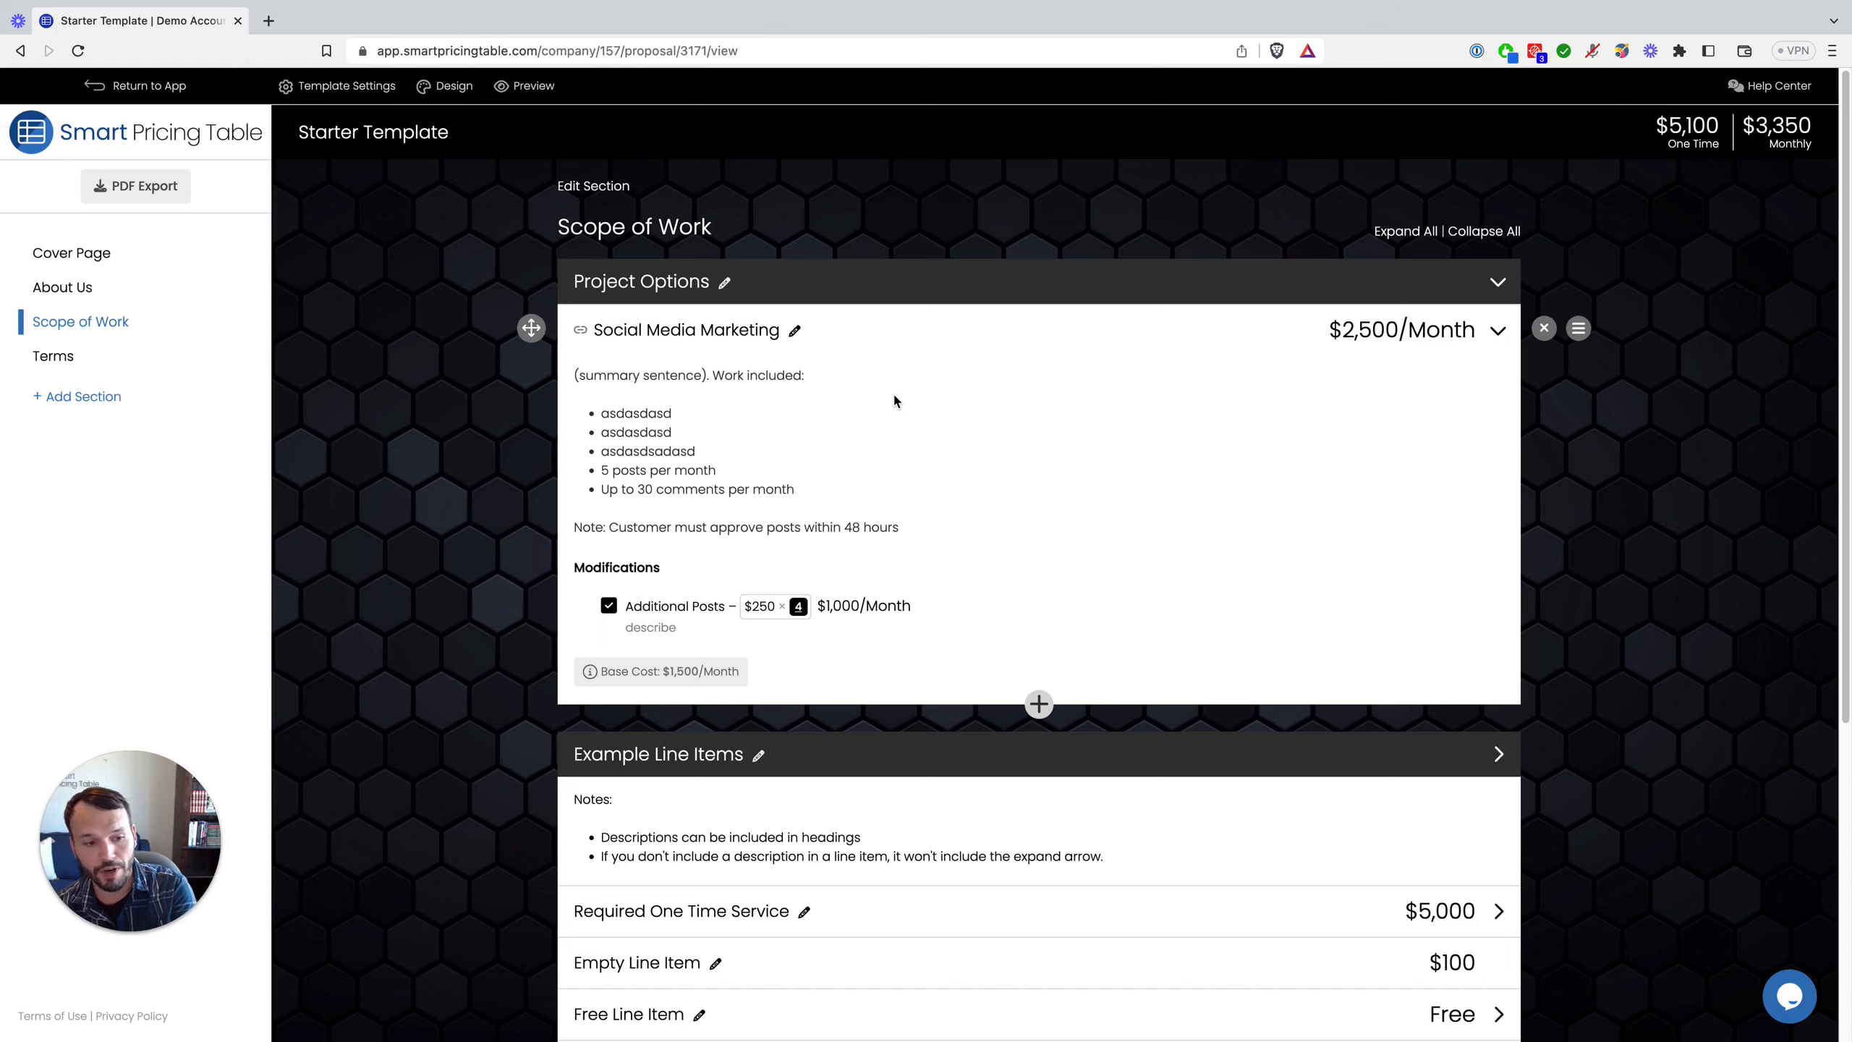
Step: Turn quantity on for the linked Social Media Marketing item and save it
left_click(742, 336)
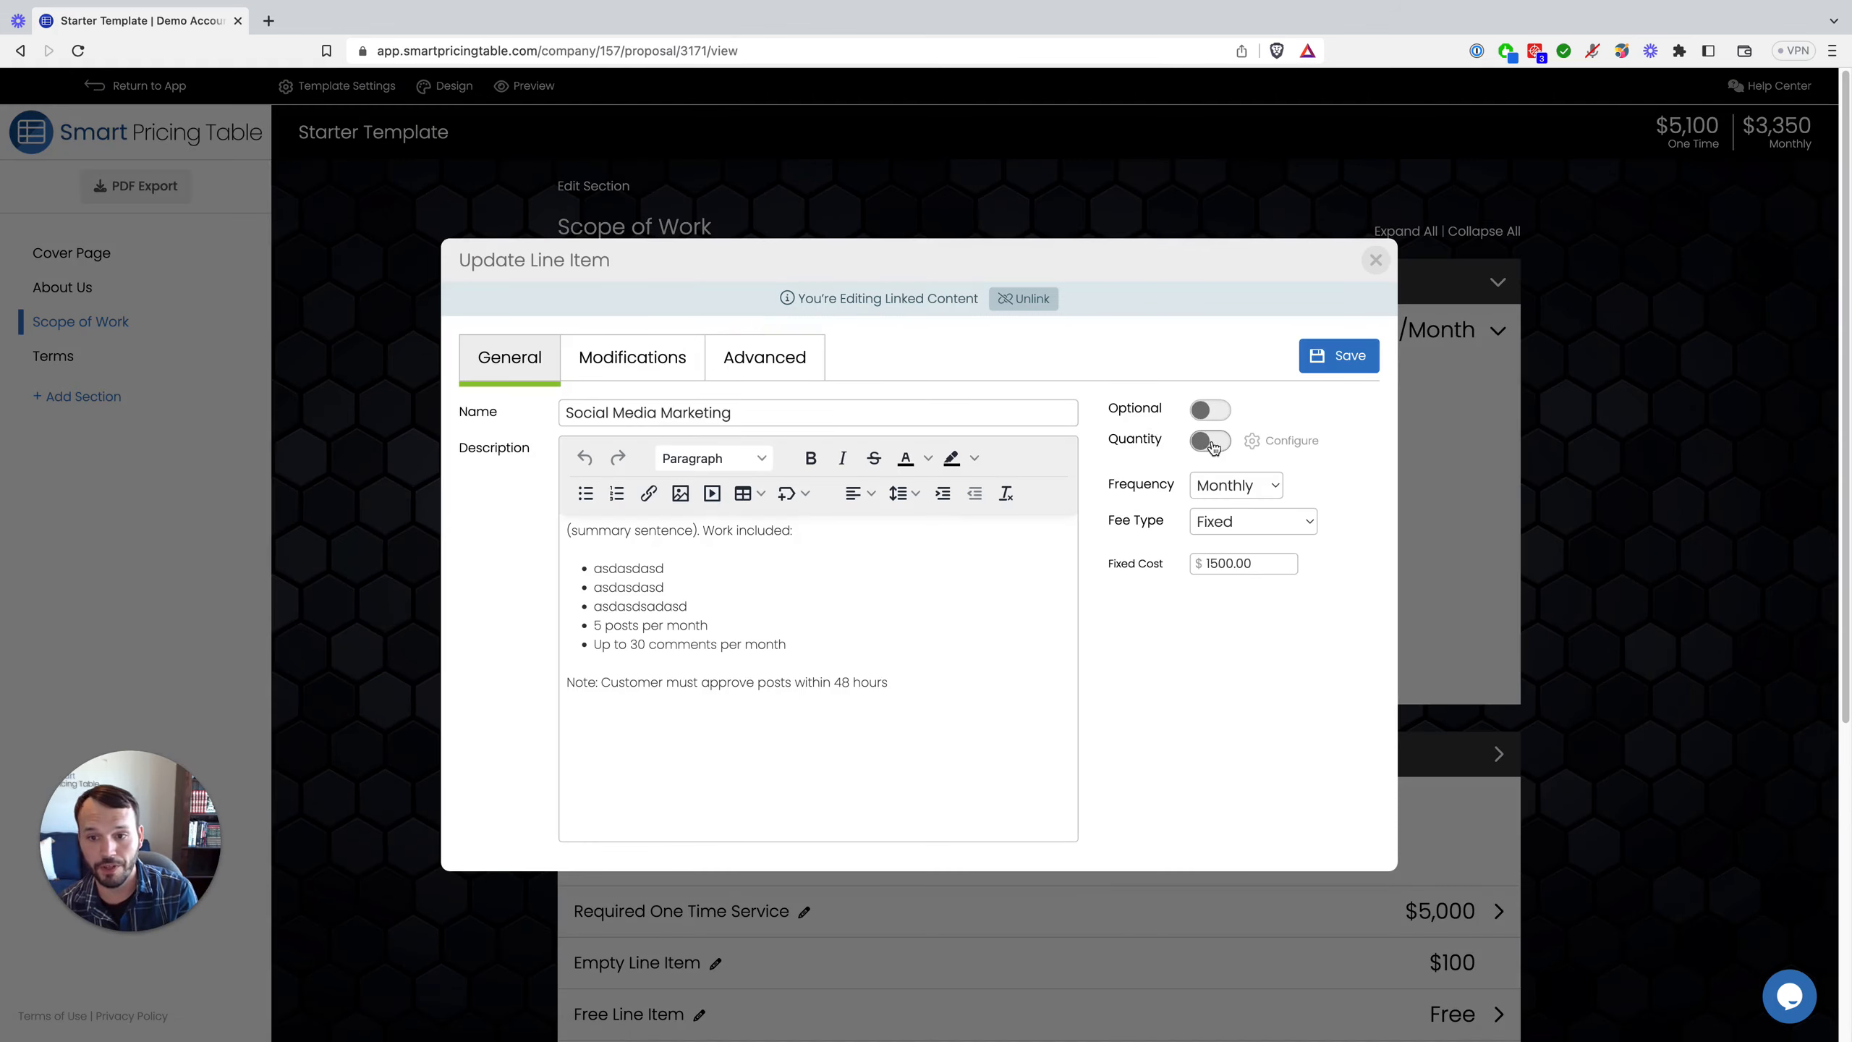
left_click(1211, 441)
left_click(1340, 357)
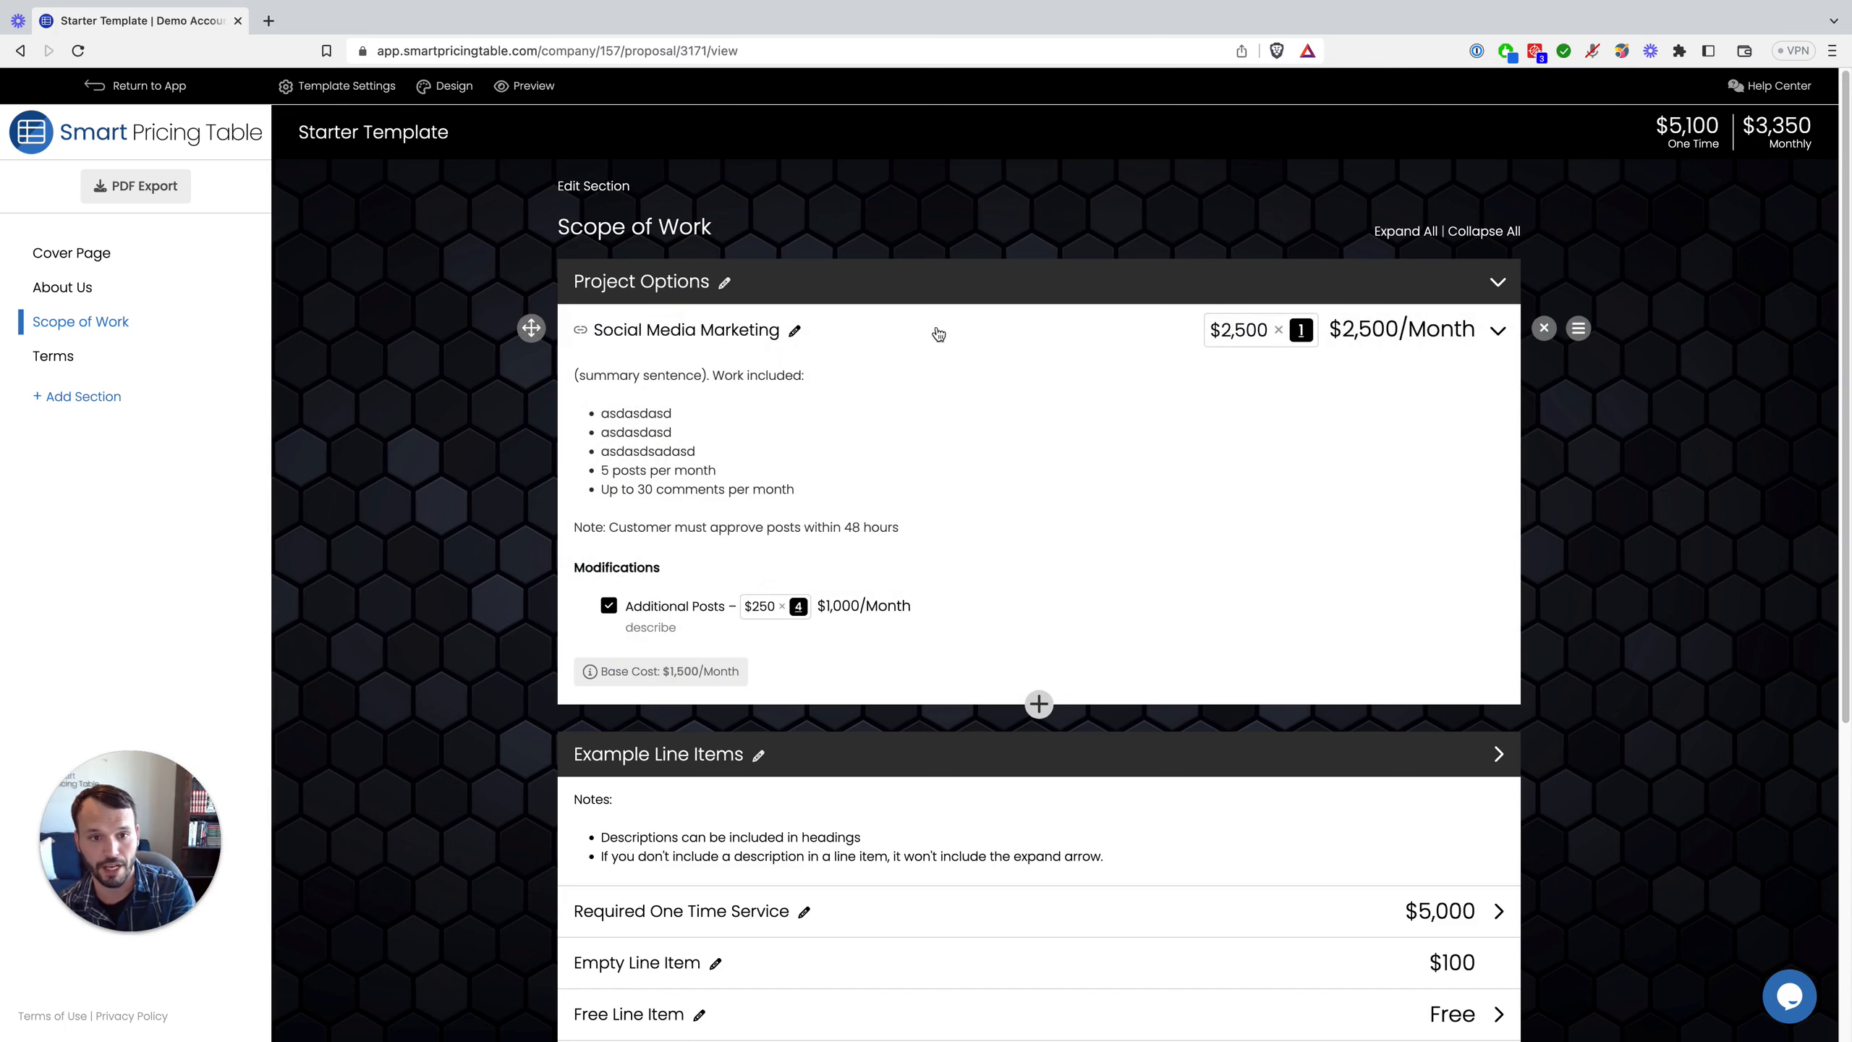
left_click(726, 330)
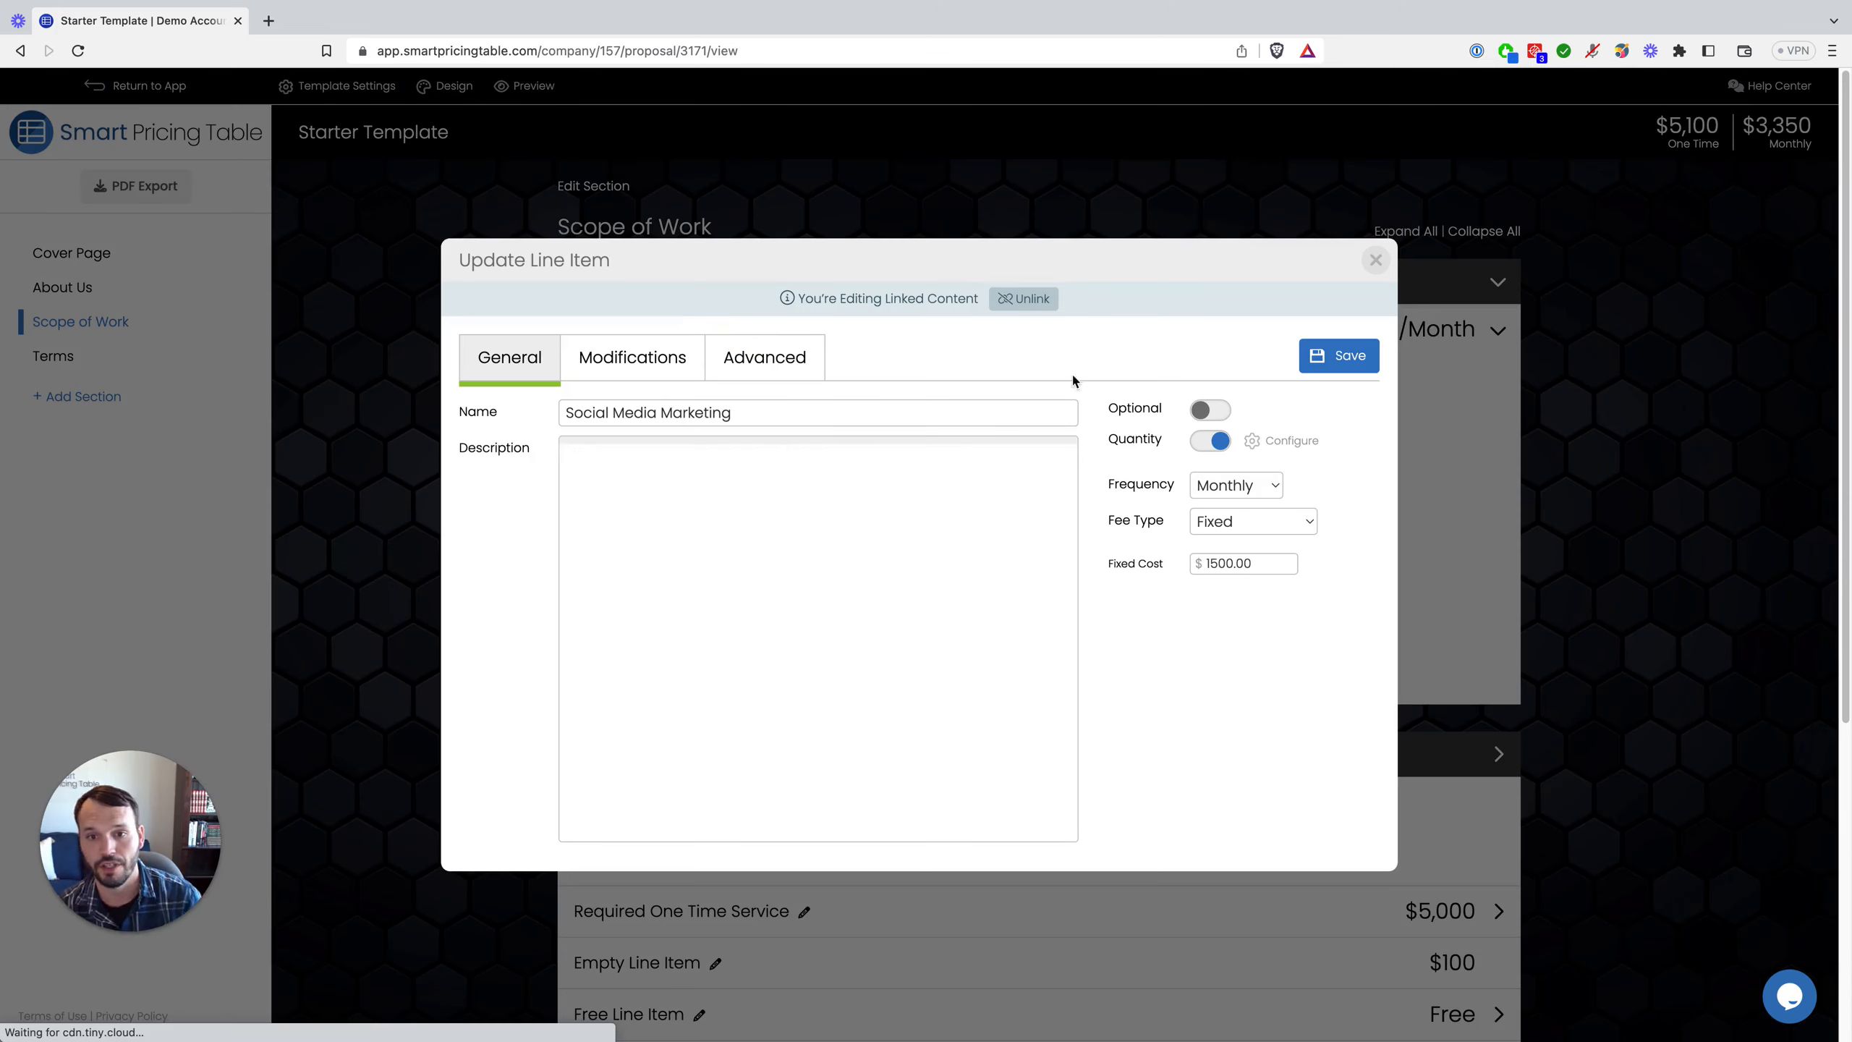
left_click(1376, 260)
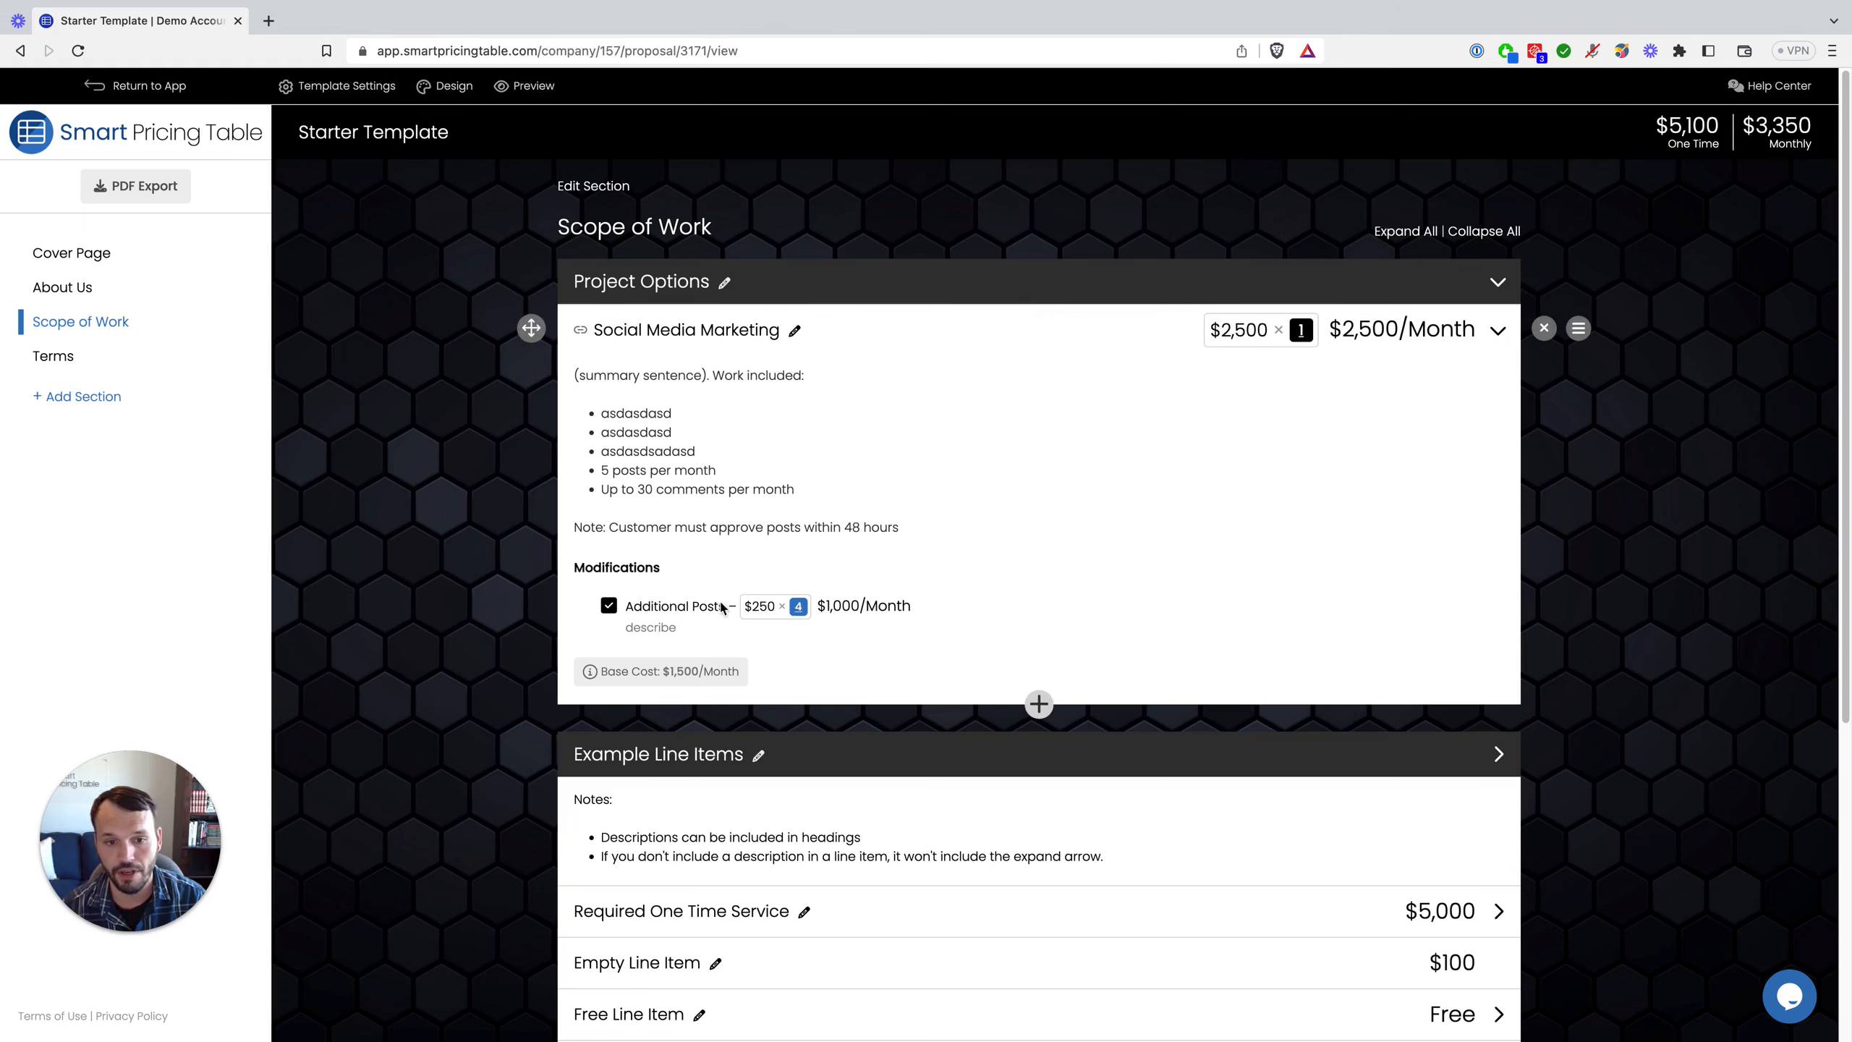
Step: Switch quantity back off, keep Monthly frequency and Fixed fee type, and view the item's modifications
left_click(697, 331)
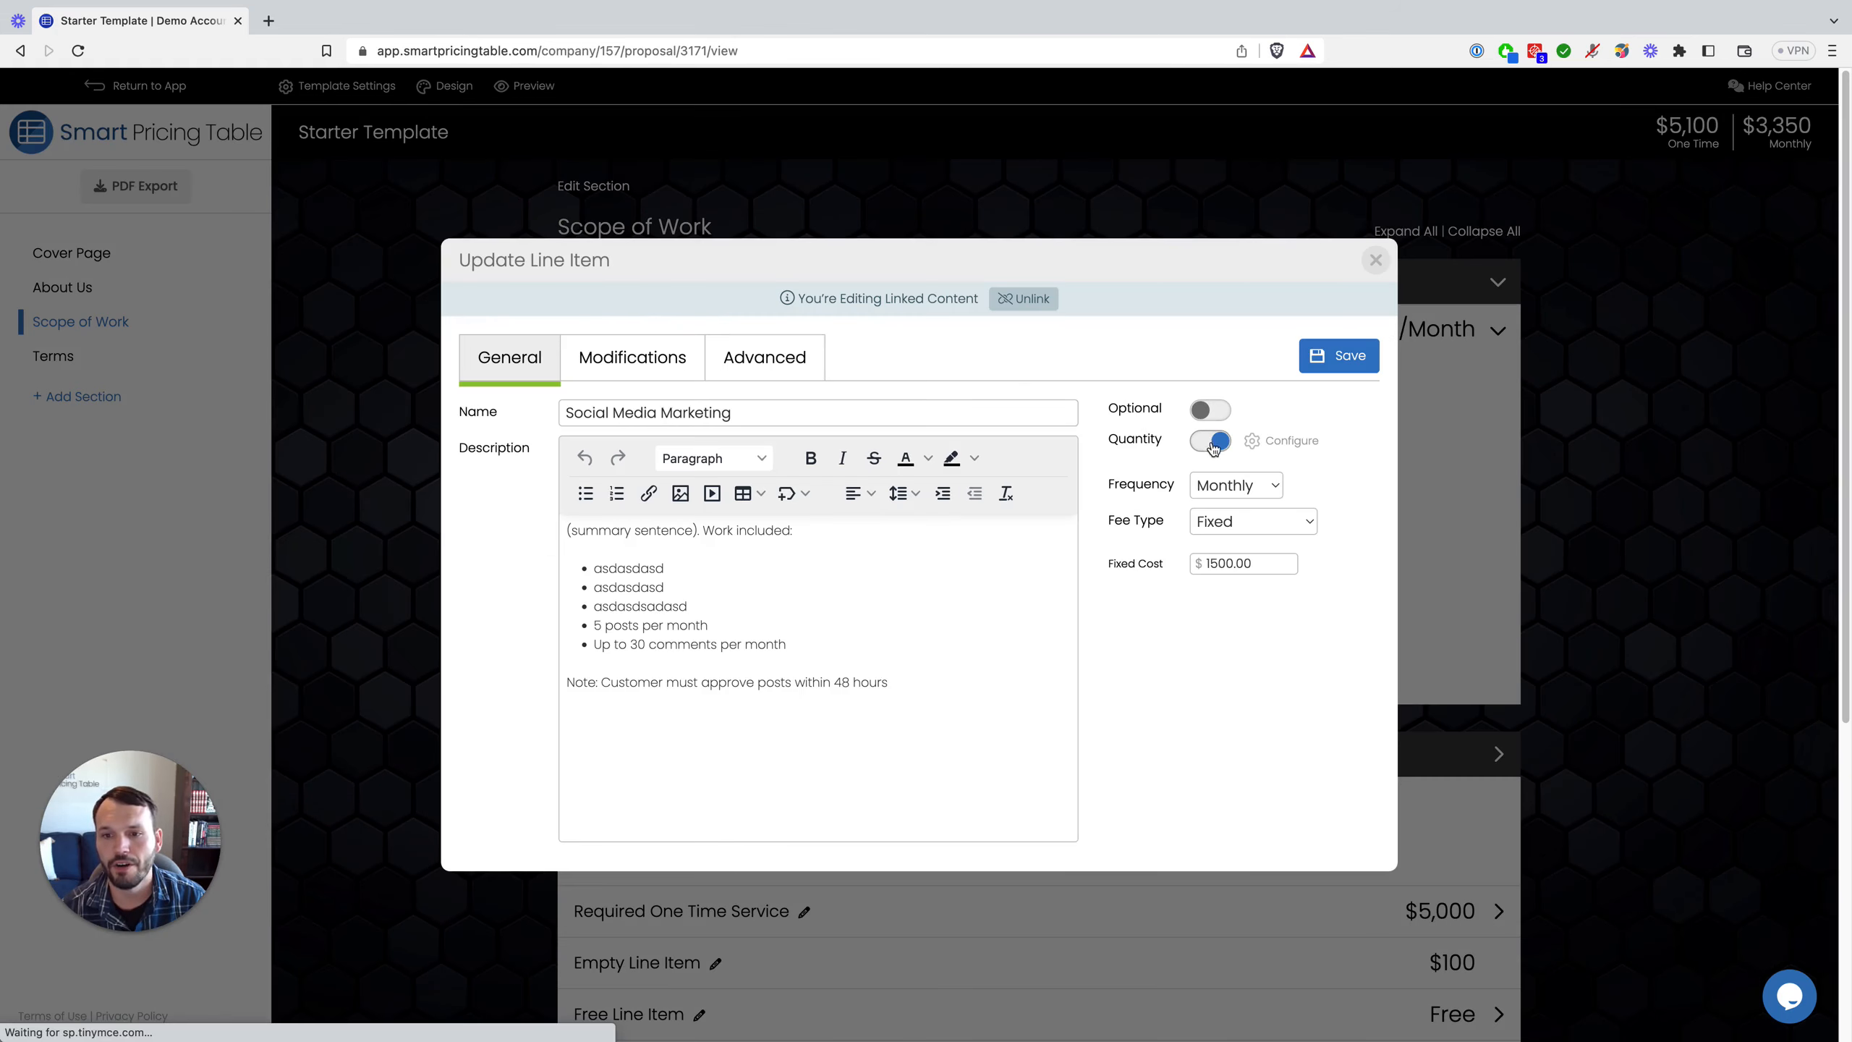
left_click(1211, 440)
left_click(1232, 485)
left_click(1378, 468)
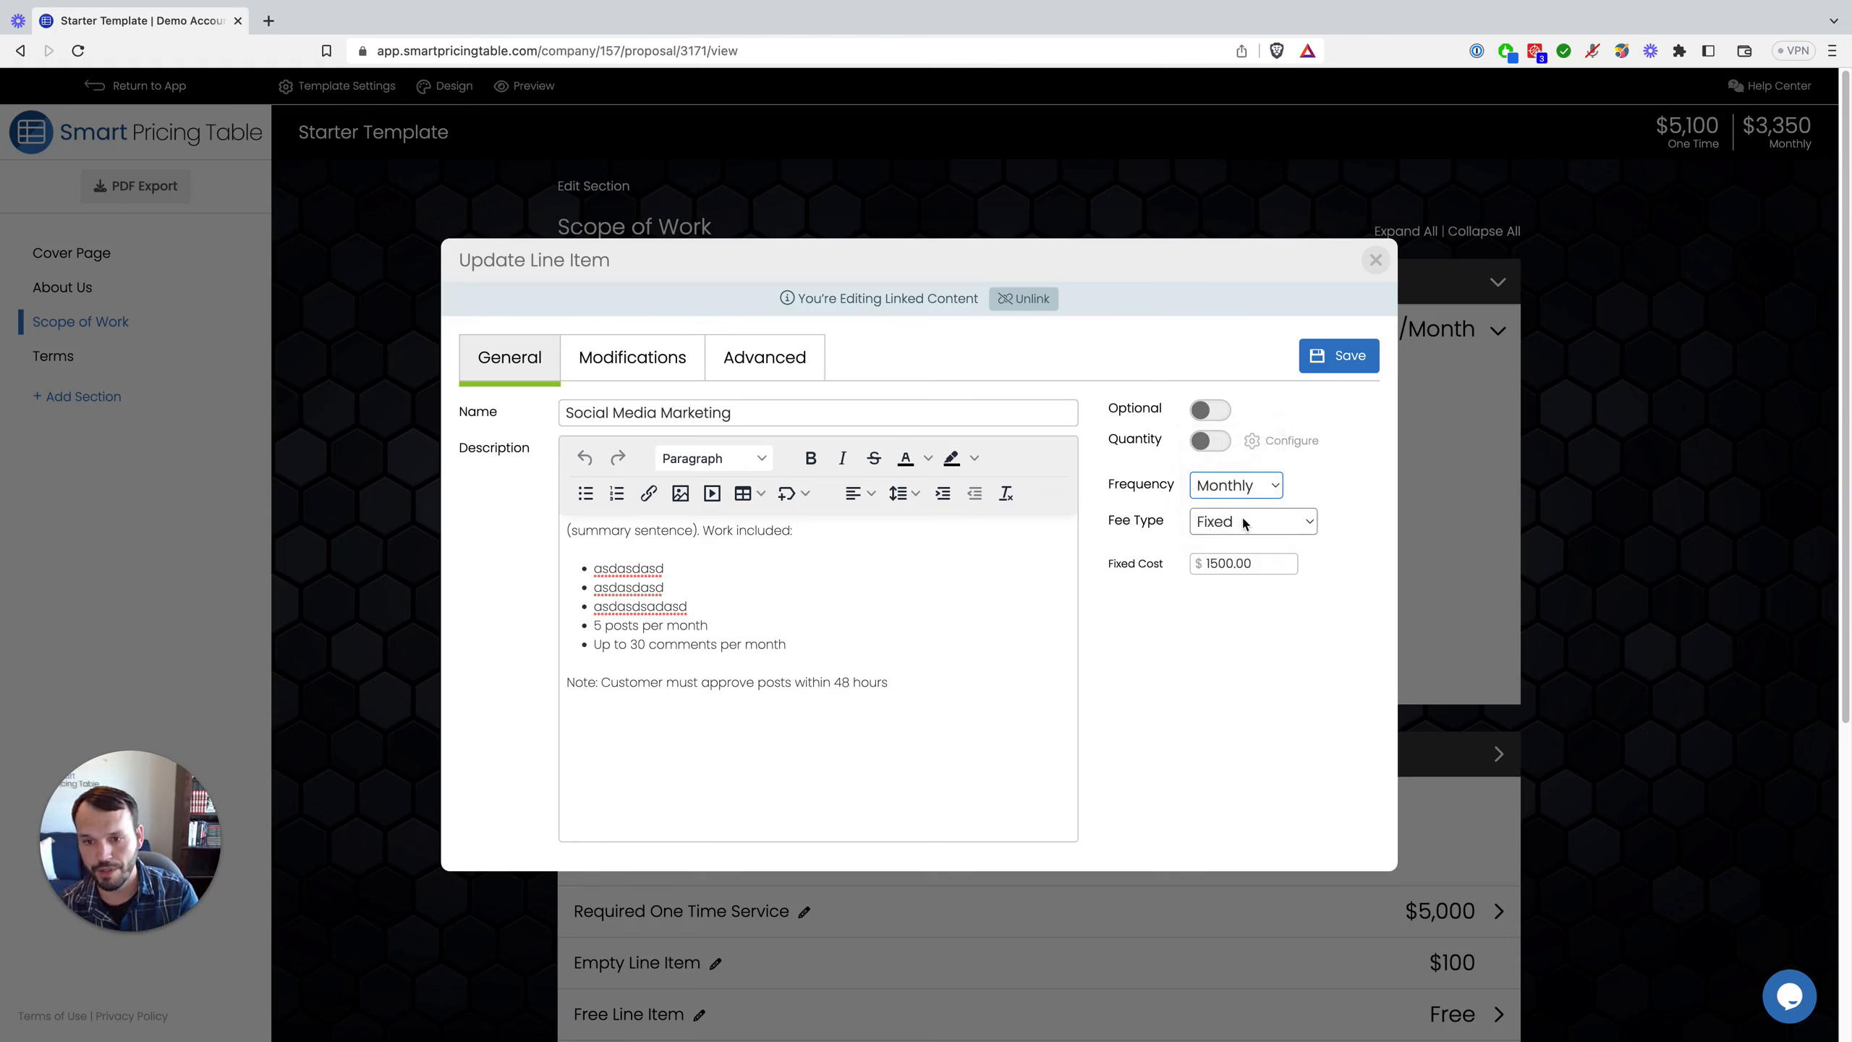
left_click(1243, 522)
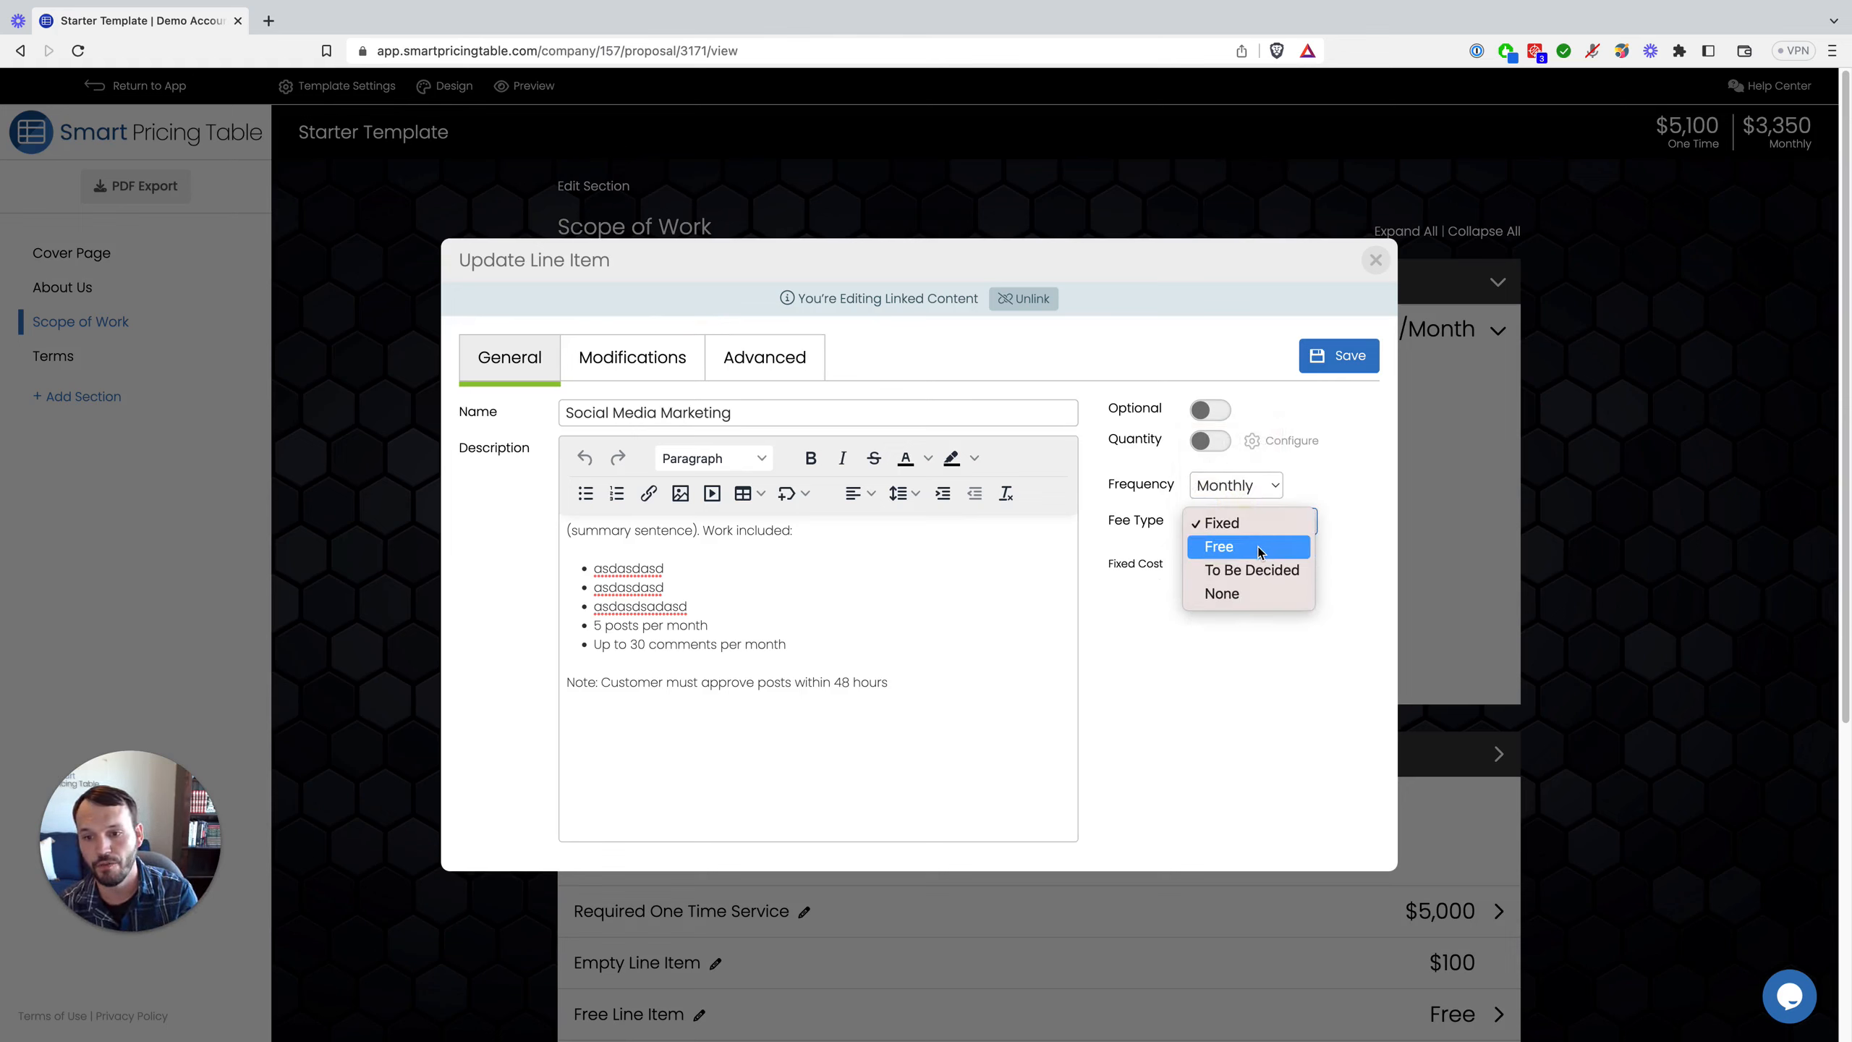
left_click(1350, 498)
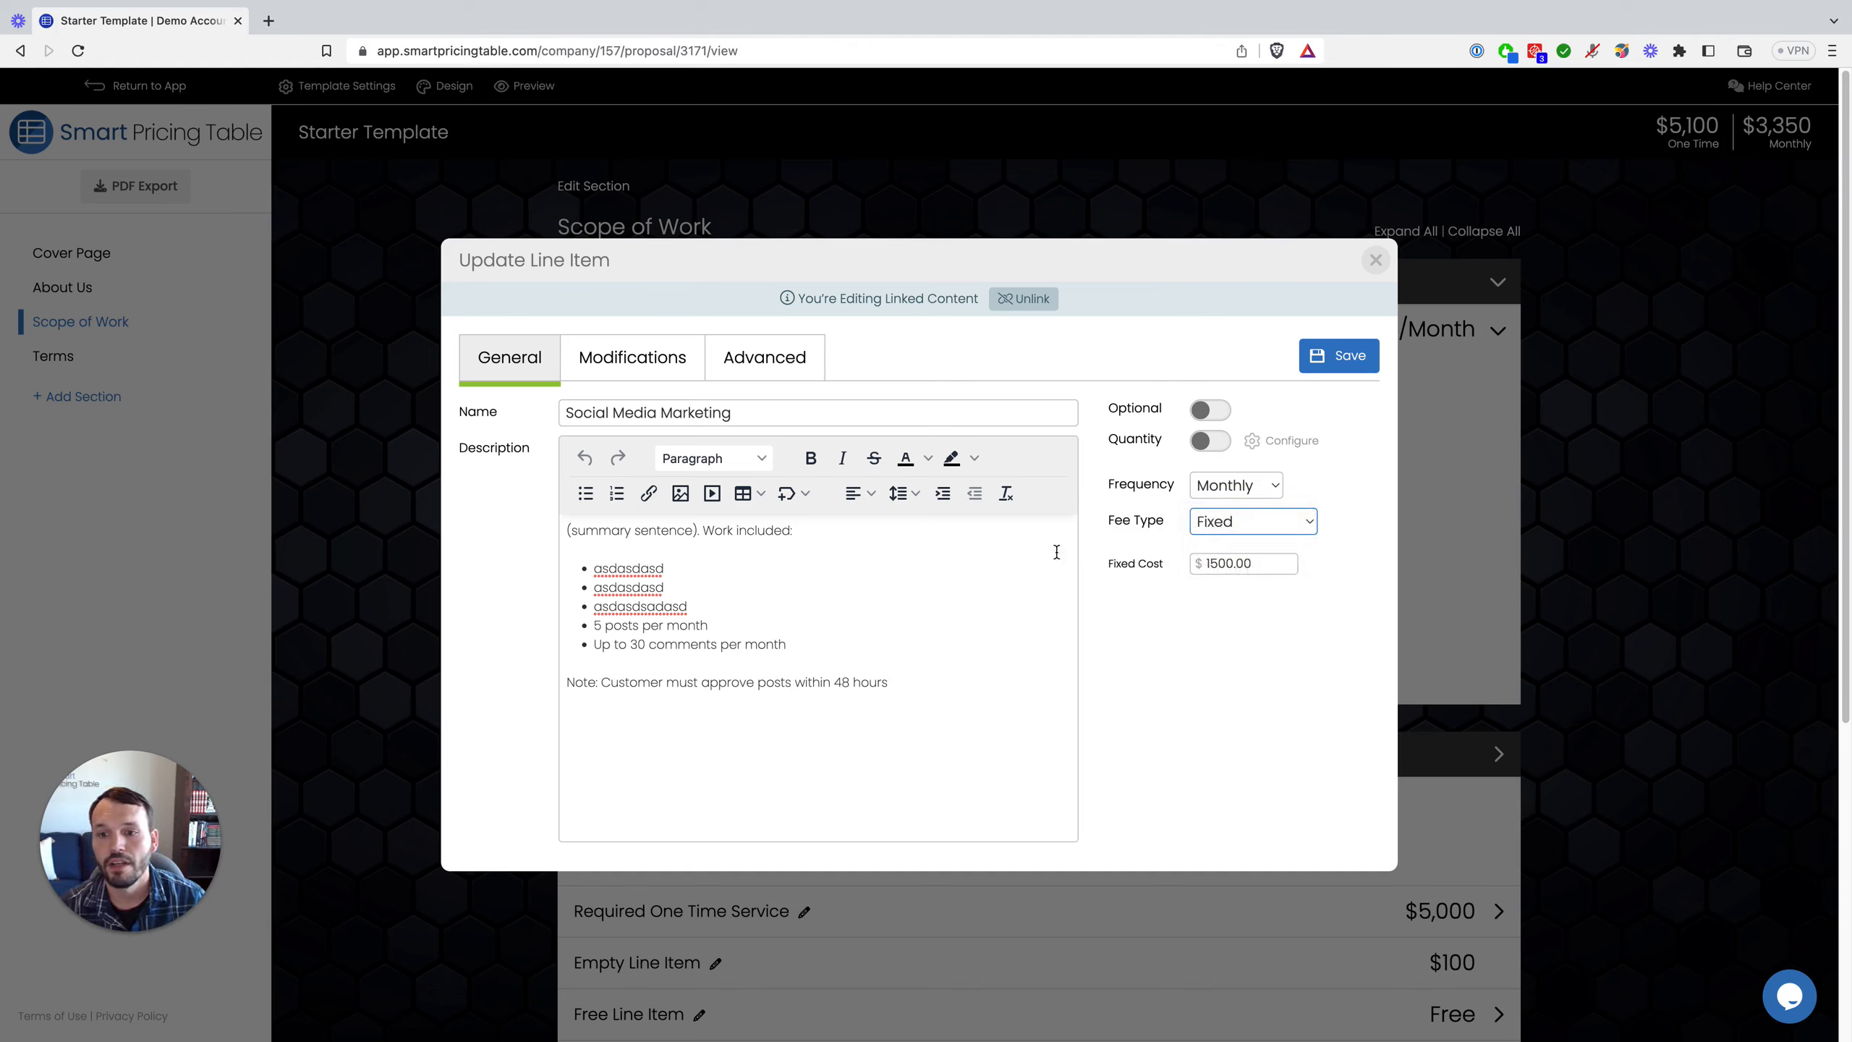
left_click(1202, 565)
left_click(667, 368)
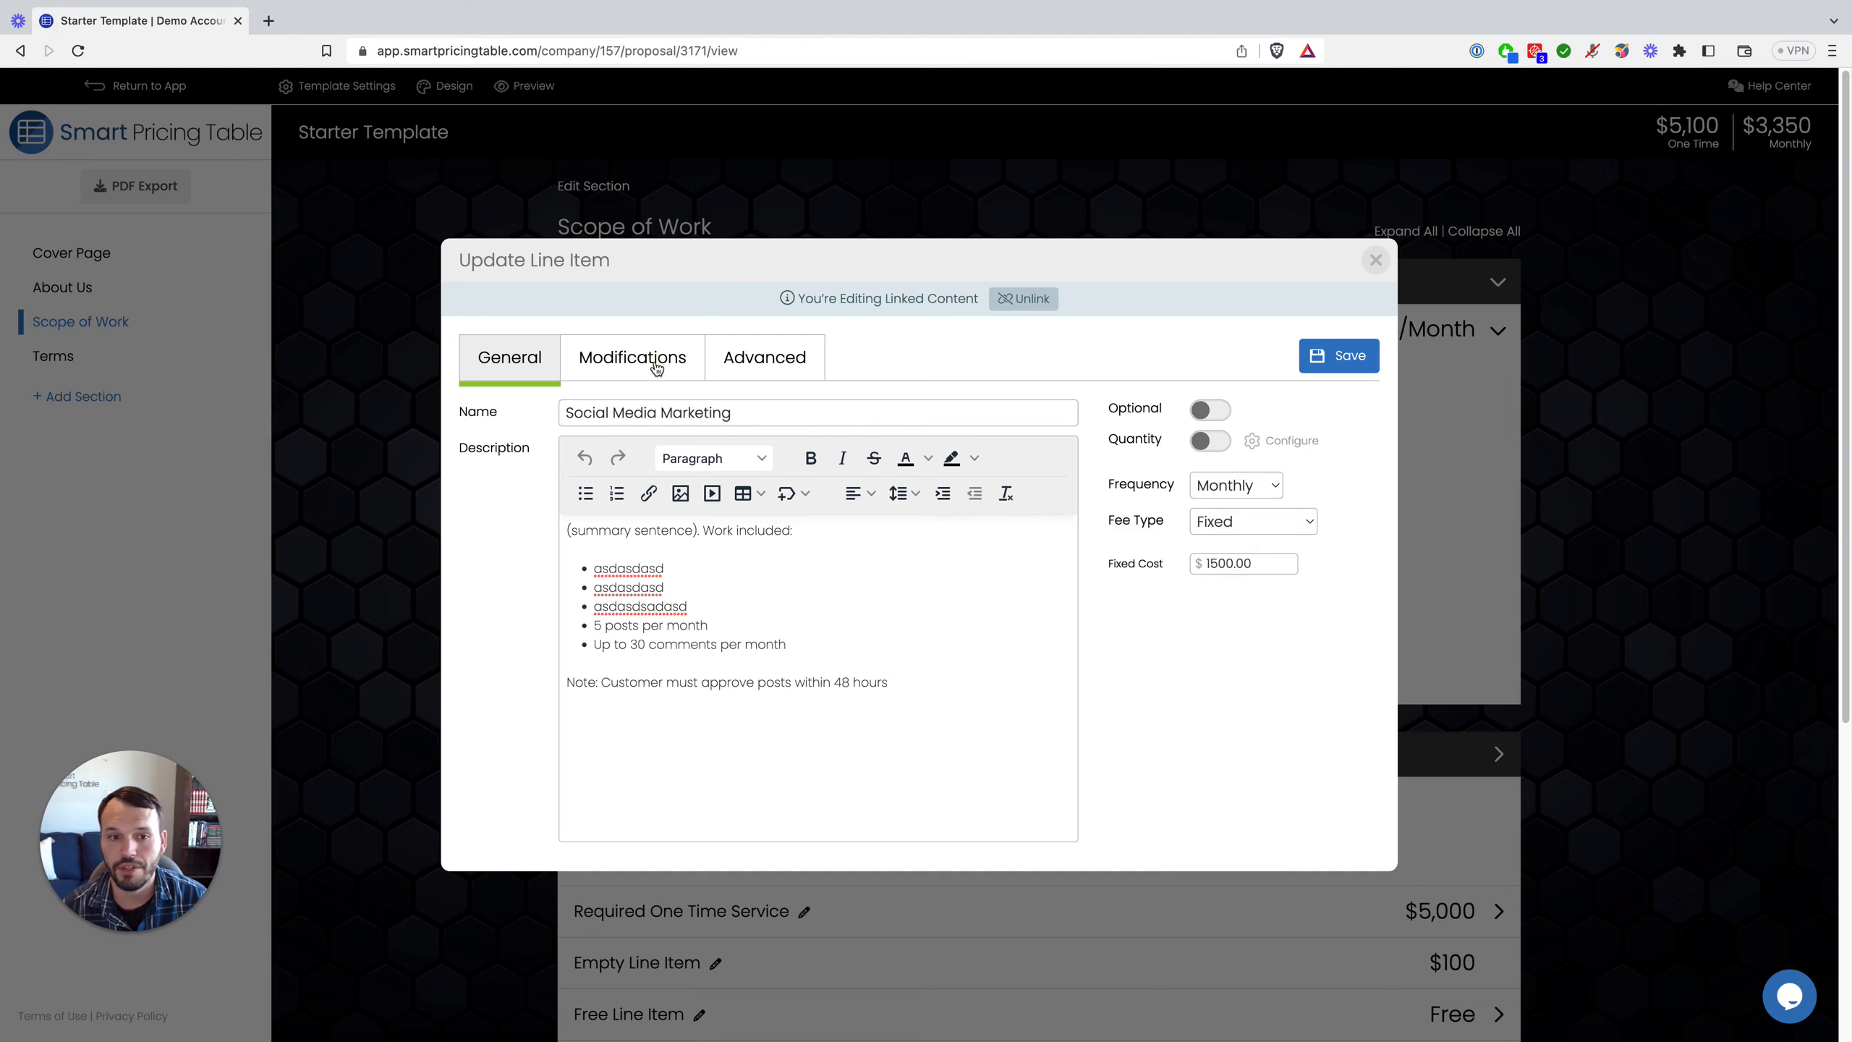
left_click(550, 486)
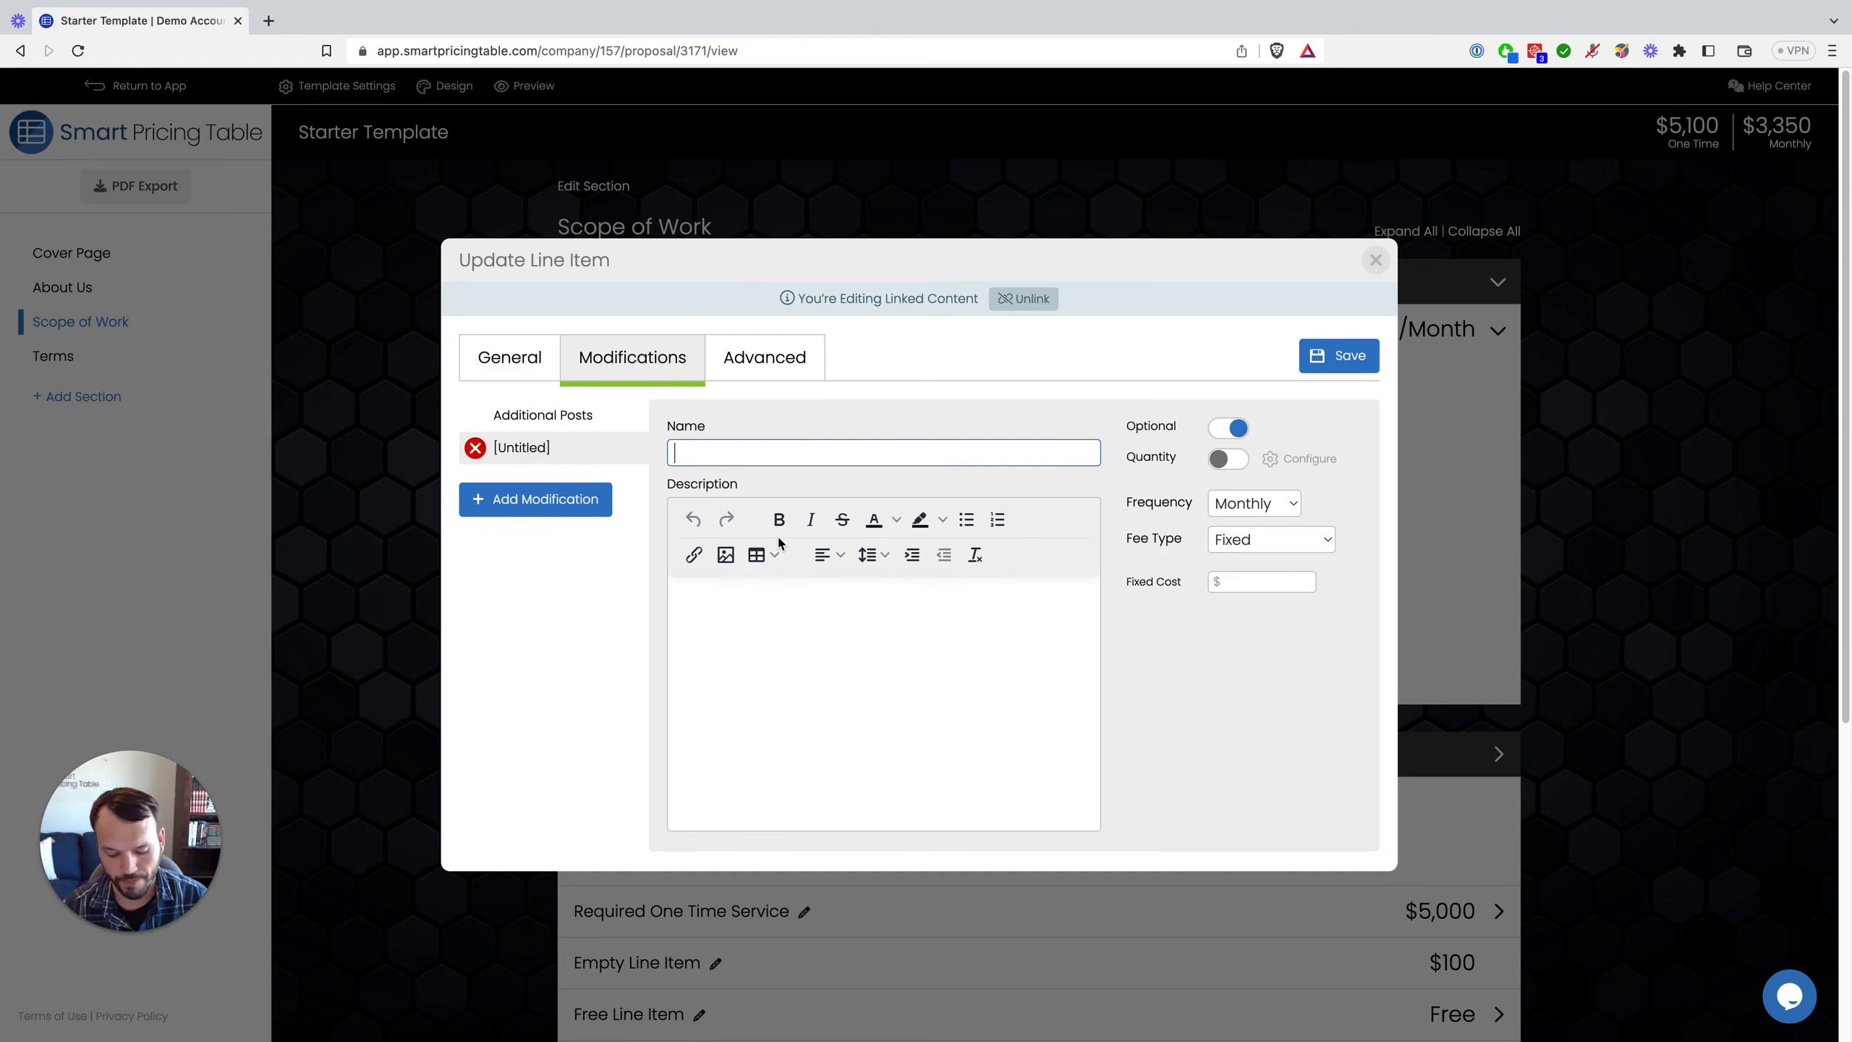
Step: Add an 'I'll do the commenting' modification with a -250 fixed cost and save it
type("I'll do ")
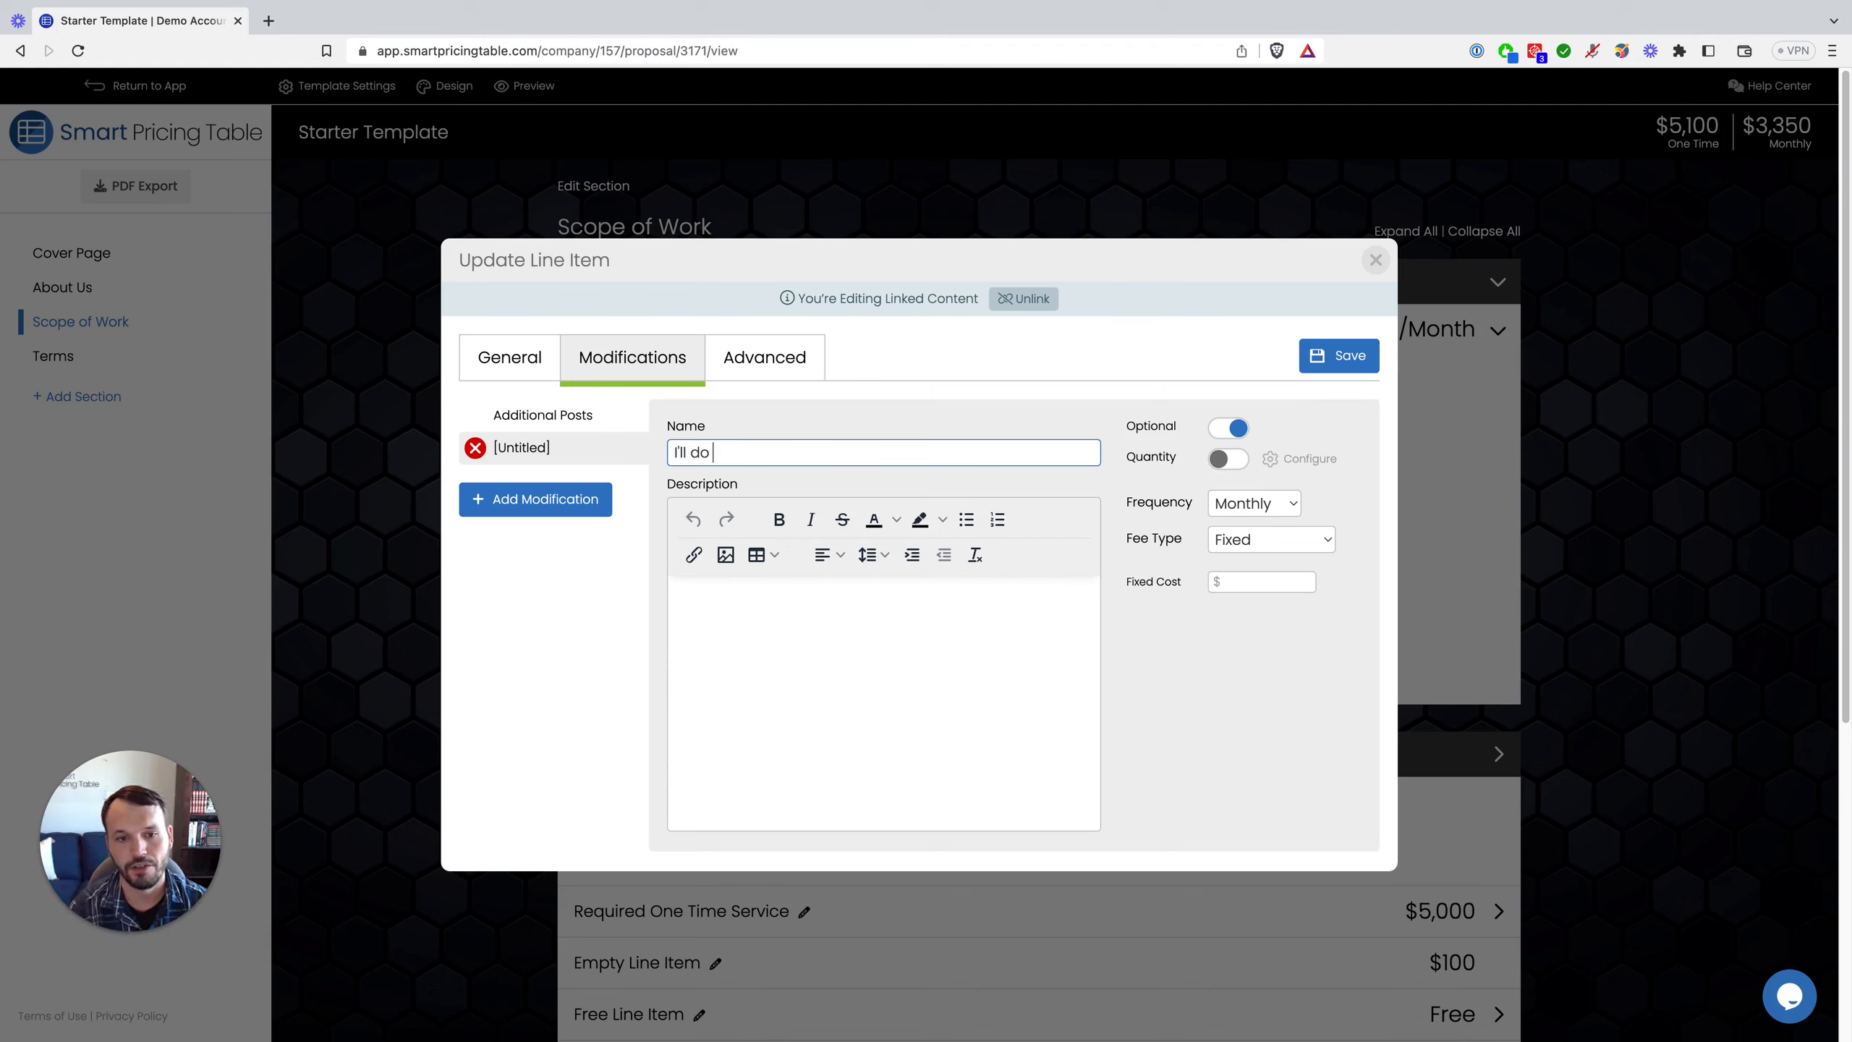
type("the commenin")
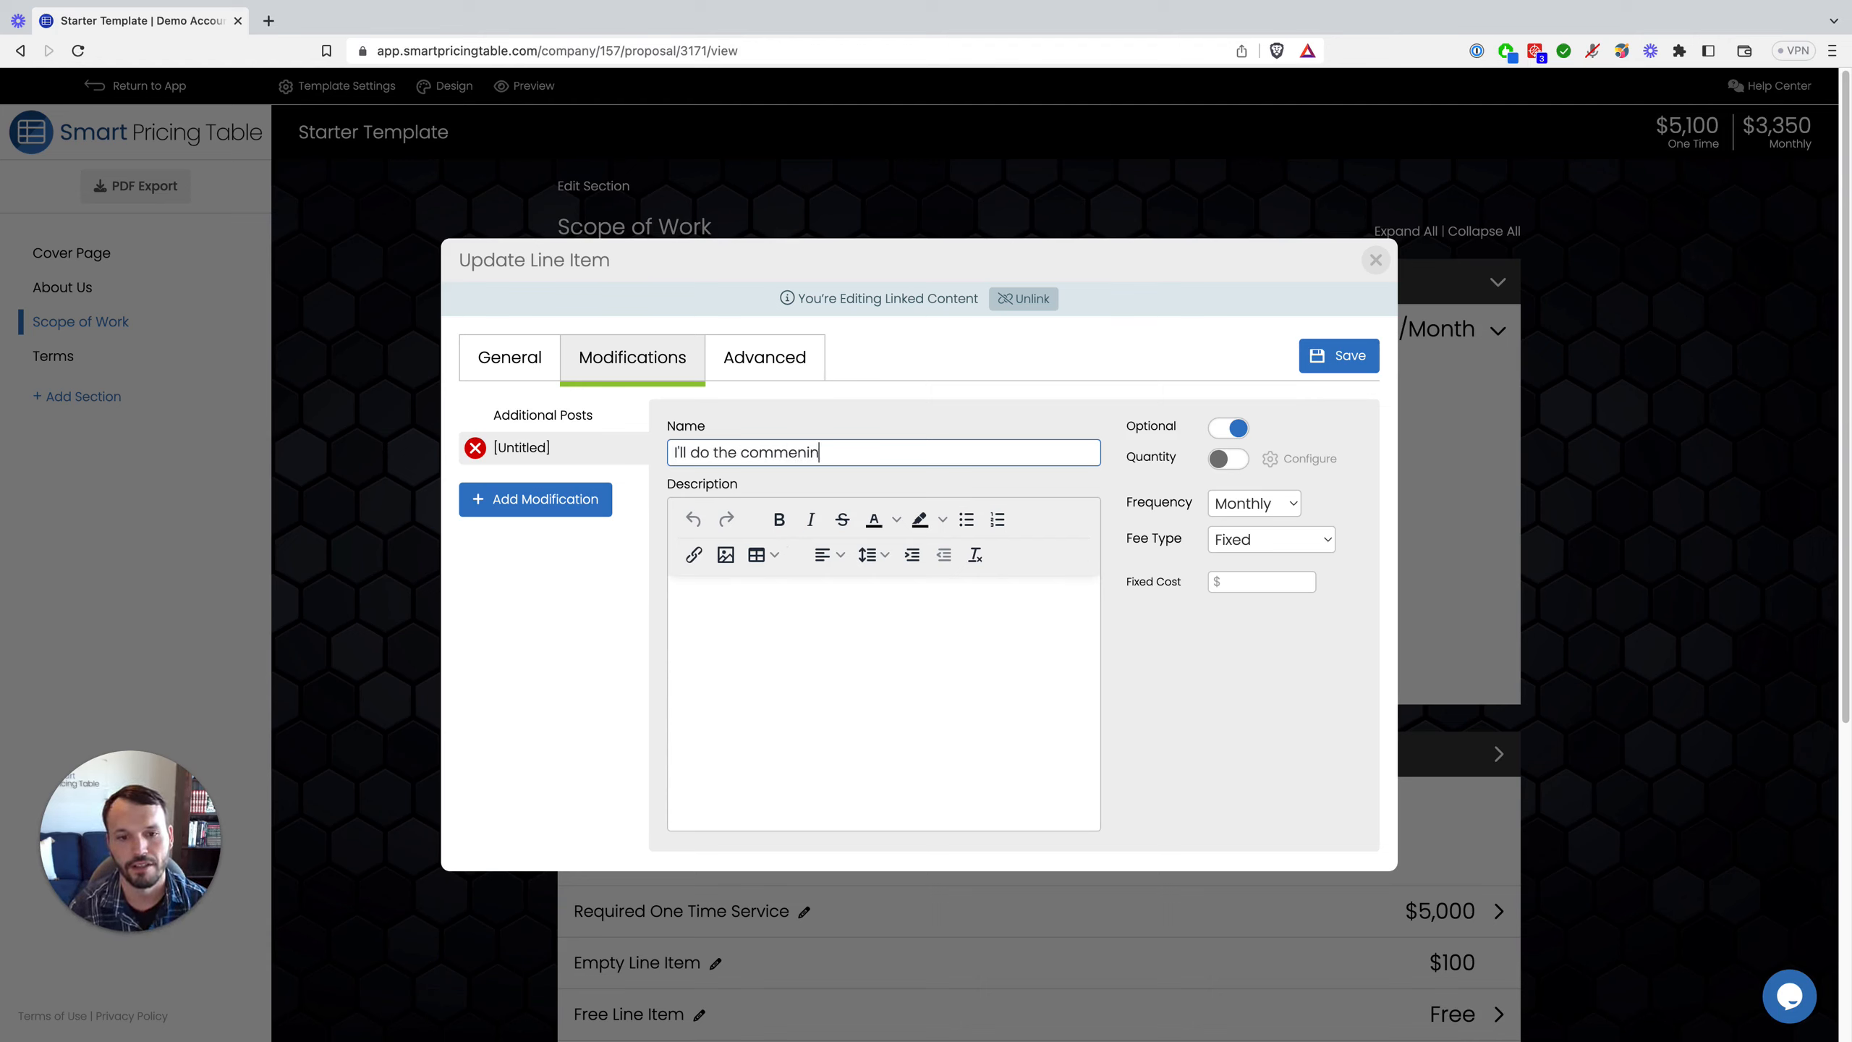
key("BackSpace")
key("BackSpace")
key("BackSpace")
type("ti")
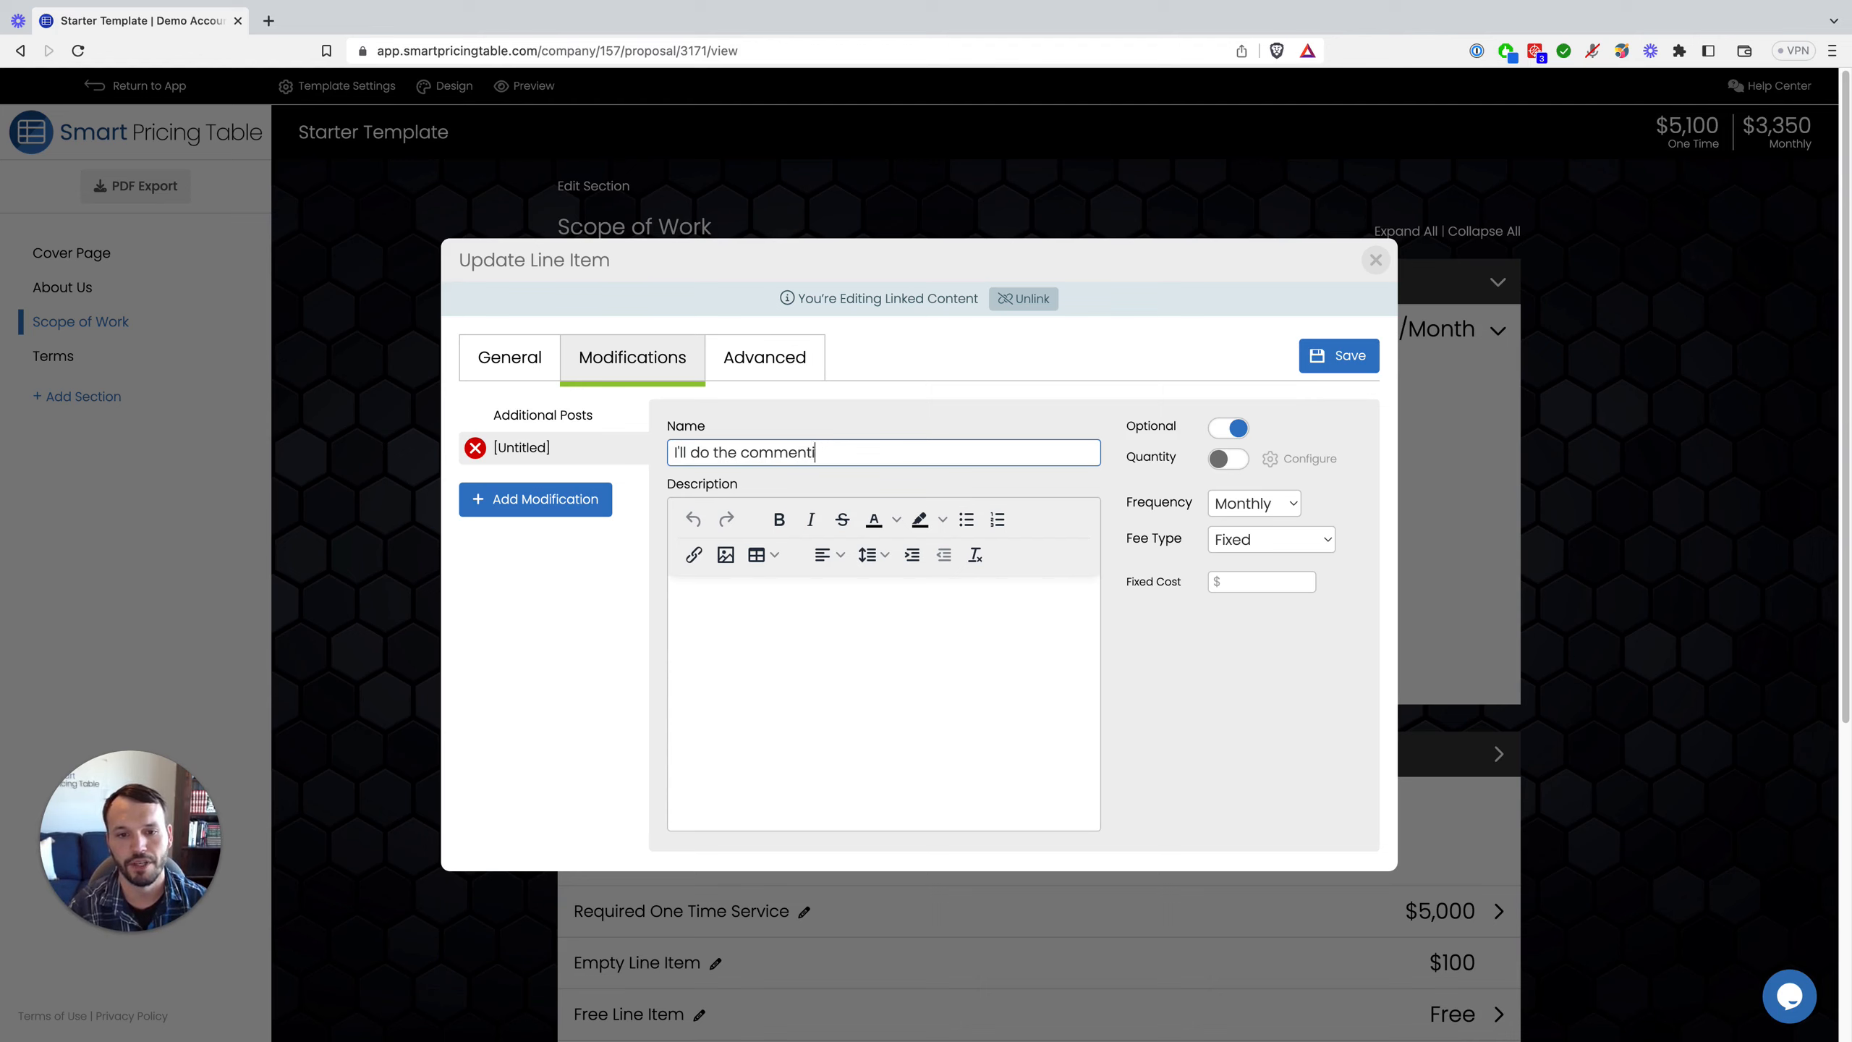
type("ng")
left_click(1261, 584)
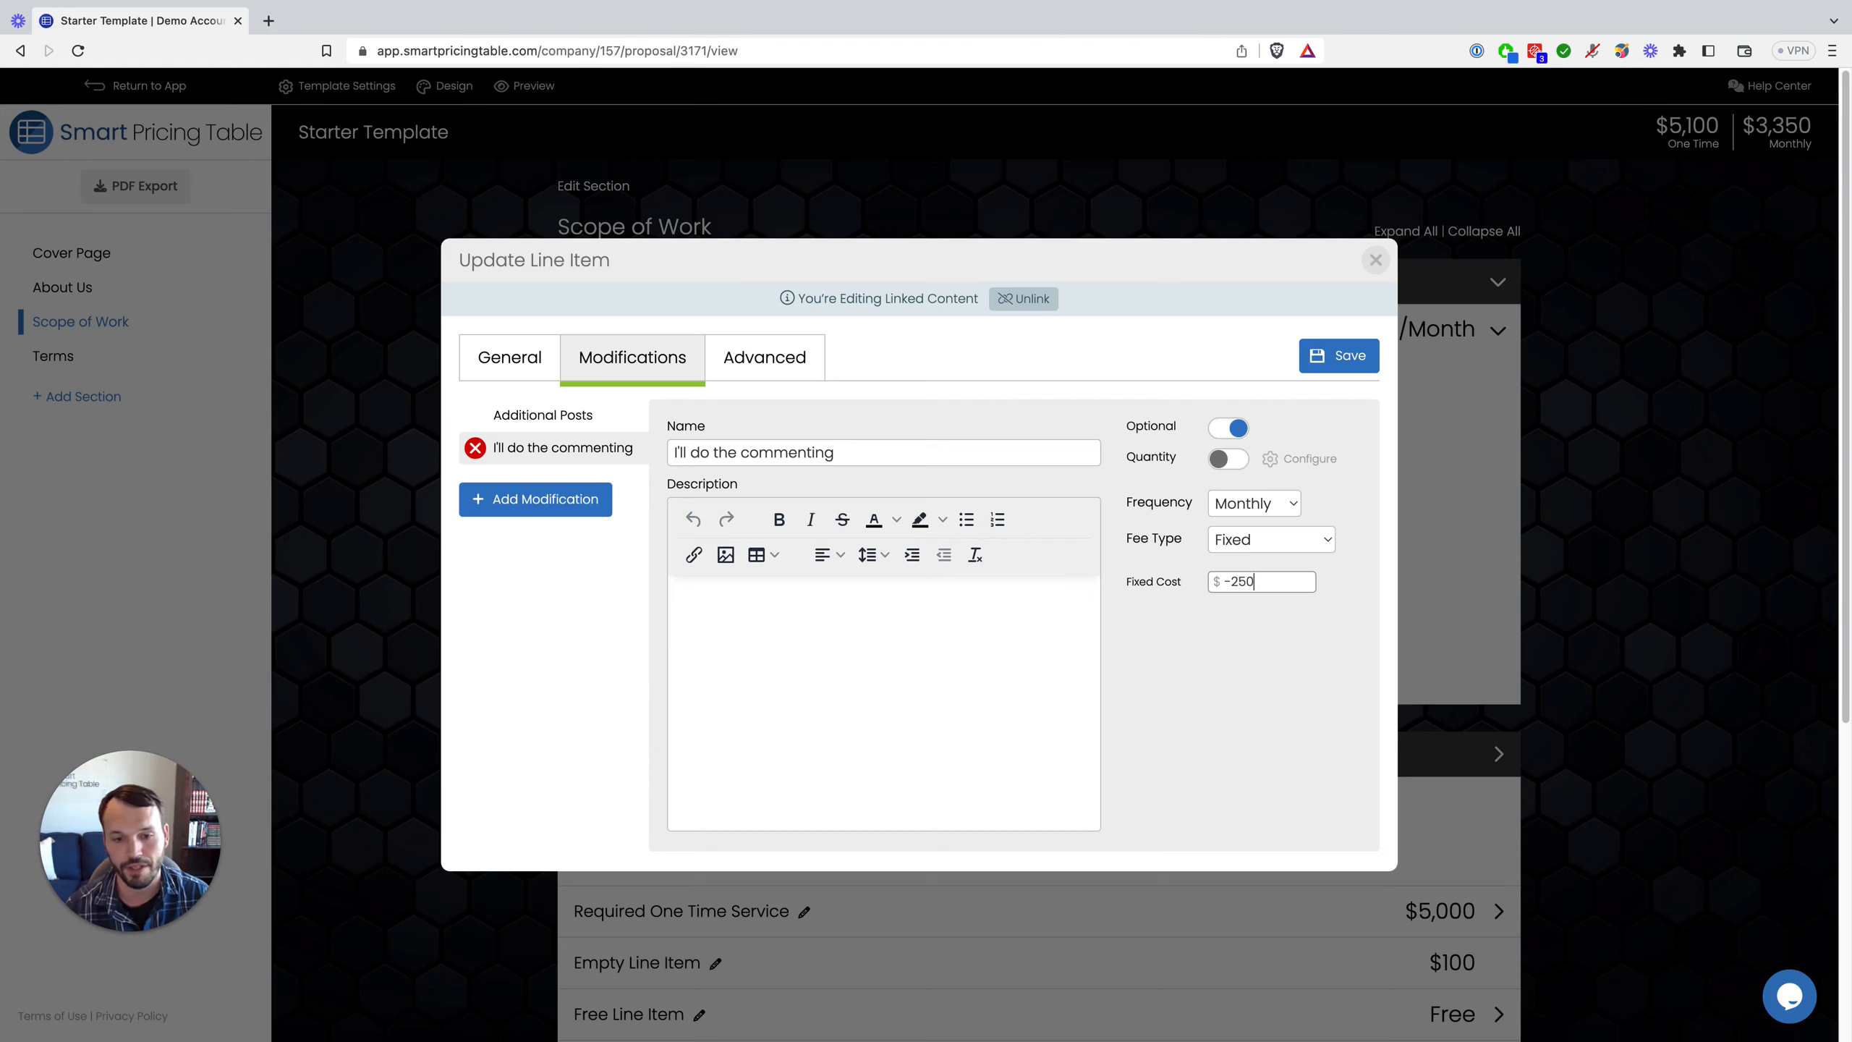
left_click(1212, 609)
left_click(1339, 365)
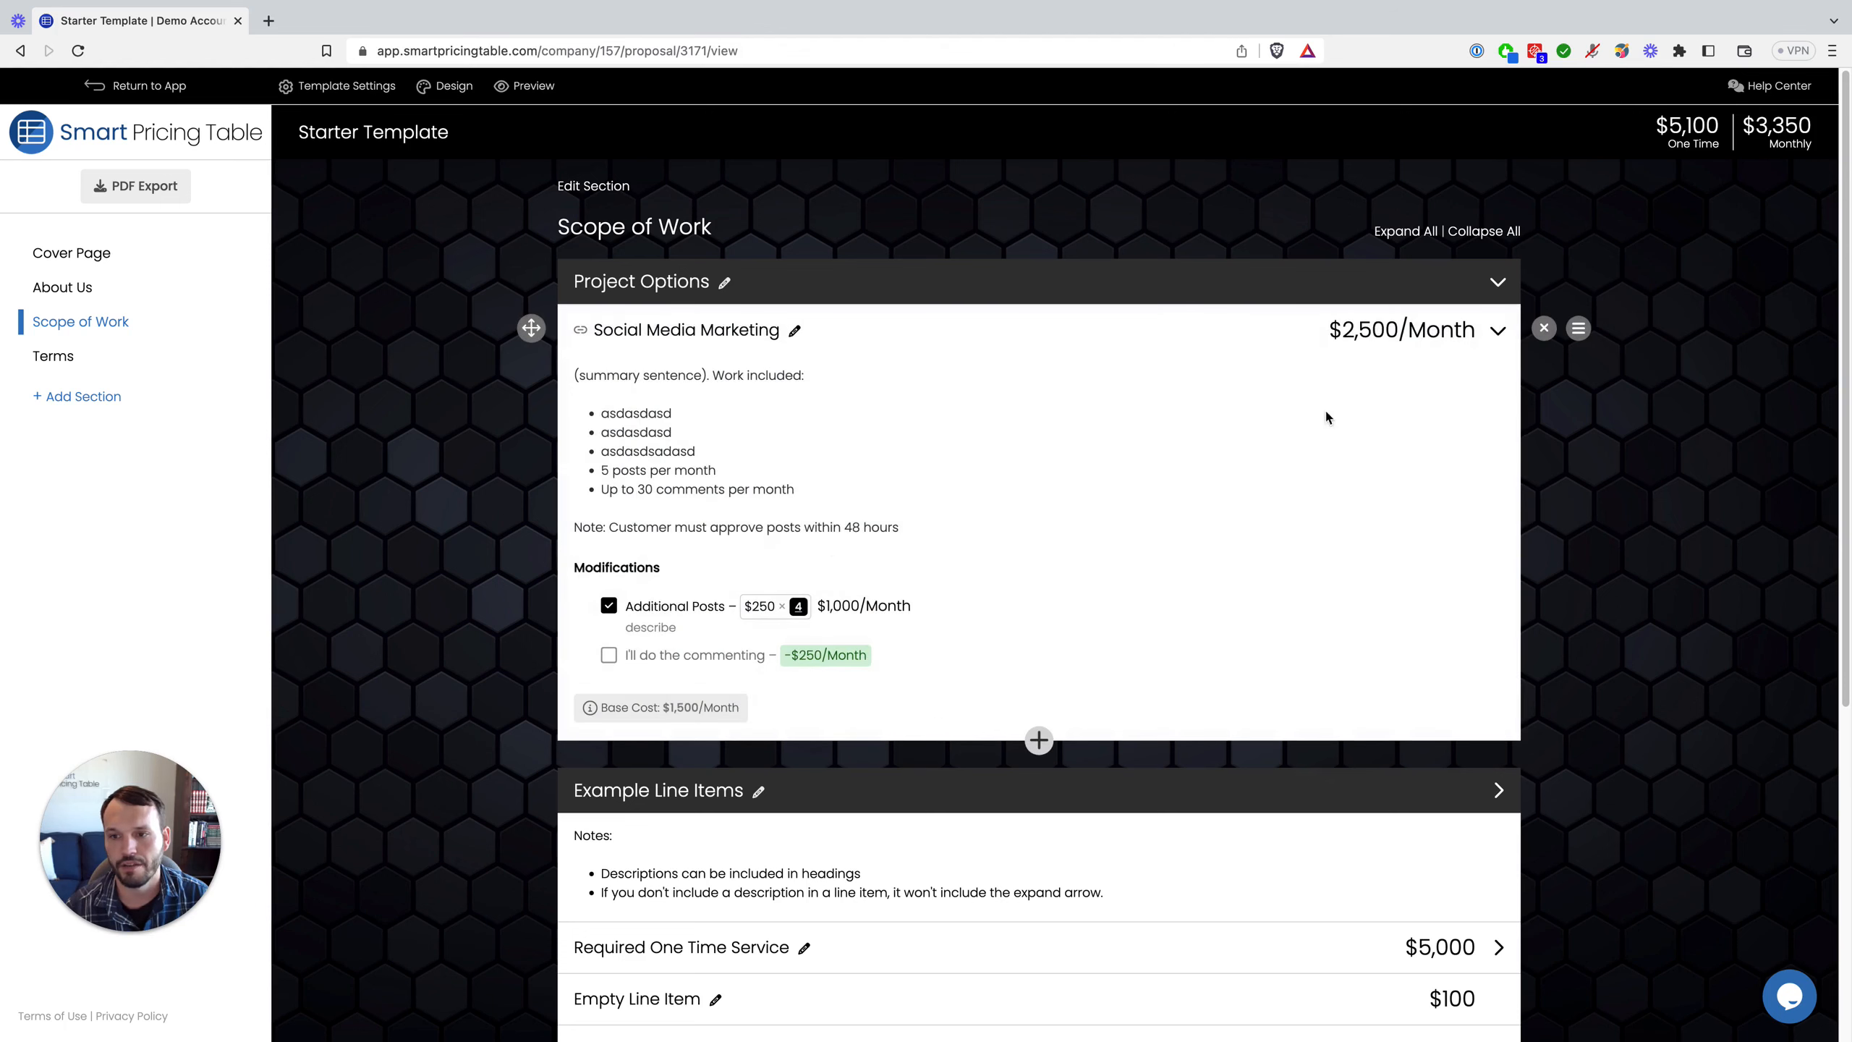
left_click(610, 660)
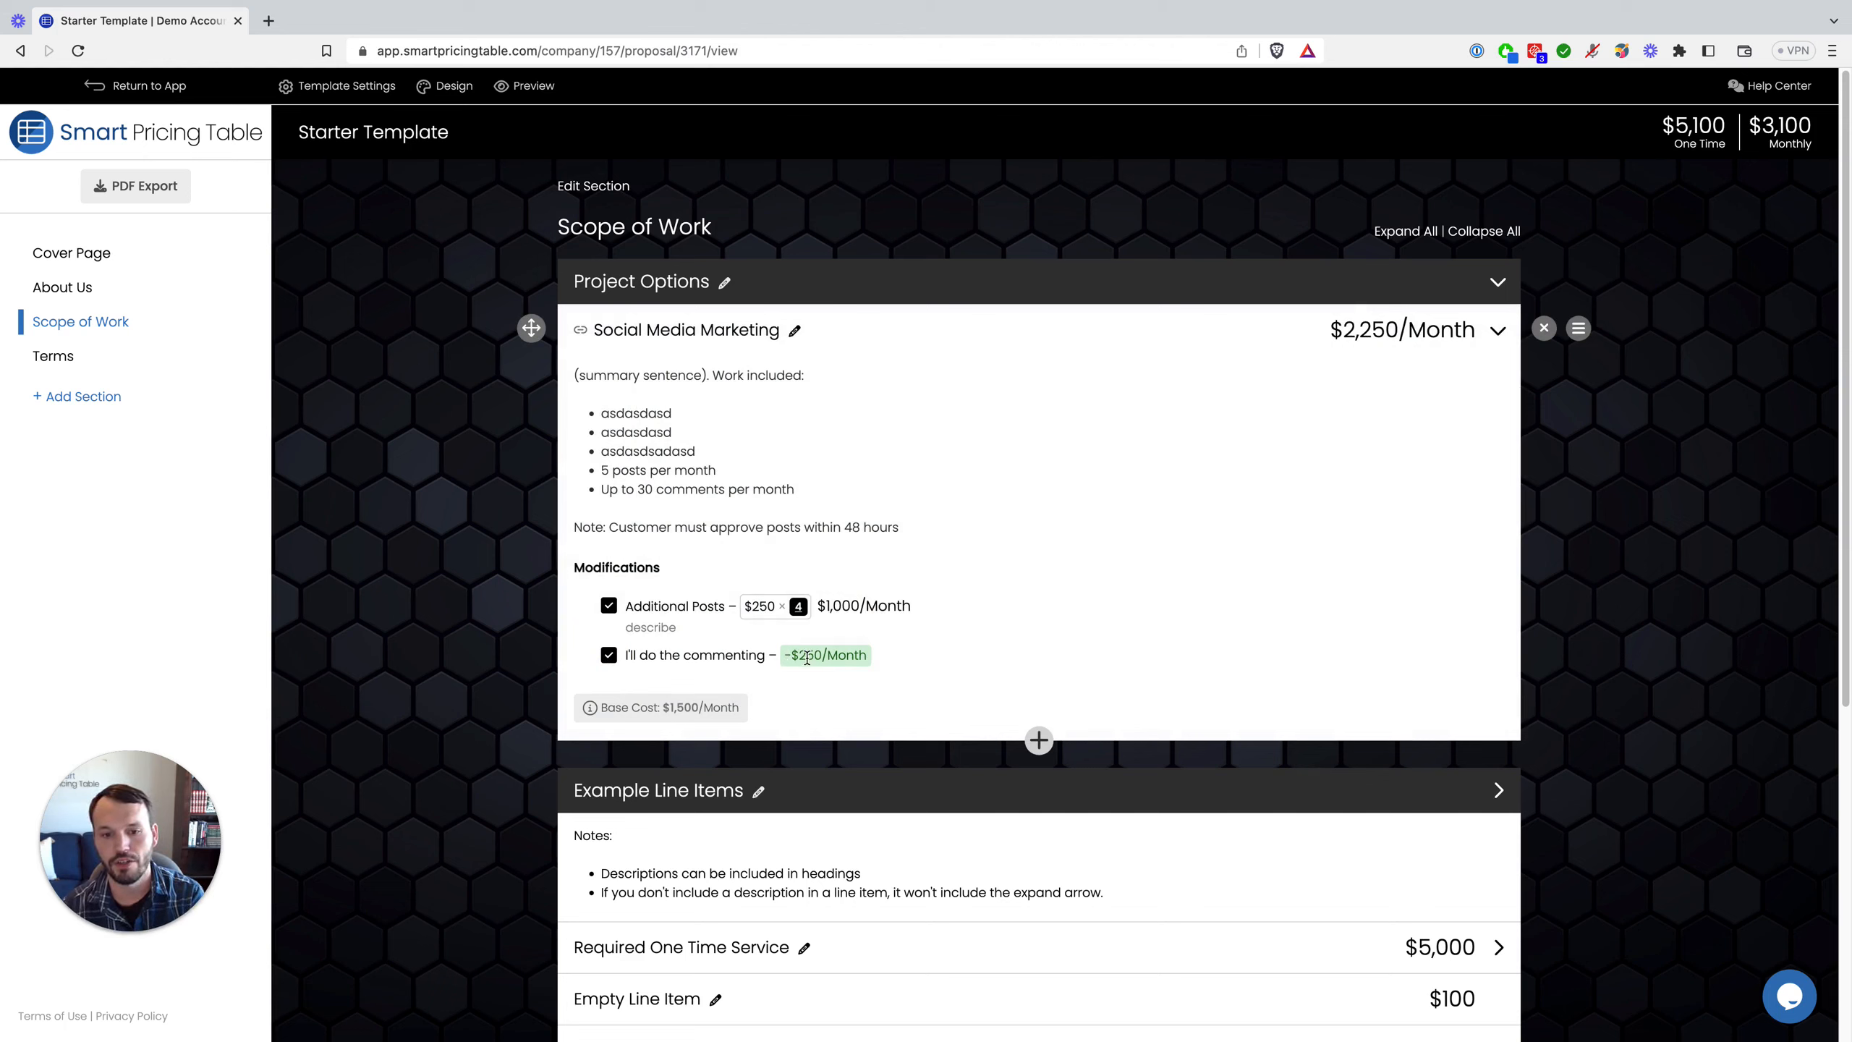
left_click(611, 657)
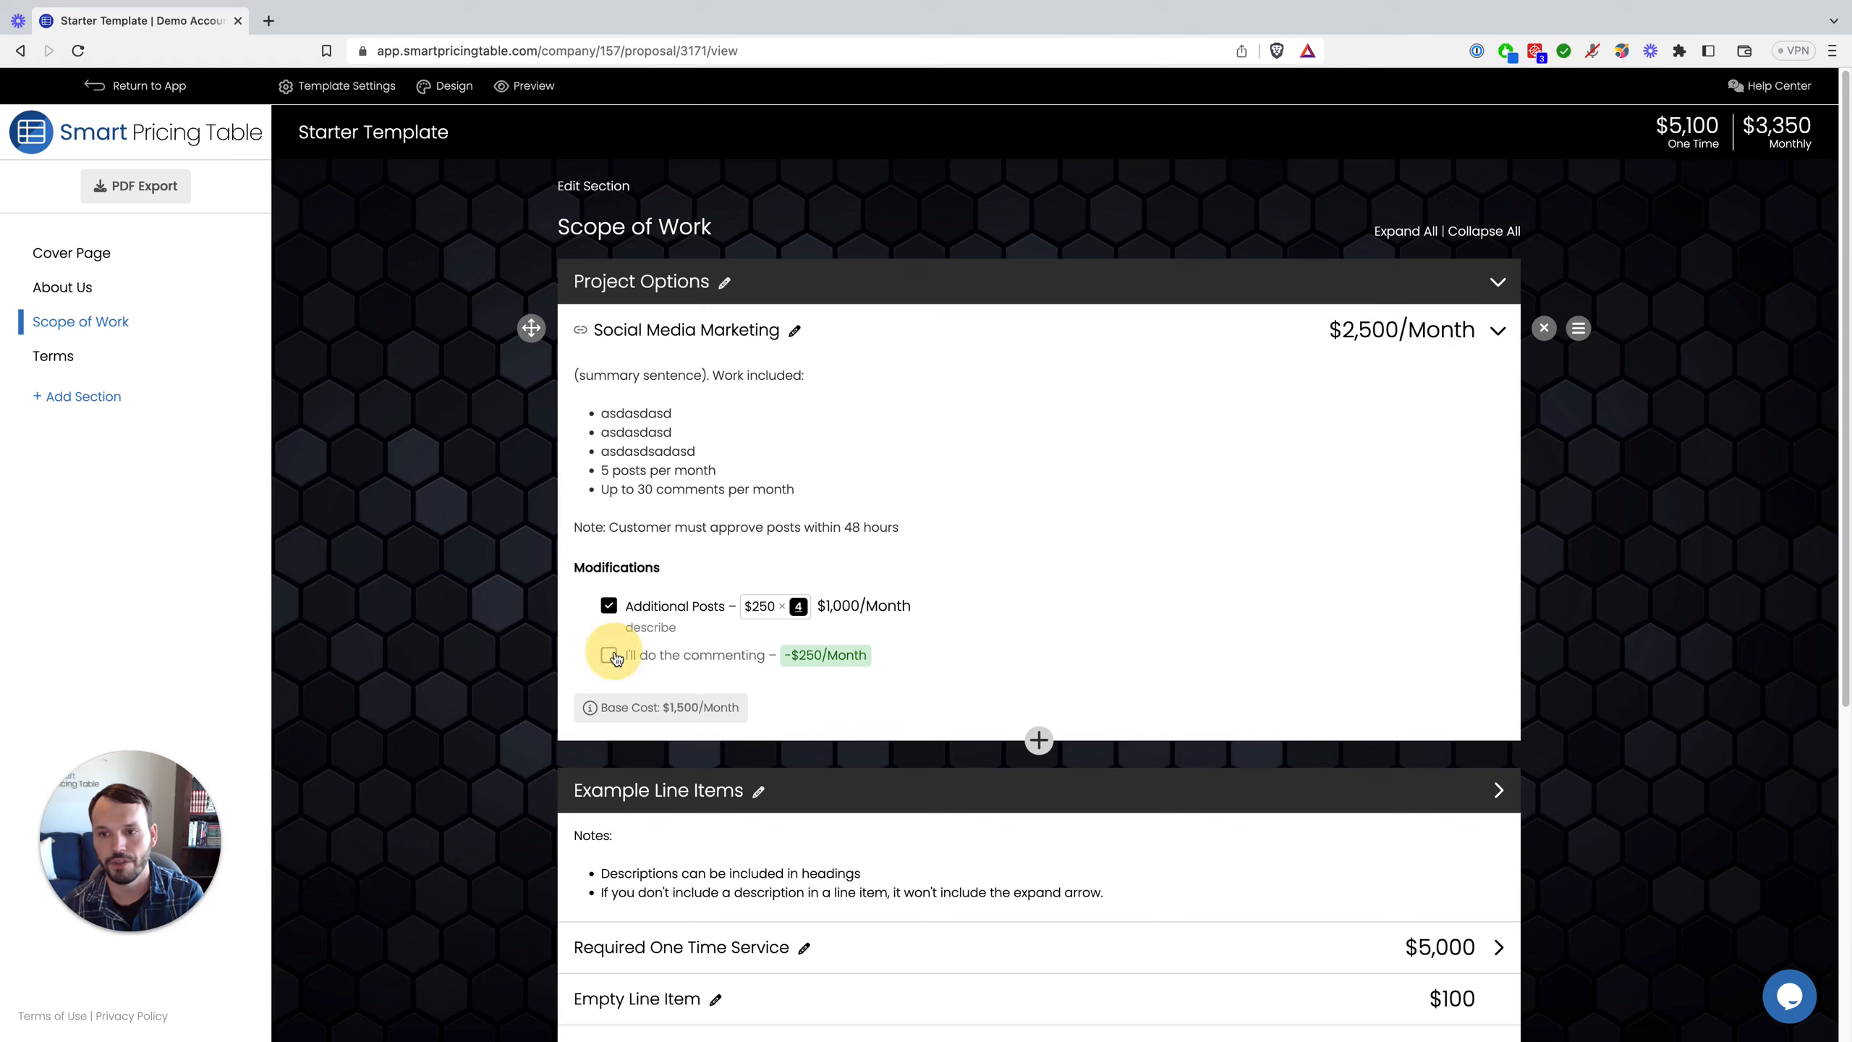
left_click(613, 657)
left_click(612, 657)
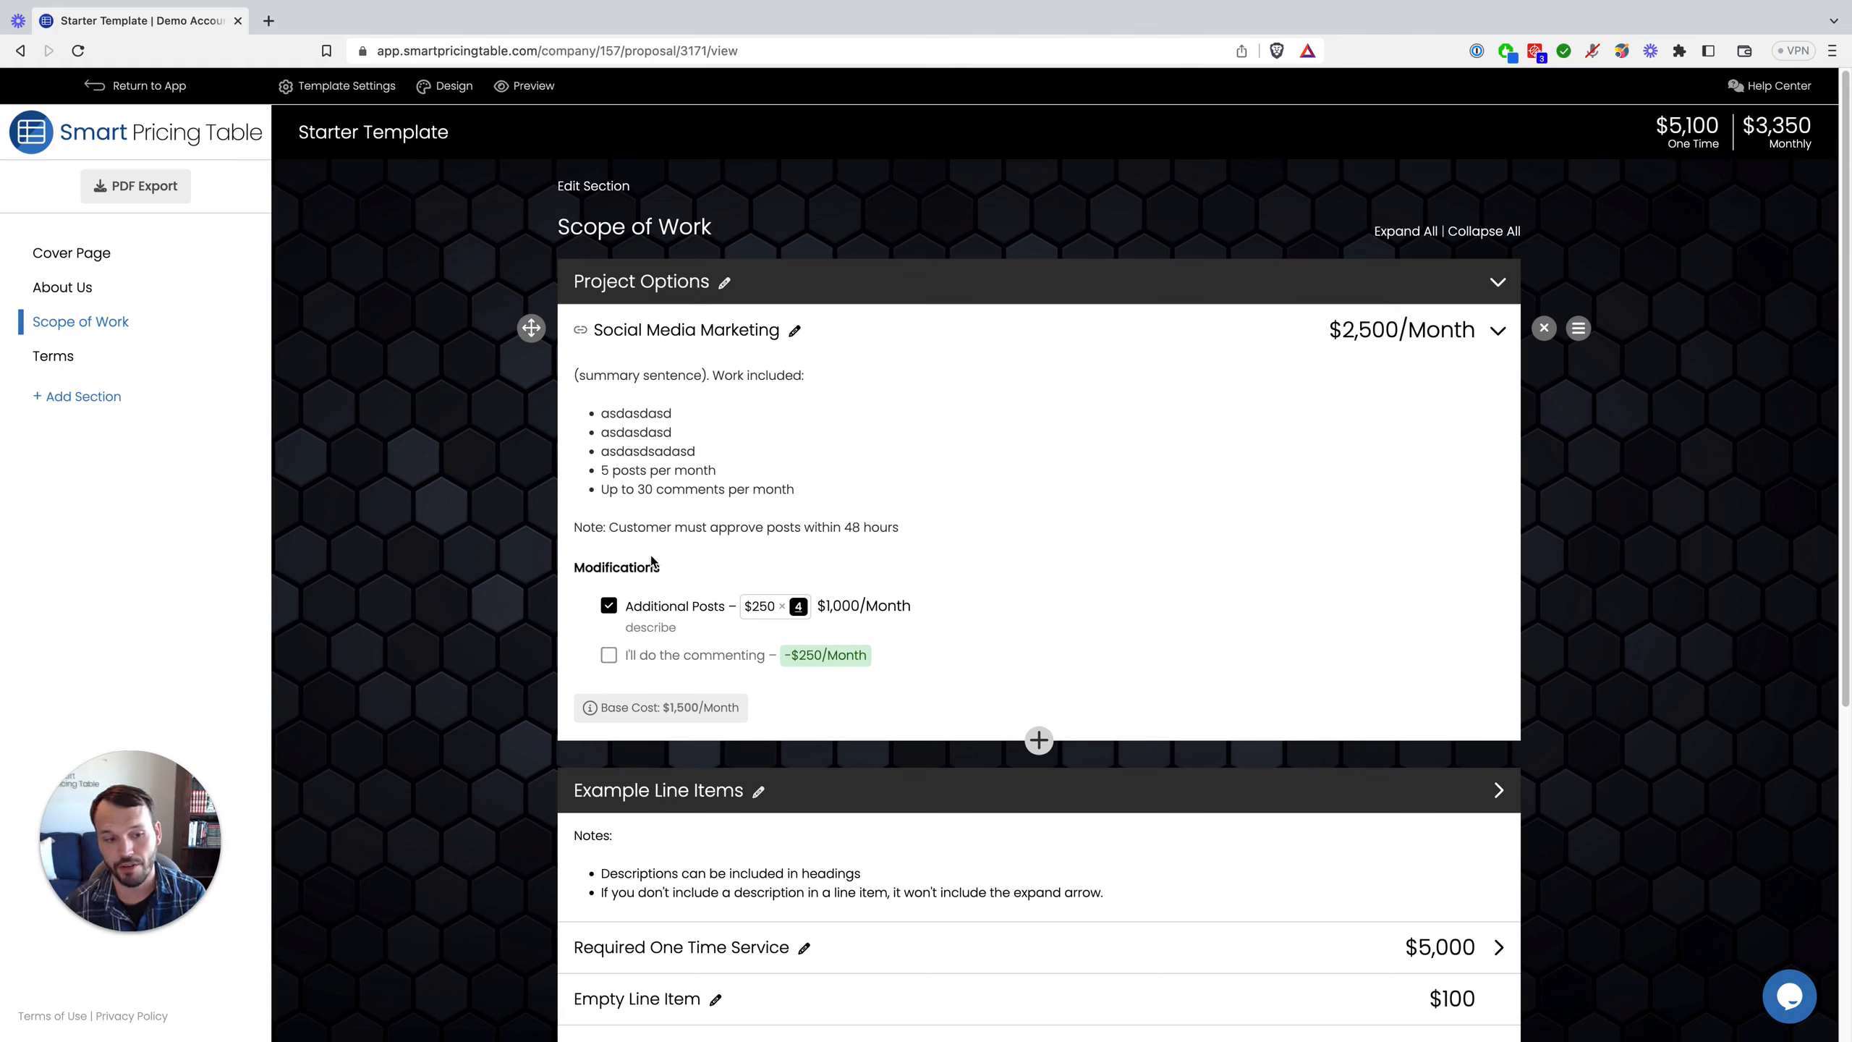
left_click(613, 657)
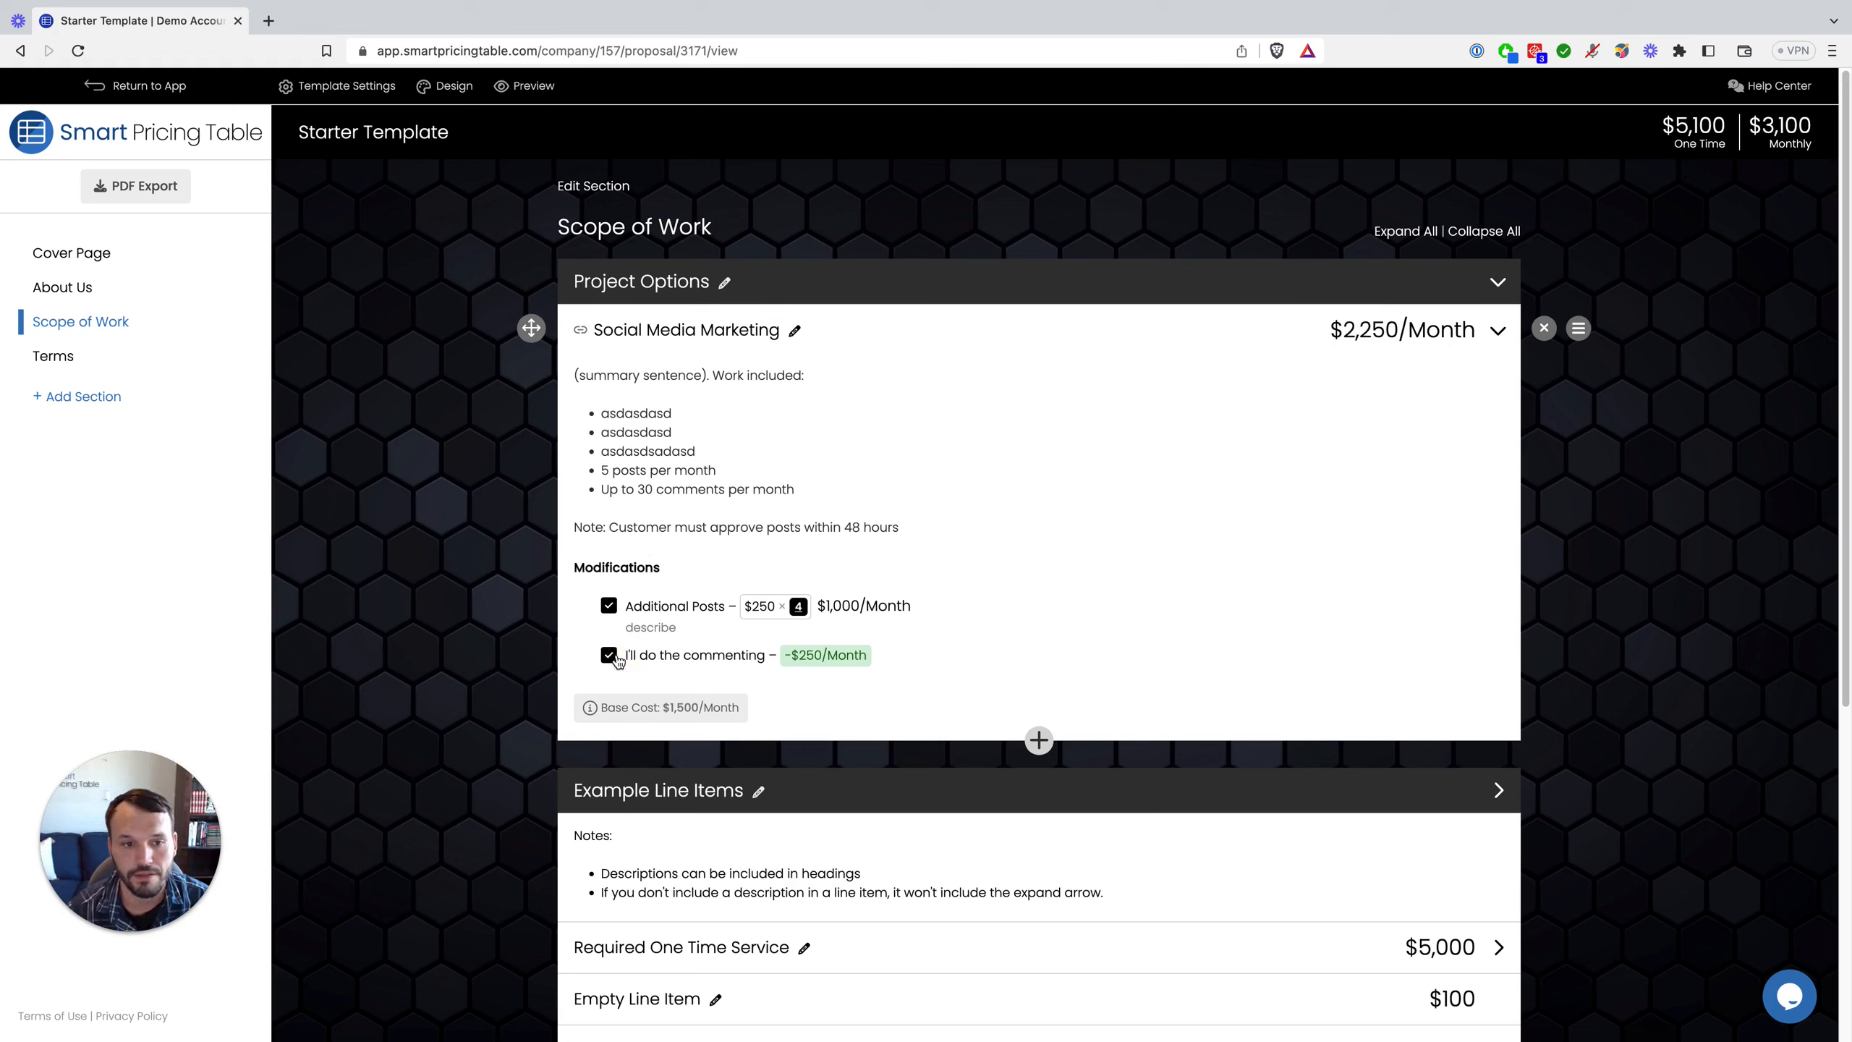
left_click(614, 658)
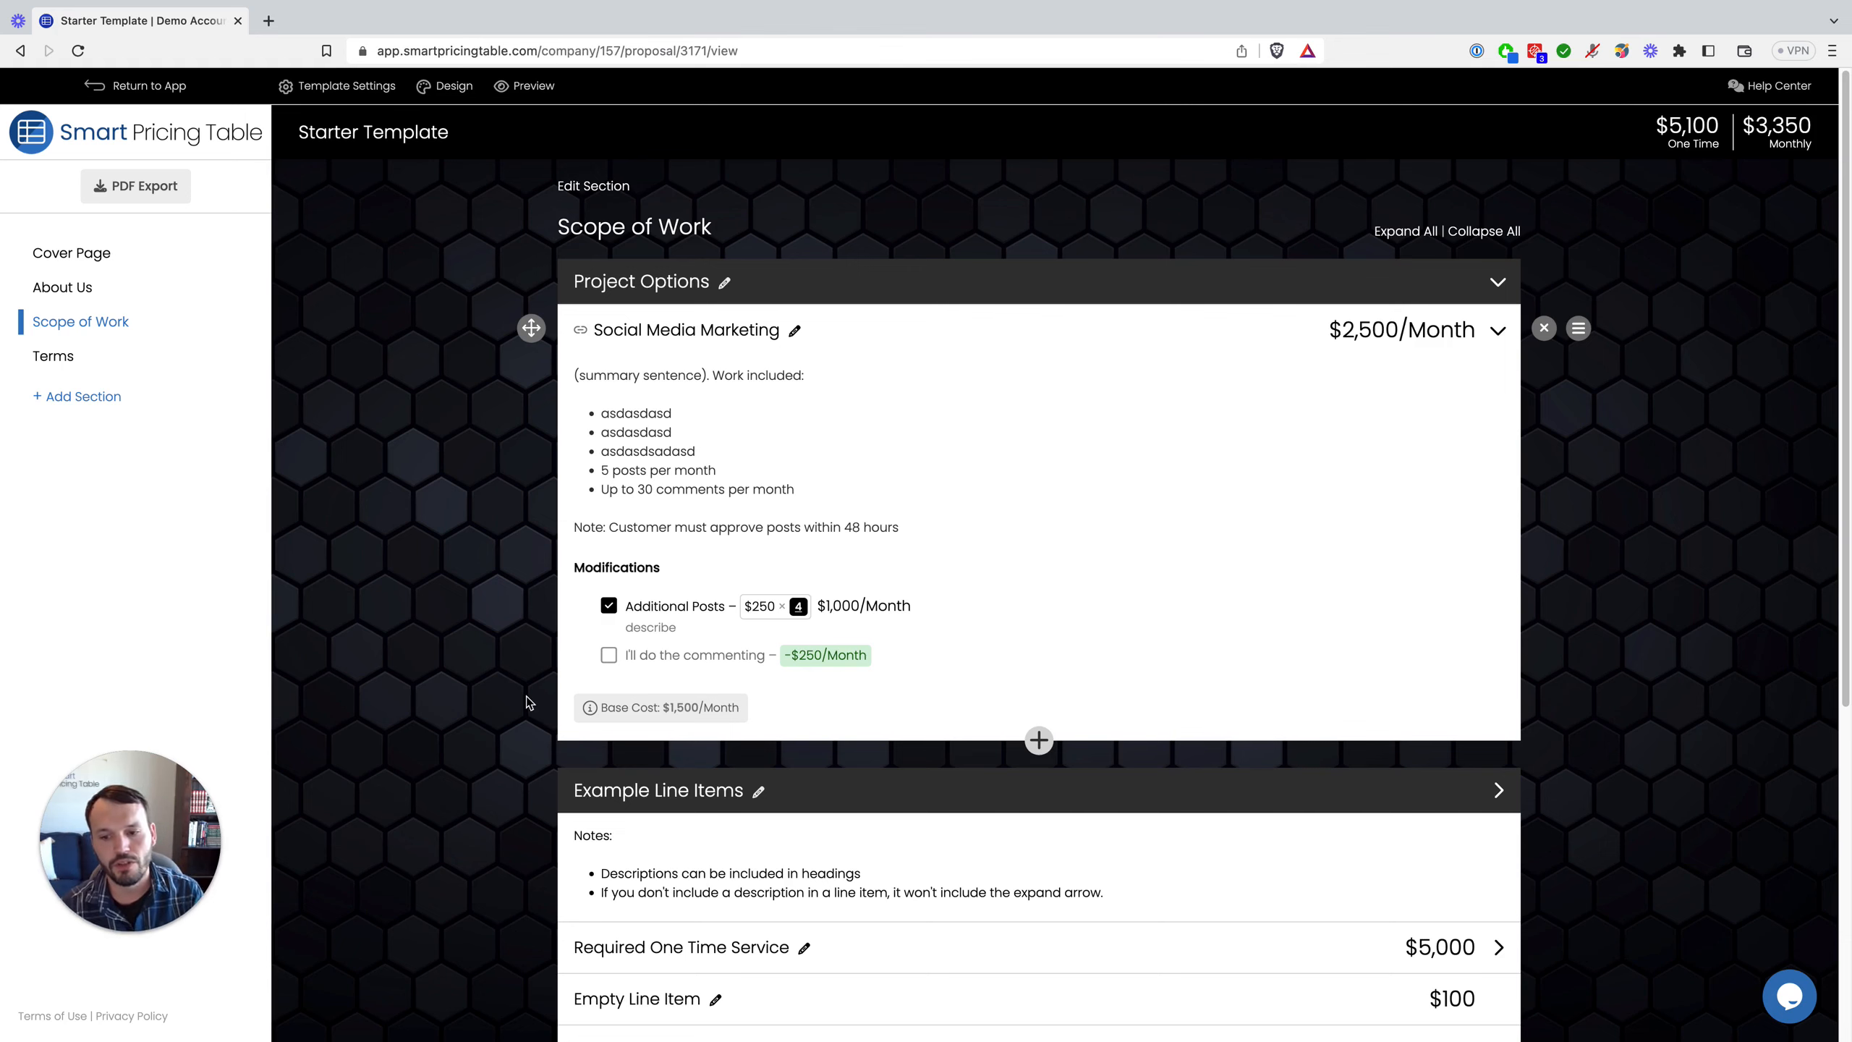
scroll(525, 697, "down", 2)
scroll(526, 662, "up", 2)
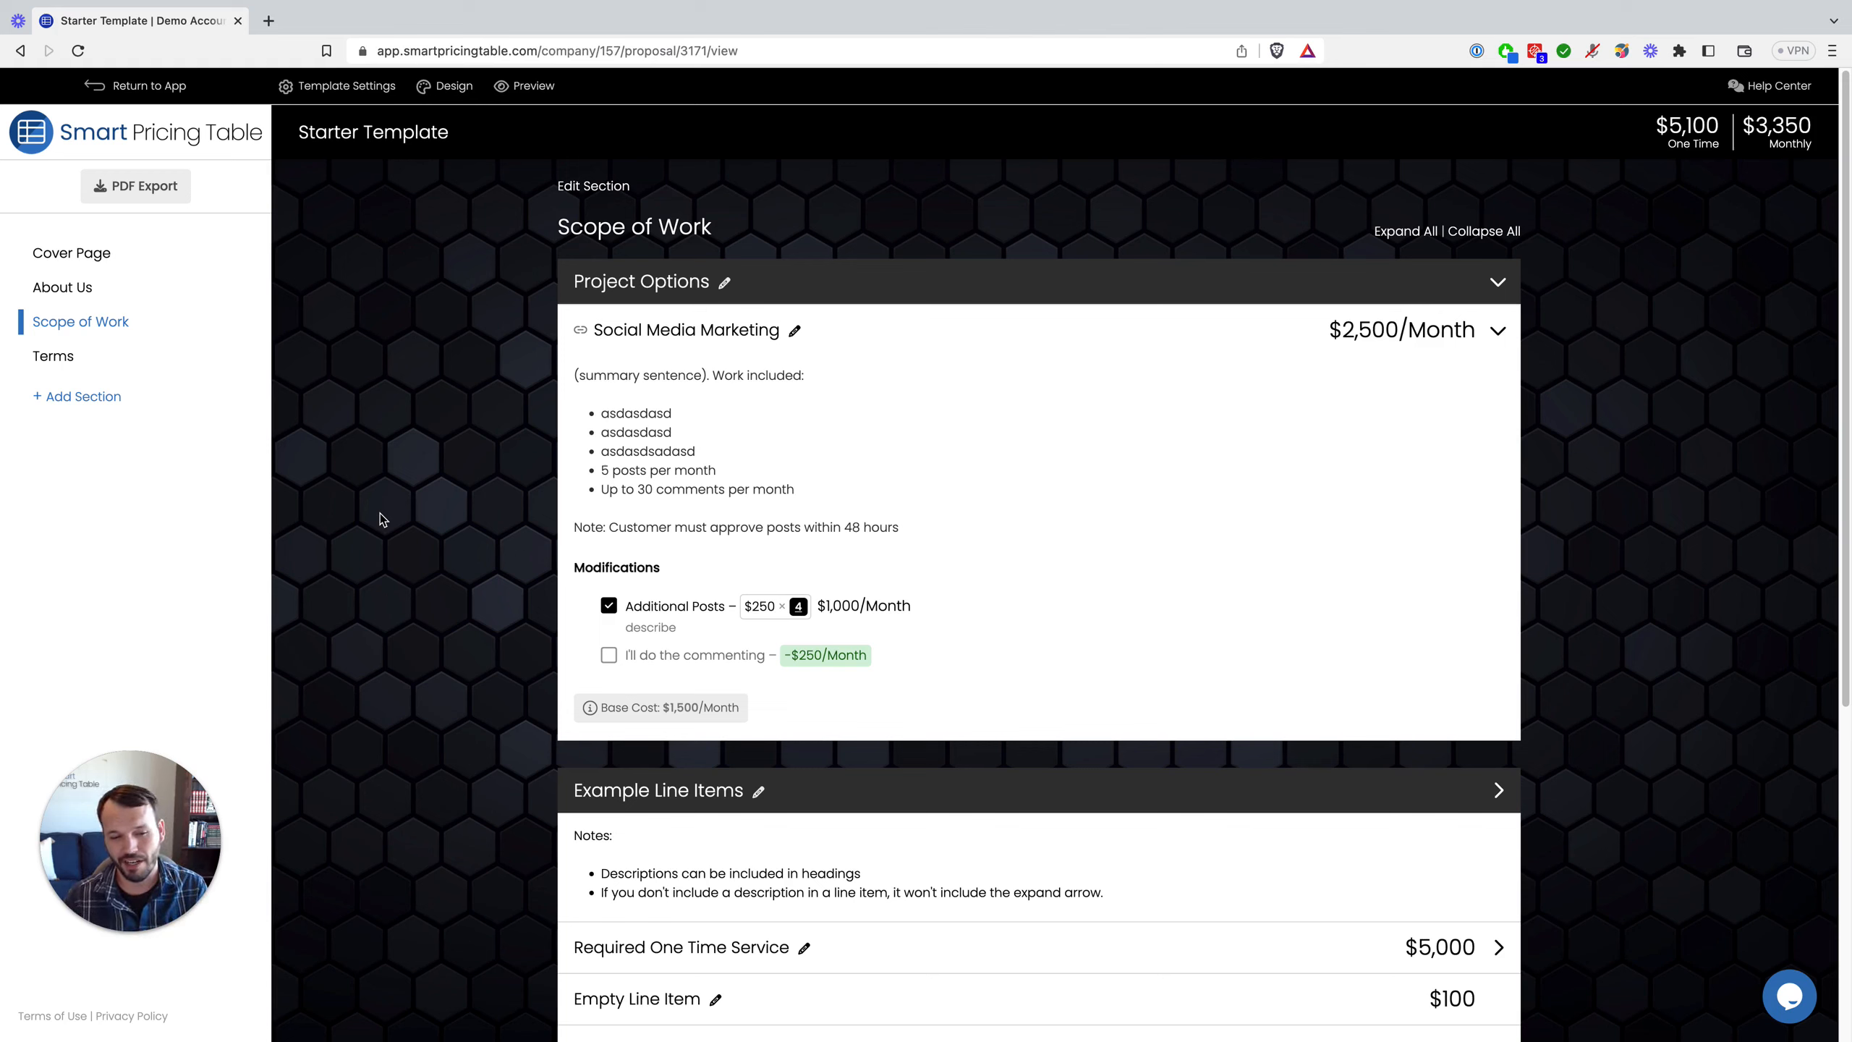
Step: From the Proposals list, create a new proposal using the Starter Template
left_click(149, 91)
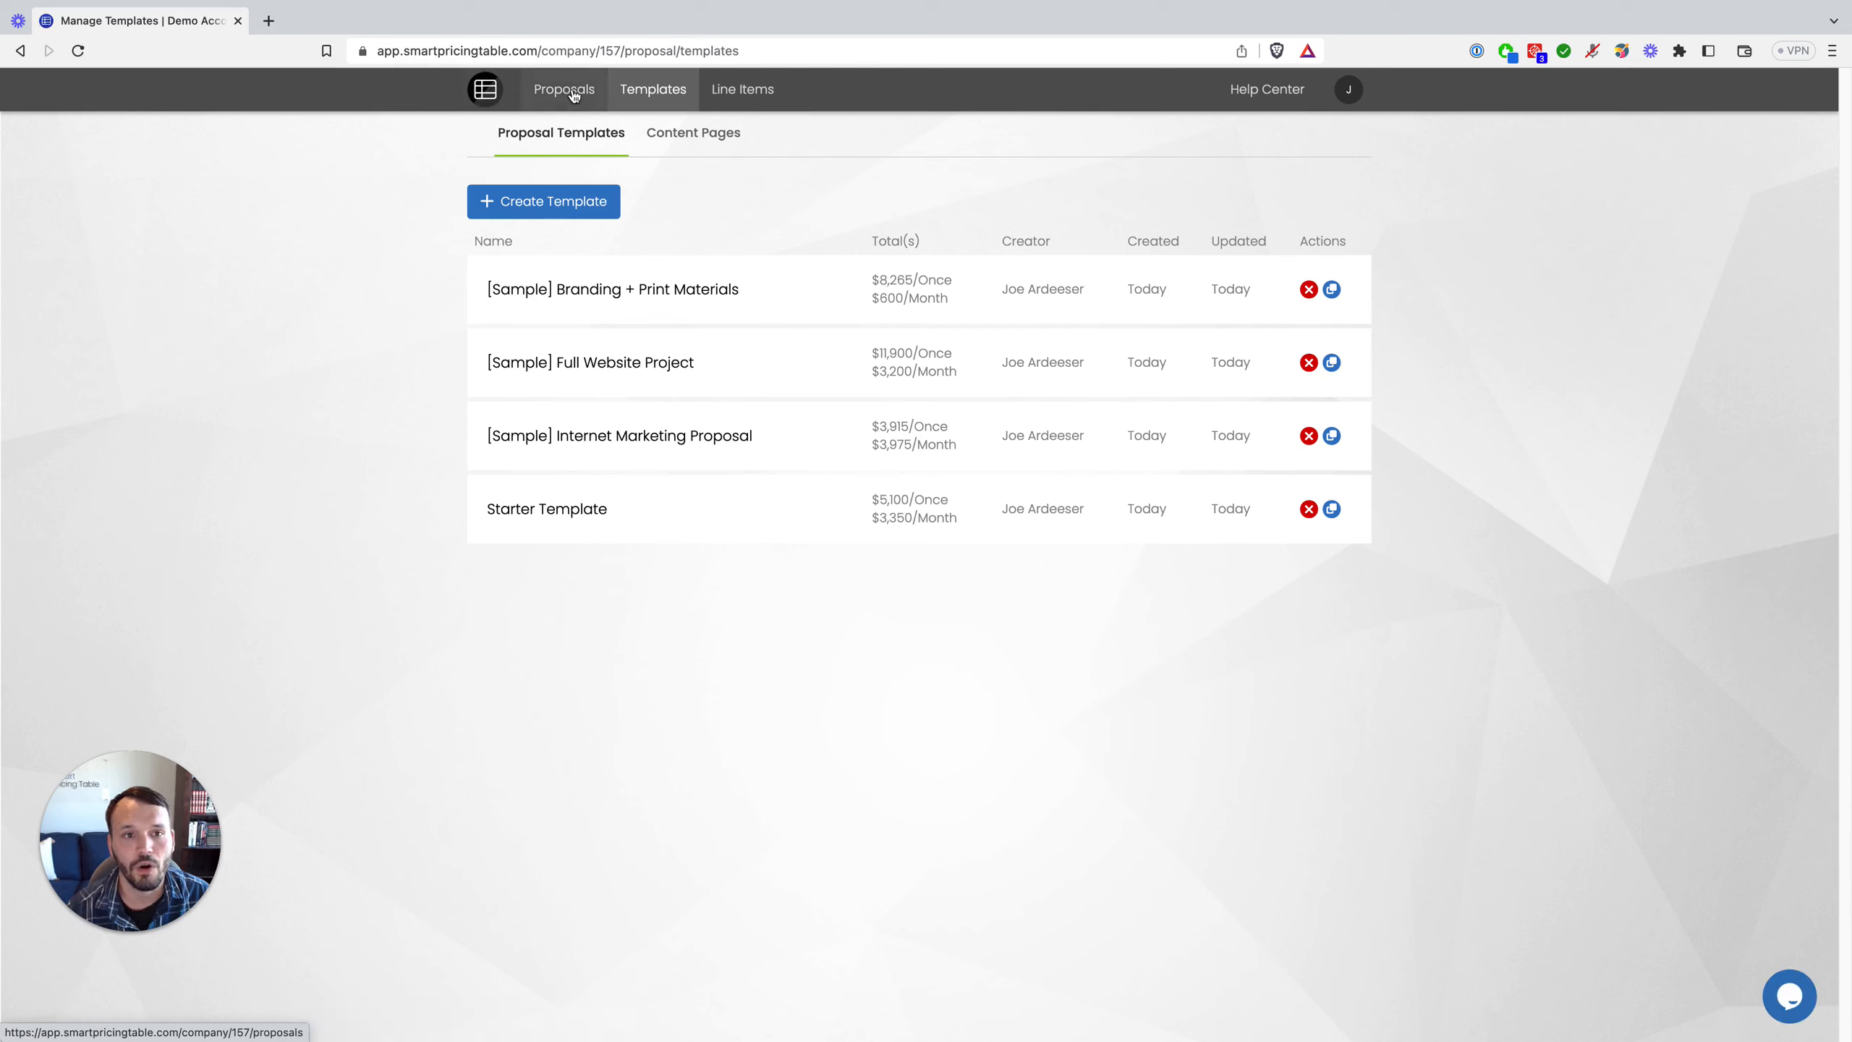
left_click(572, 90)
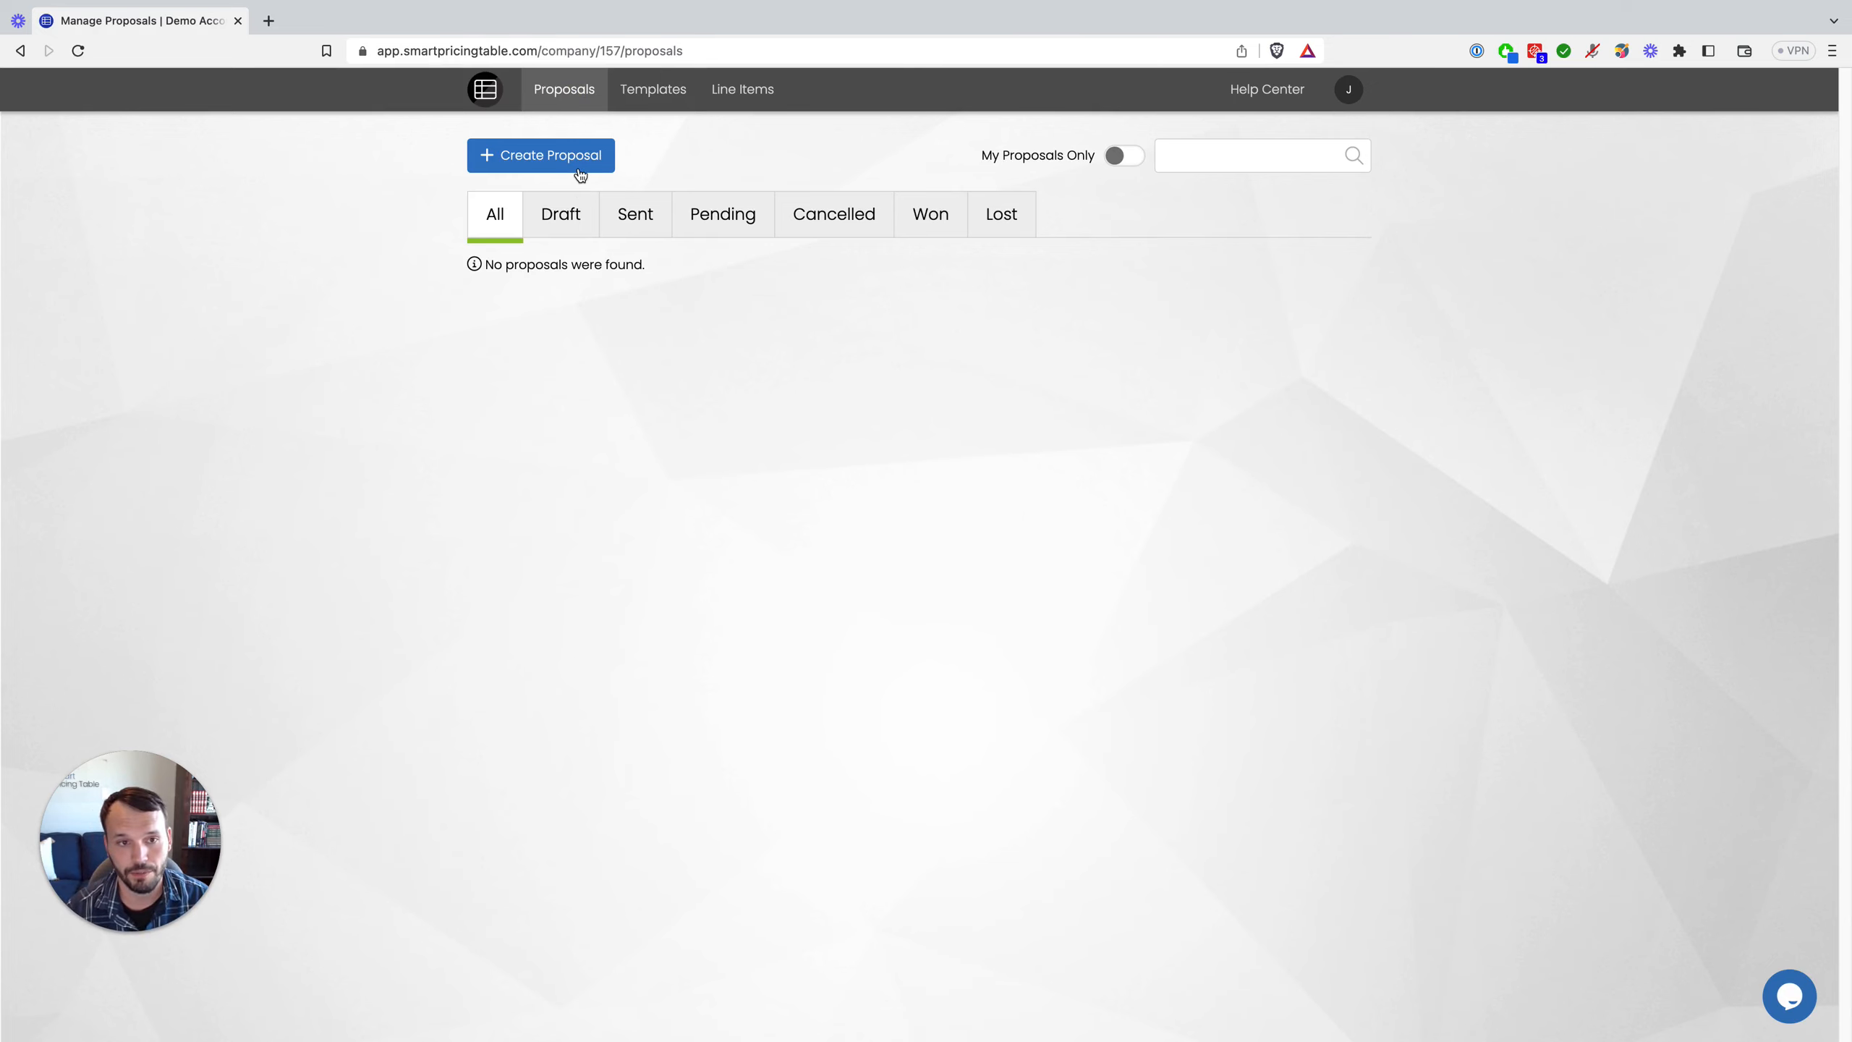
left_click(581, 172)
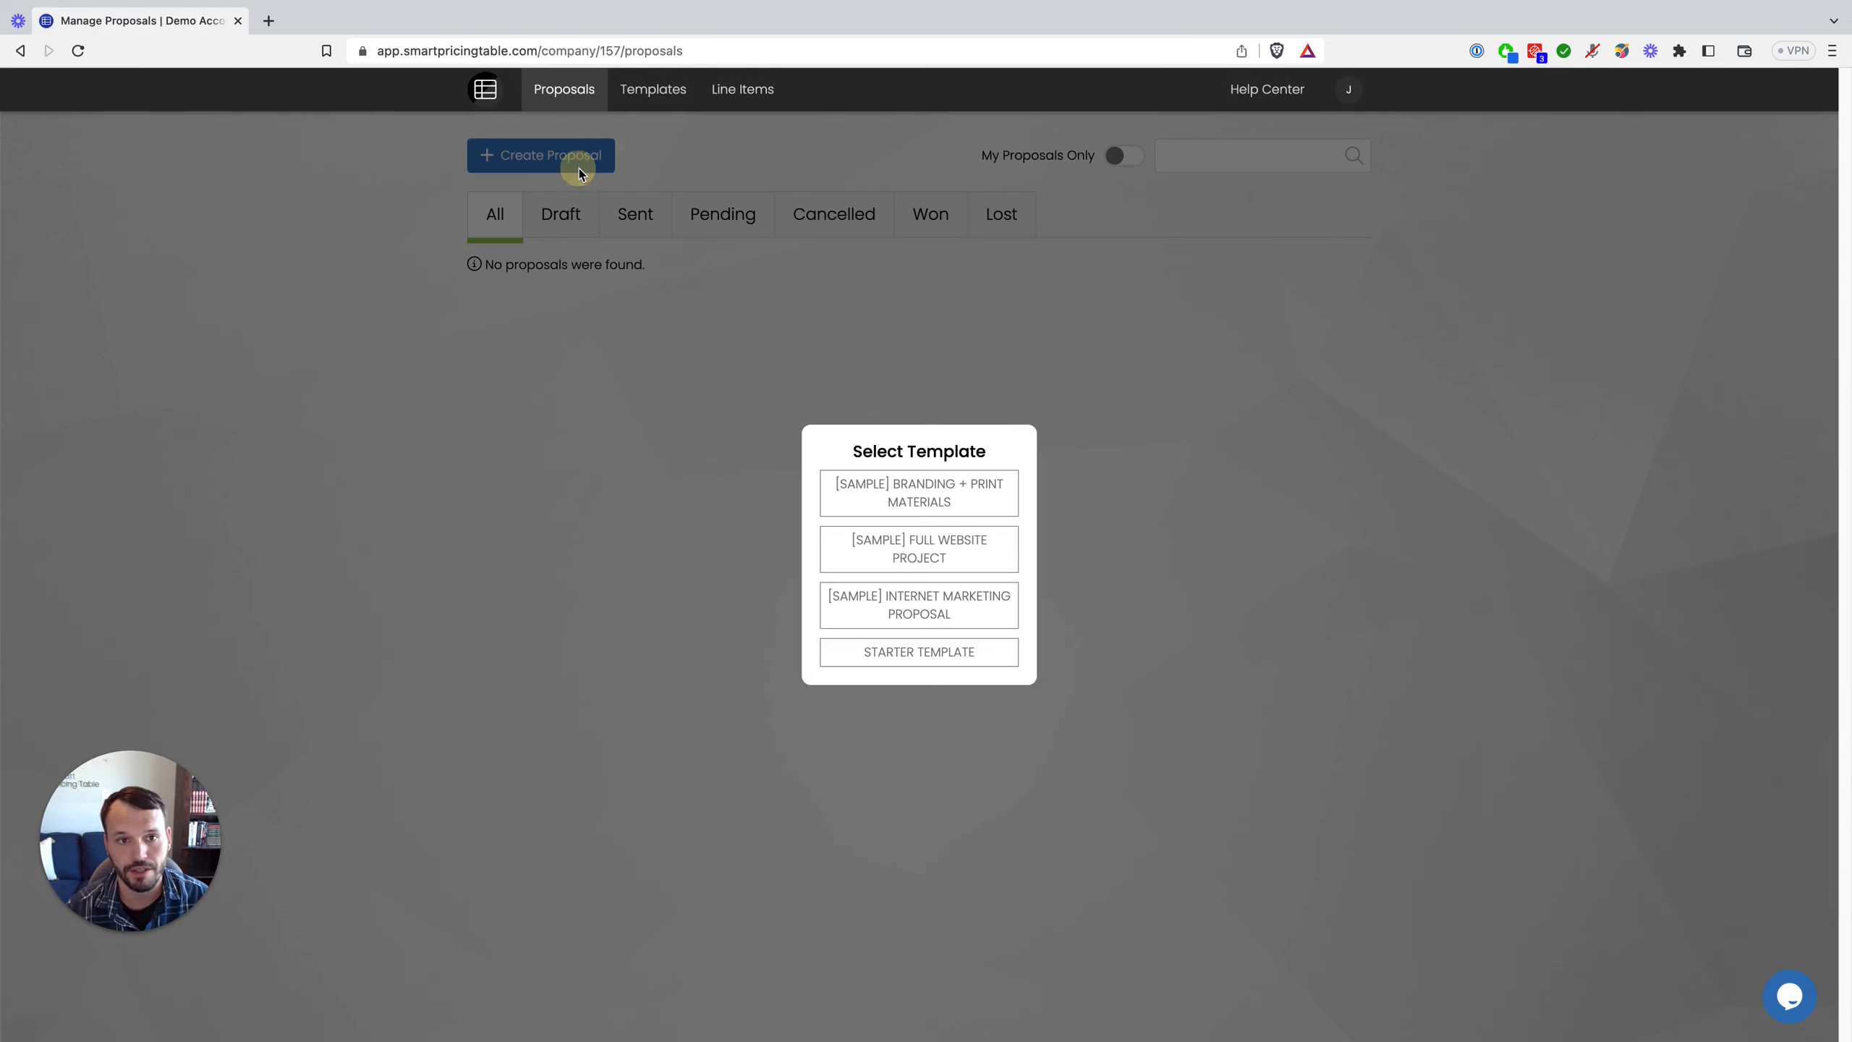
left_click(911, 664)
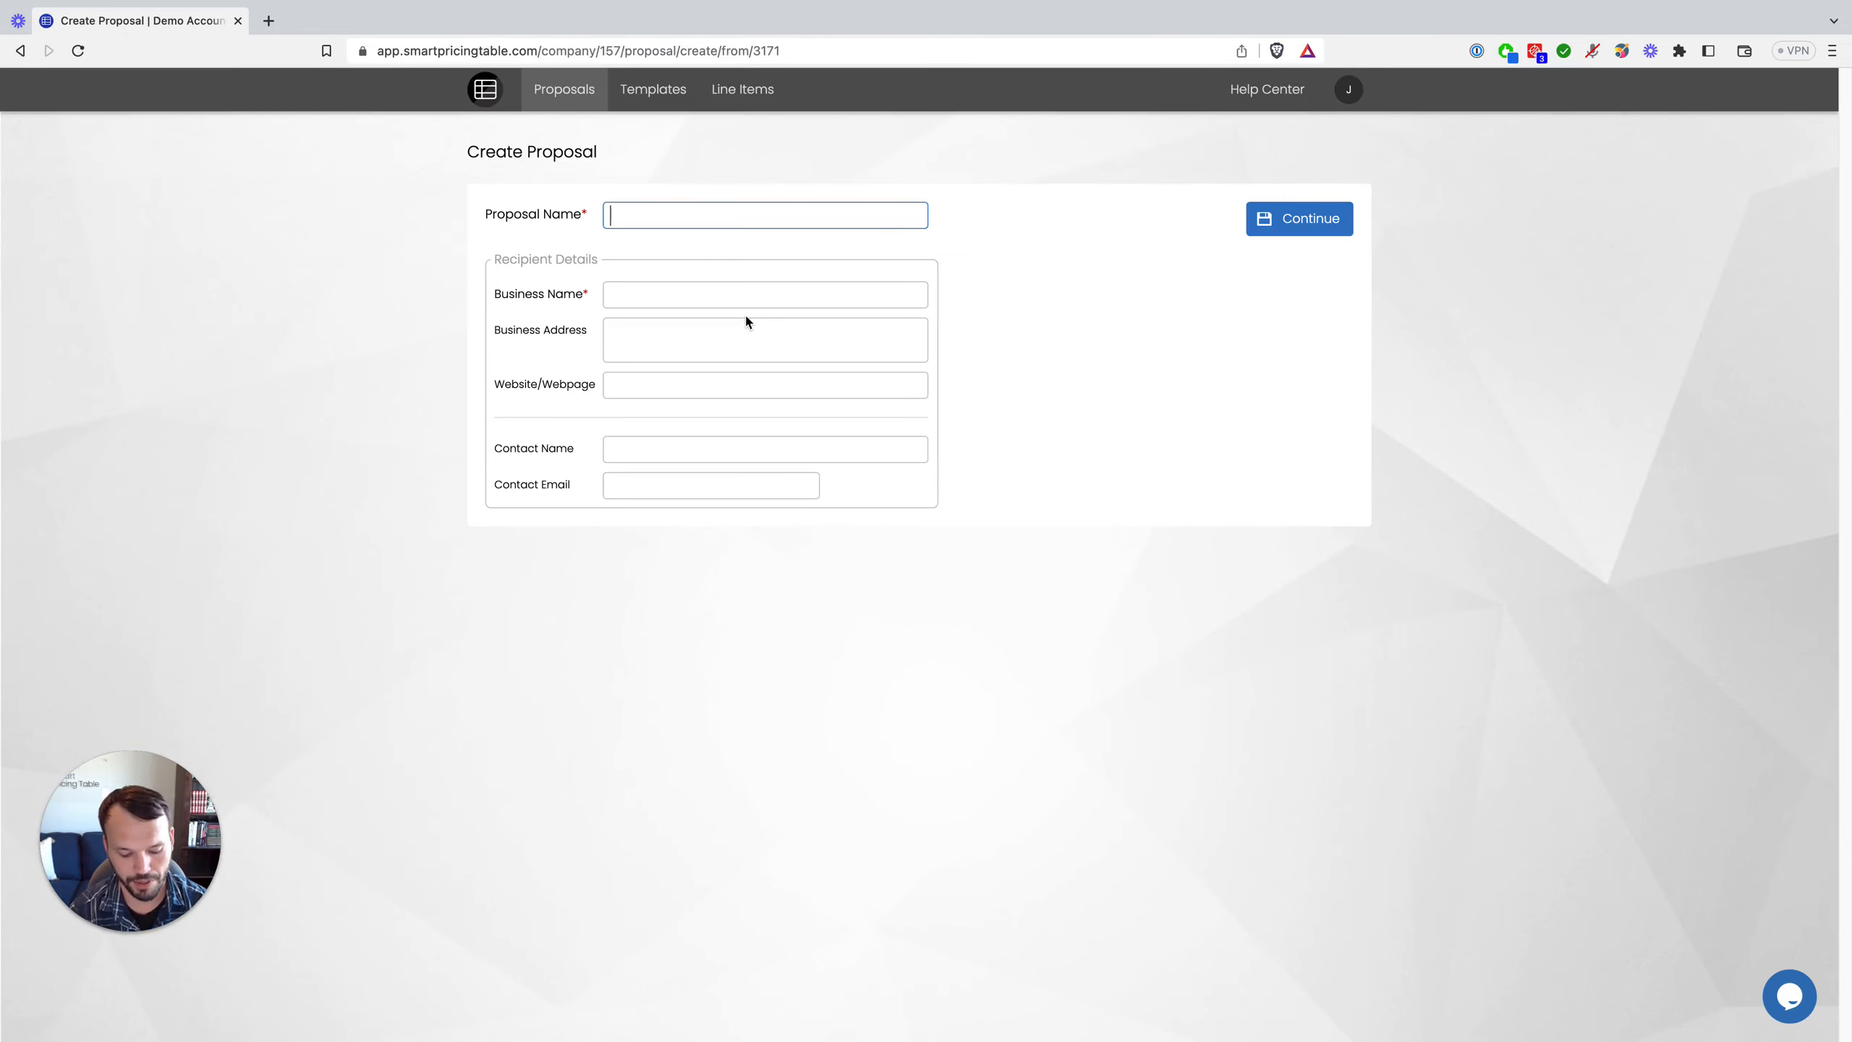
Step: Name the proposal 'Sample' for business ABC Company, enter the contact's name, and continue
type("Sample")
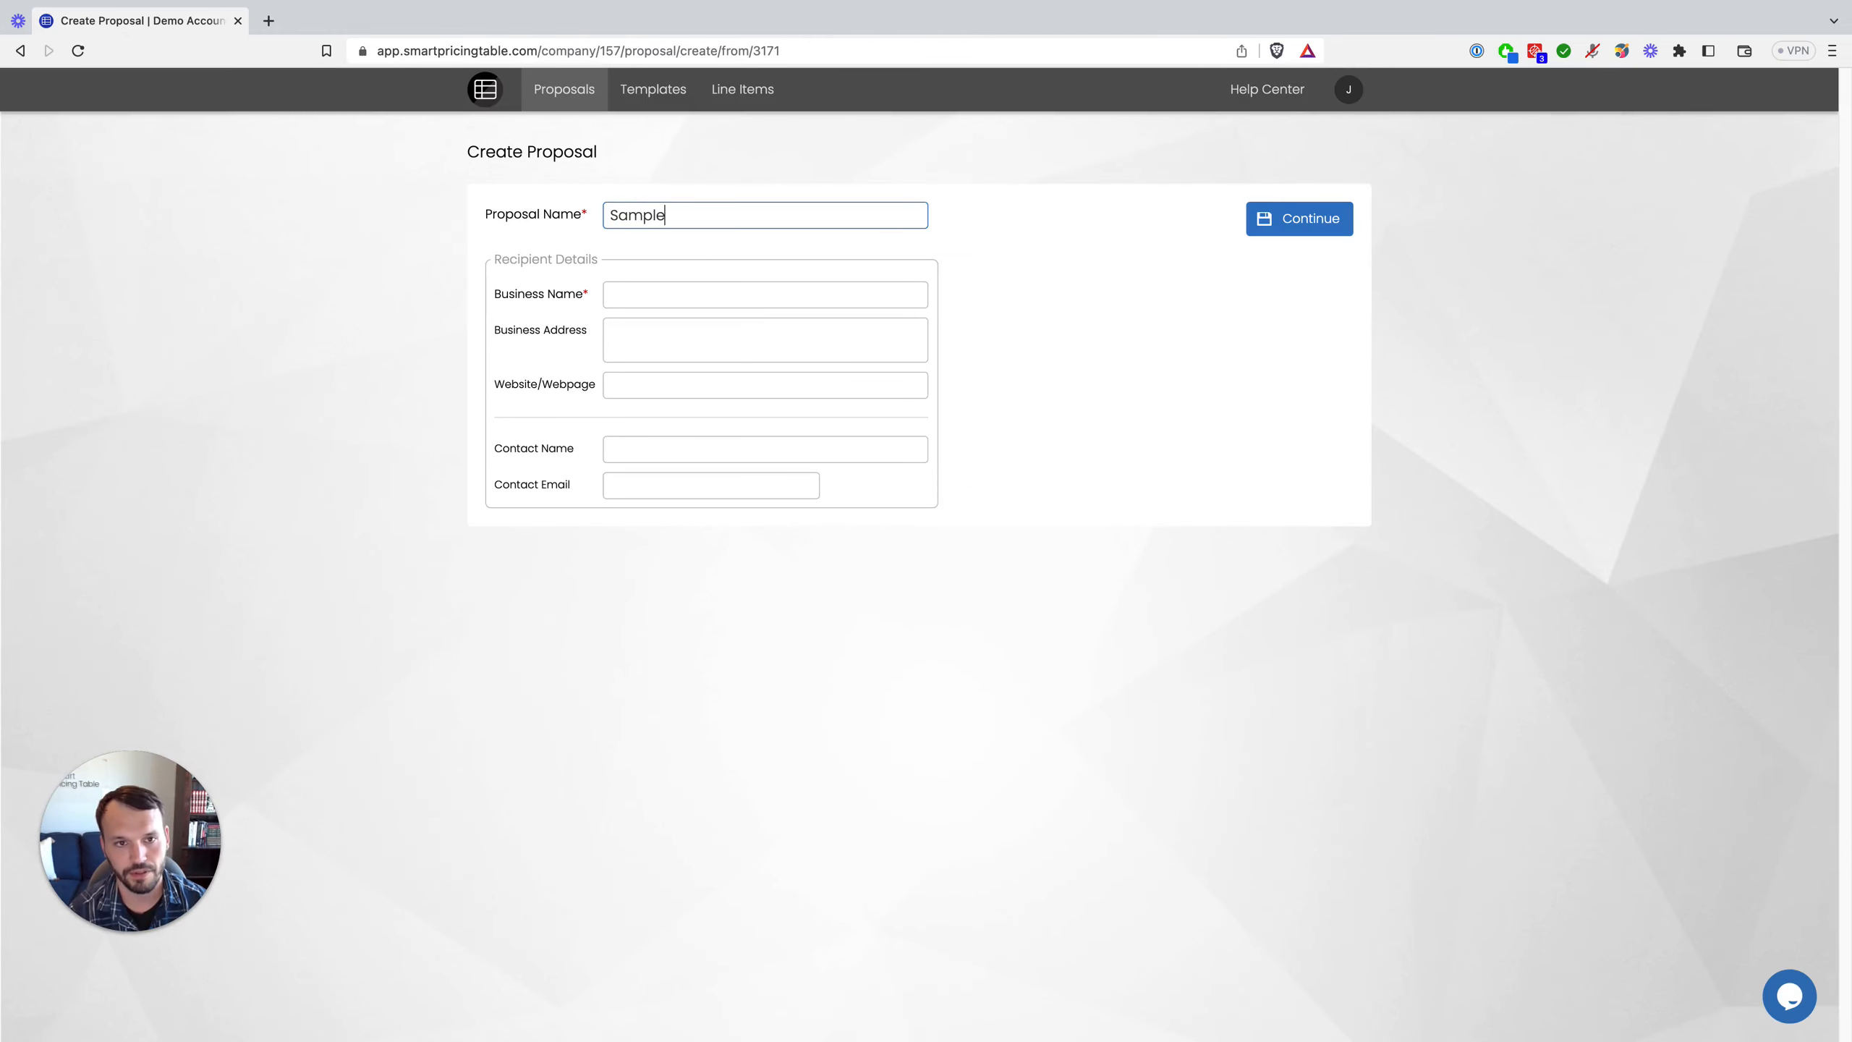
key("Tab")
type("ABCV")
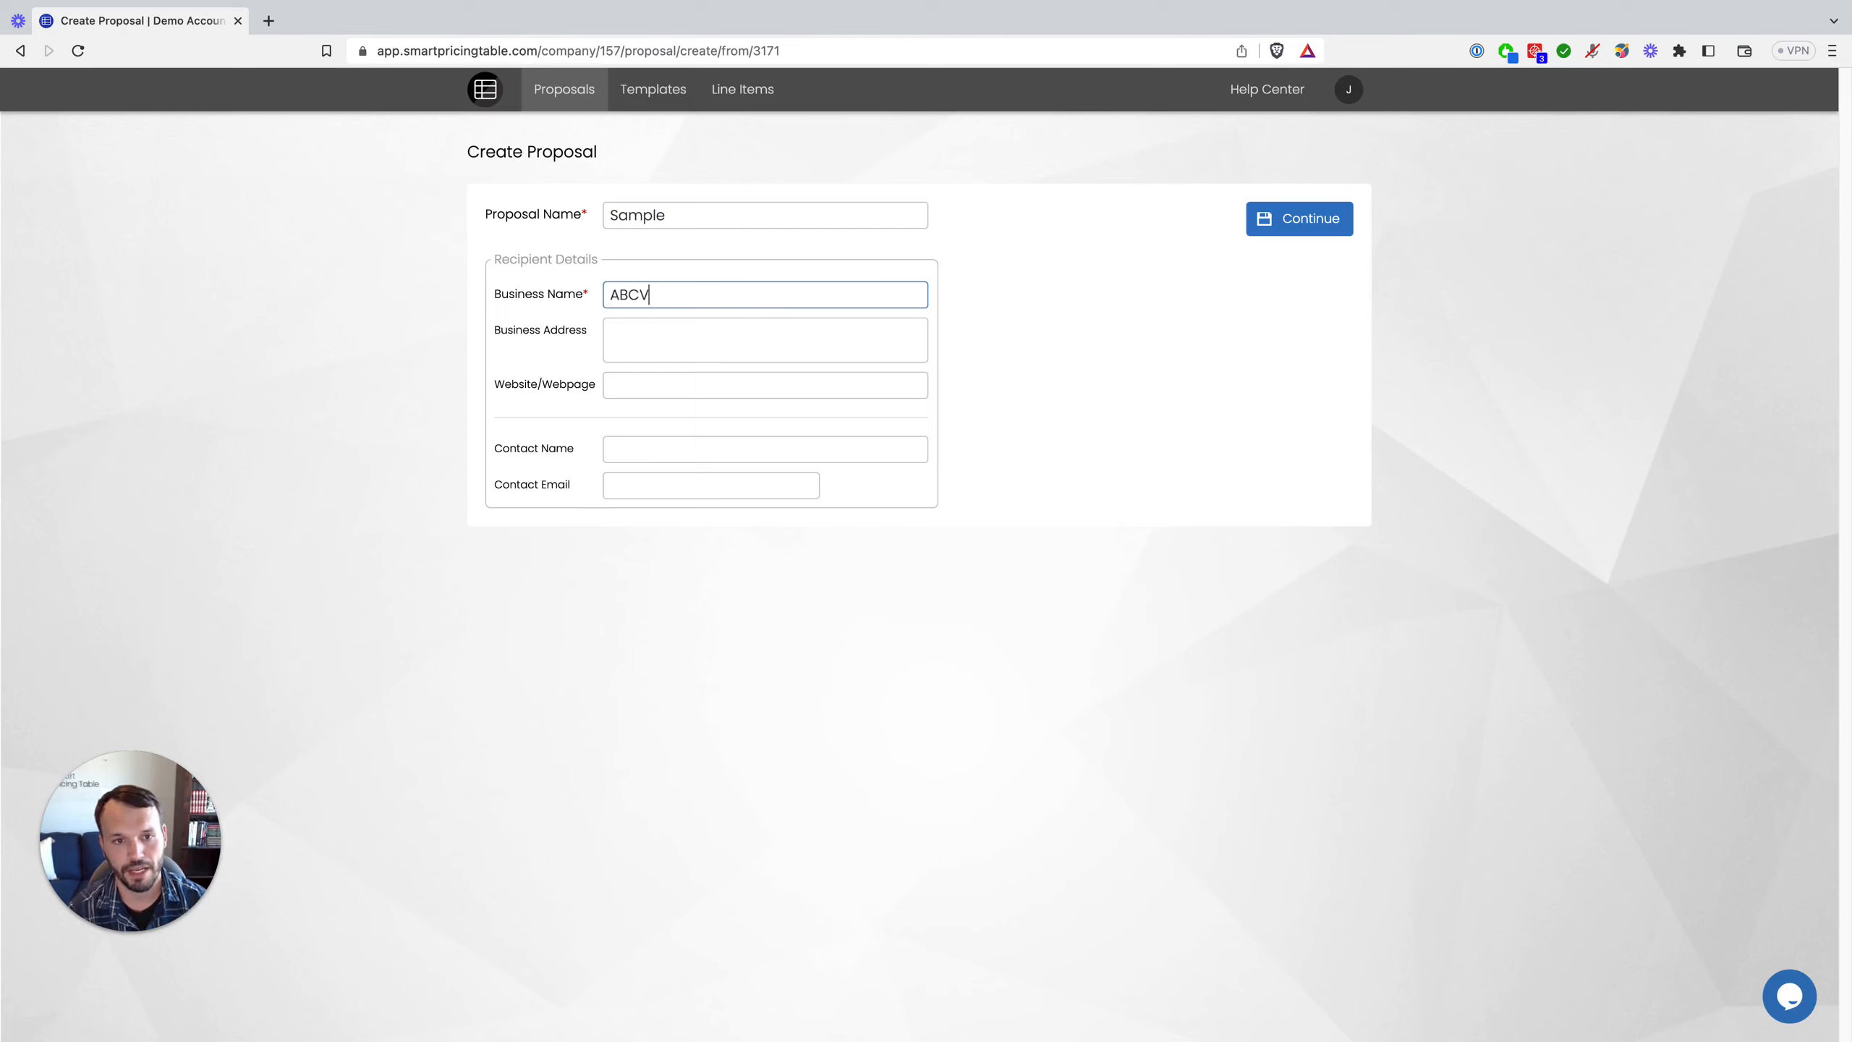
key("BackSpace")
type(" Company")
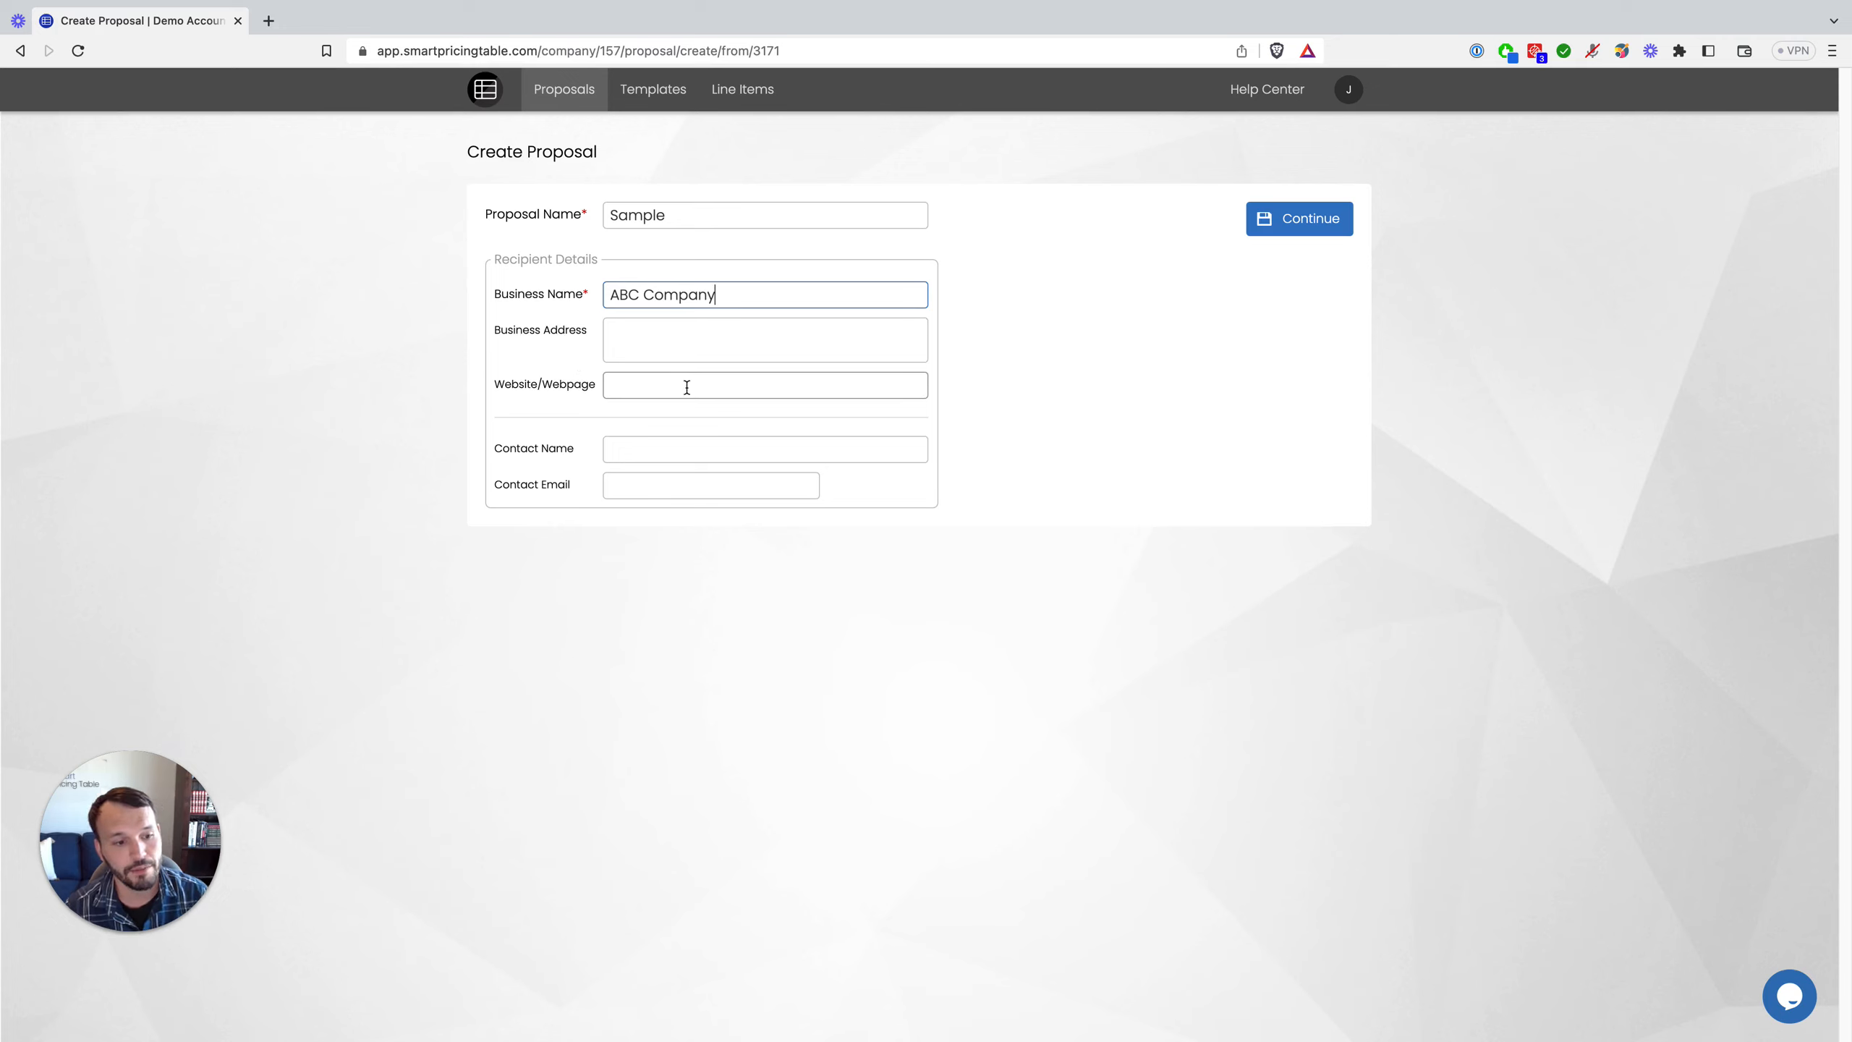
left_click(680, 453)
type("J")
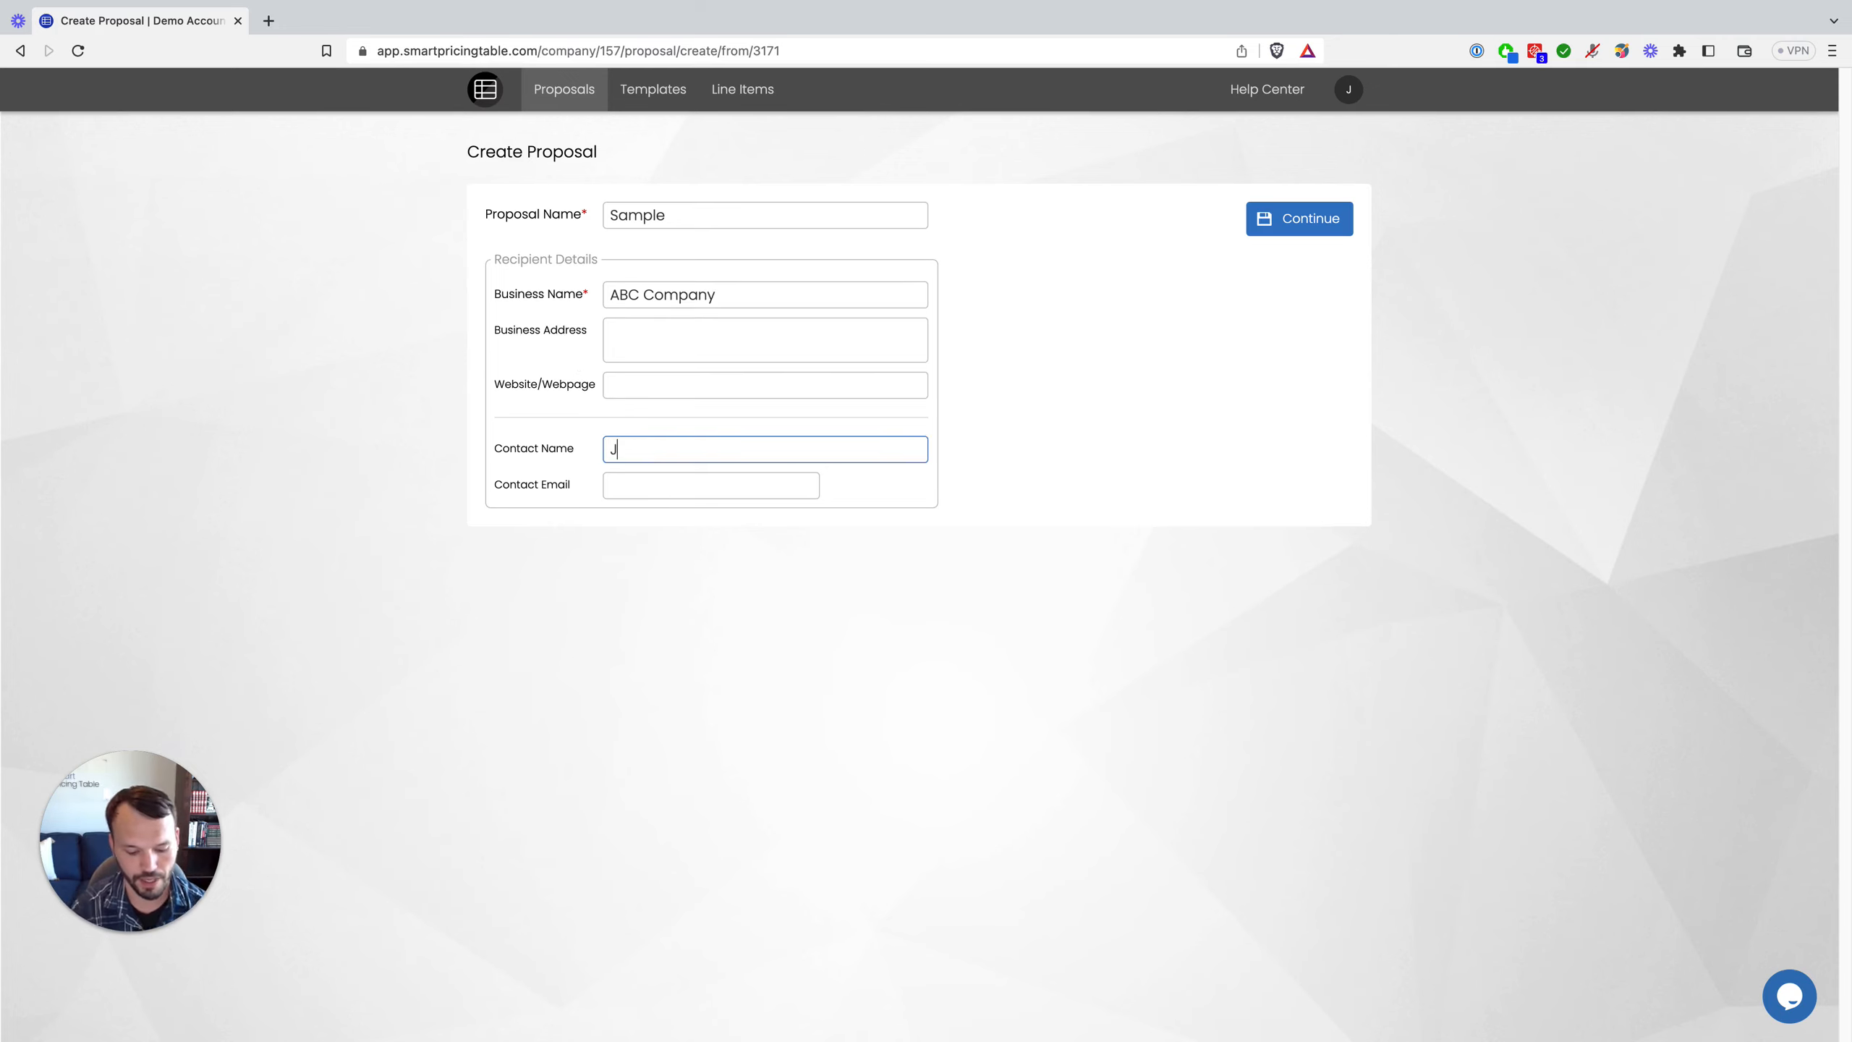
type("ohn Doe")
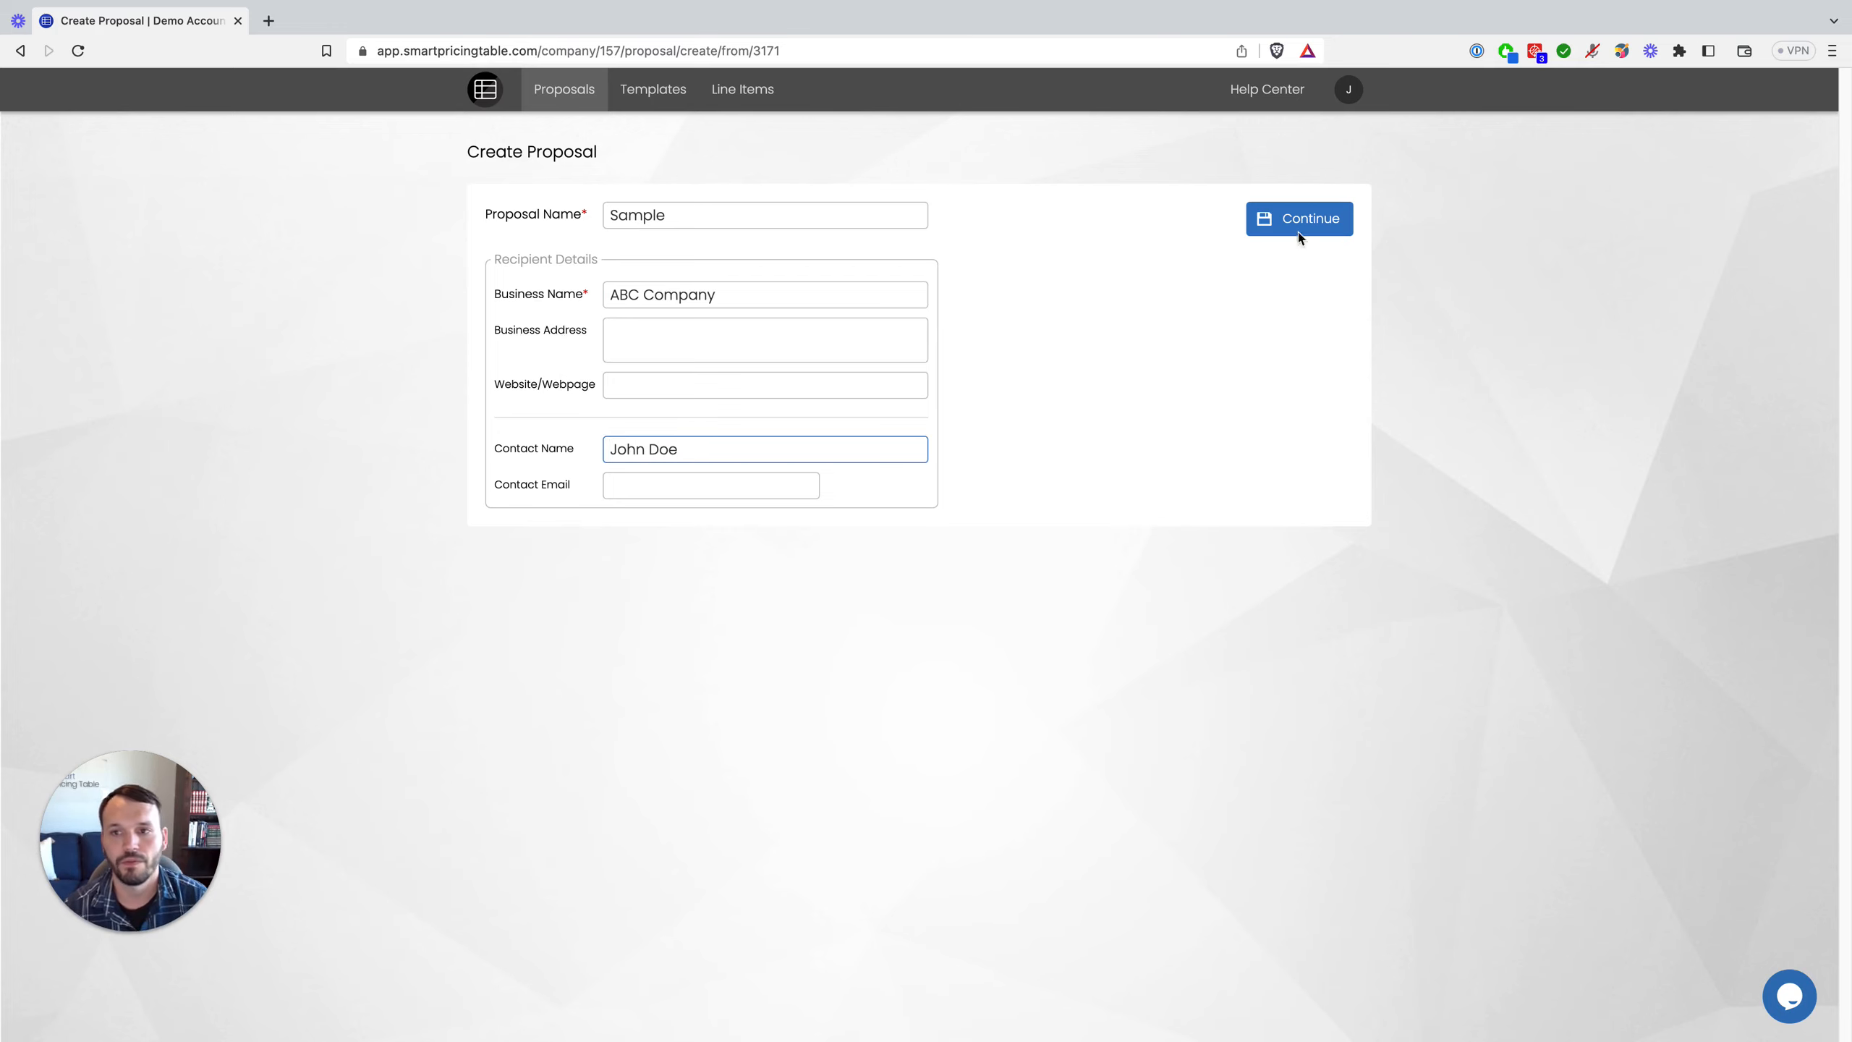
left_click(1306, 220)
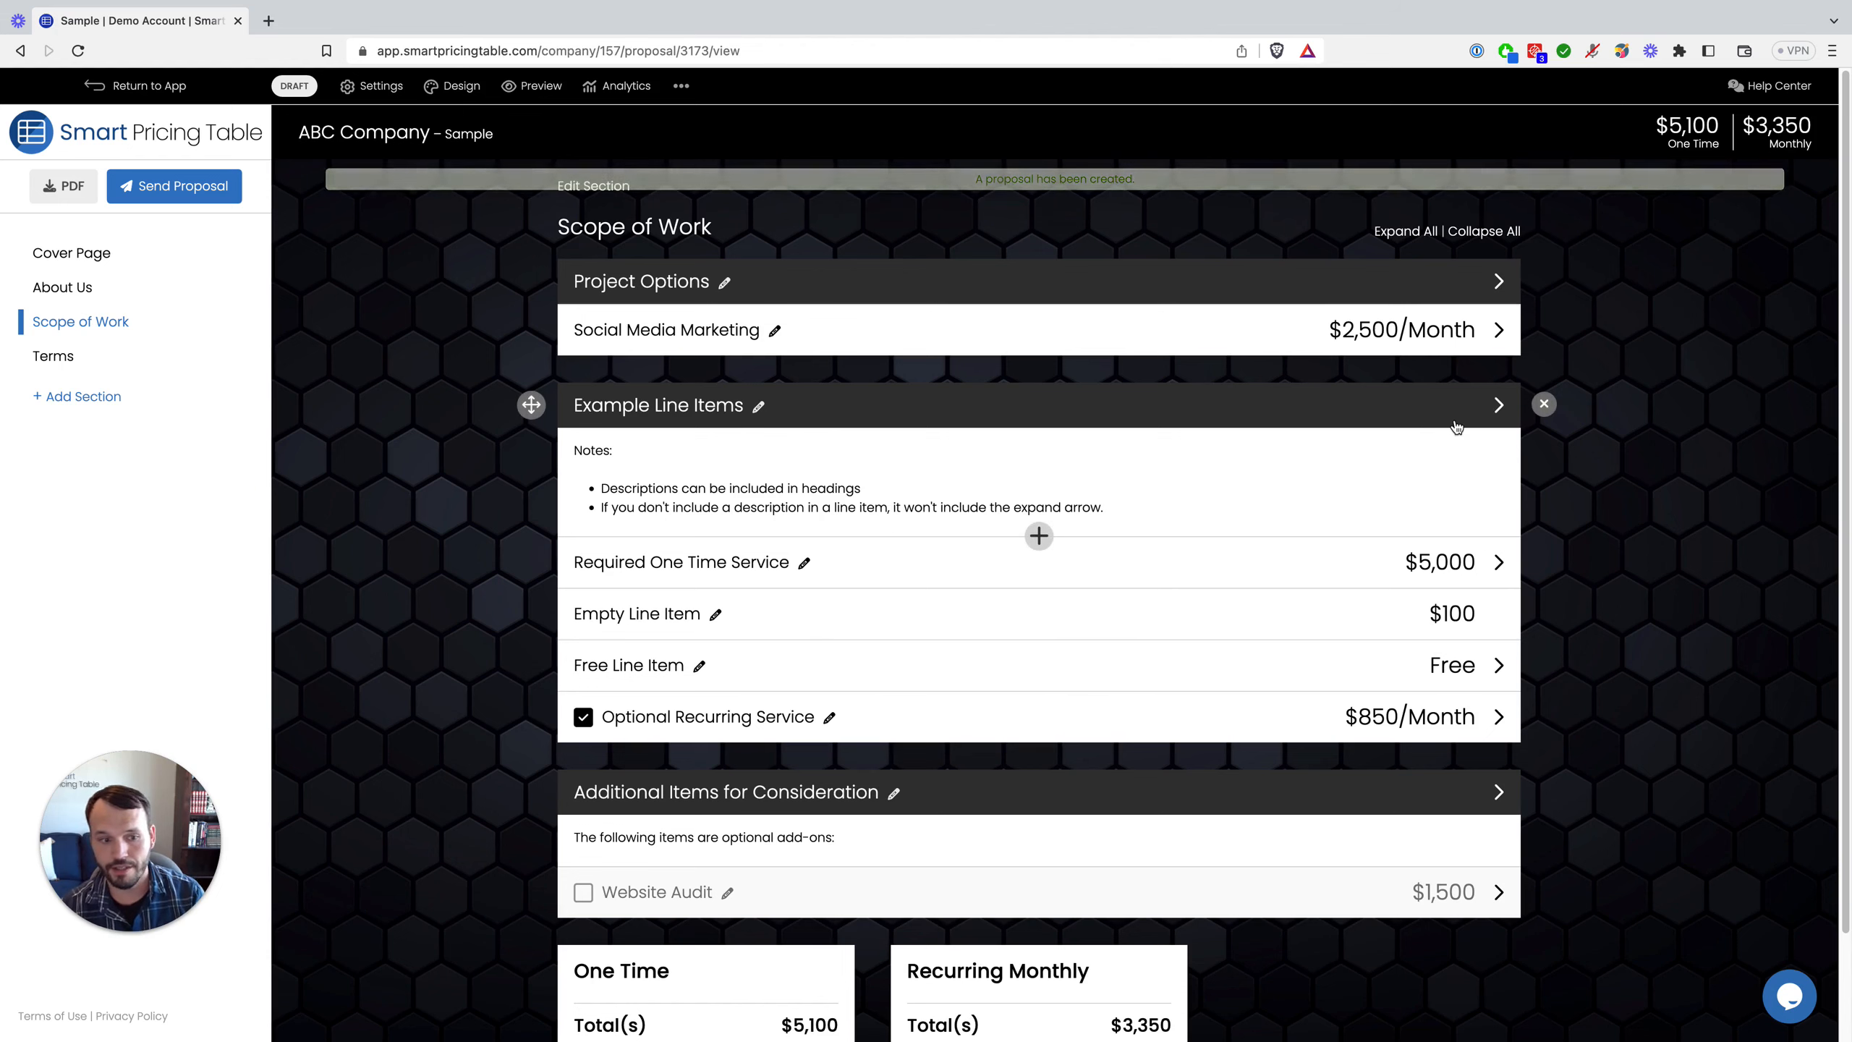
Step: Delete the Example Line Items heading together with all its line items
left_click(1543, 405)
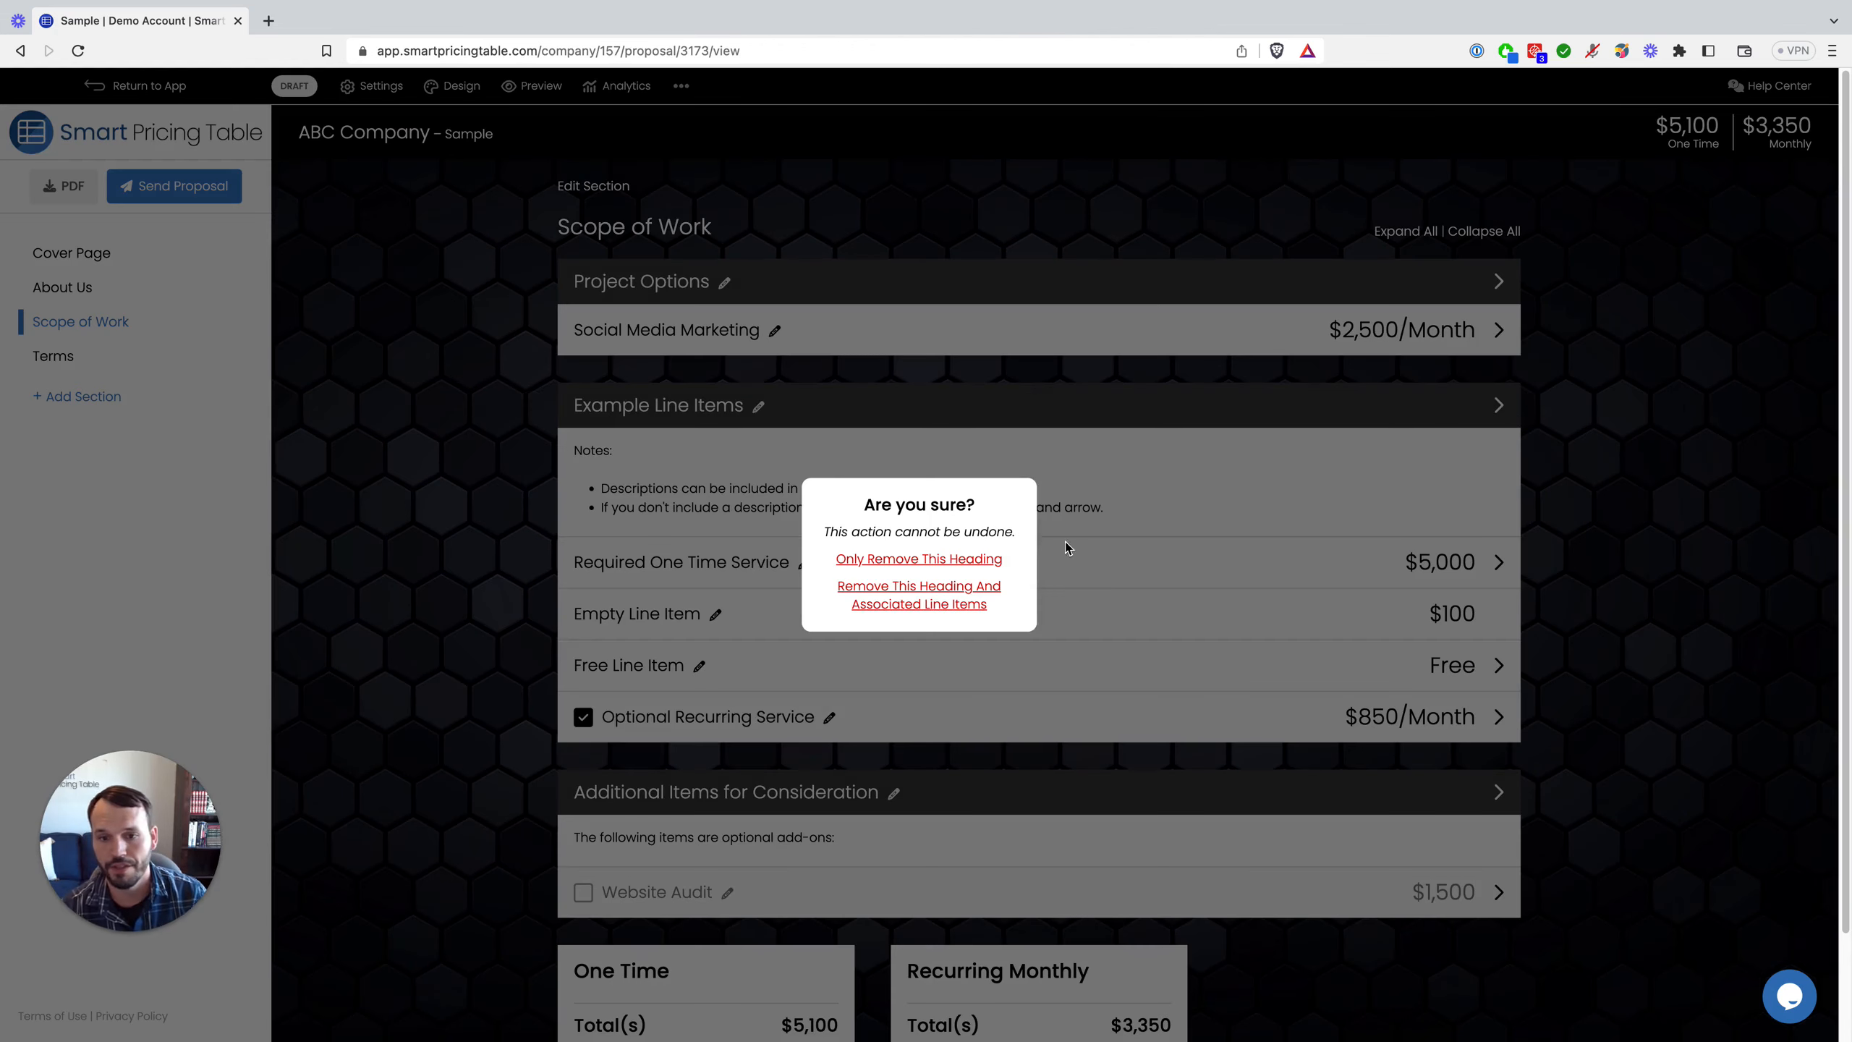
left_click(918, 604)
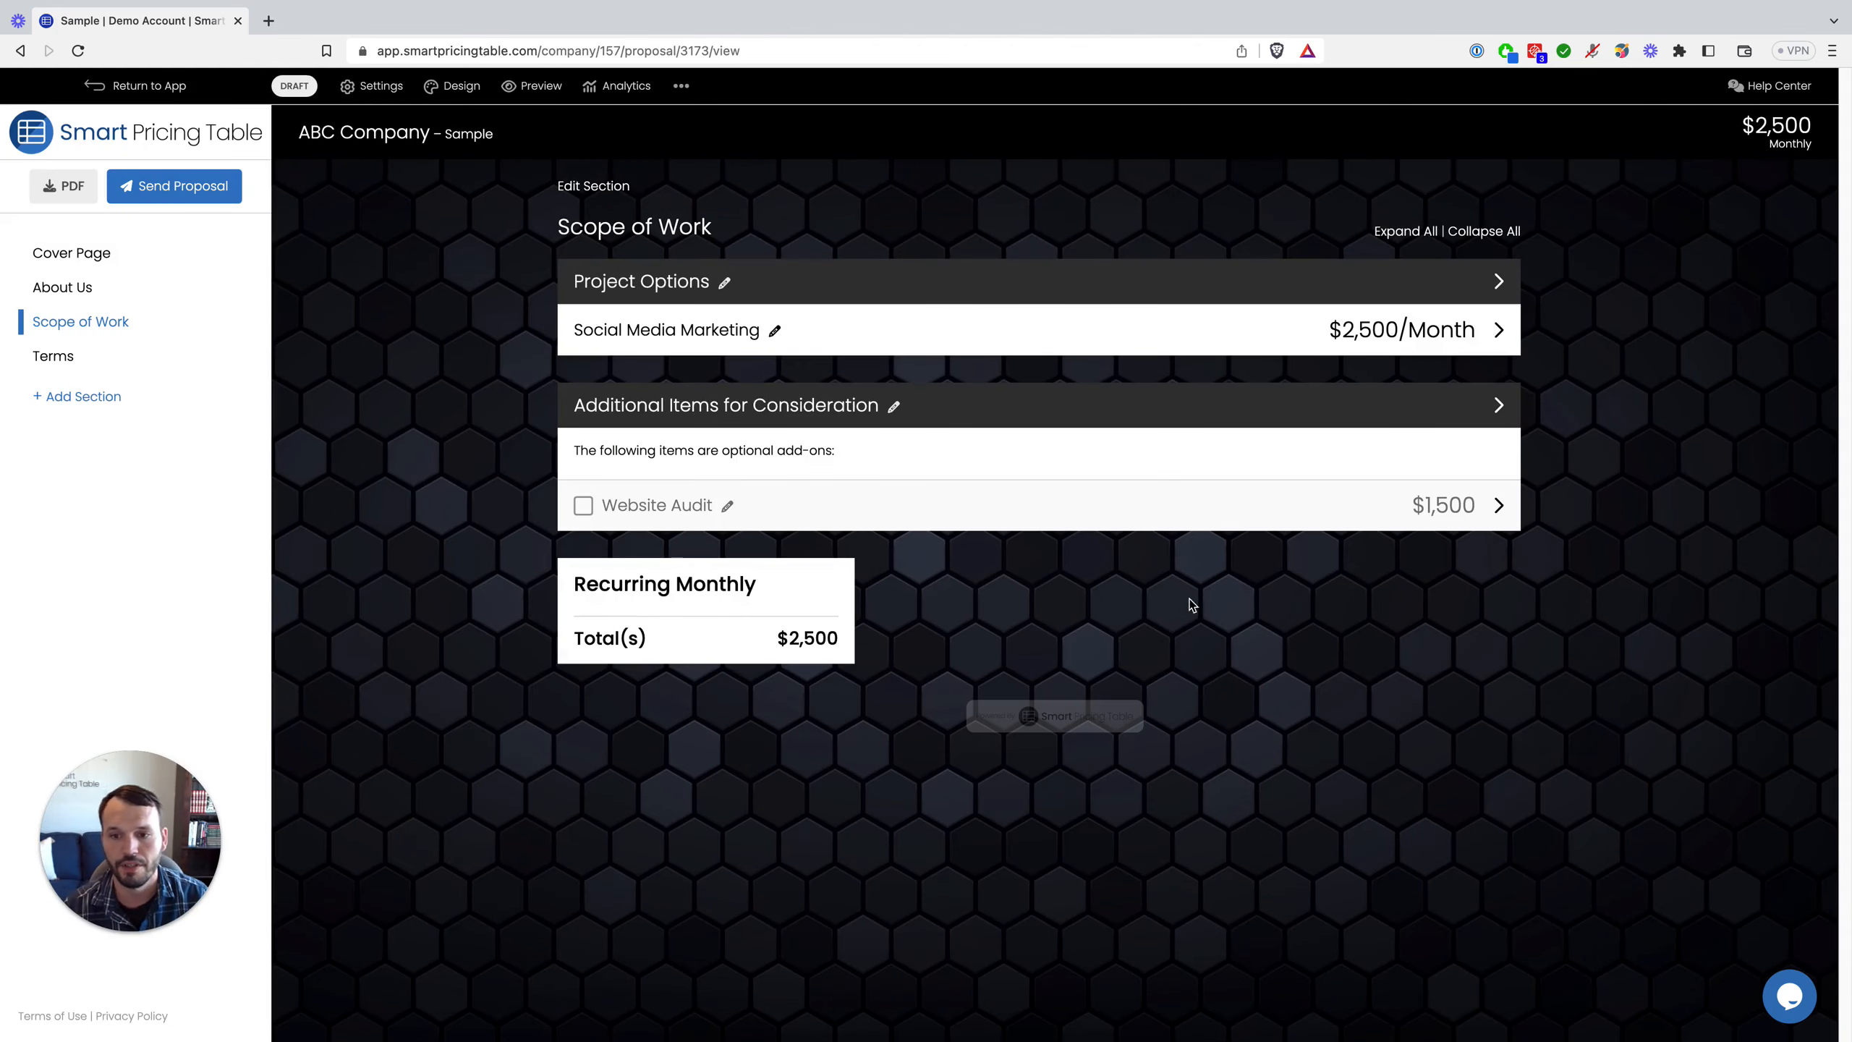
mouse_move(1013, 493)
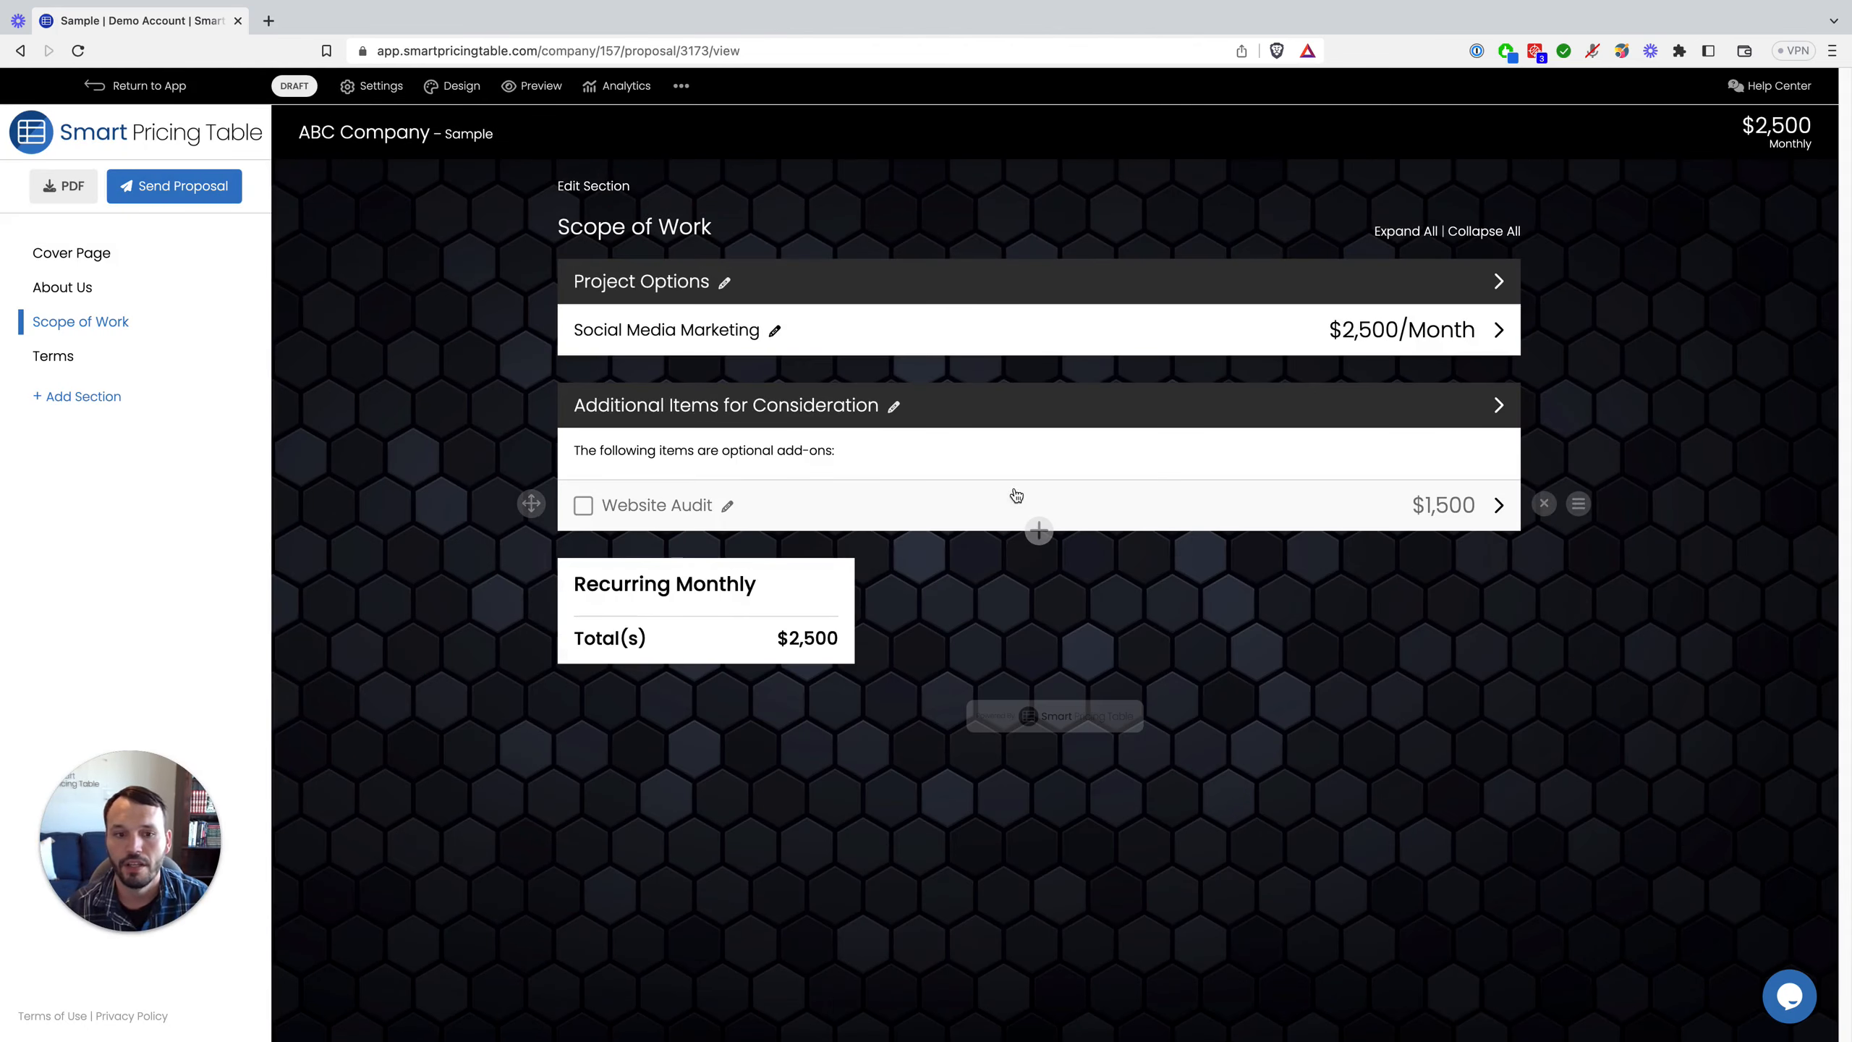
left_click(1544, 505)
Step: Rename the Website Audit add-on to 'SEO Audit' and save it
left_click(651, 509)
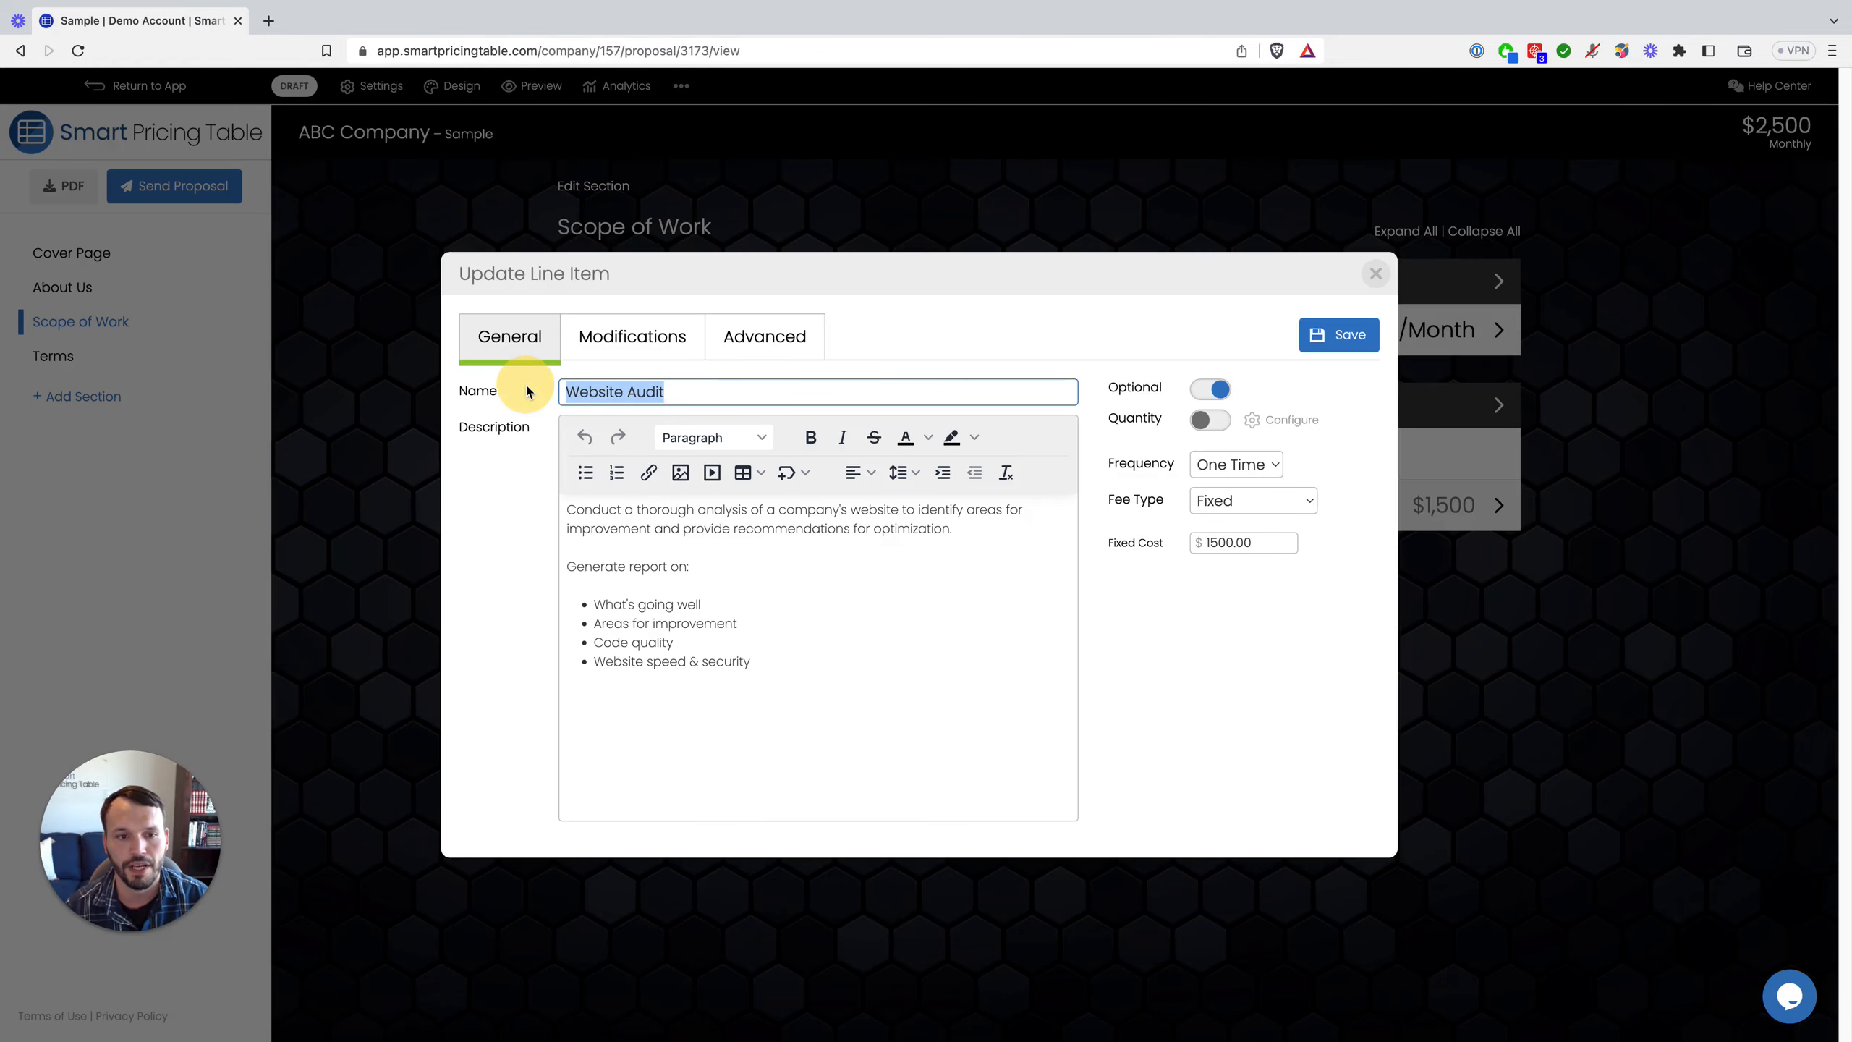
left_click(646, 398)
double_click(599, 392)
type("S")
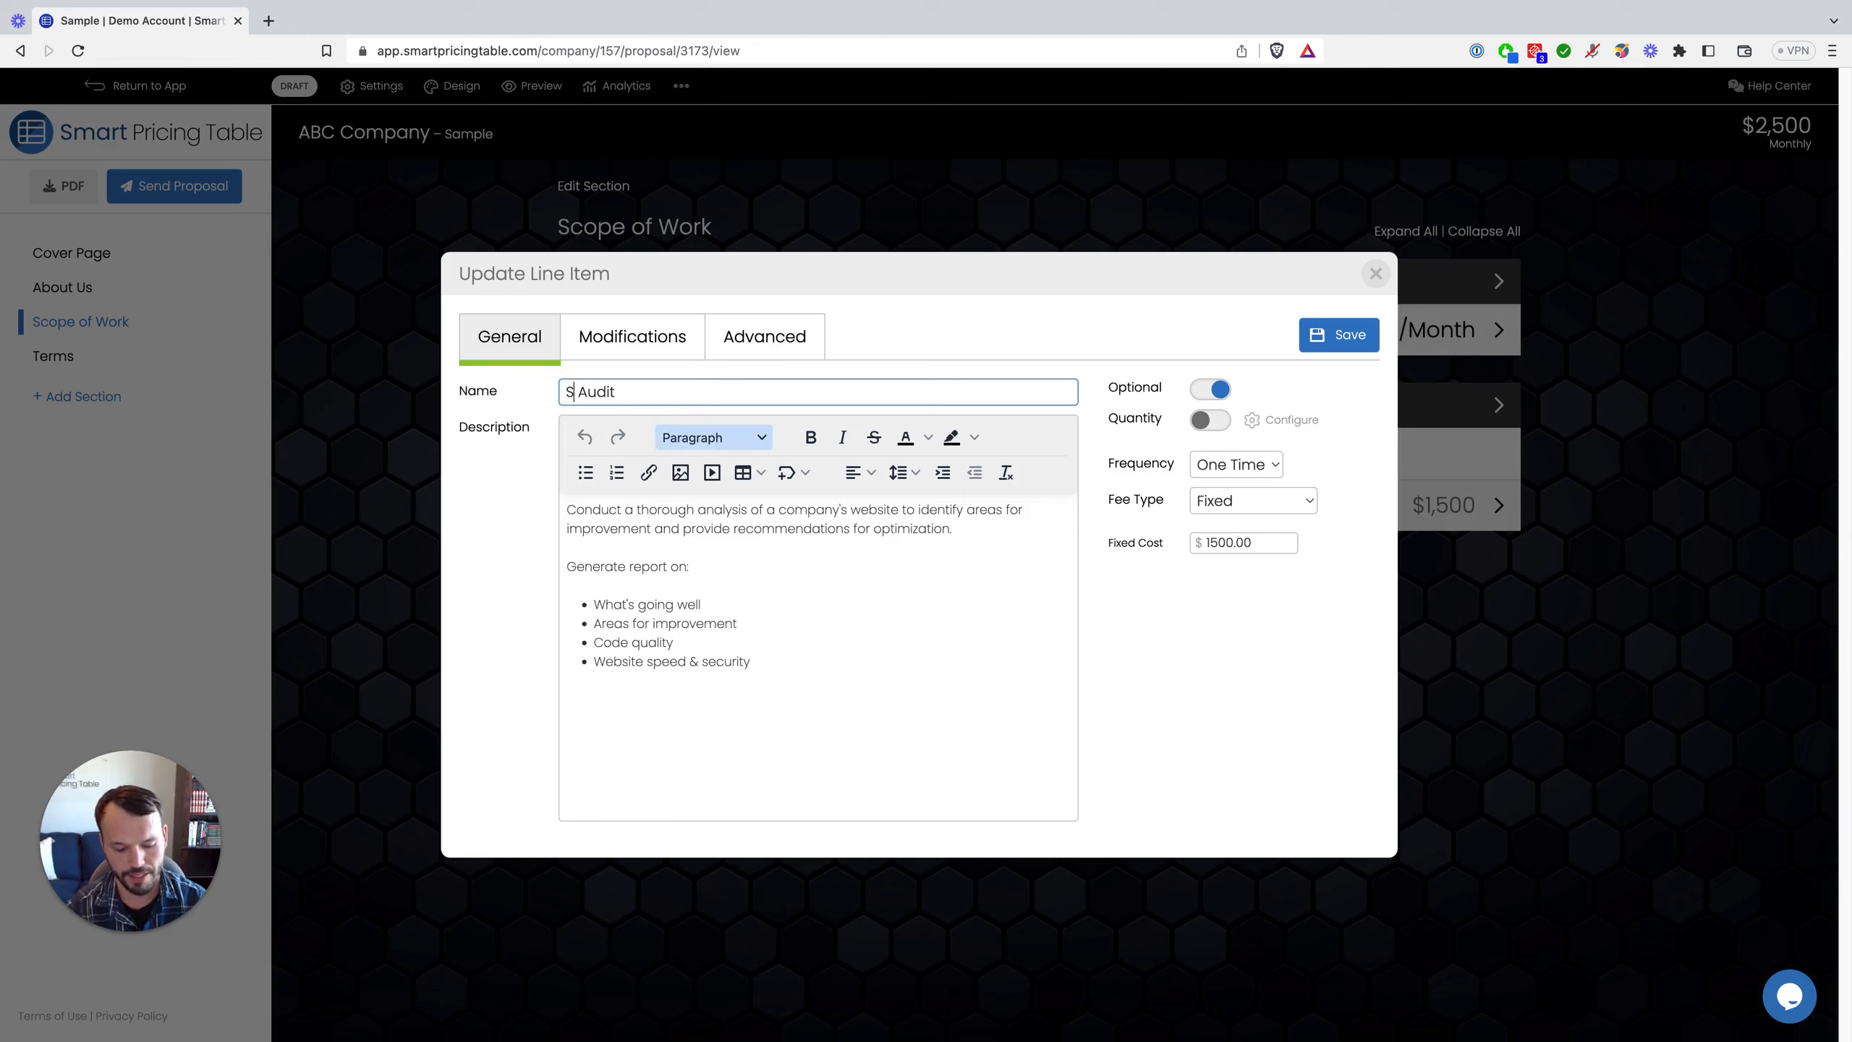
type("EO")
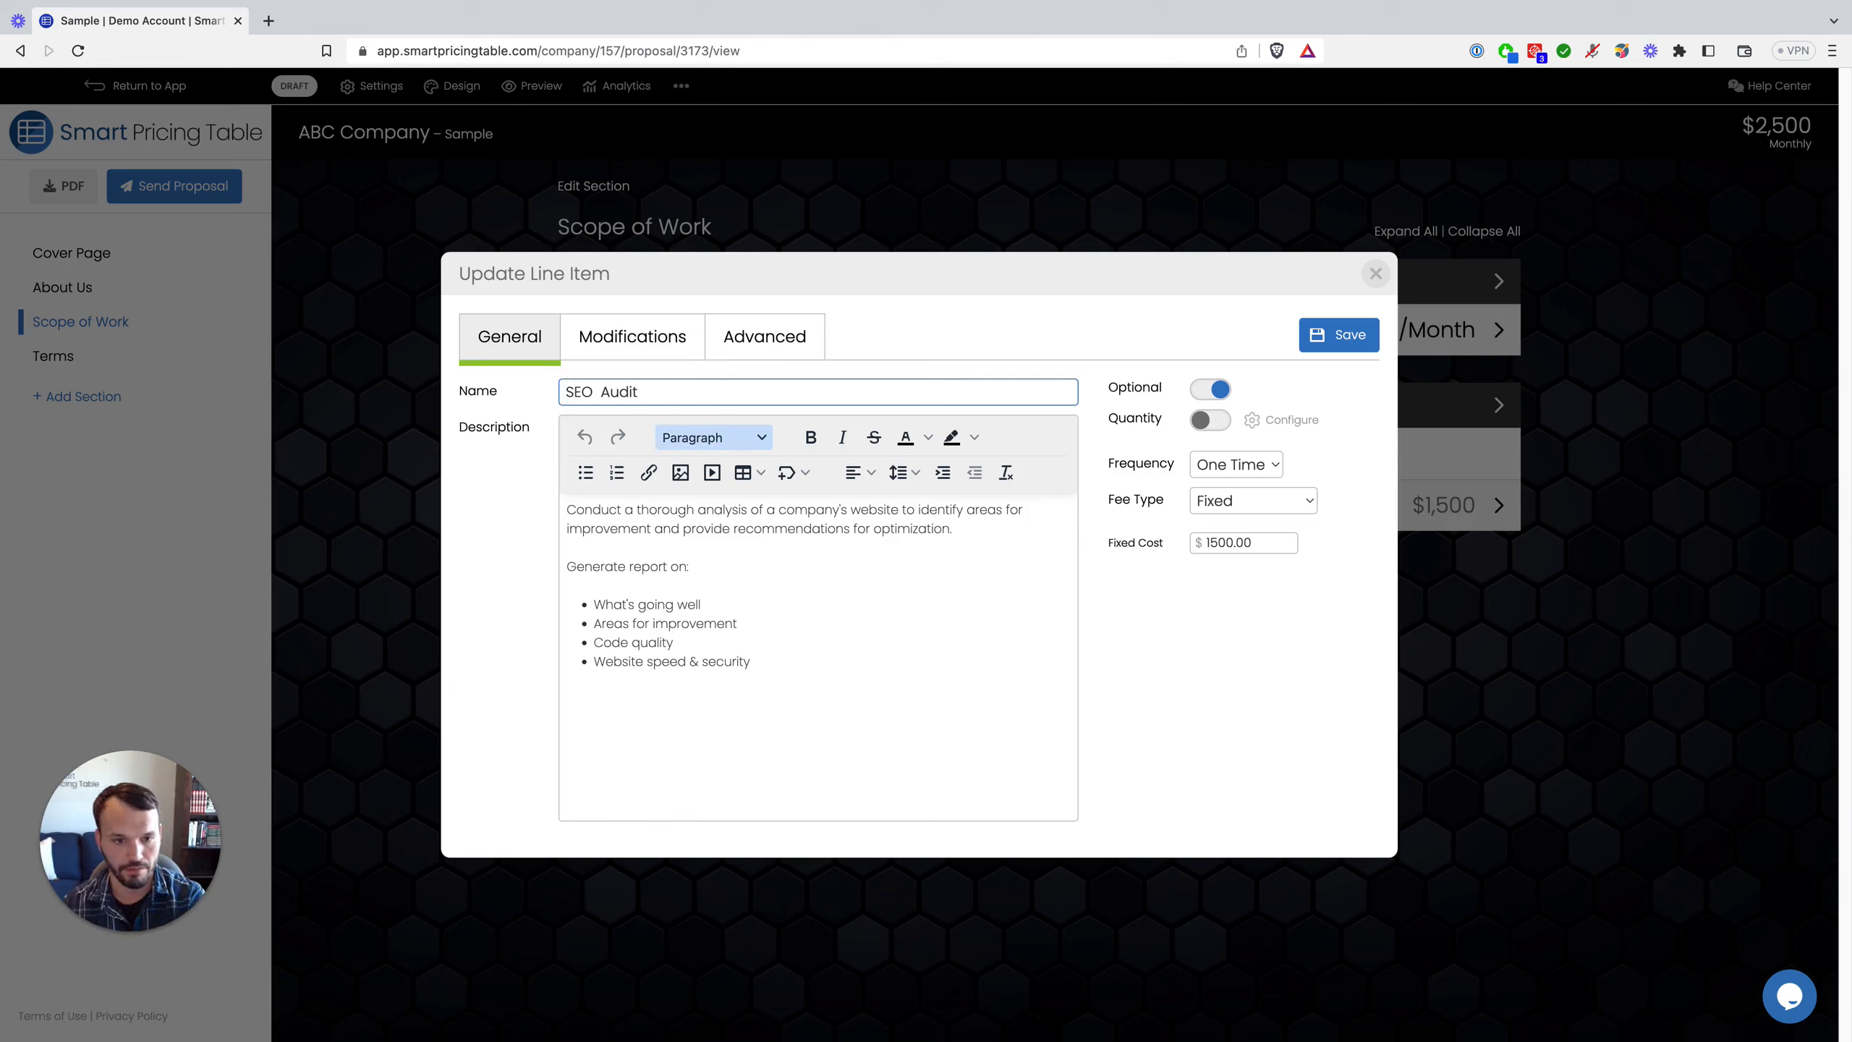
key("BackSpace")
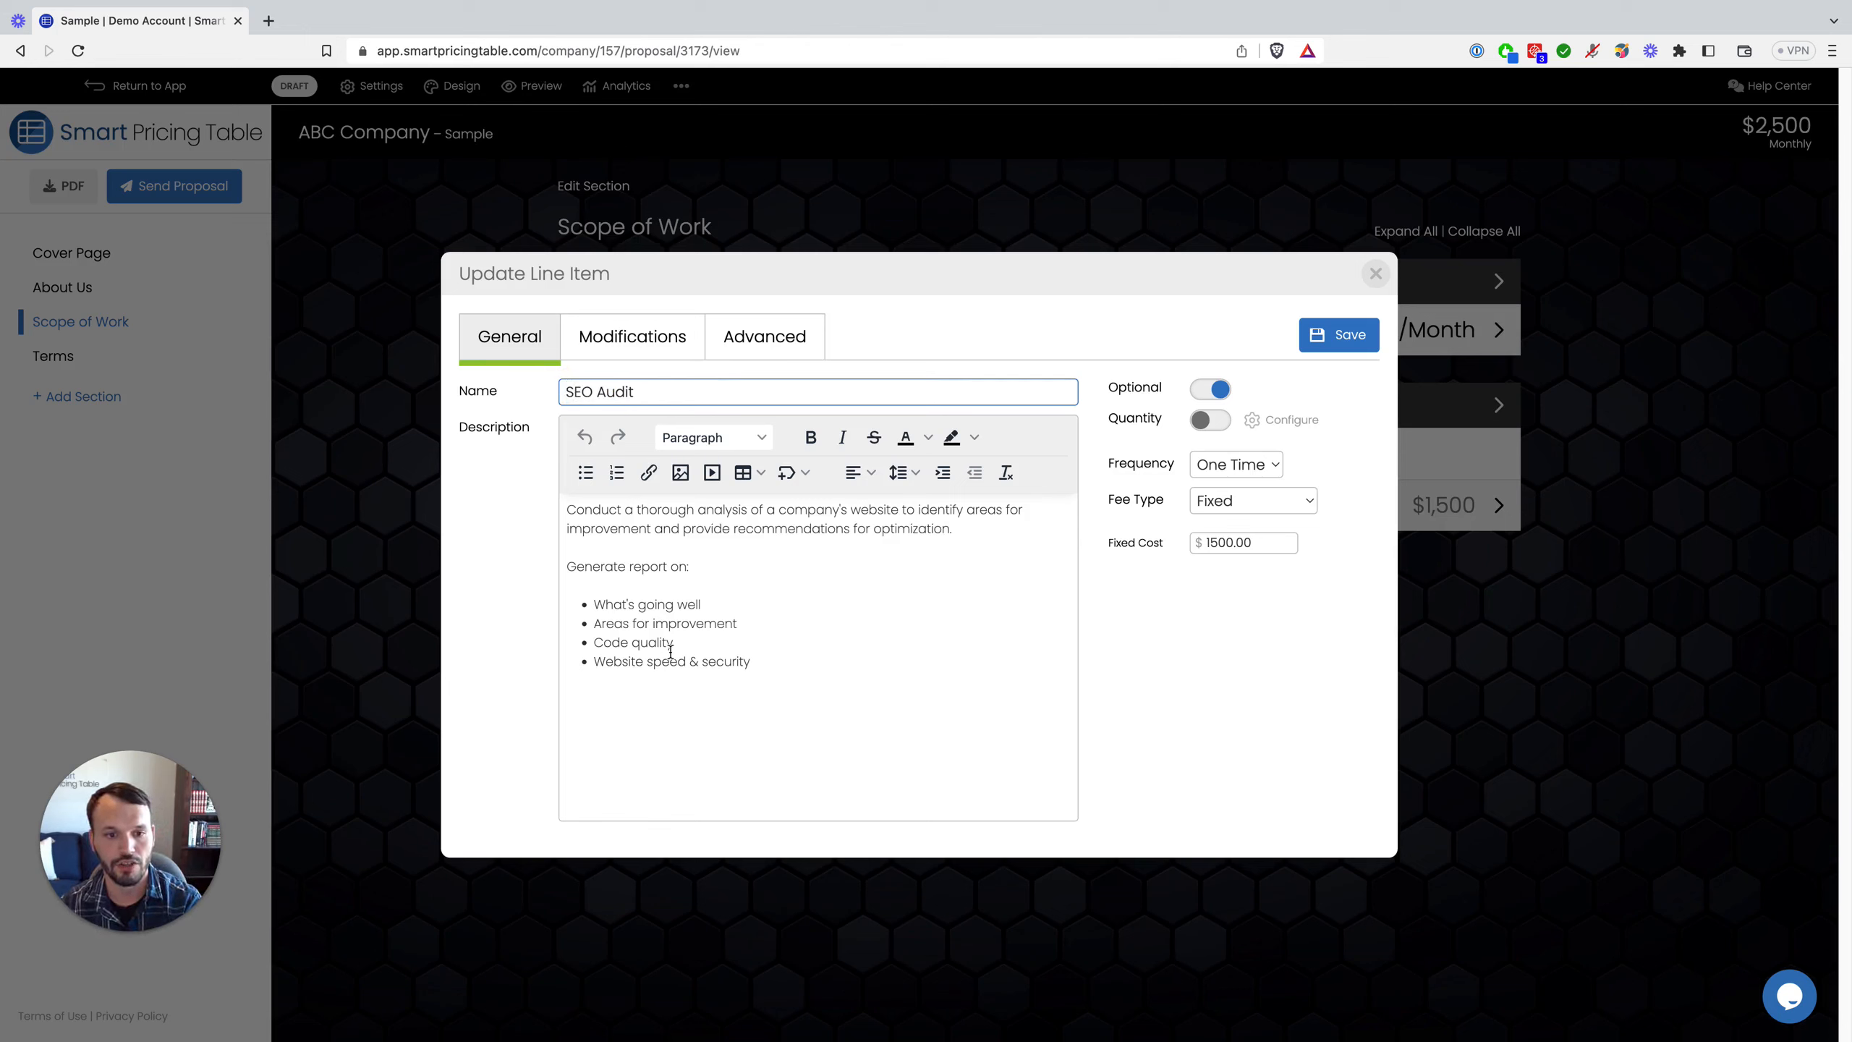
left_click(1371, 337)
left_click(1493, 509)
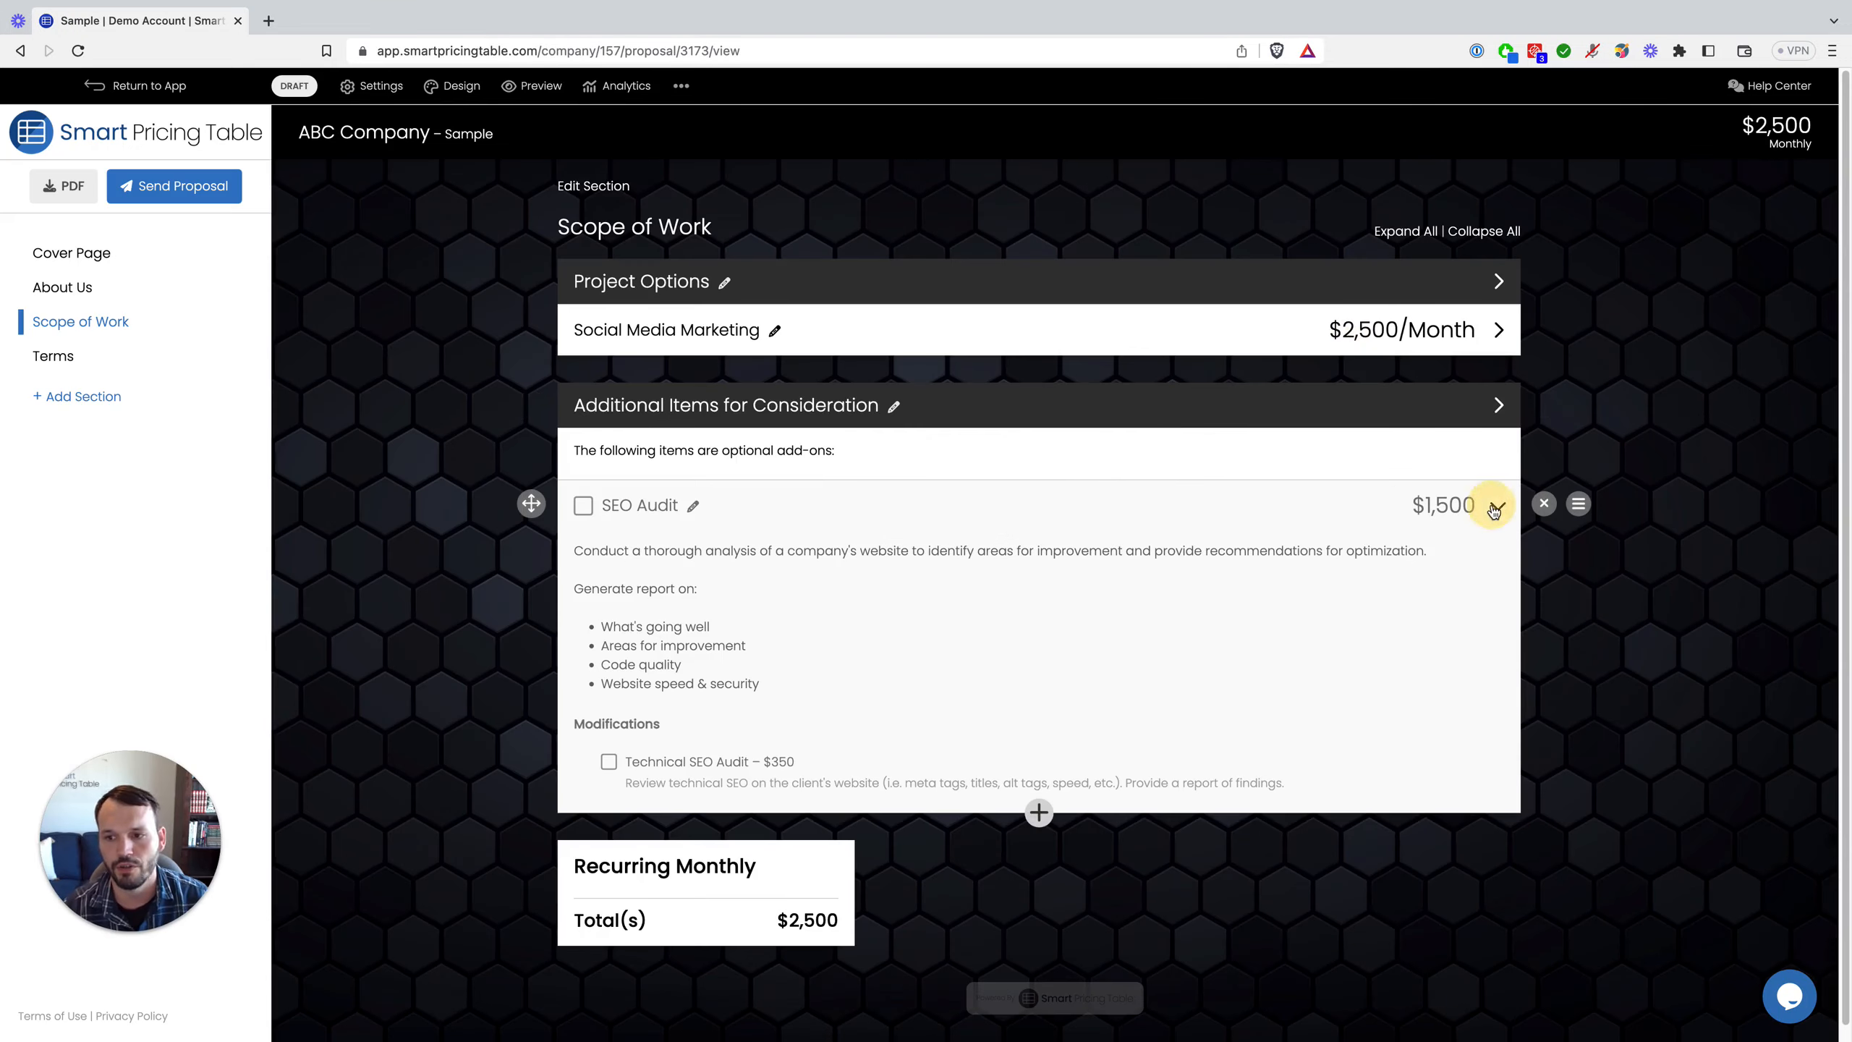
left_click(1039, 355)
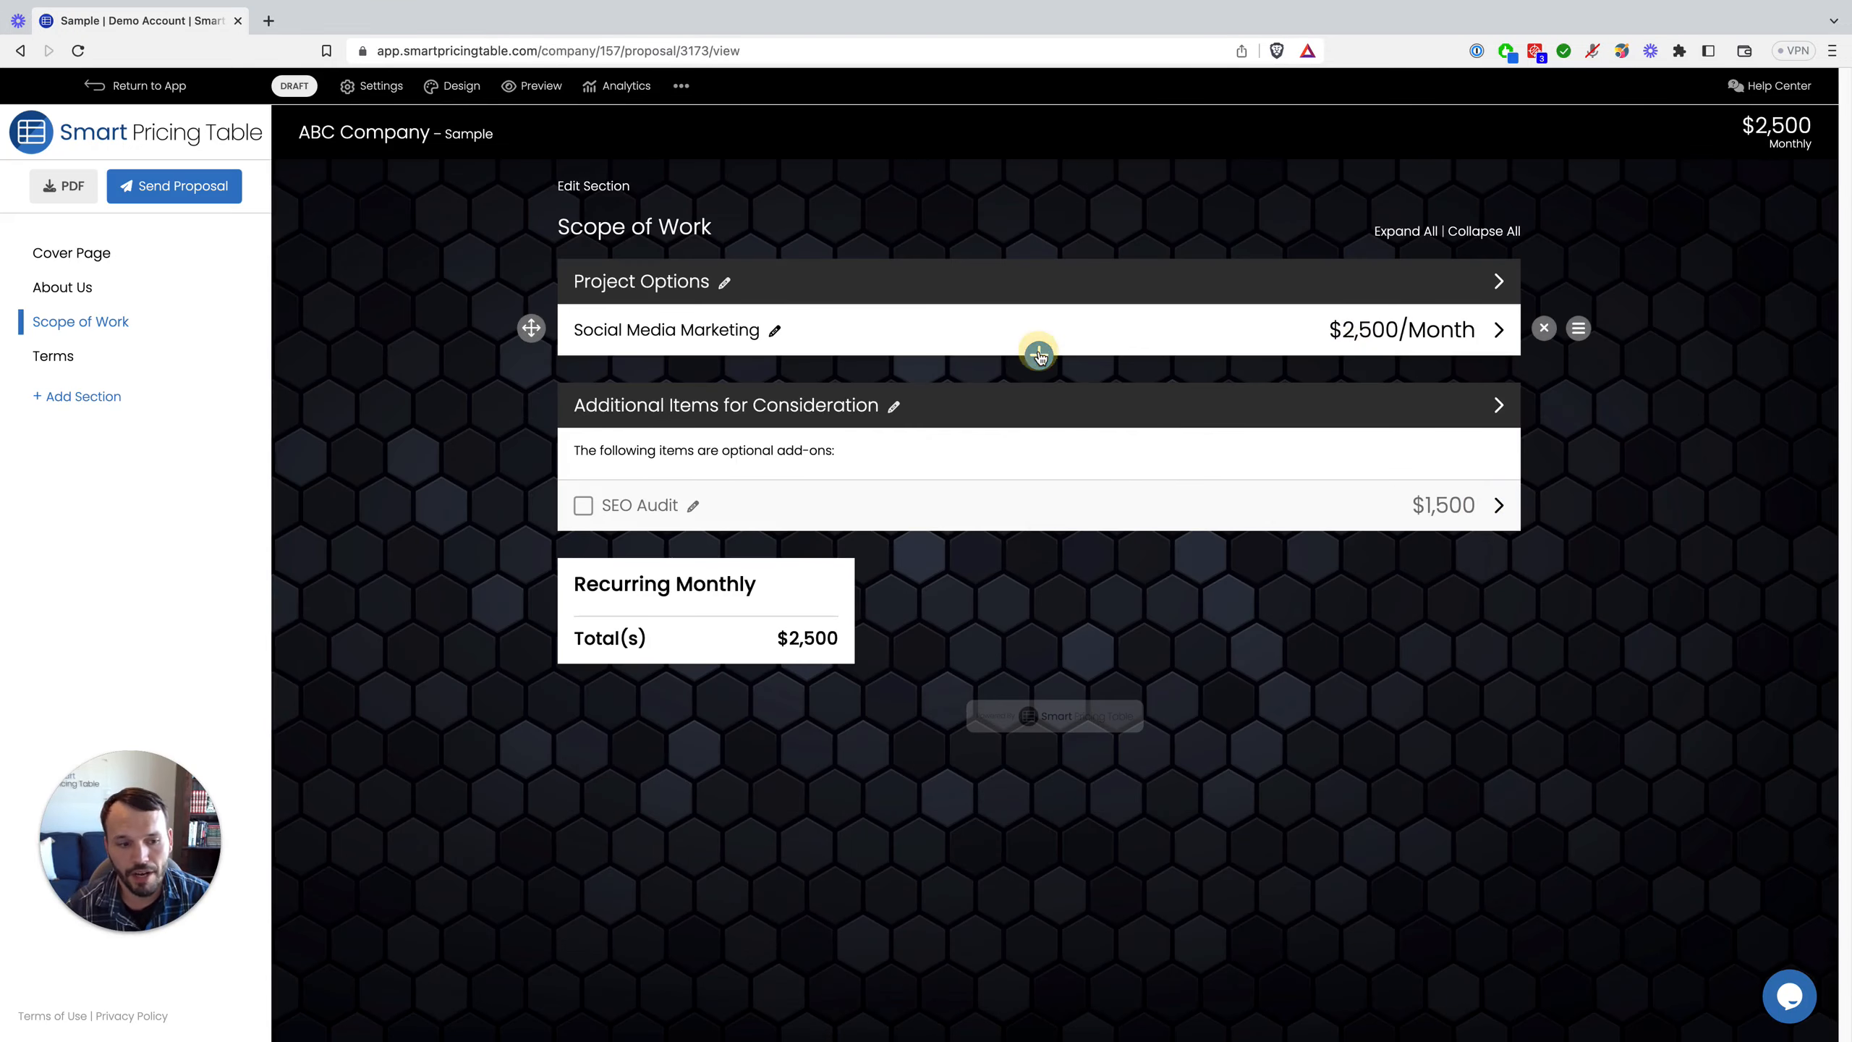
Step: Create a 'Cold Email Outreach System' line item with a placeholder description and $2,000 fixed cost
left_click(1038, 474)
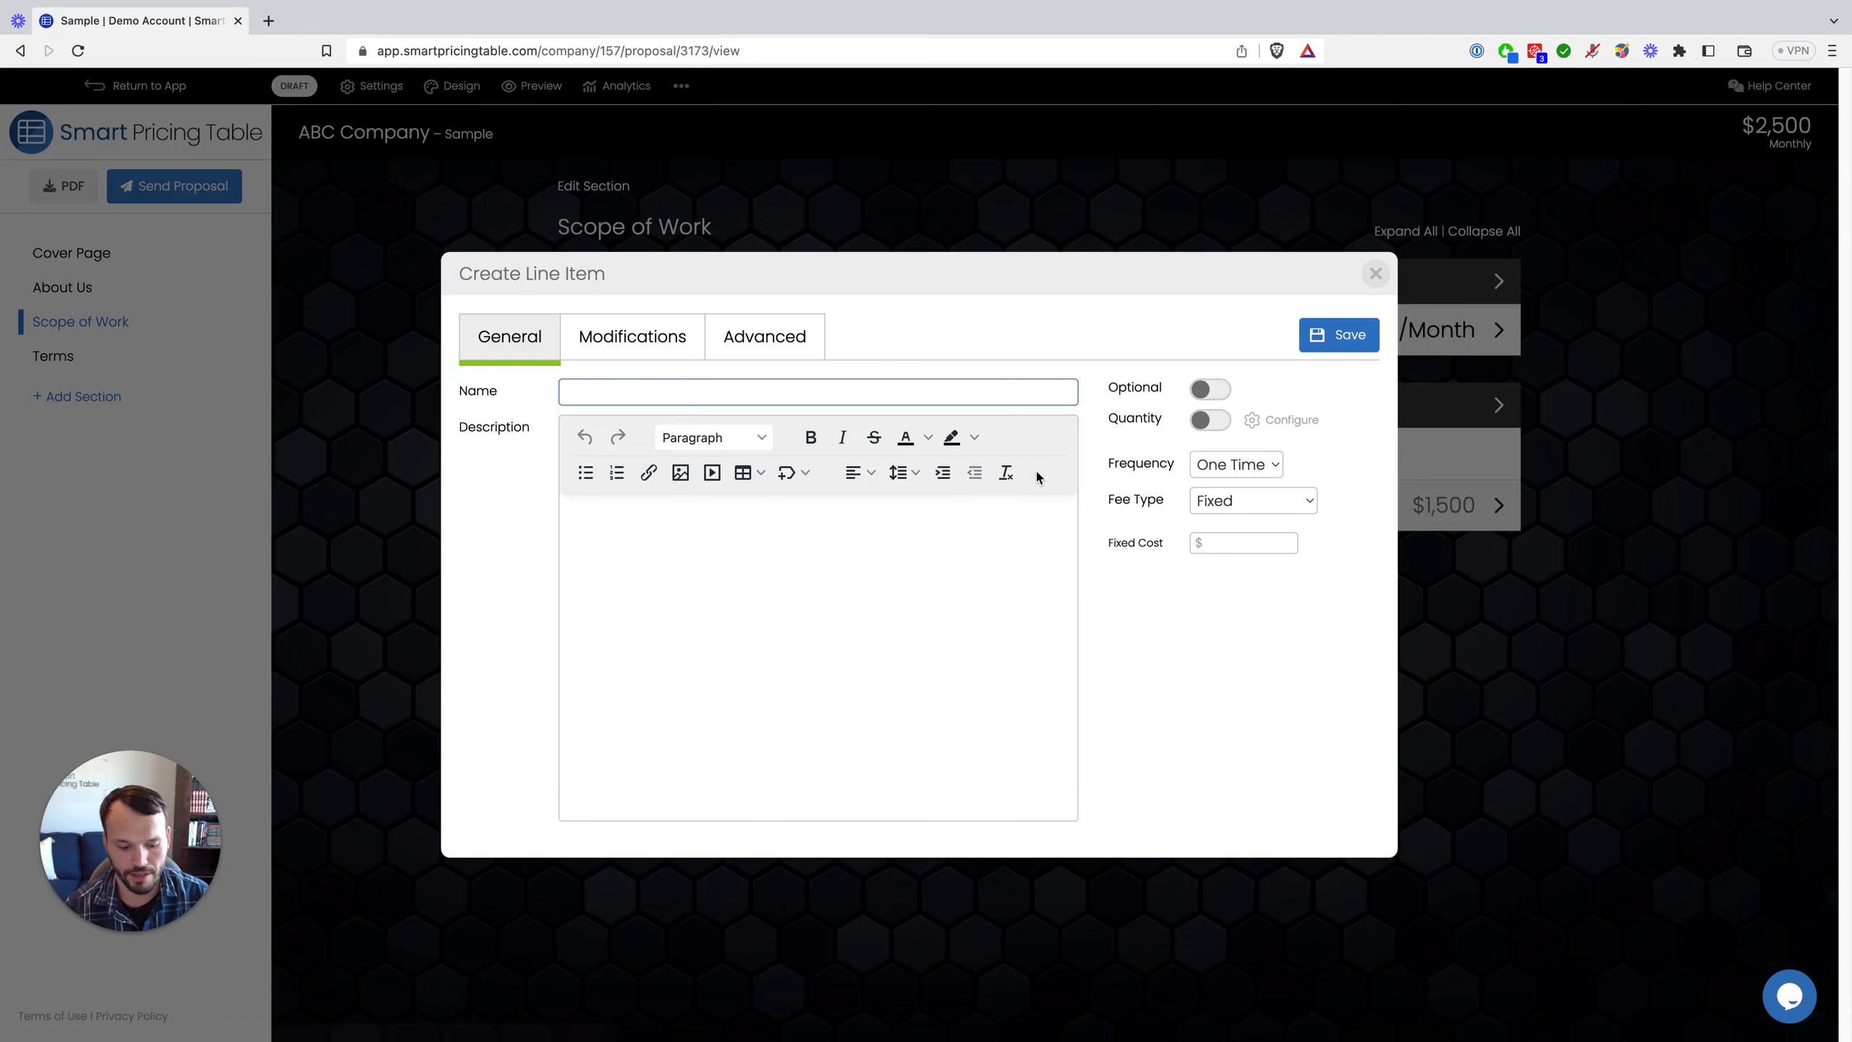
type("ol")
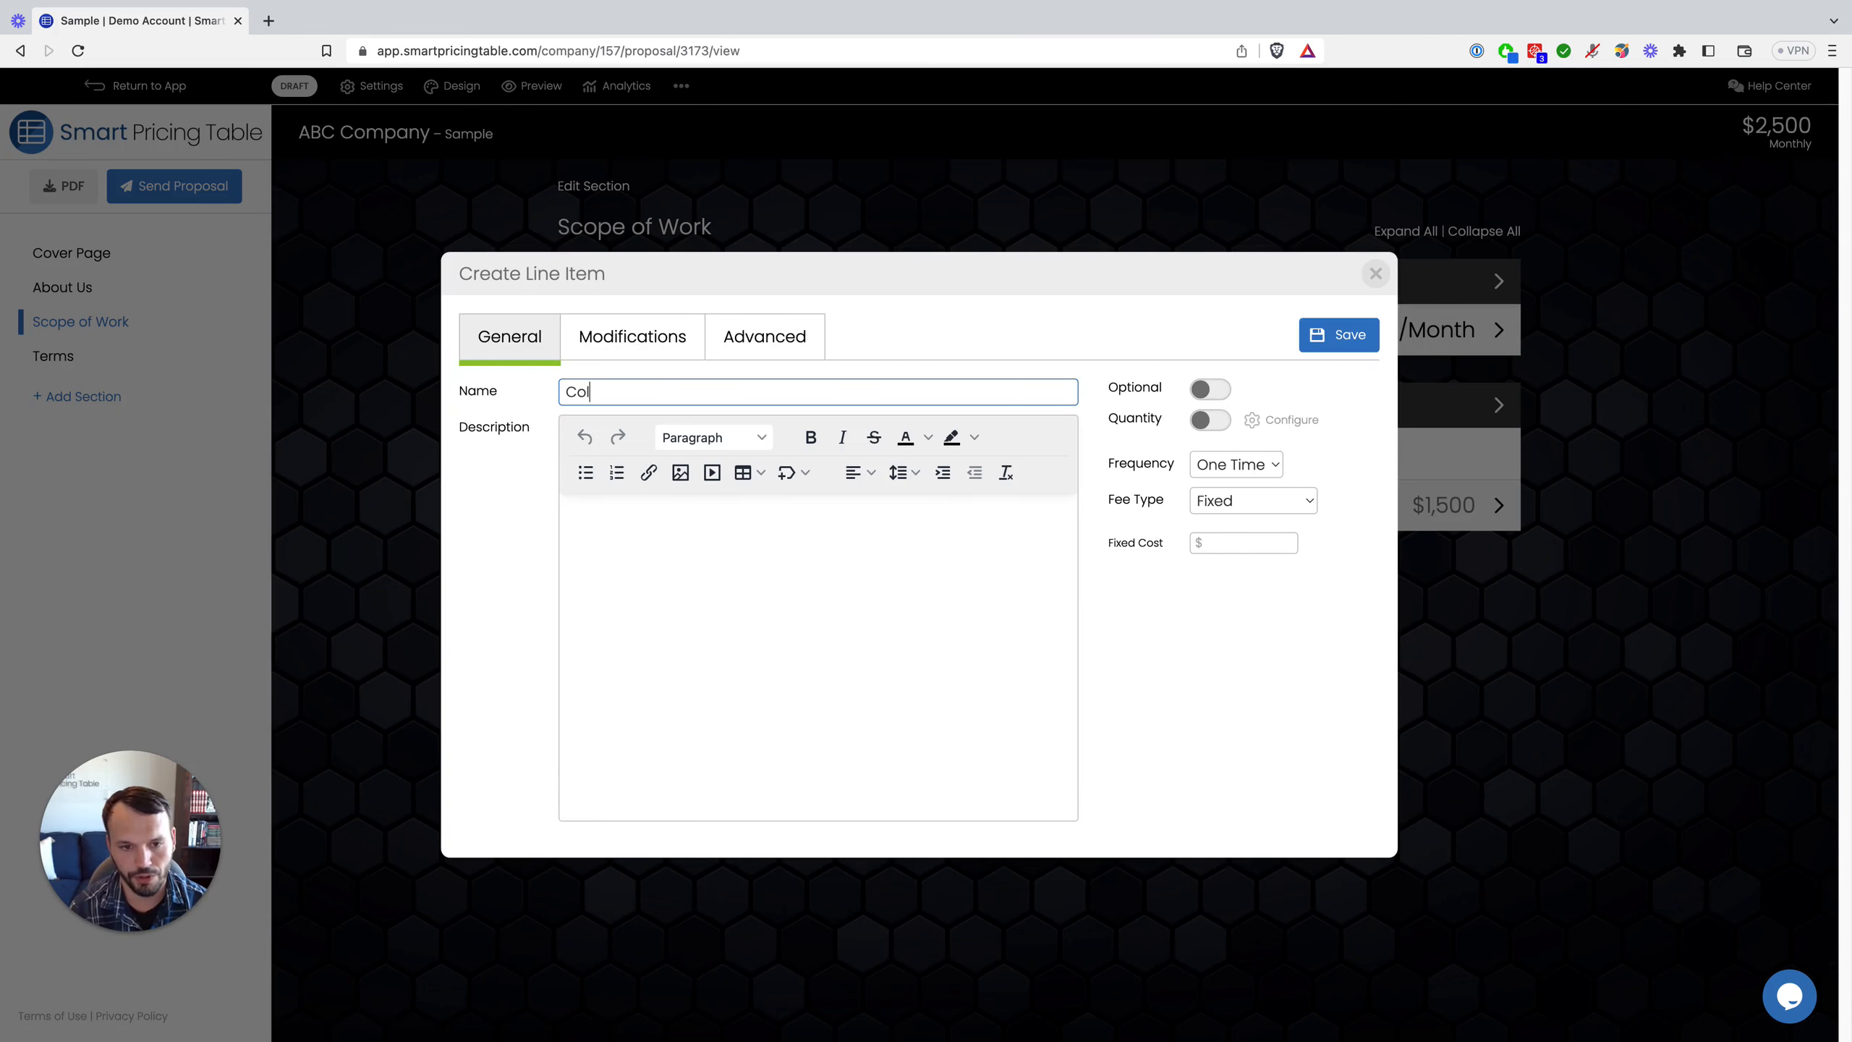
type("d Email Outreach")
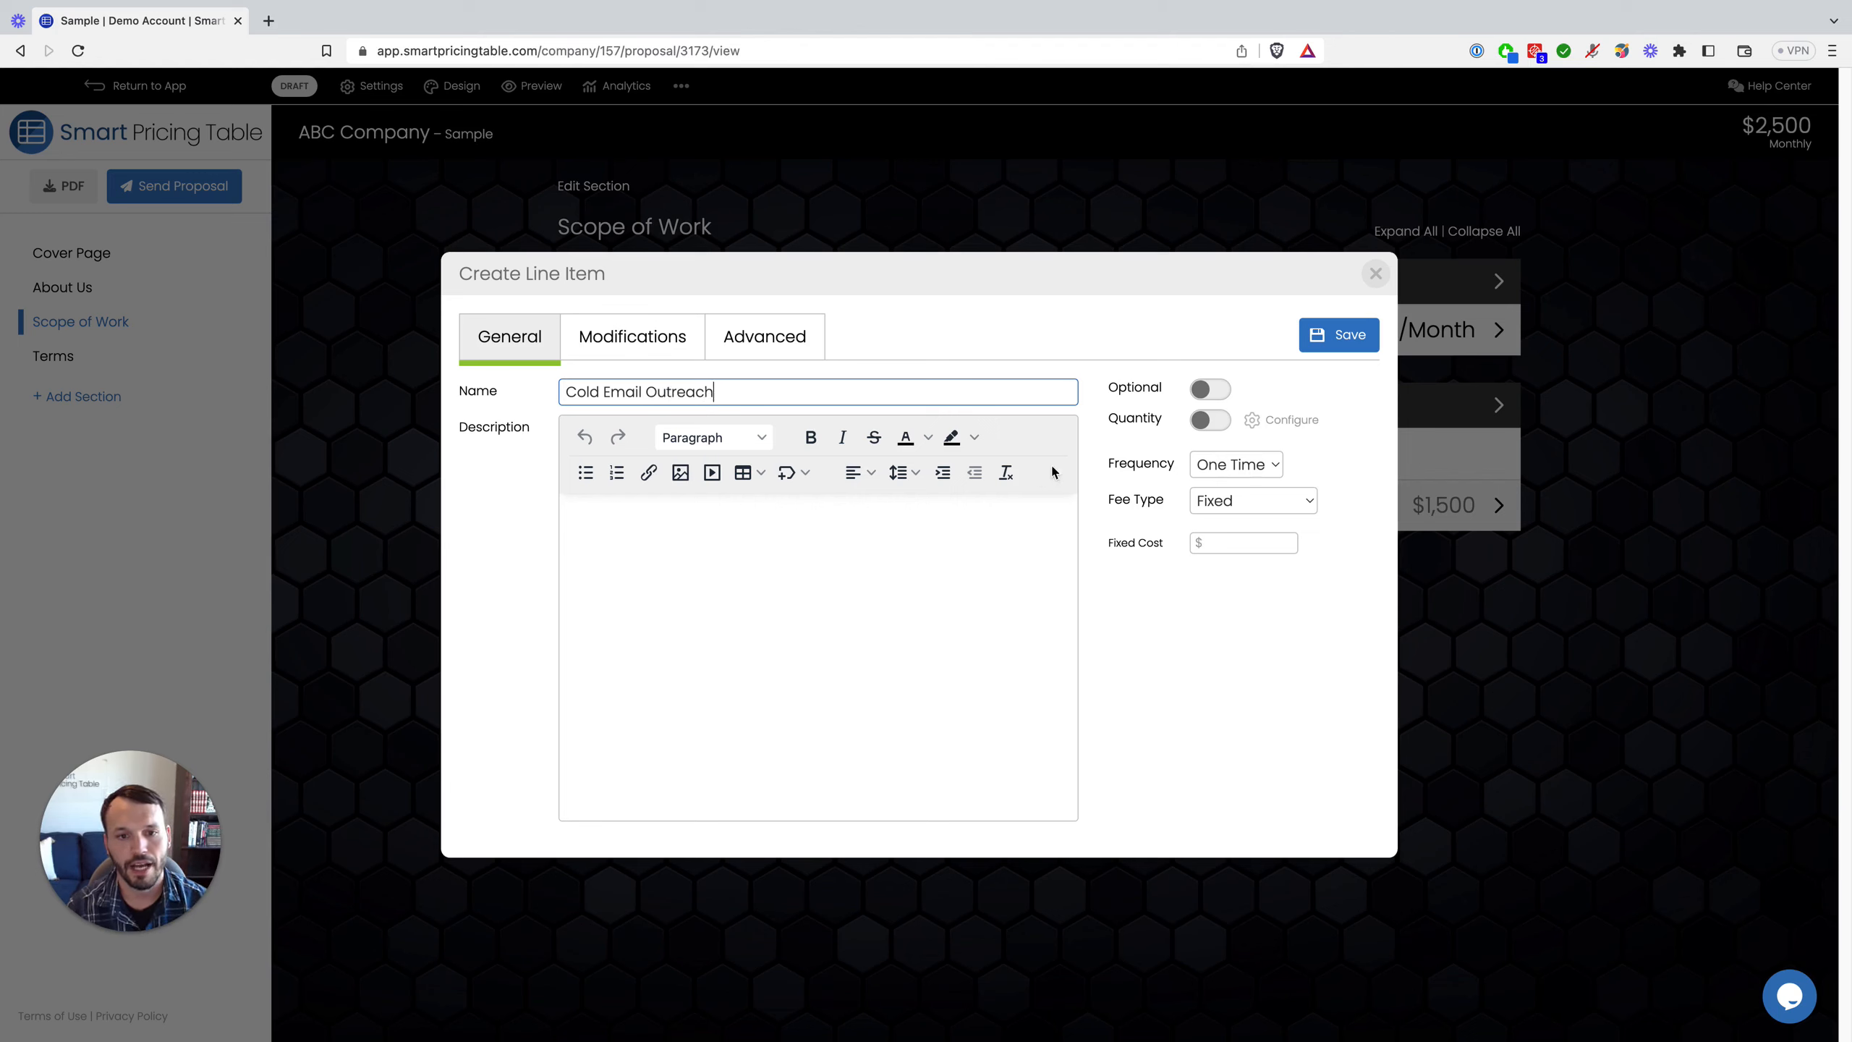
left_click(864, 575)
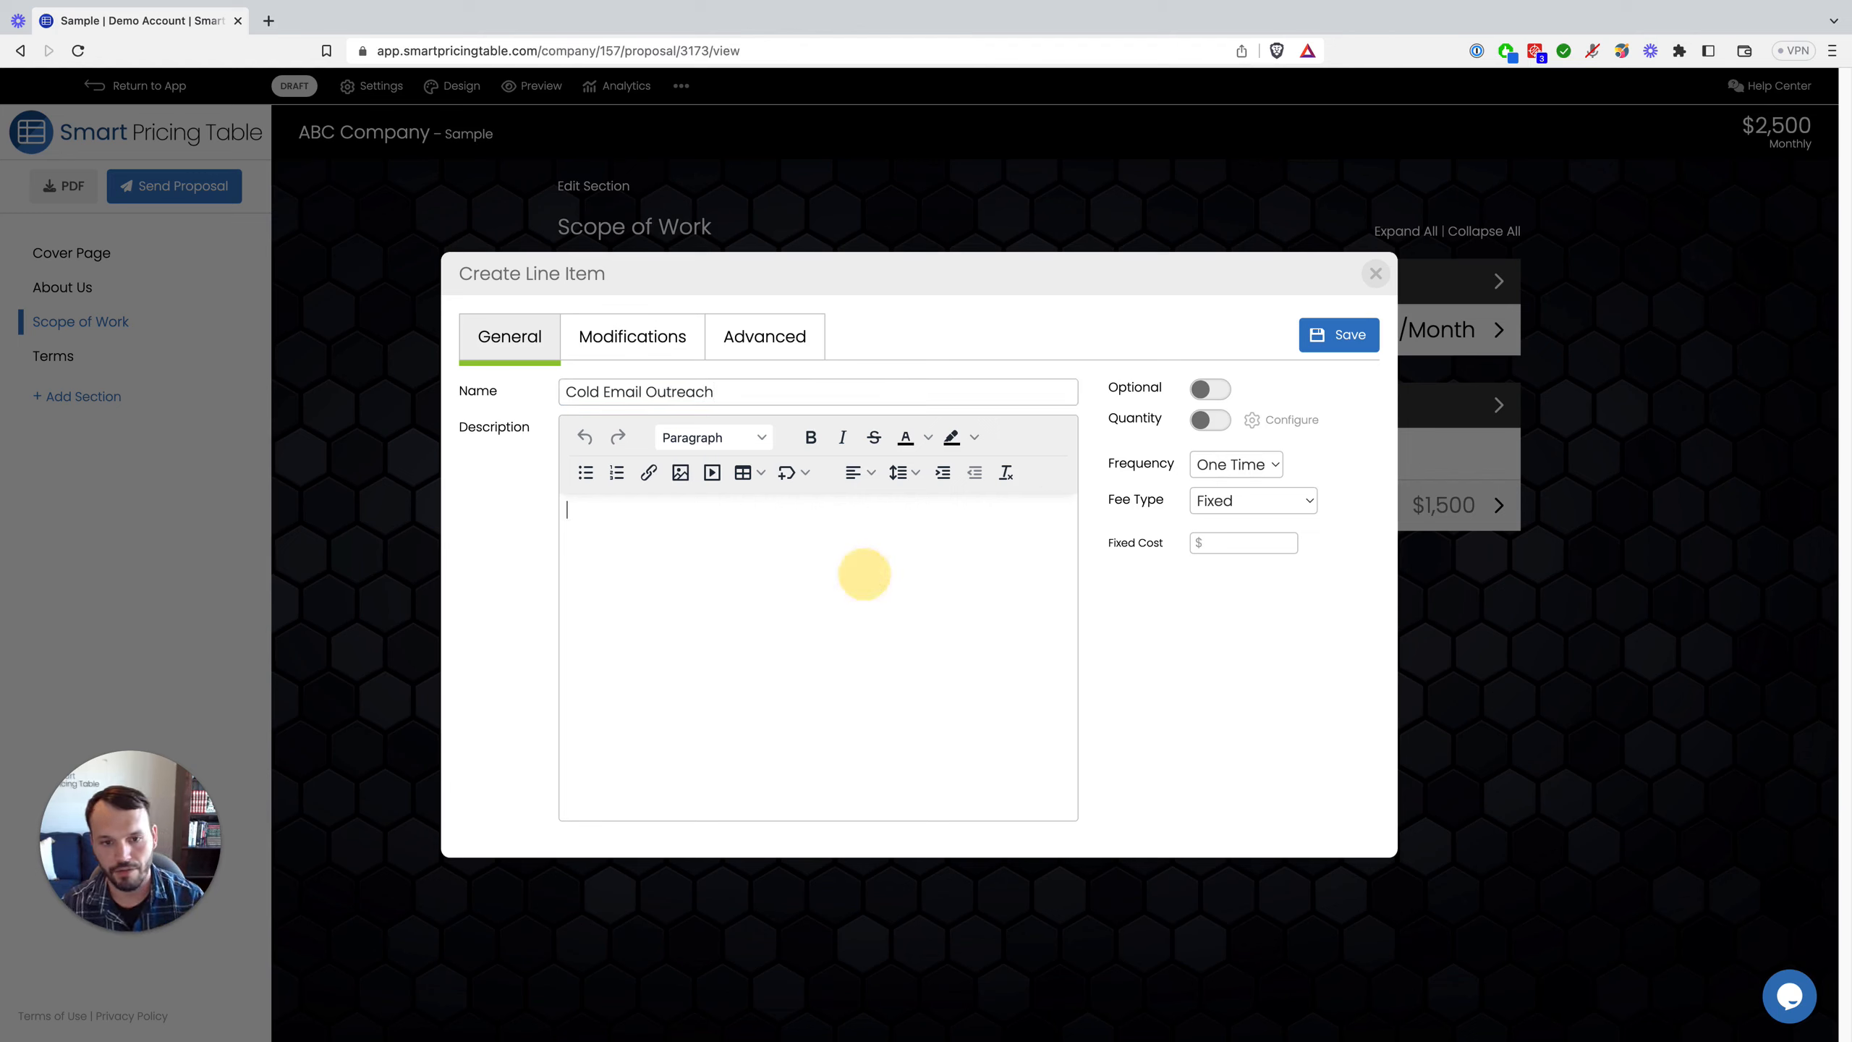
type("sdfsdfsdfdf")
left_click(1242, 544)
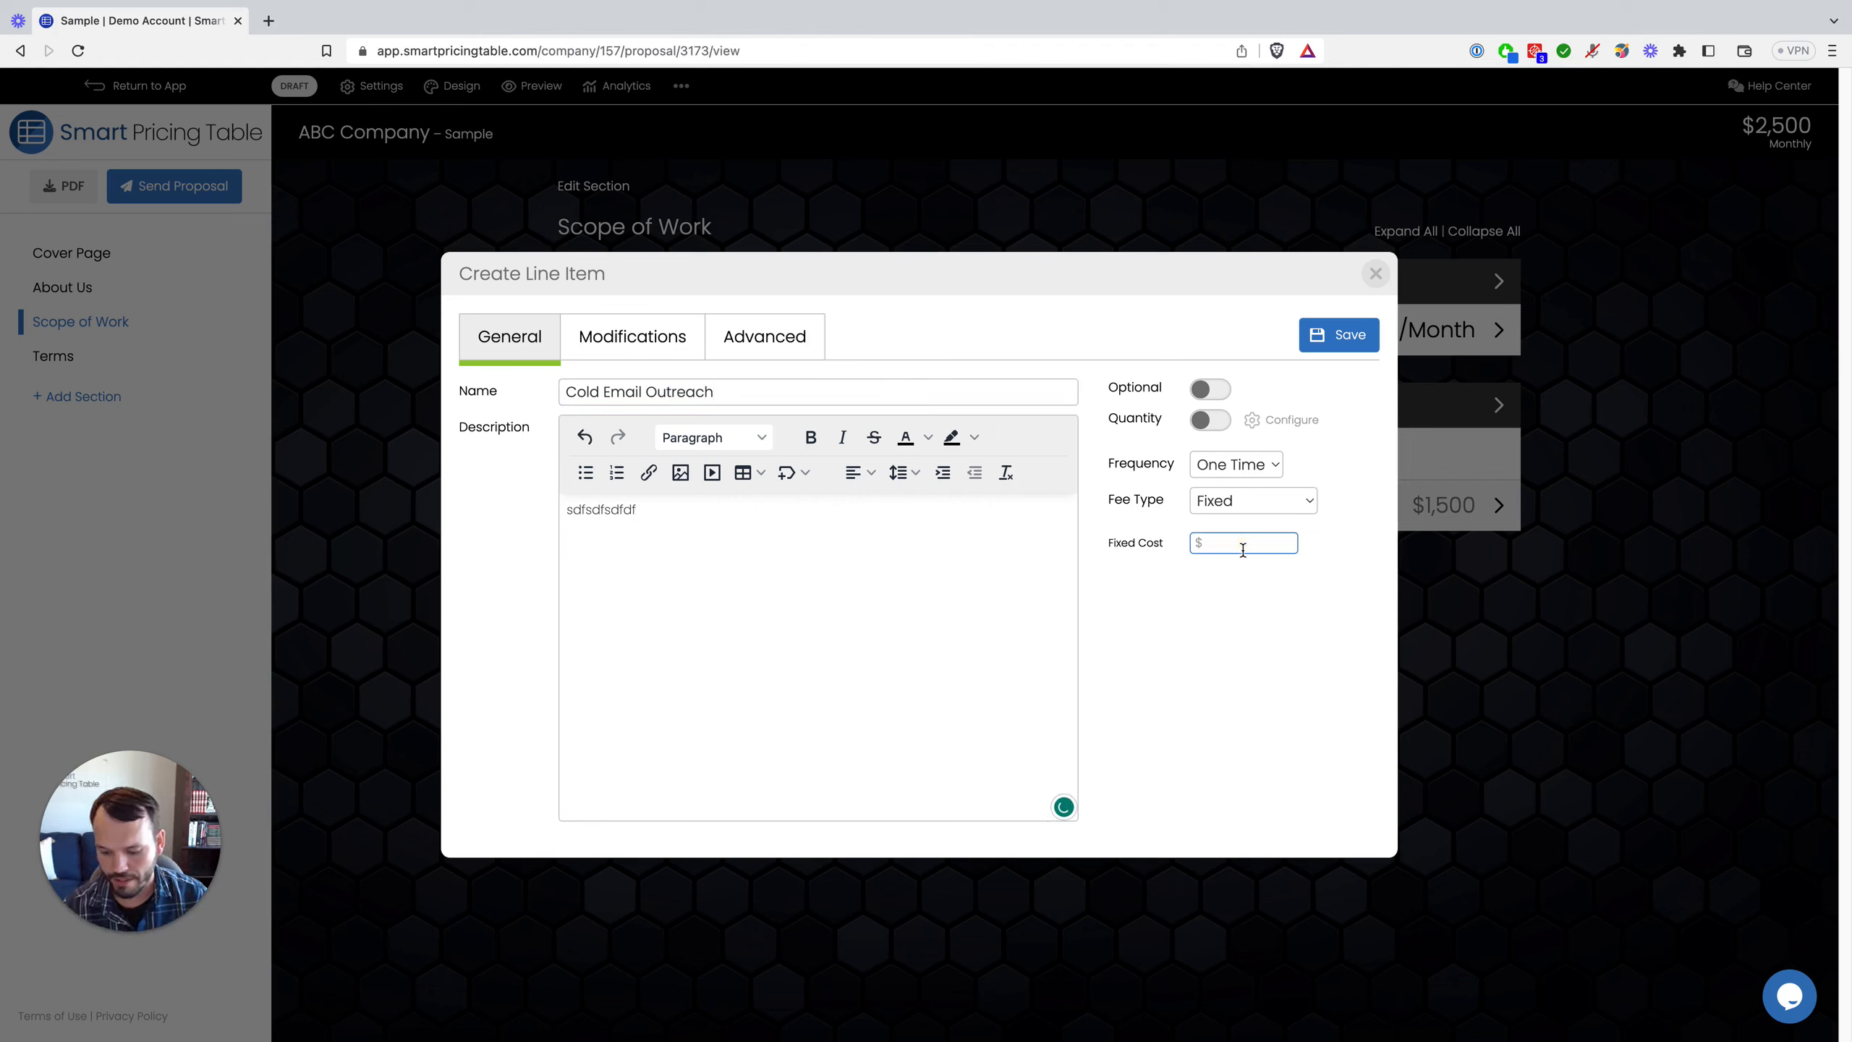
type("2000")
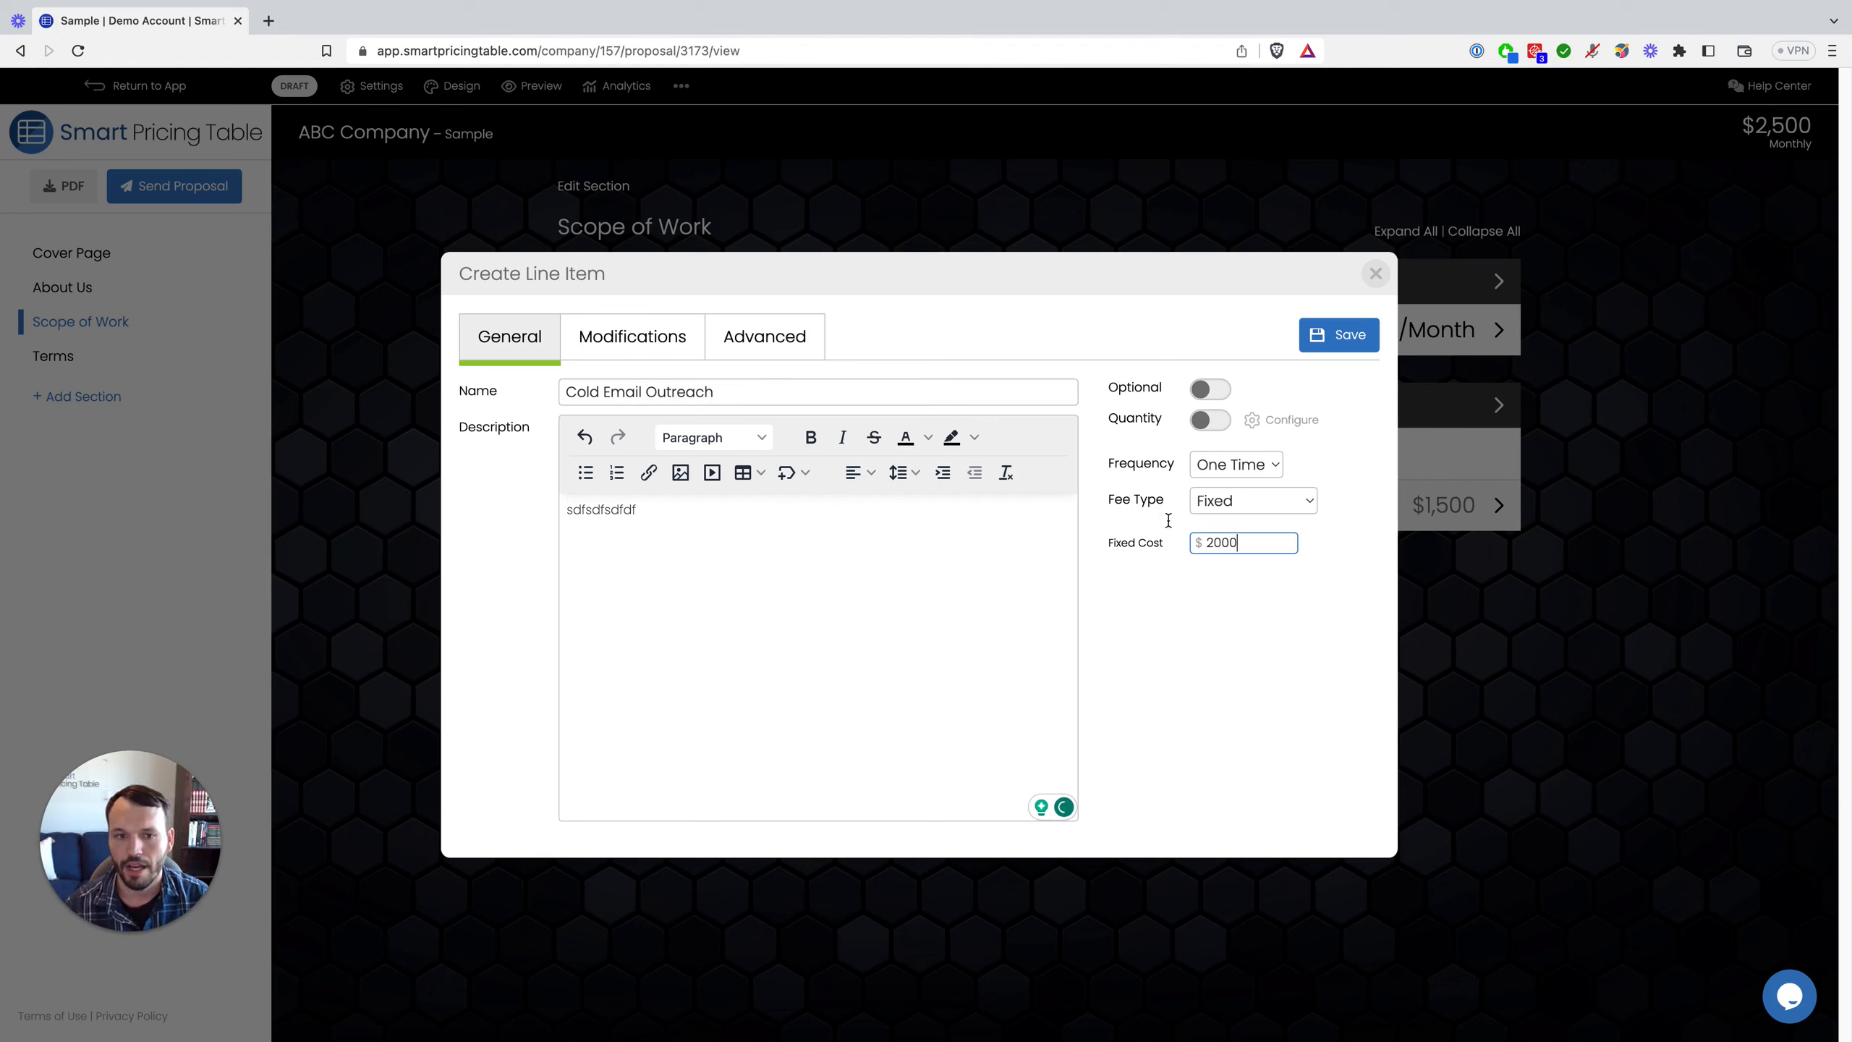
left_click(798, 385)
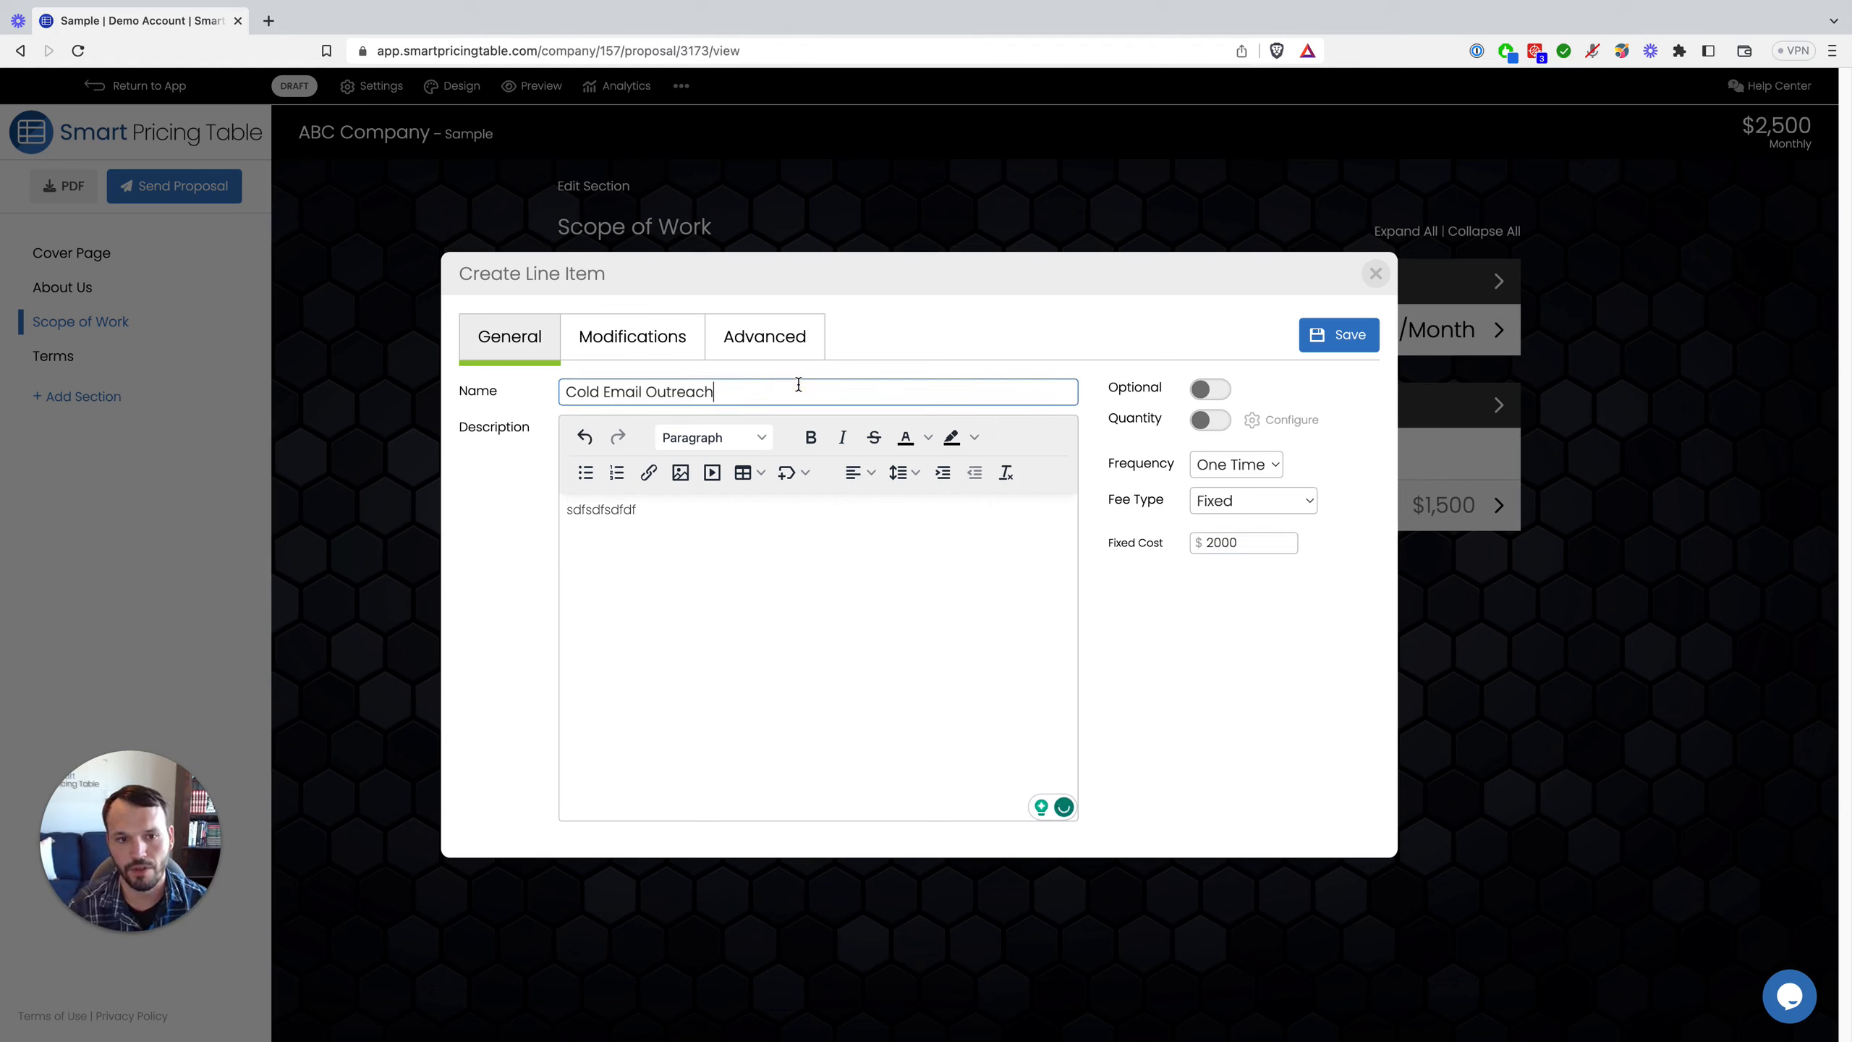
type("System")
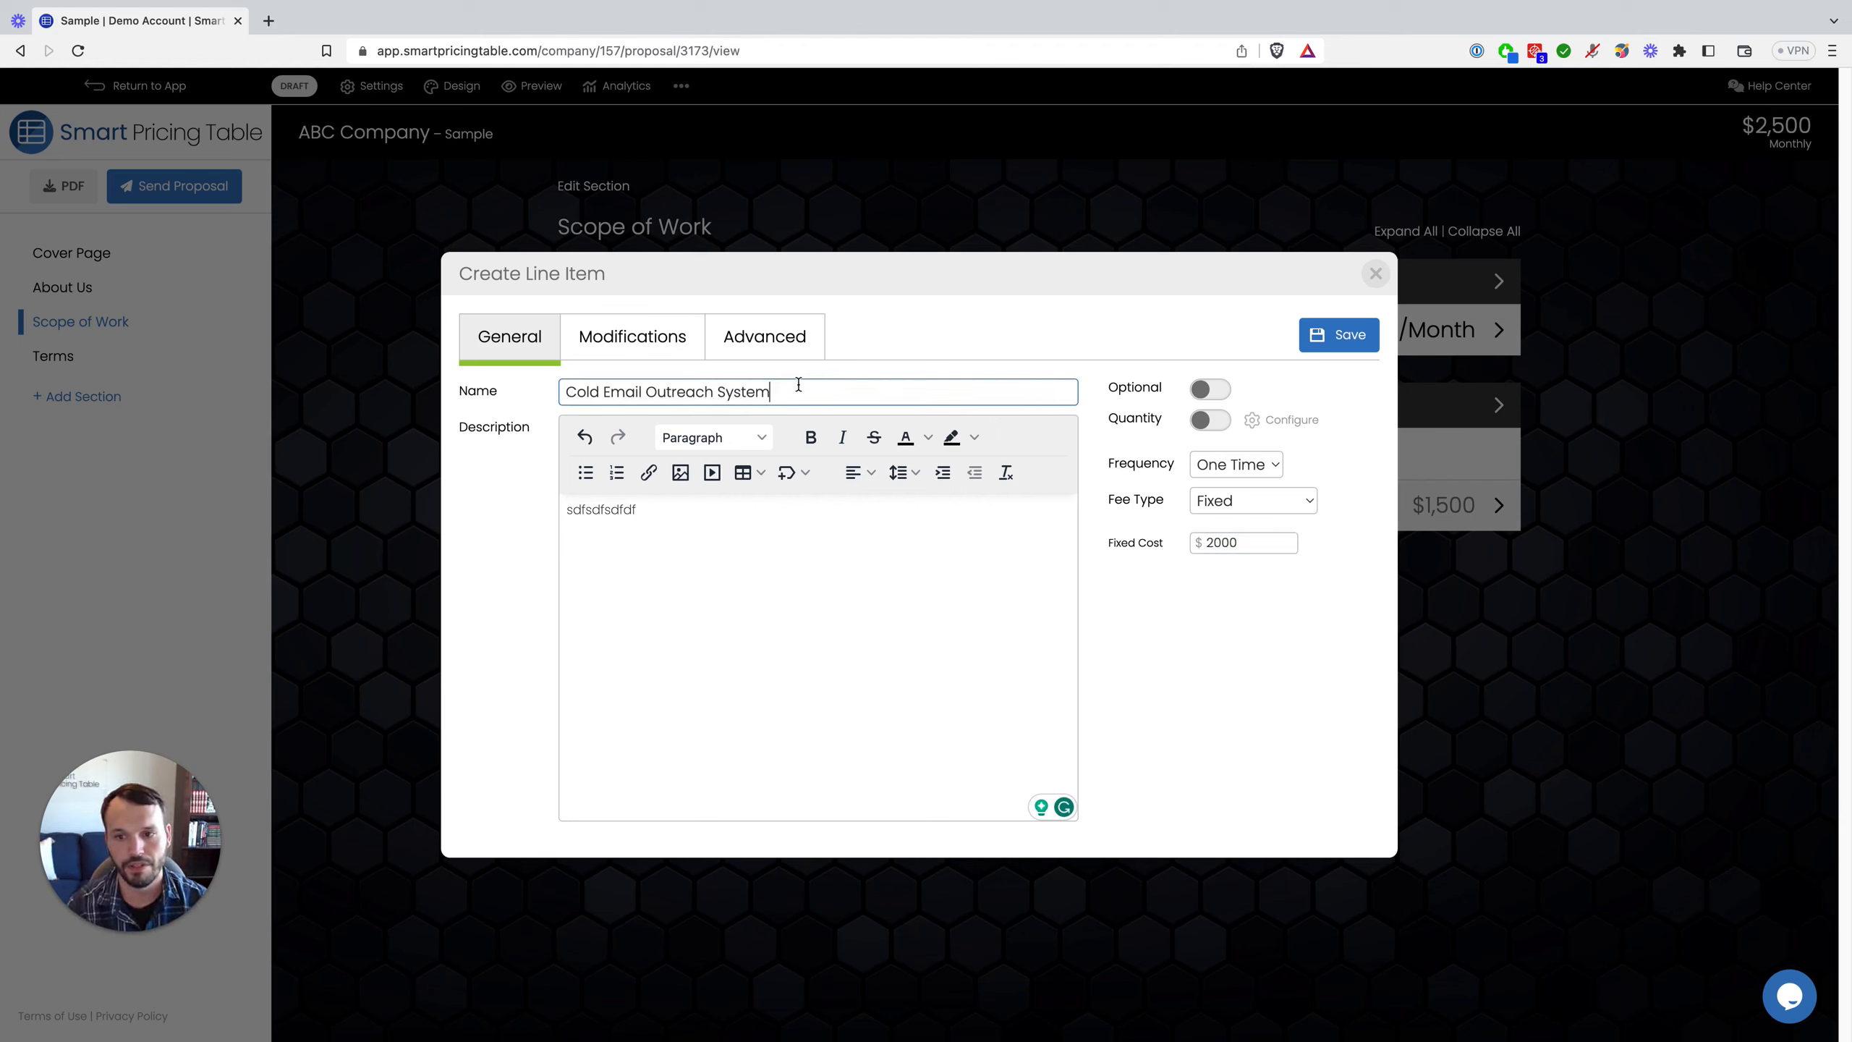
left_click(1322, 341)
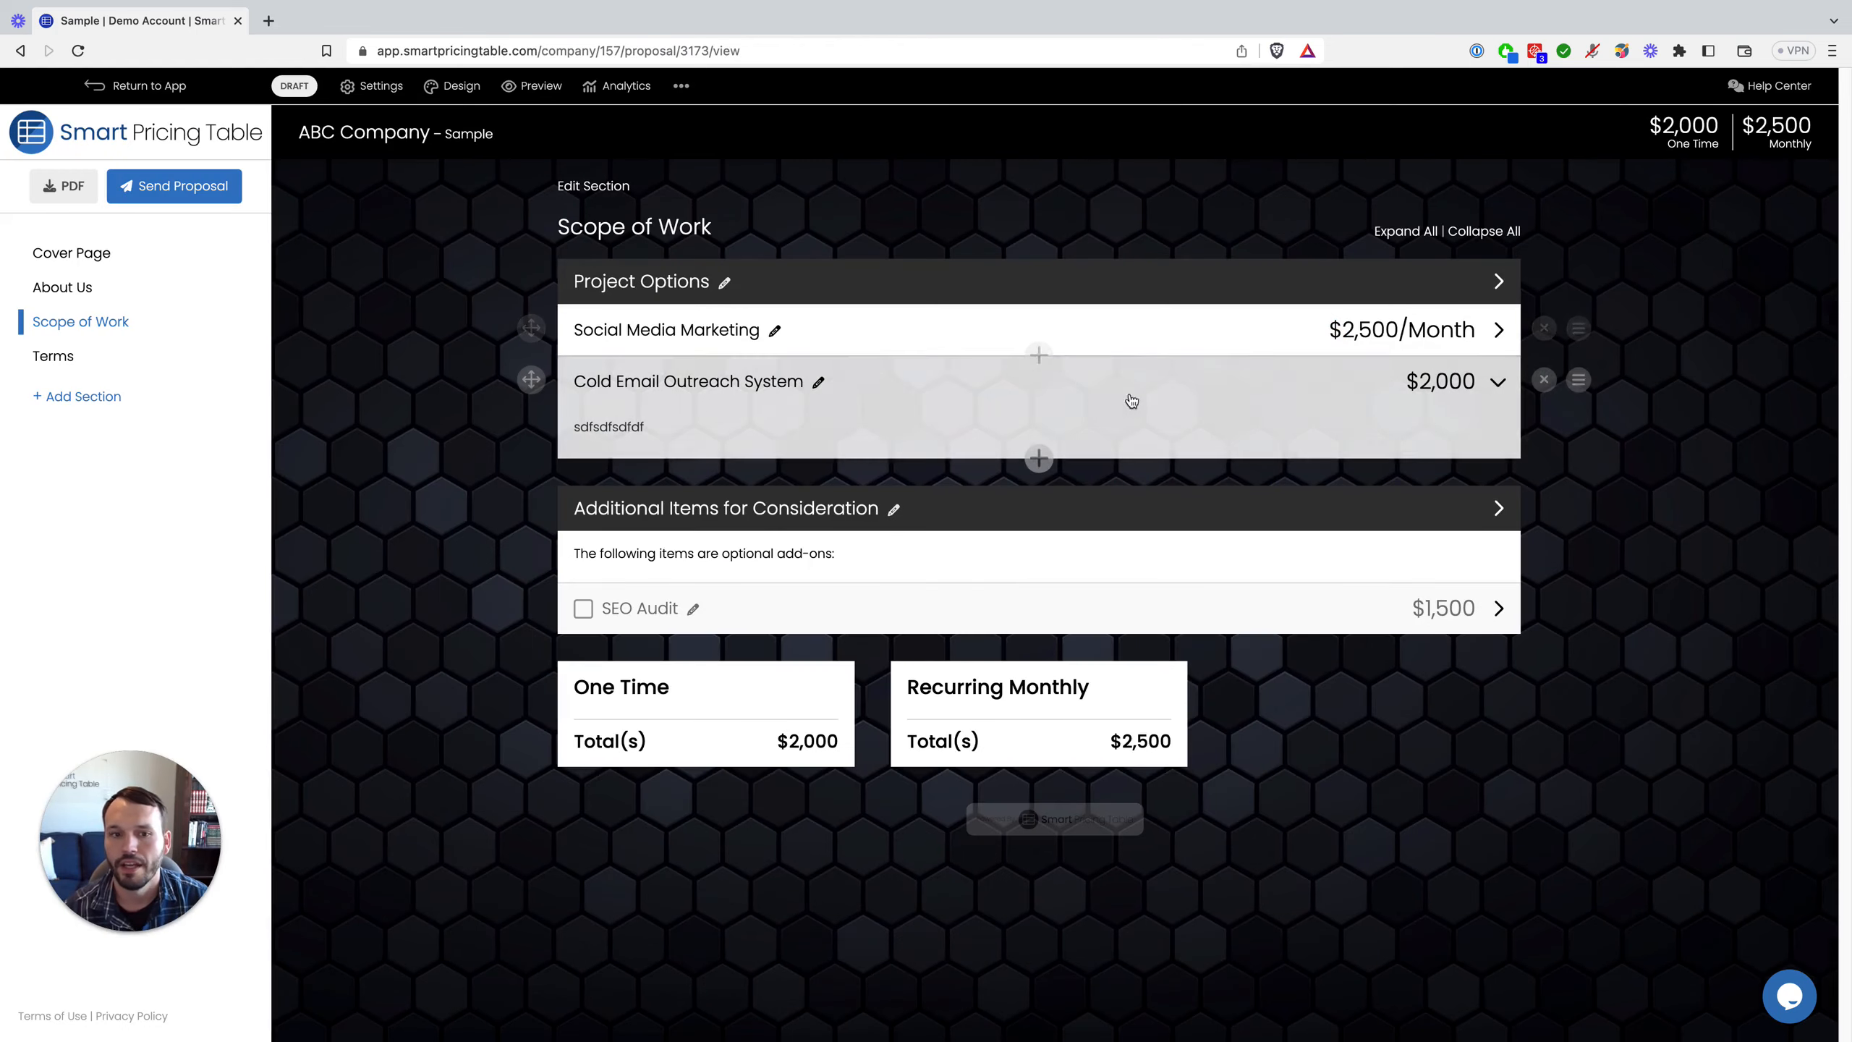
left_click(1497, 382)
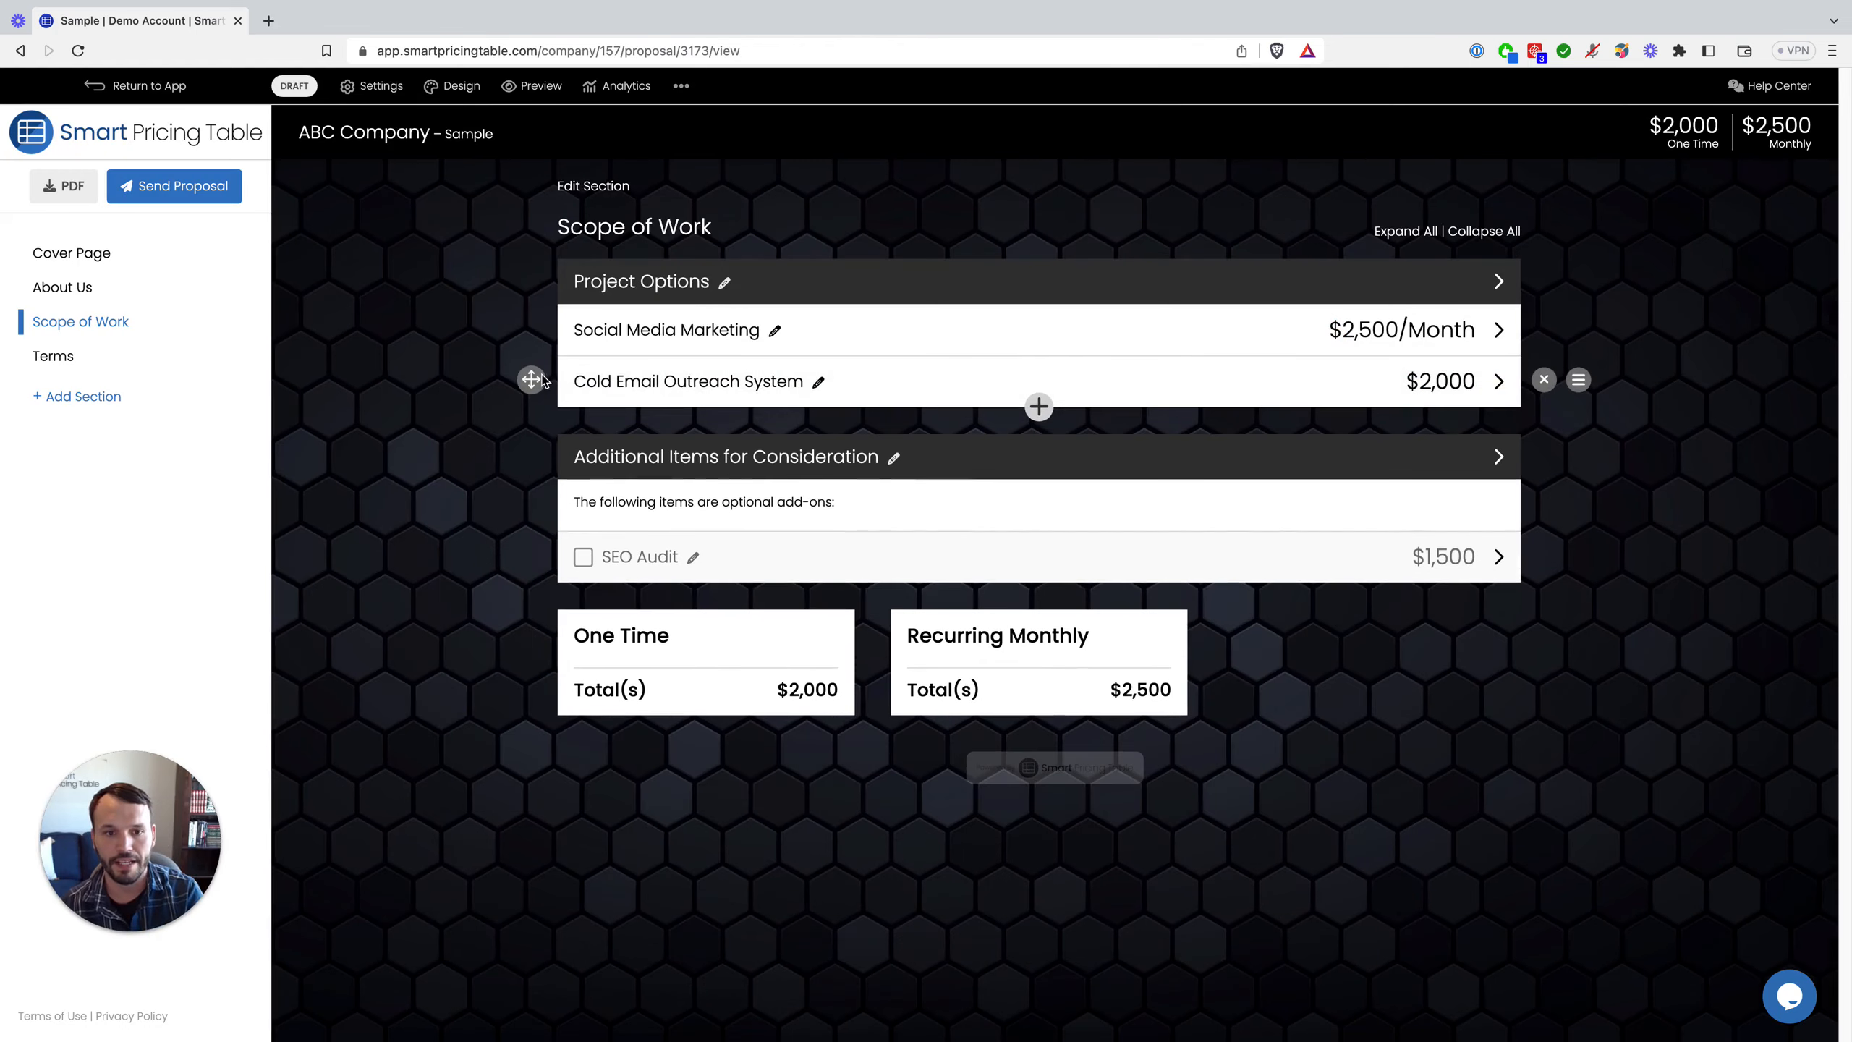
left_click_drag(531, 379, 522, 314)
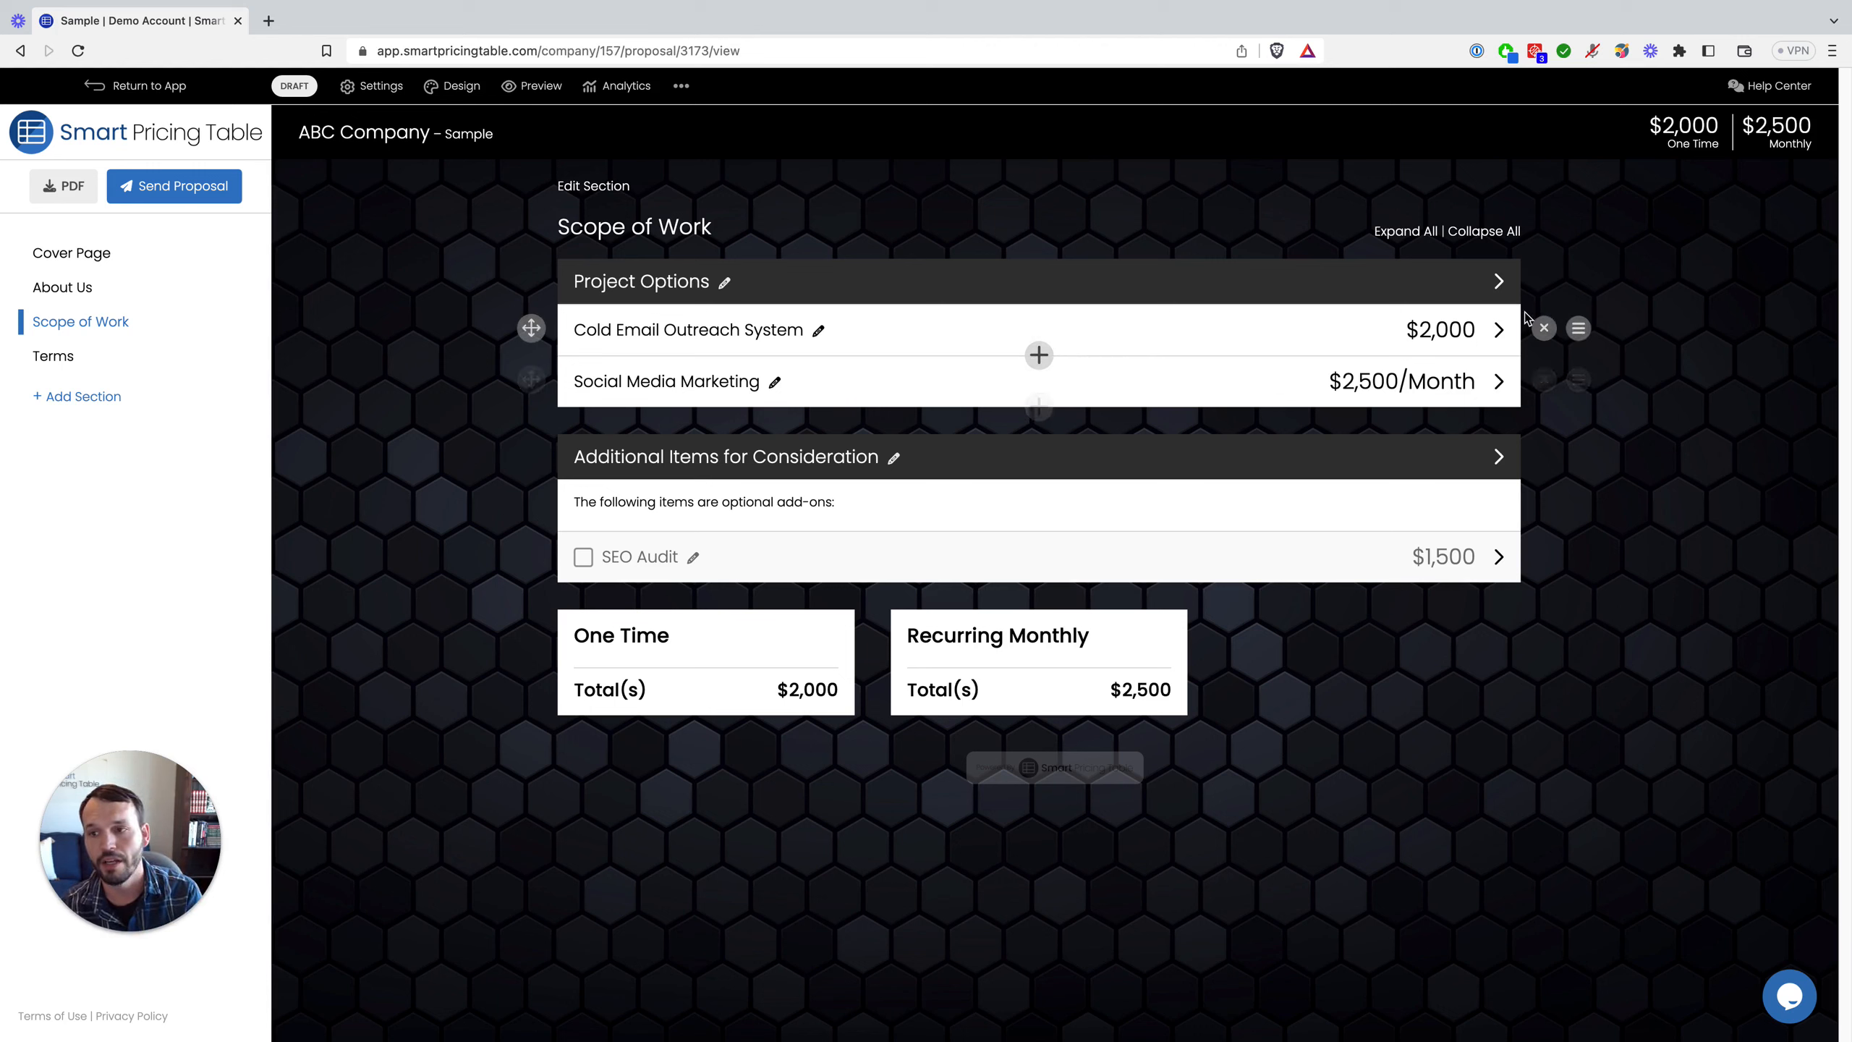
left_click(1579, 330)
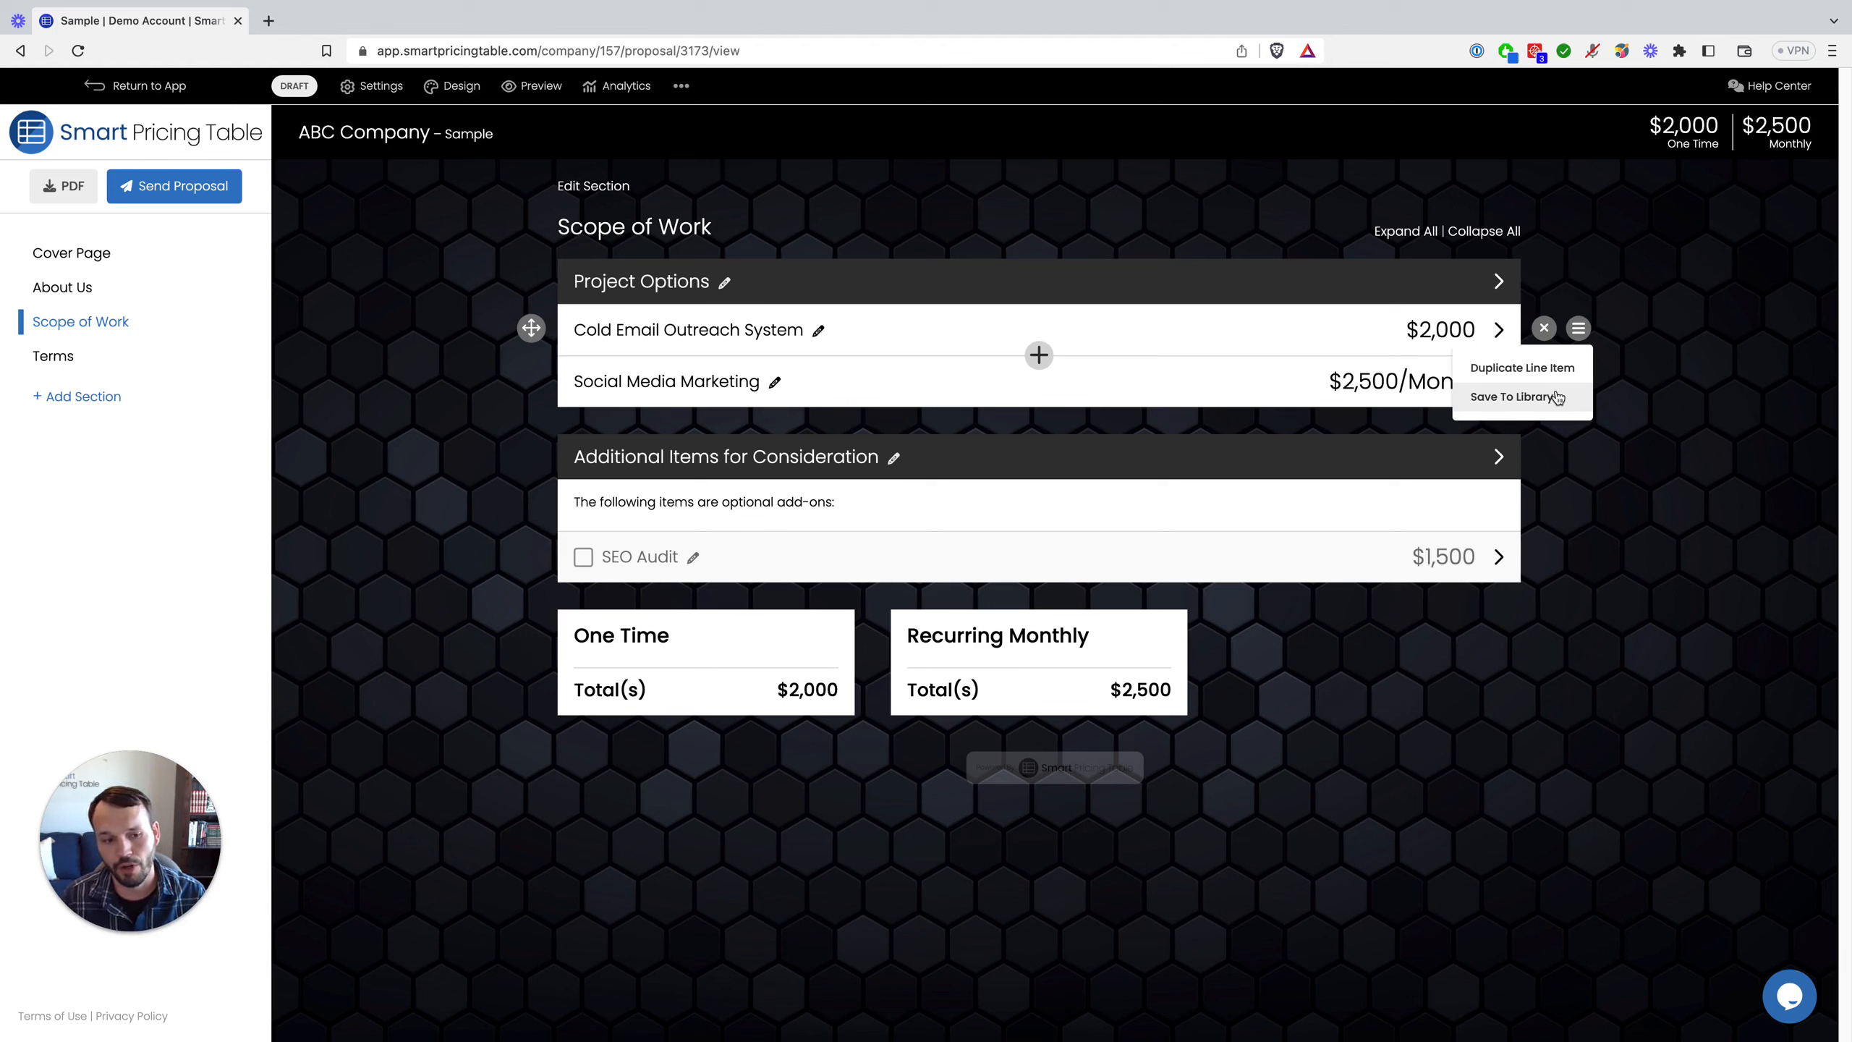
left_click(1727, 469)
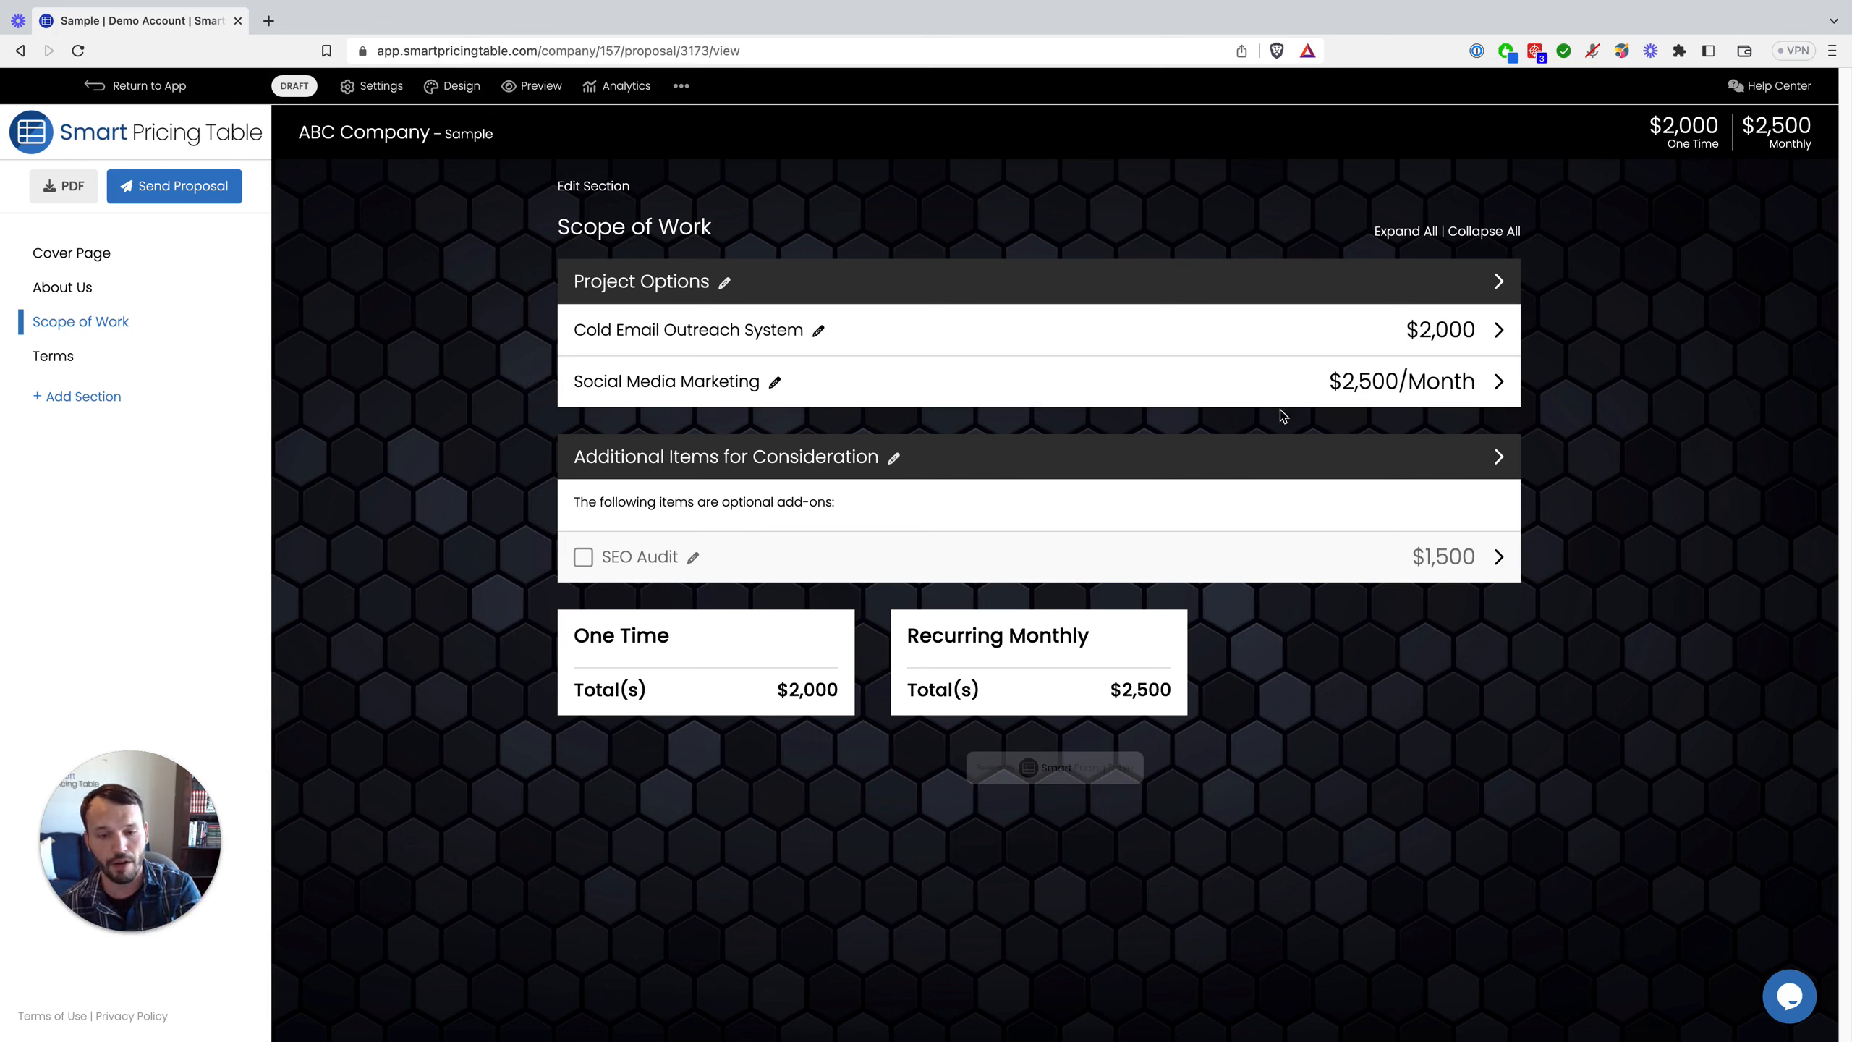
left_click(1579, 381)
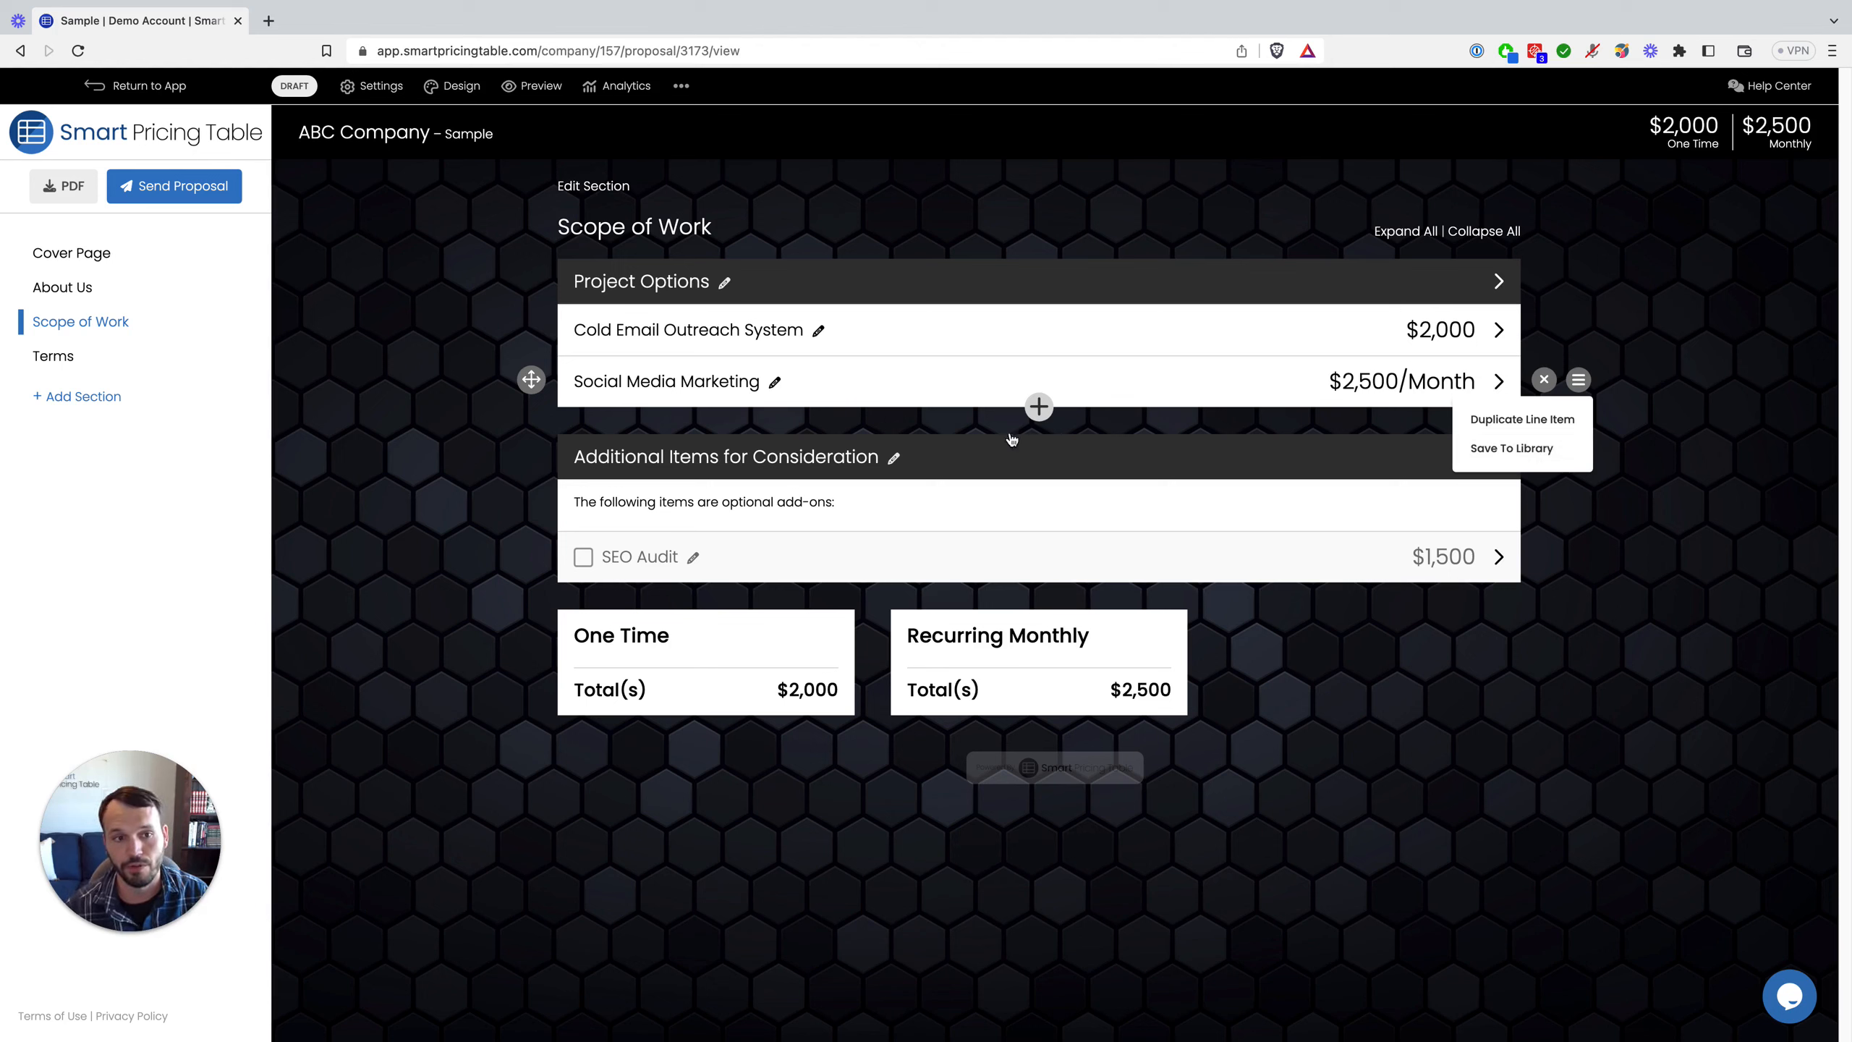
left_click(401, 390)
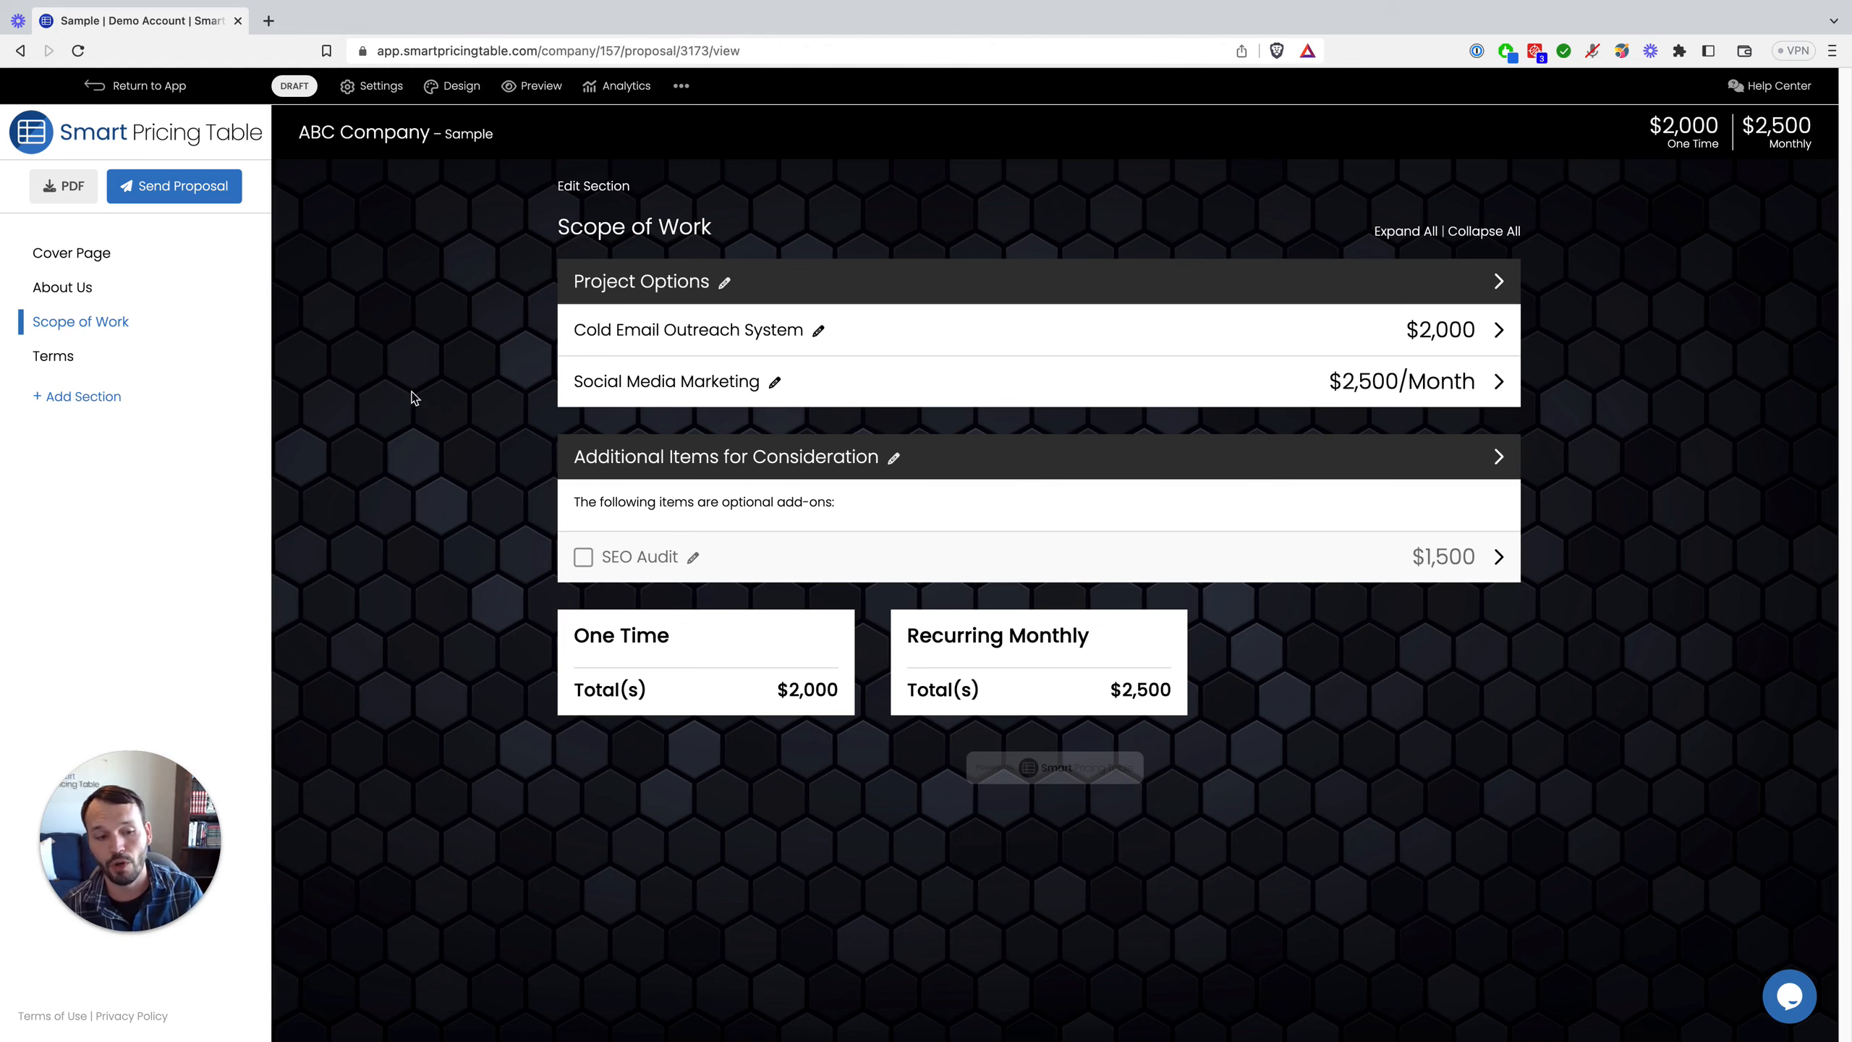
left_click(1792, 88)
left_click(369, 21)
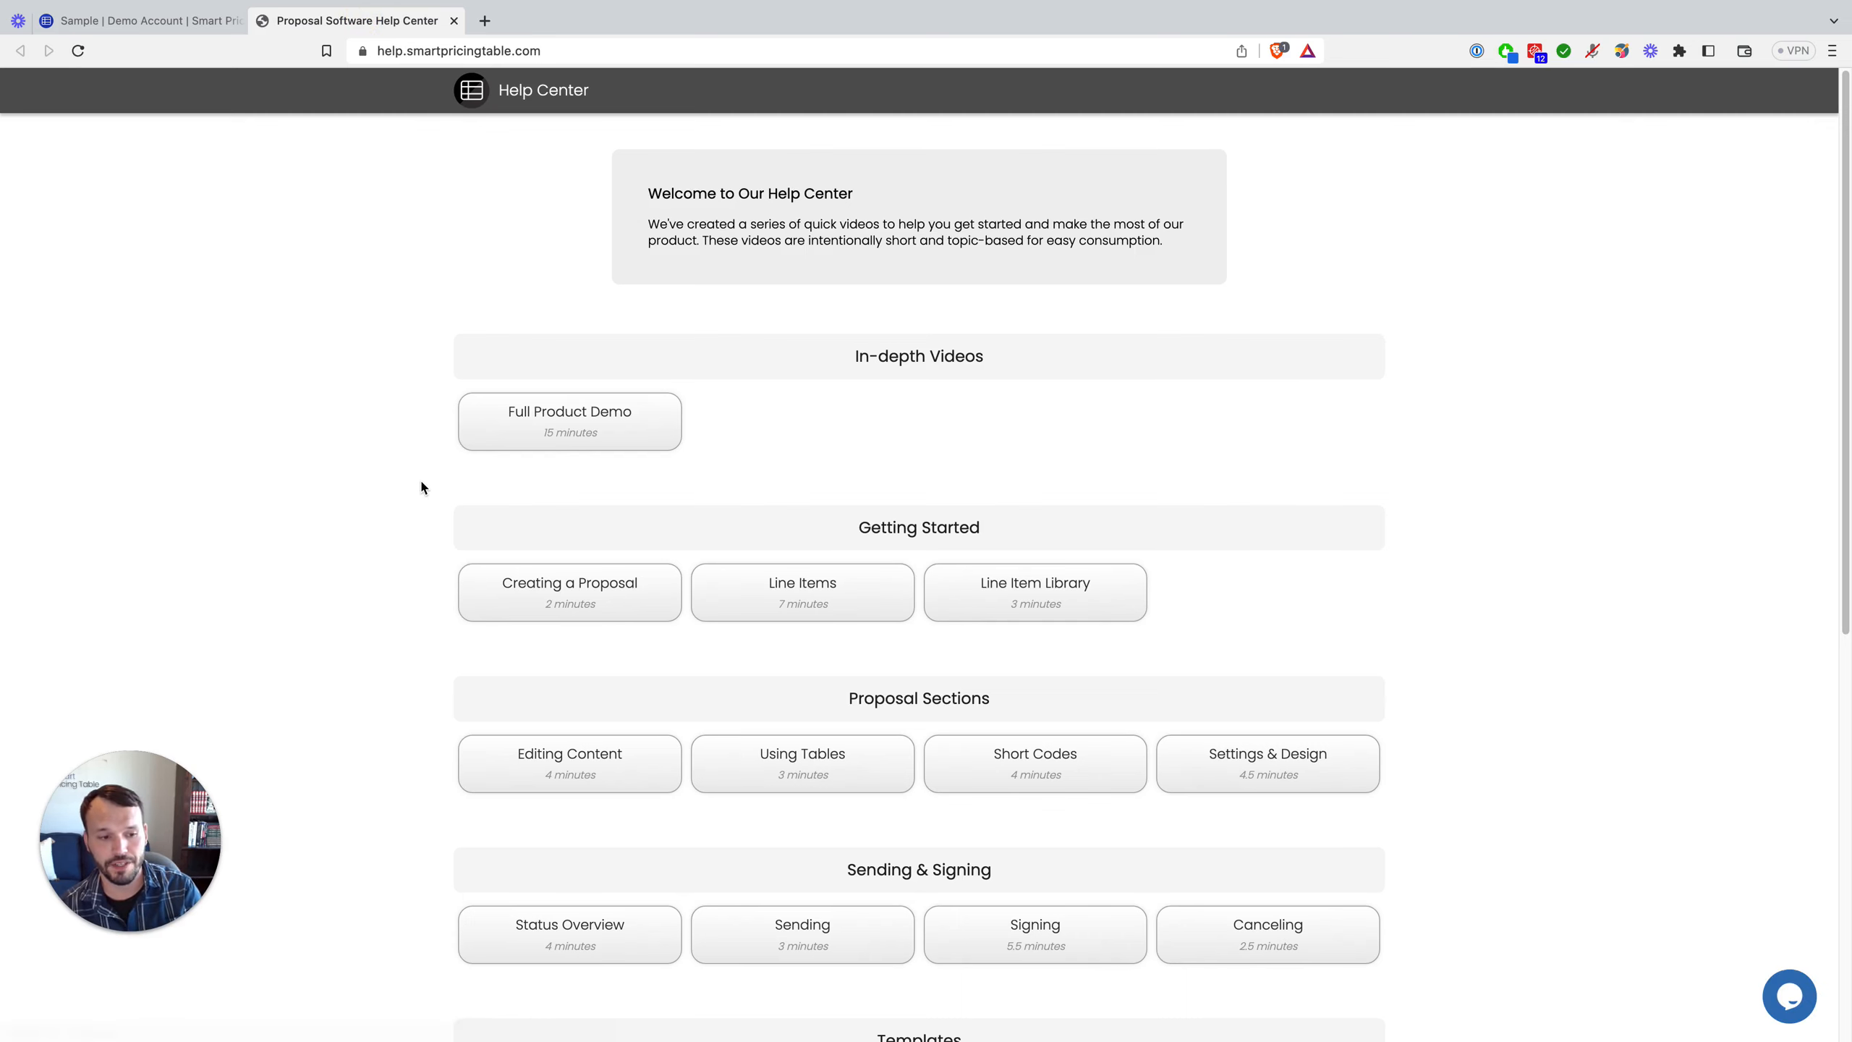
scroll(422, 482, "down", 1)
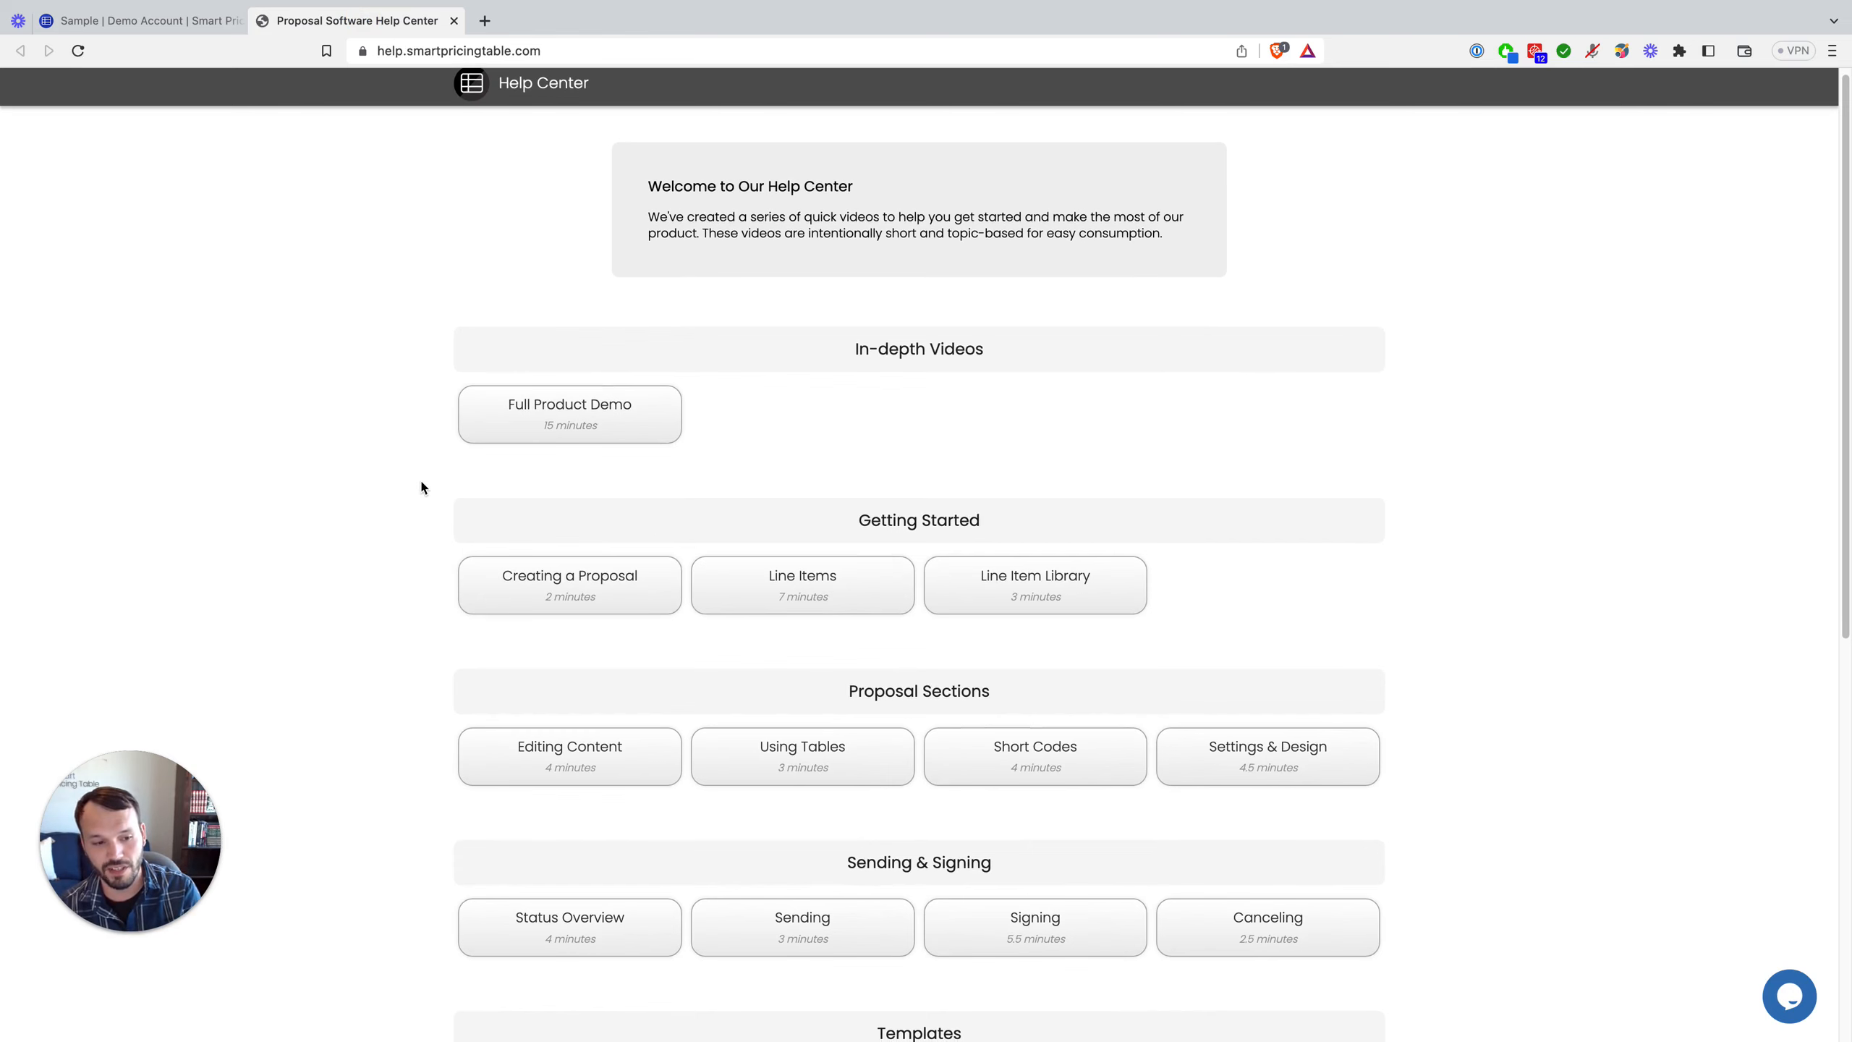
scroll(421, 484, "down", 3)
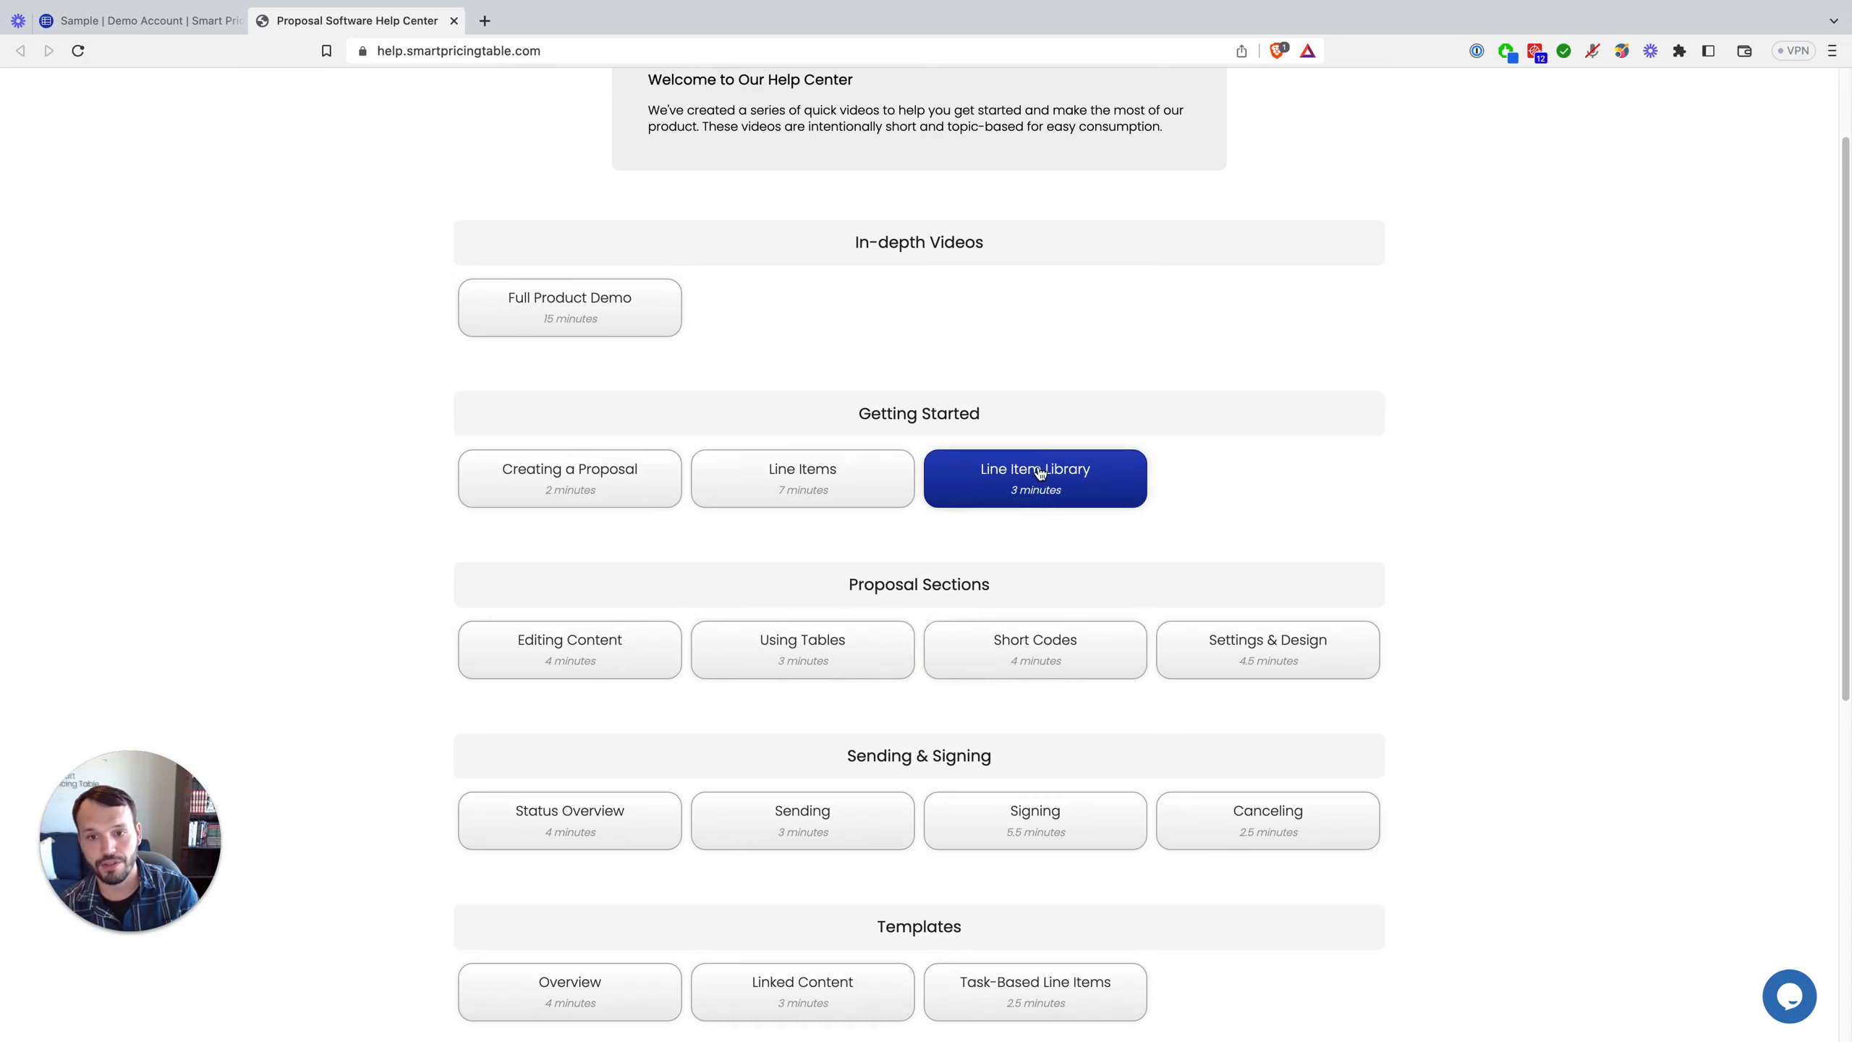
scroll(1043, 565, "down", 1)
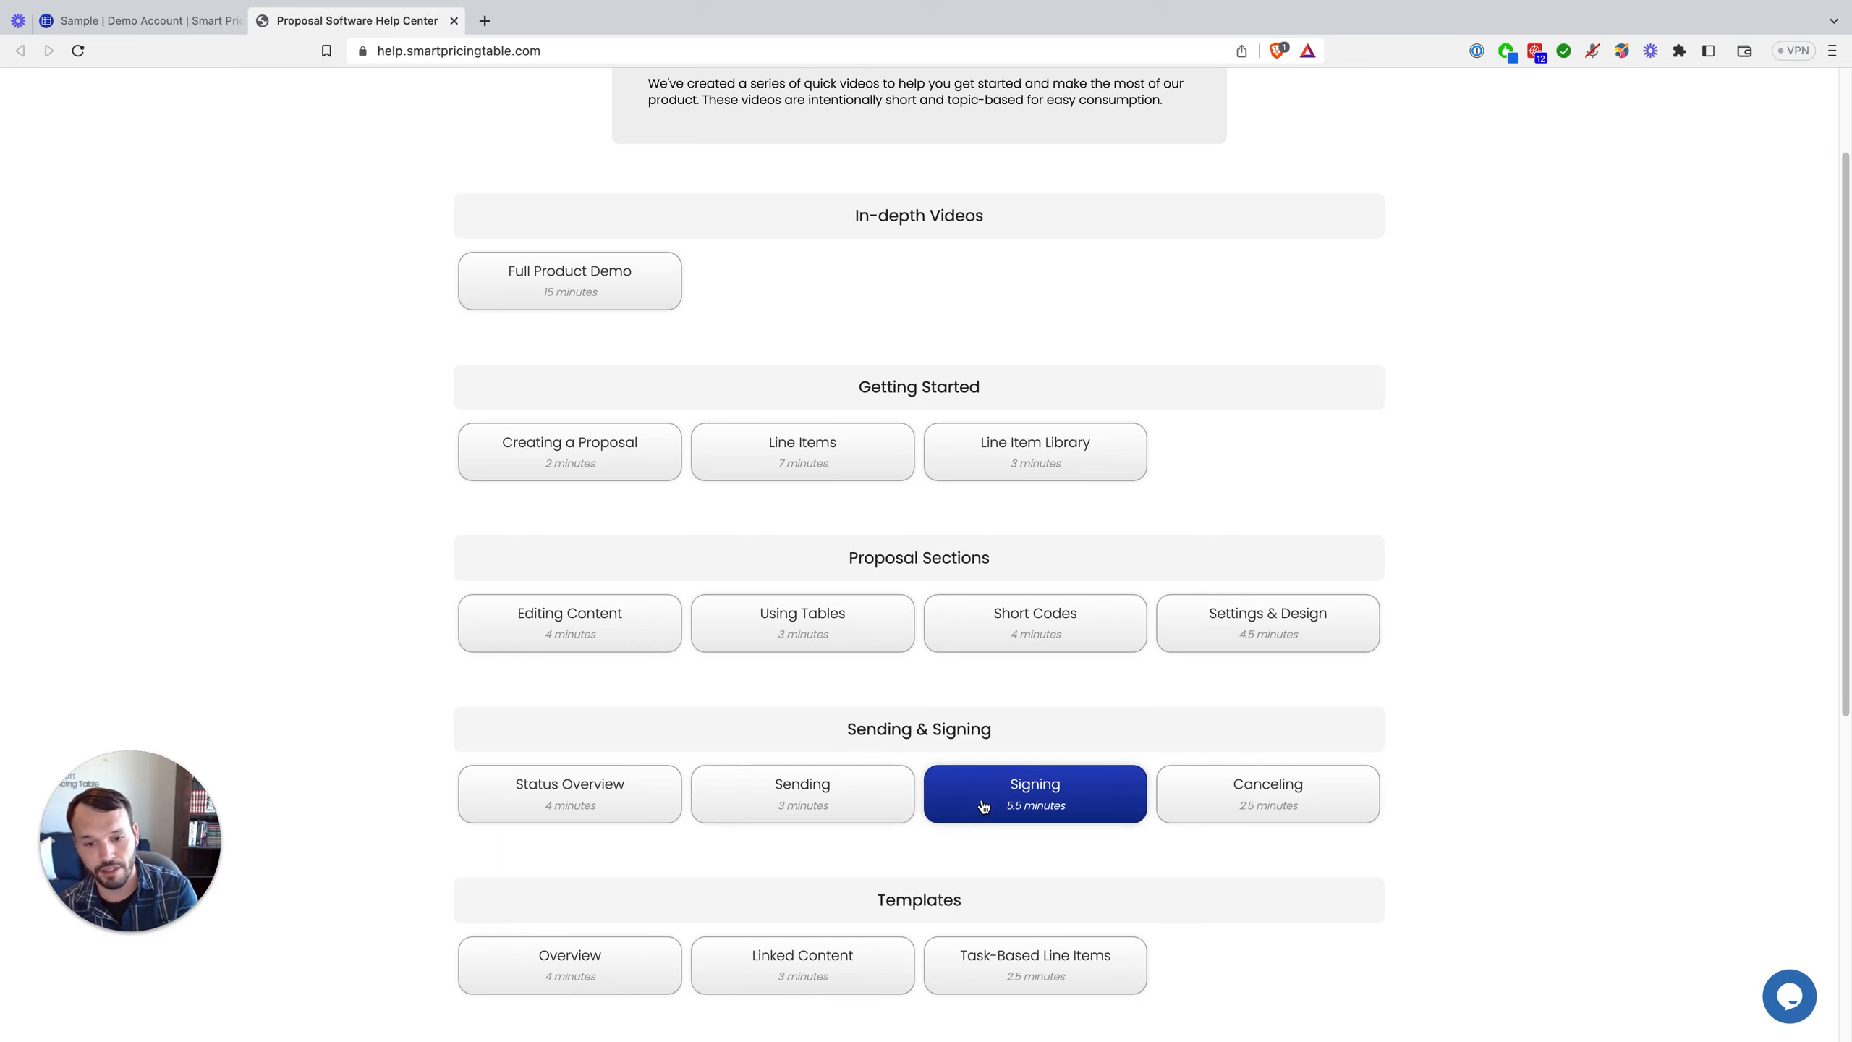
left_click(816, 797)
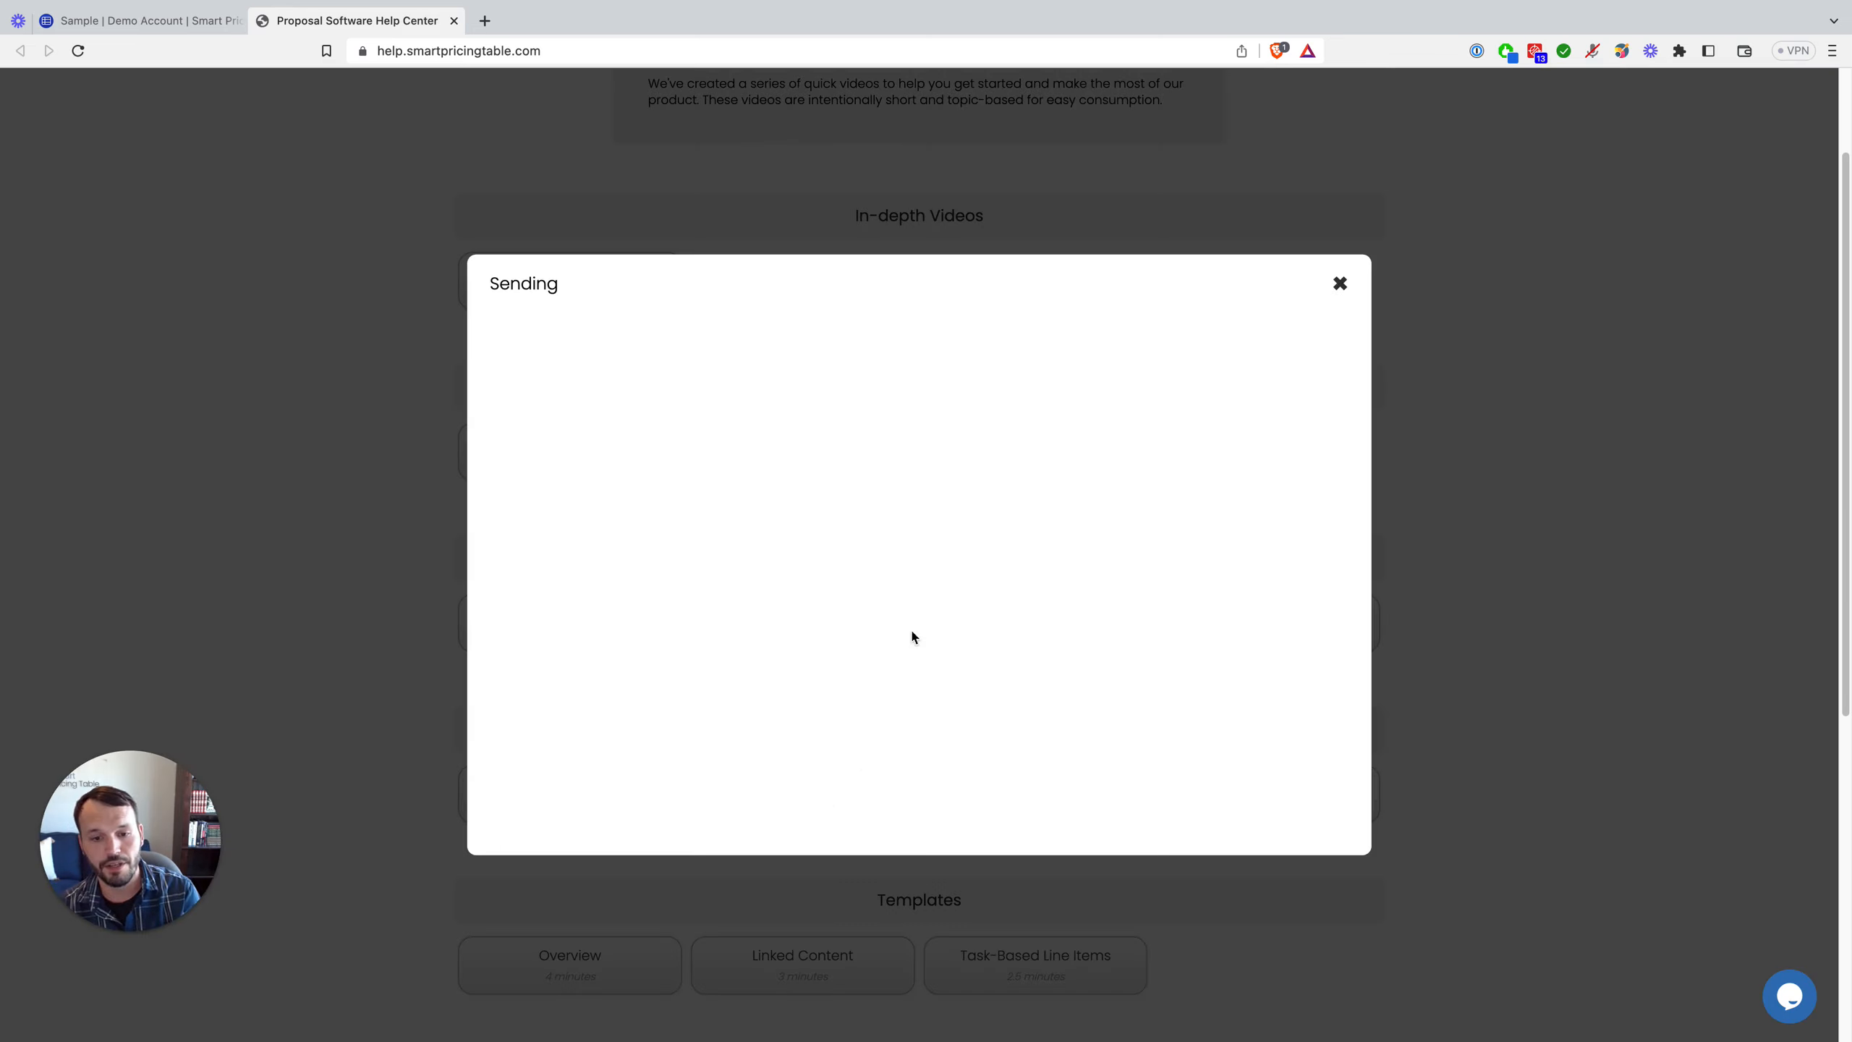
left_click(1340, 285)
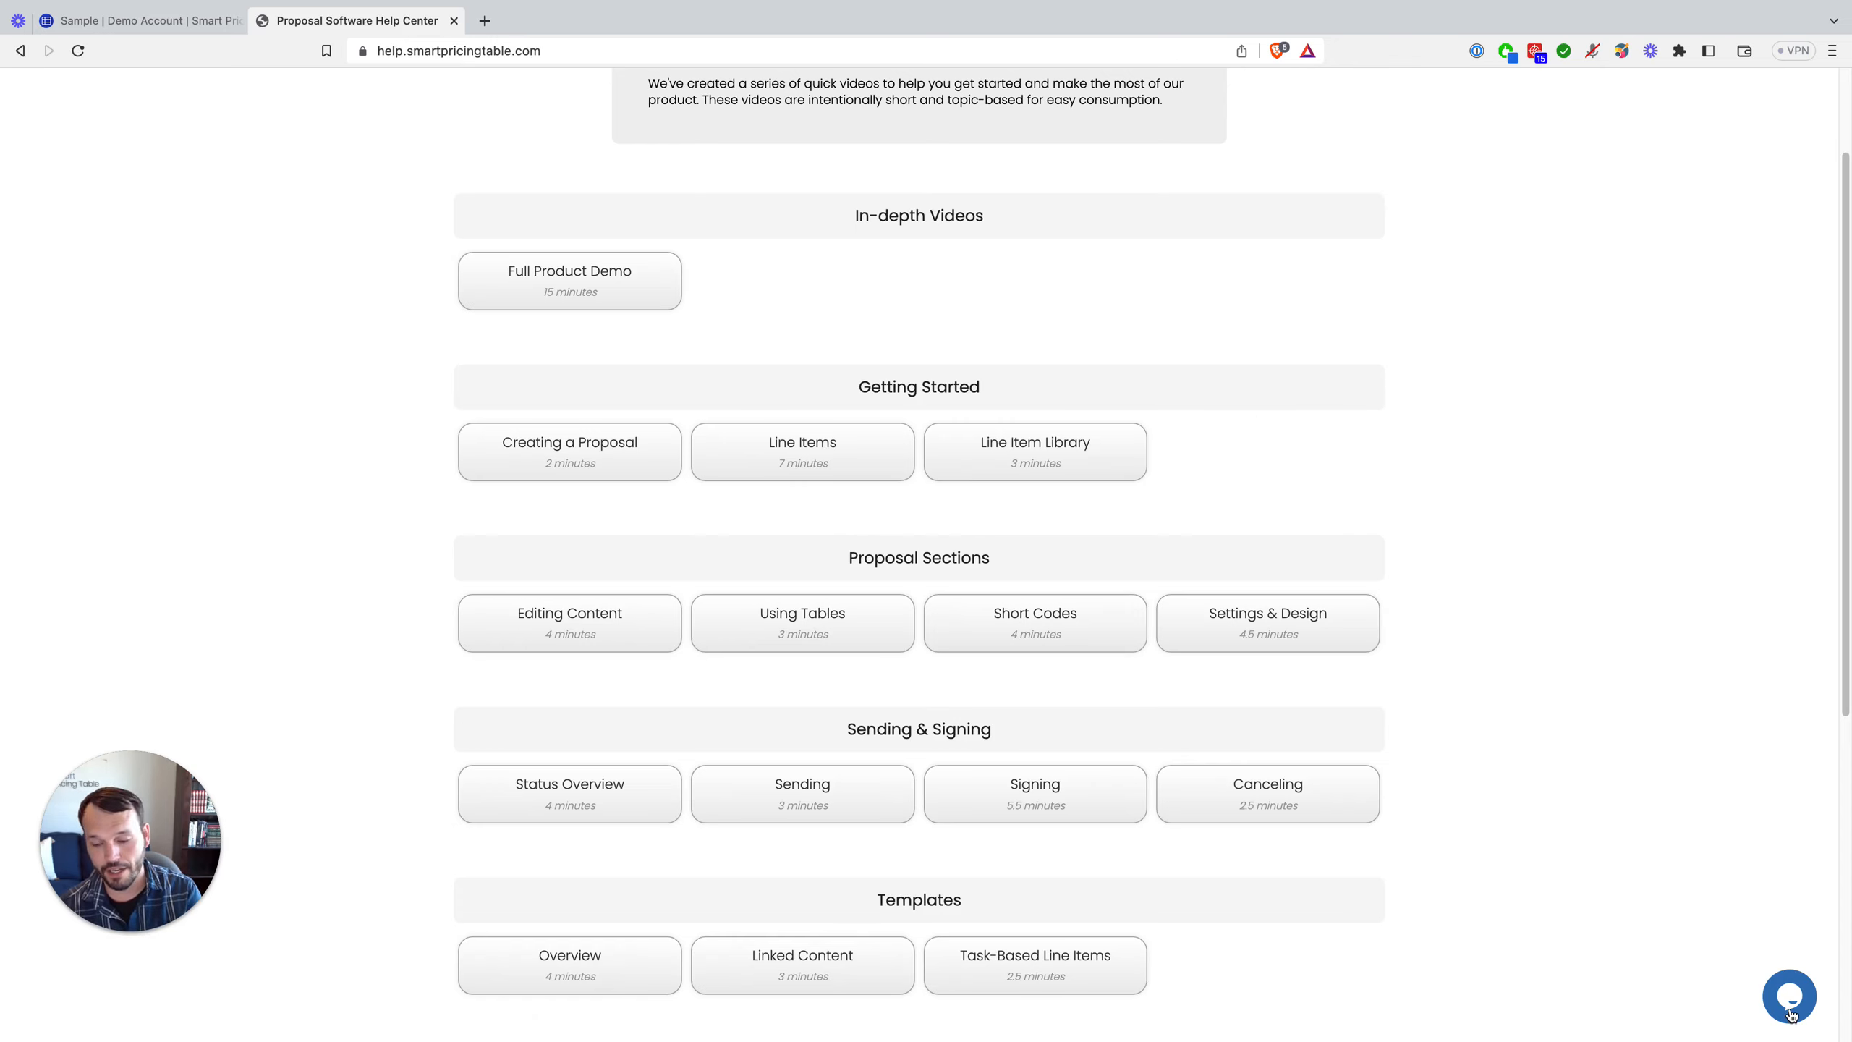
scroll(1187, 753, "up", 2)
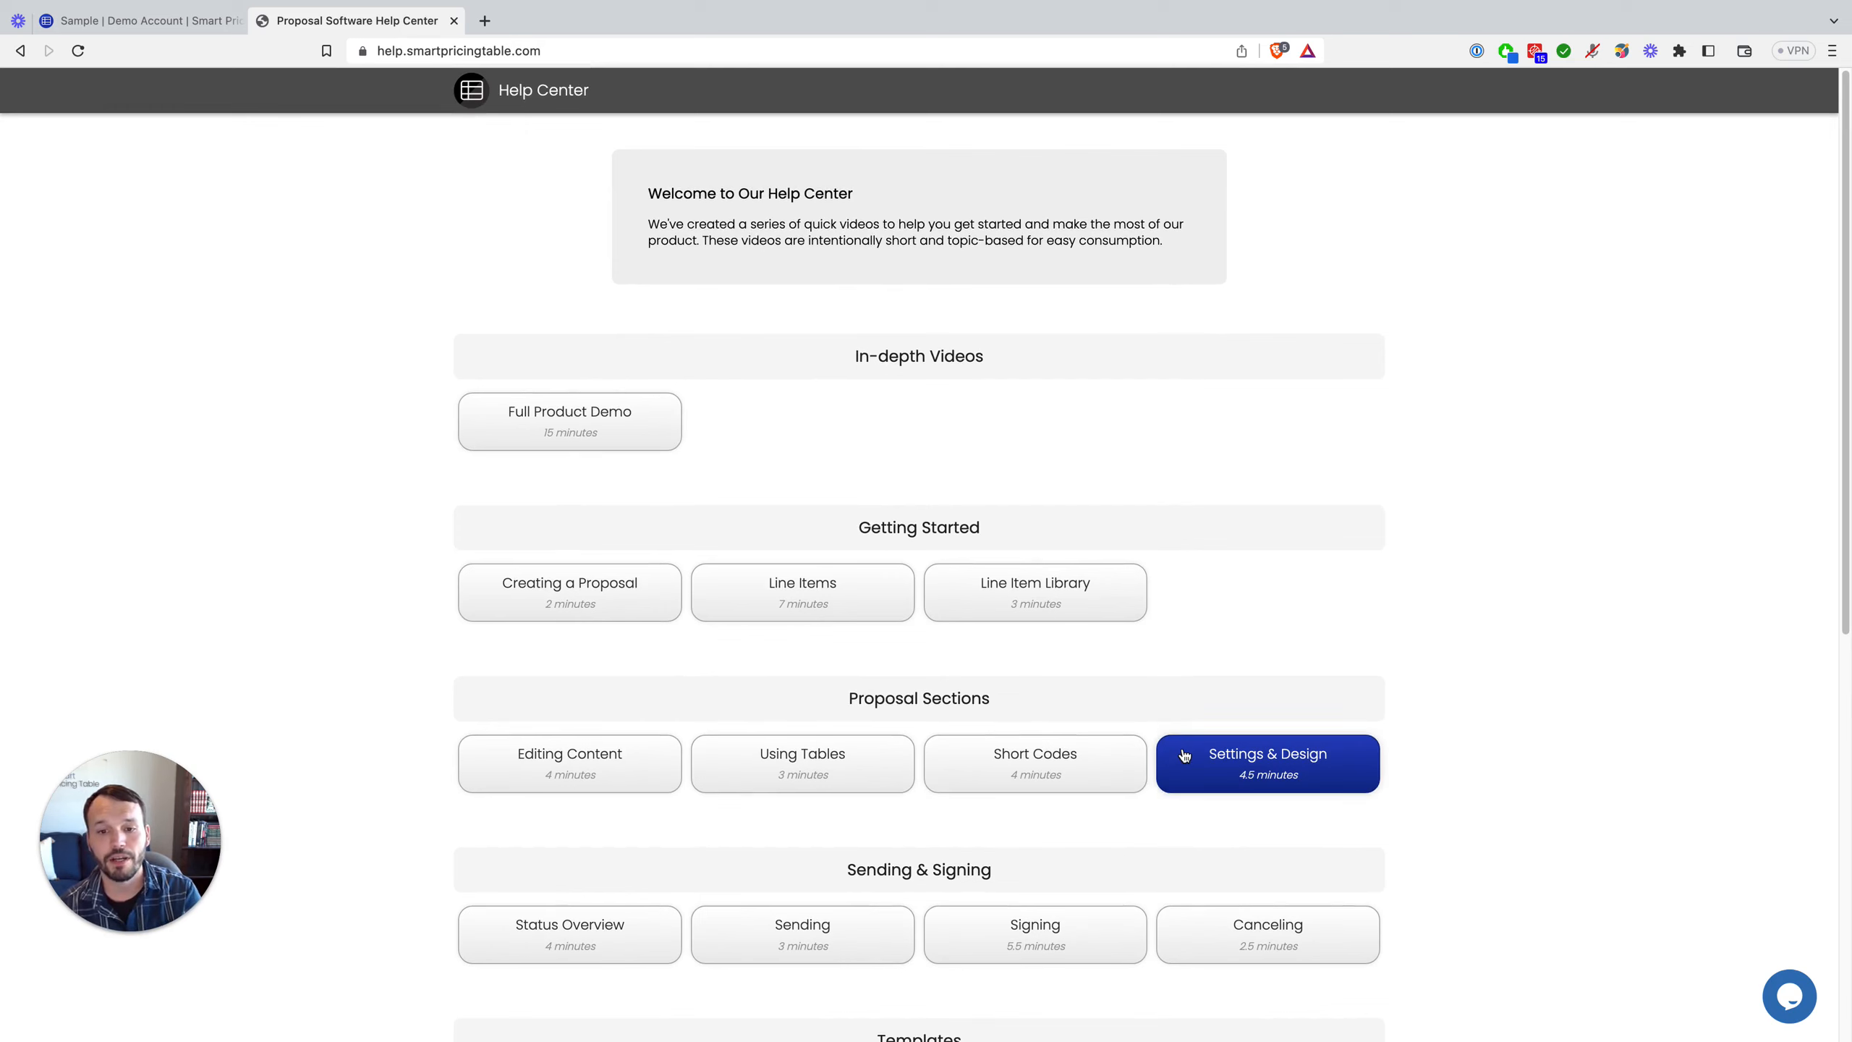
scroll(1185, 755, "down", 3)
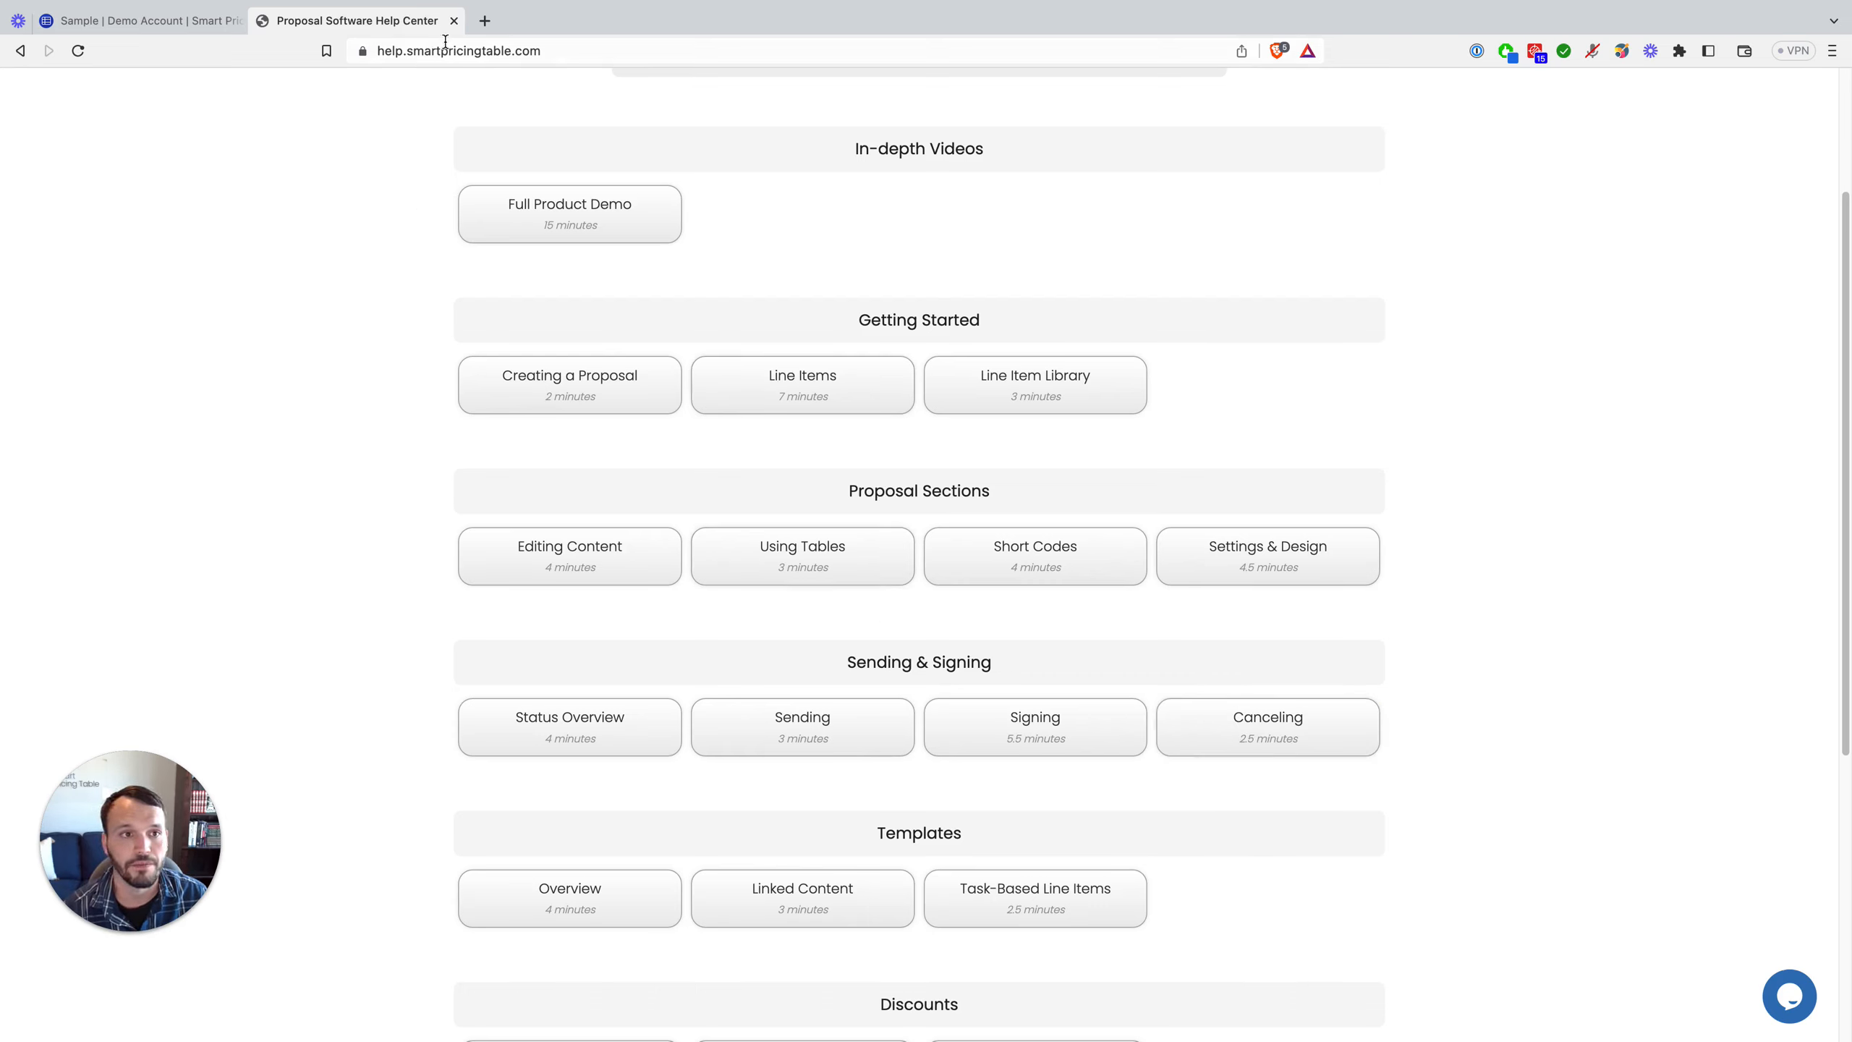
left_click(454, 20)
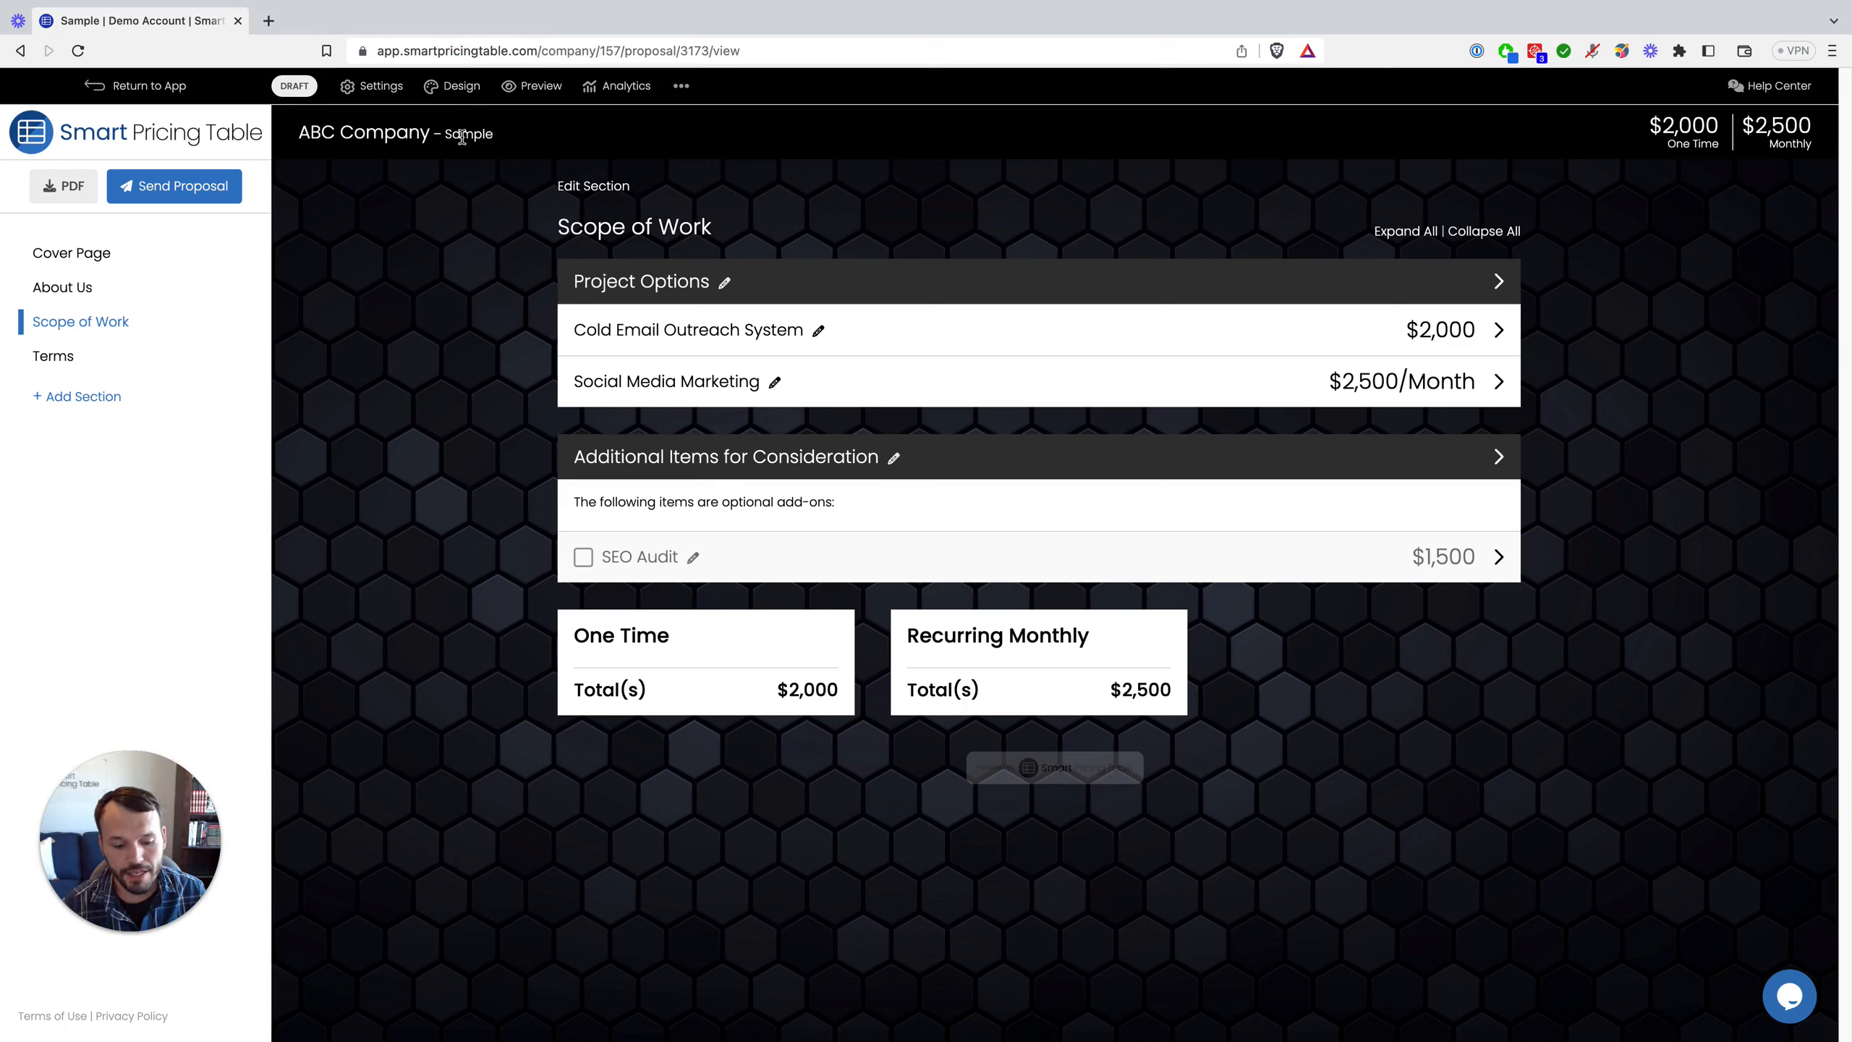
Step: Get a trackable link for the Sample proposal and mark it as sent
left_click(204, 190)
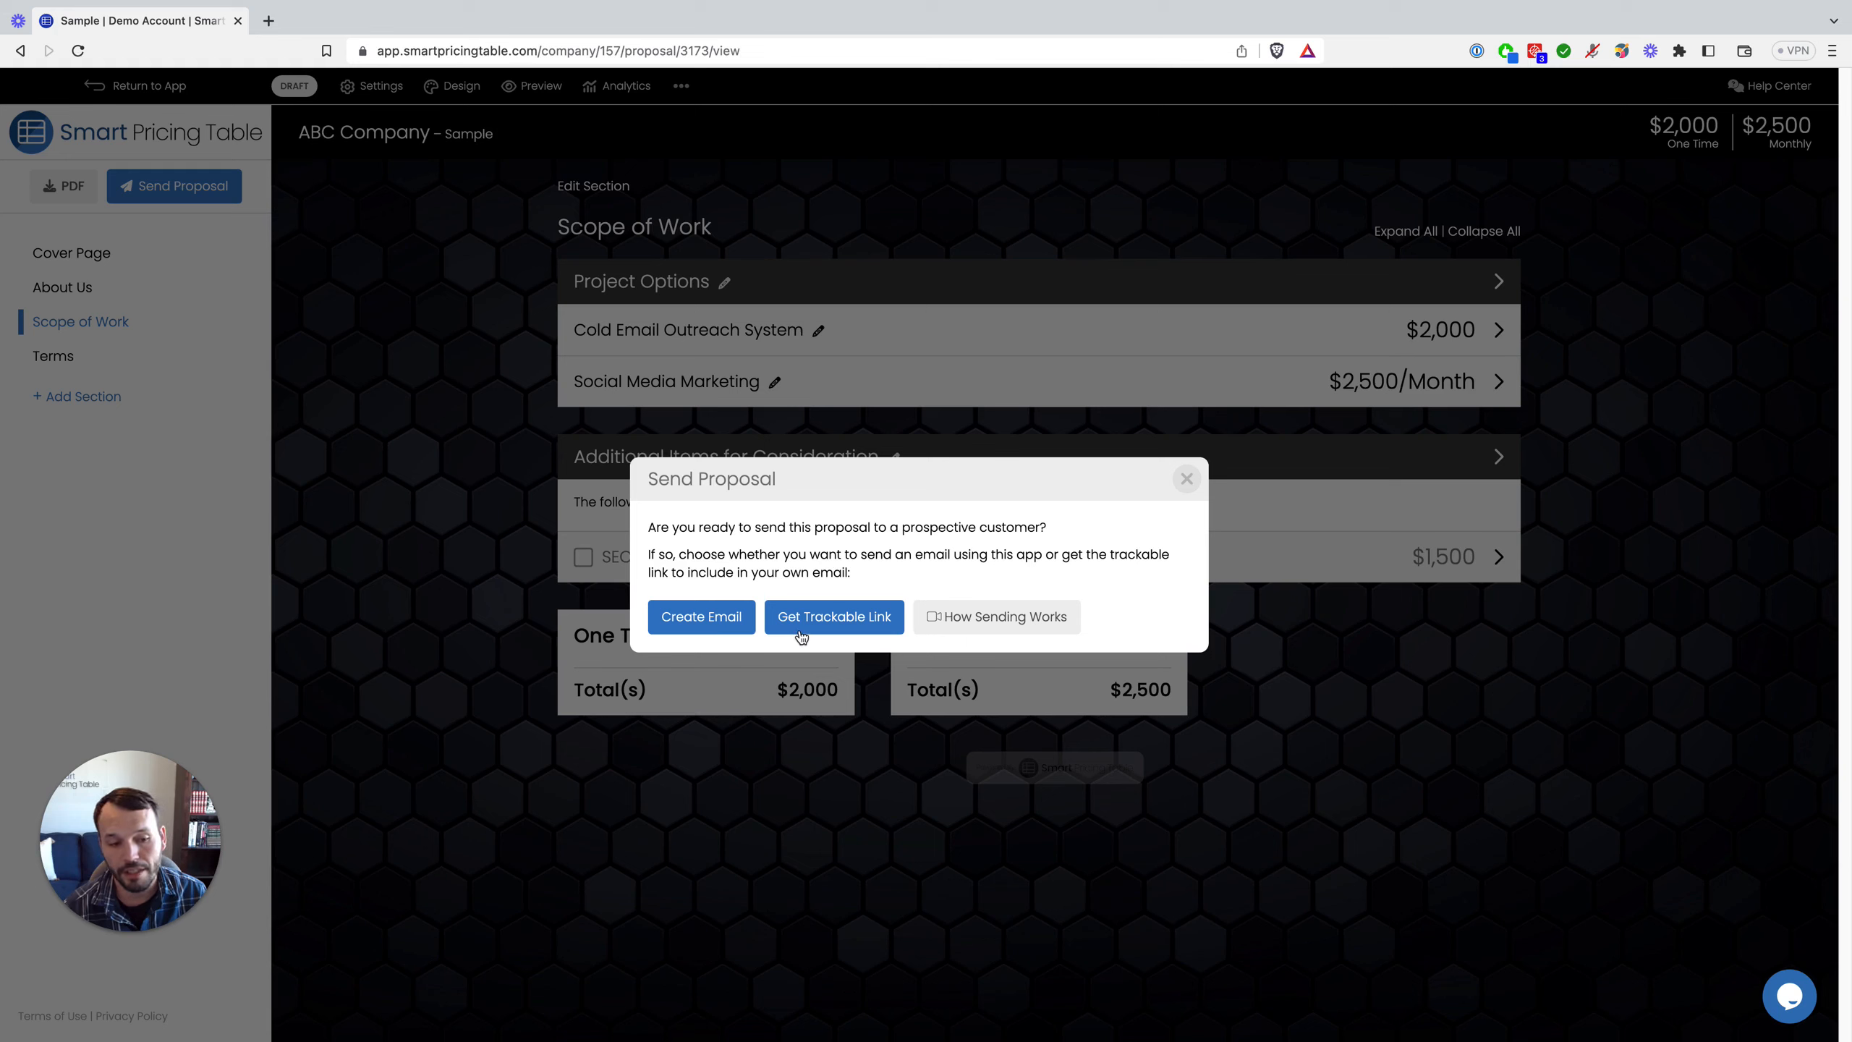
left_click(978, 619)
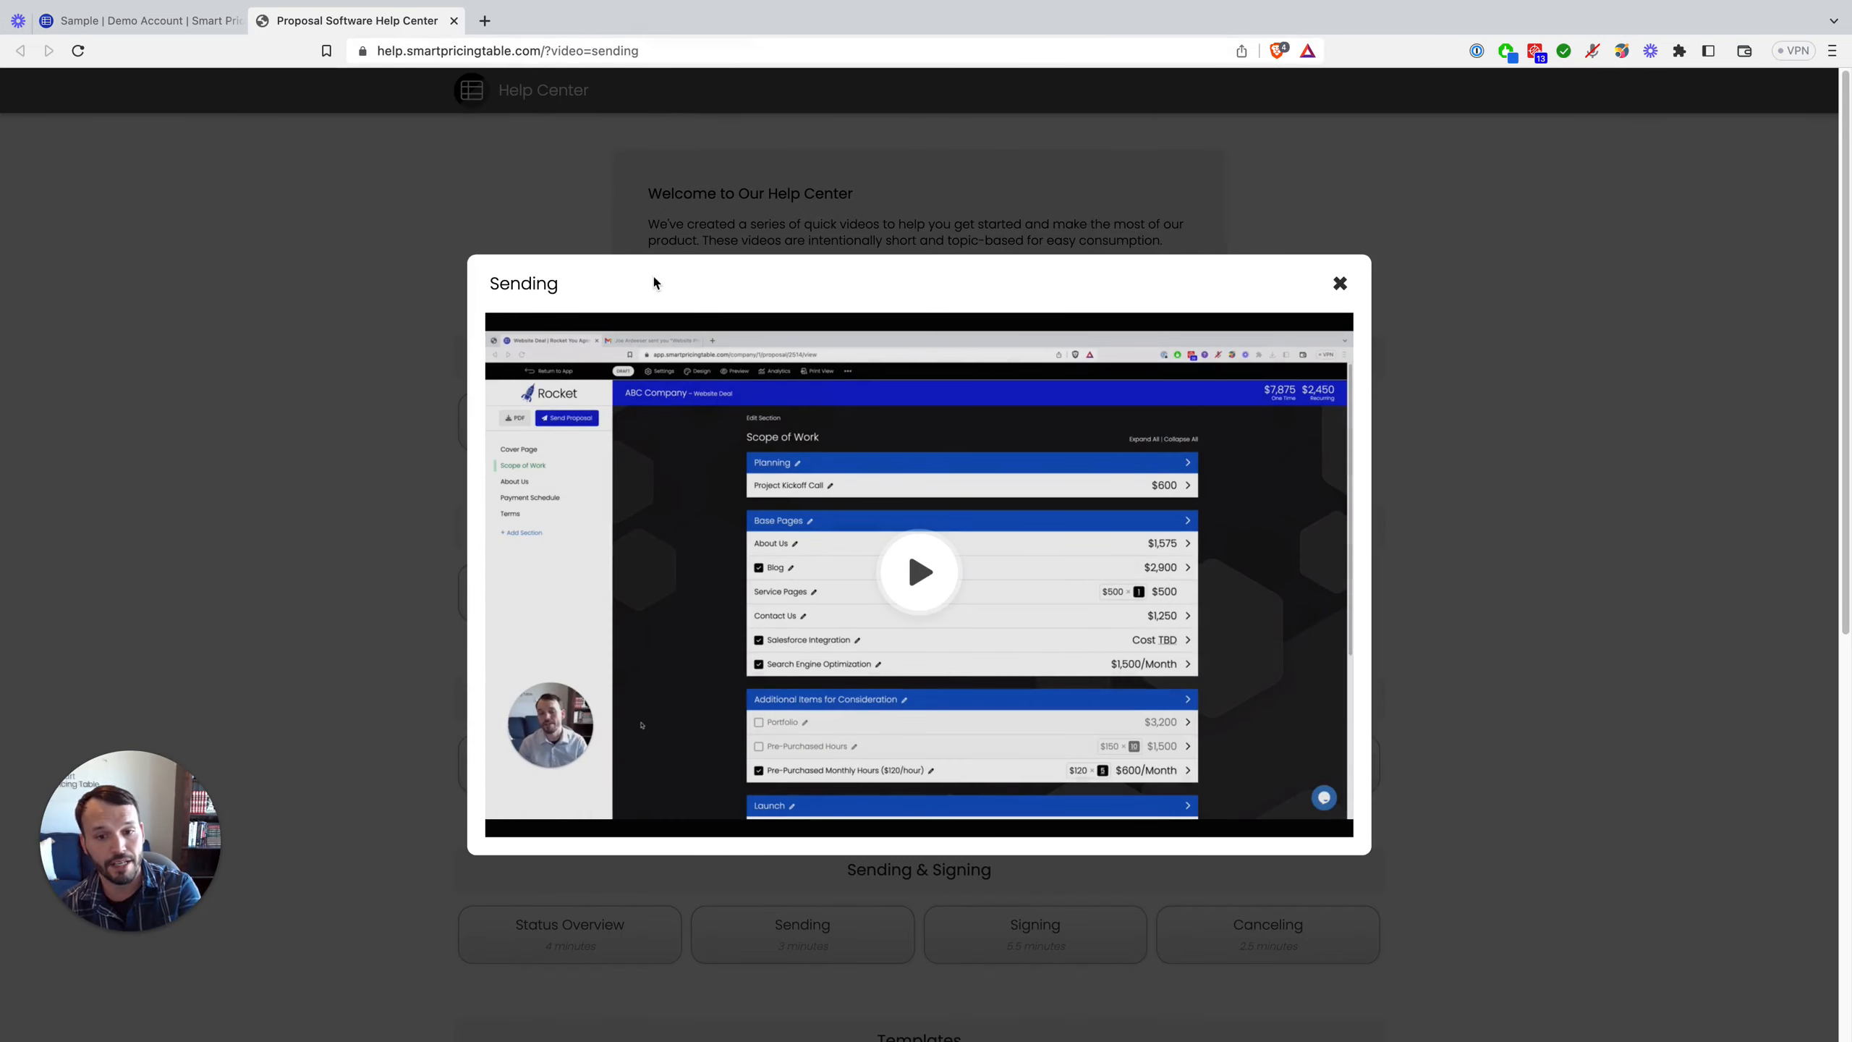
left_click(455, 21)
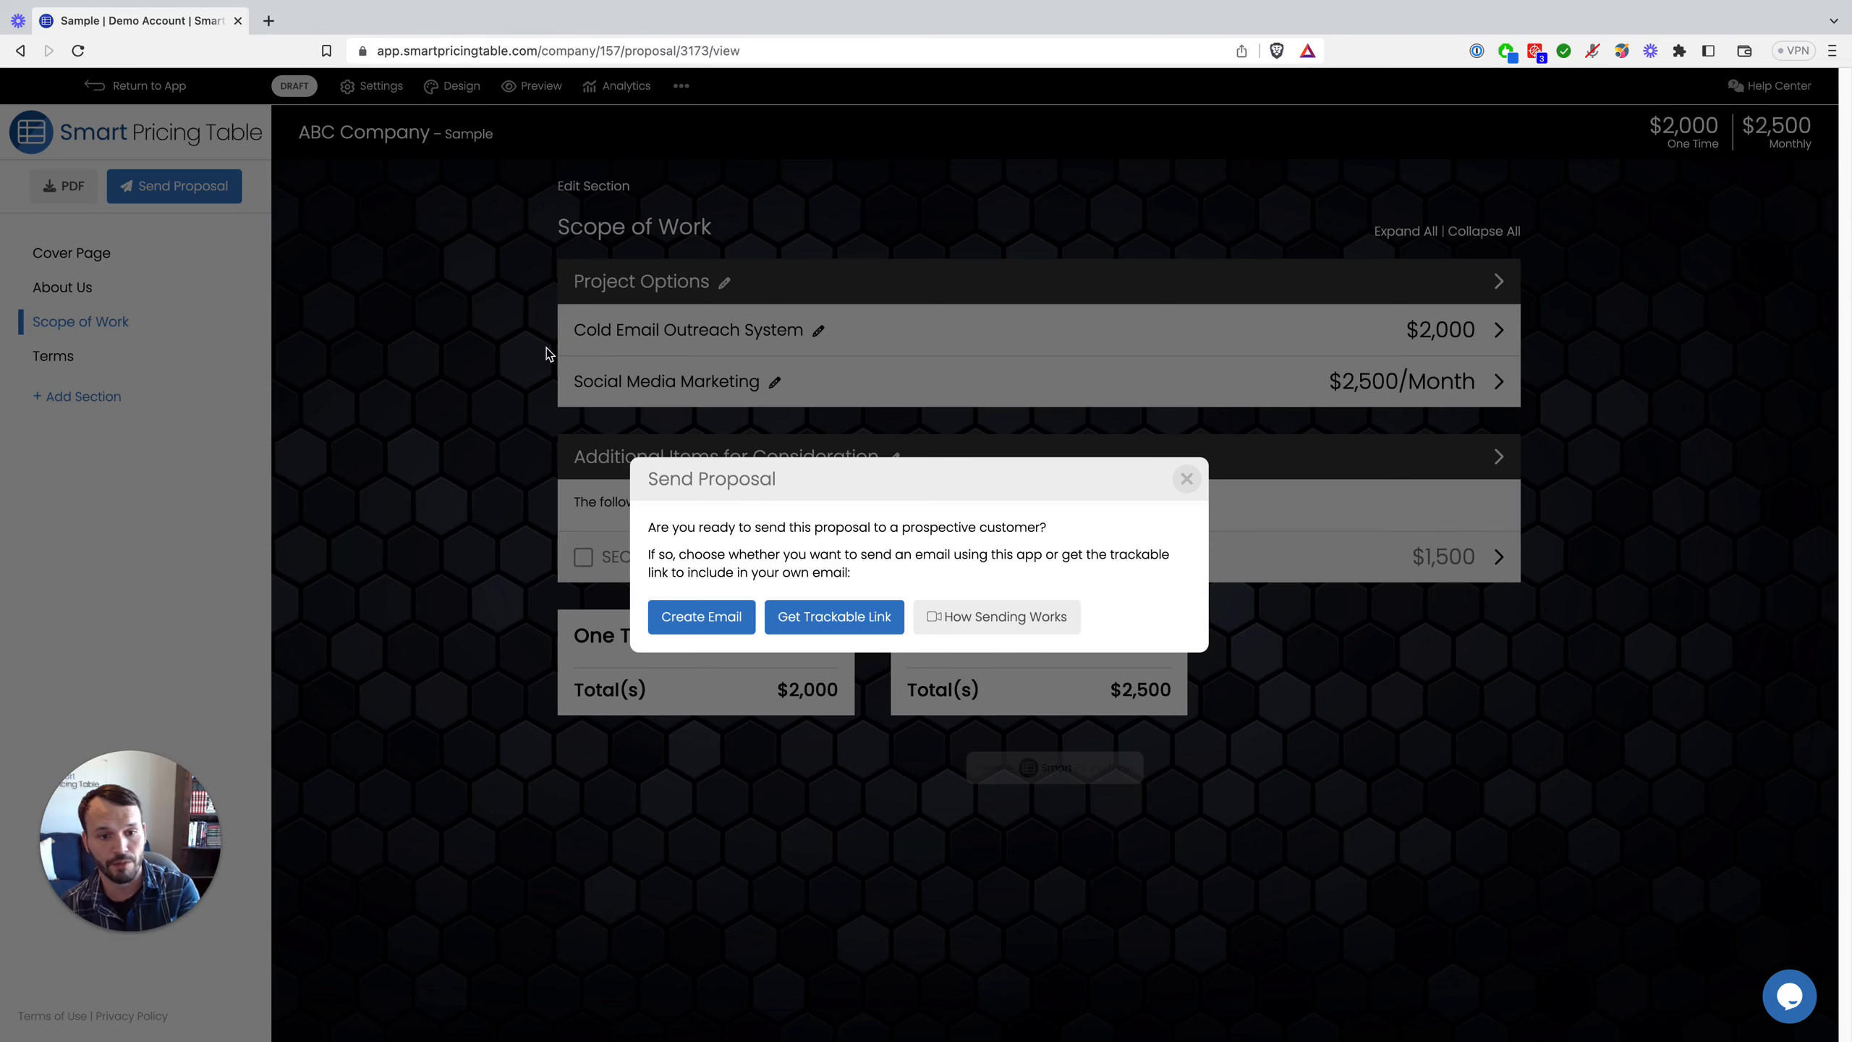
left_click(822, 619)
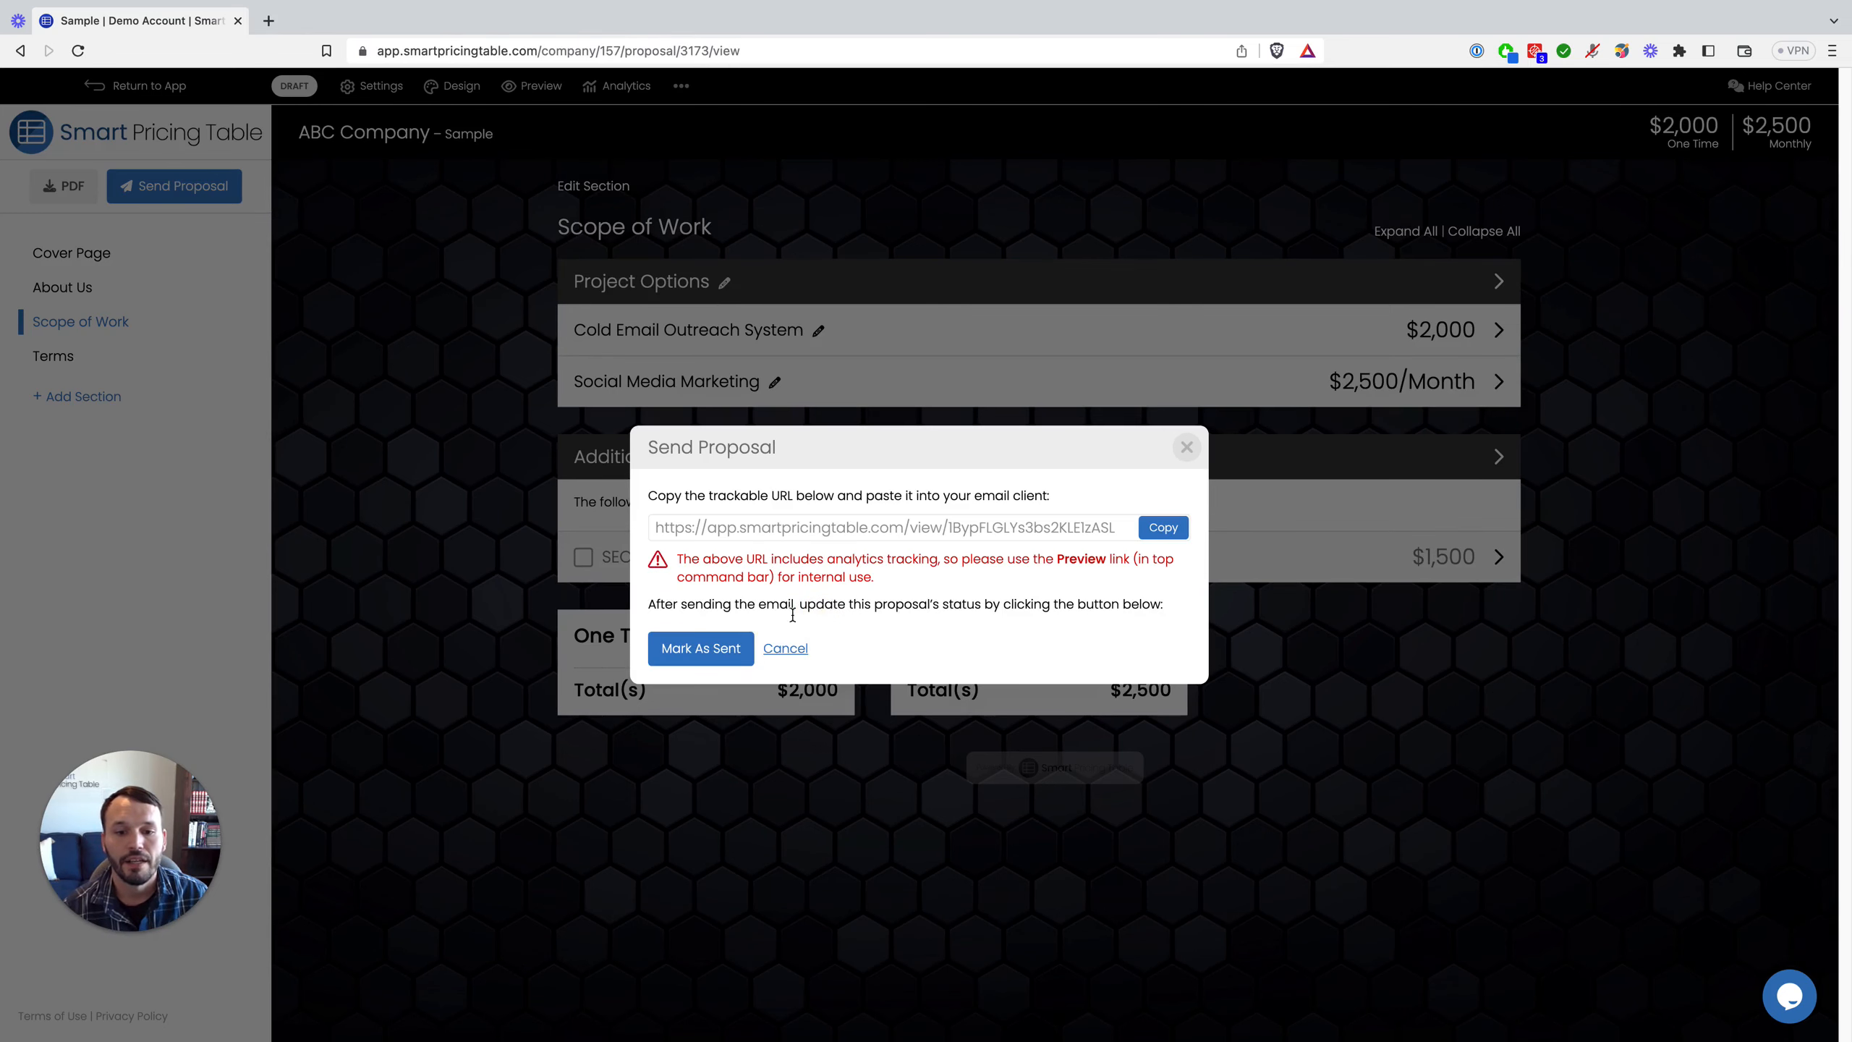
left_click(722, 649)
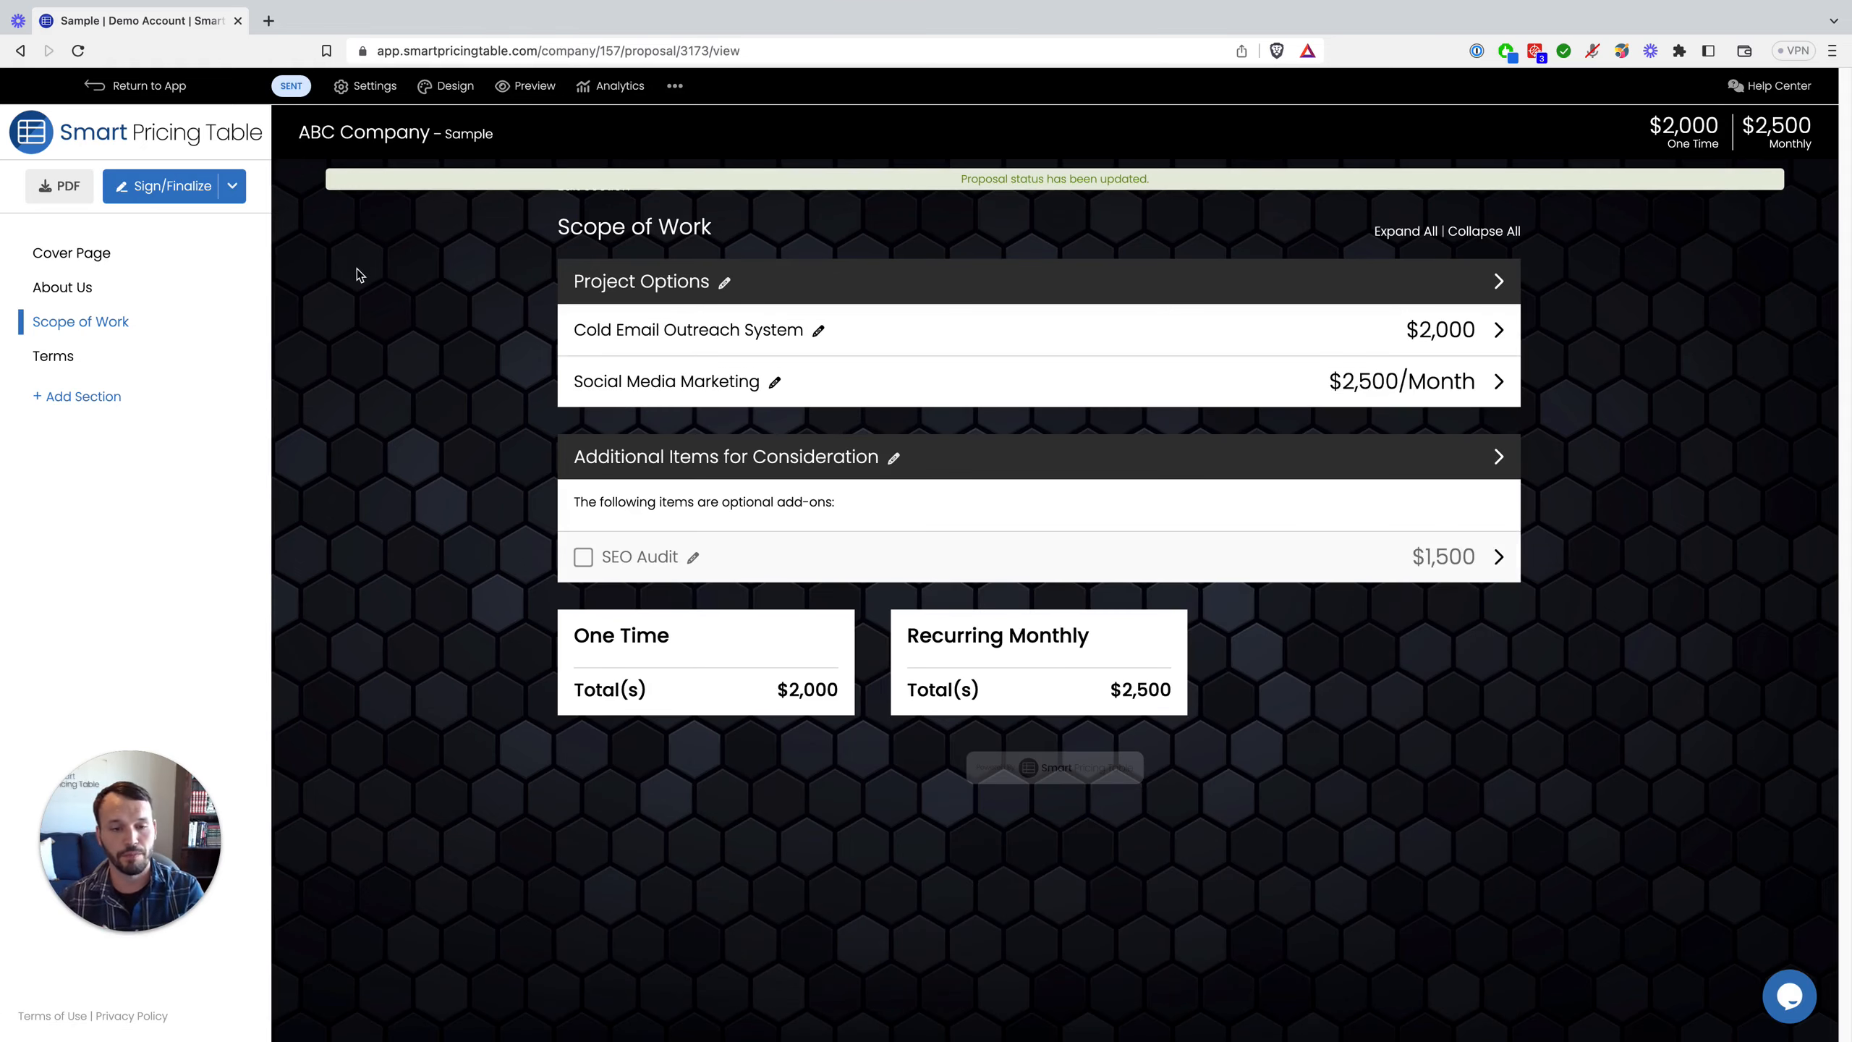
Step: Enter an e-mail address for the client contact in the proposal Settings and save it
left_click(172, 194)
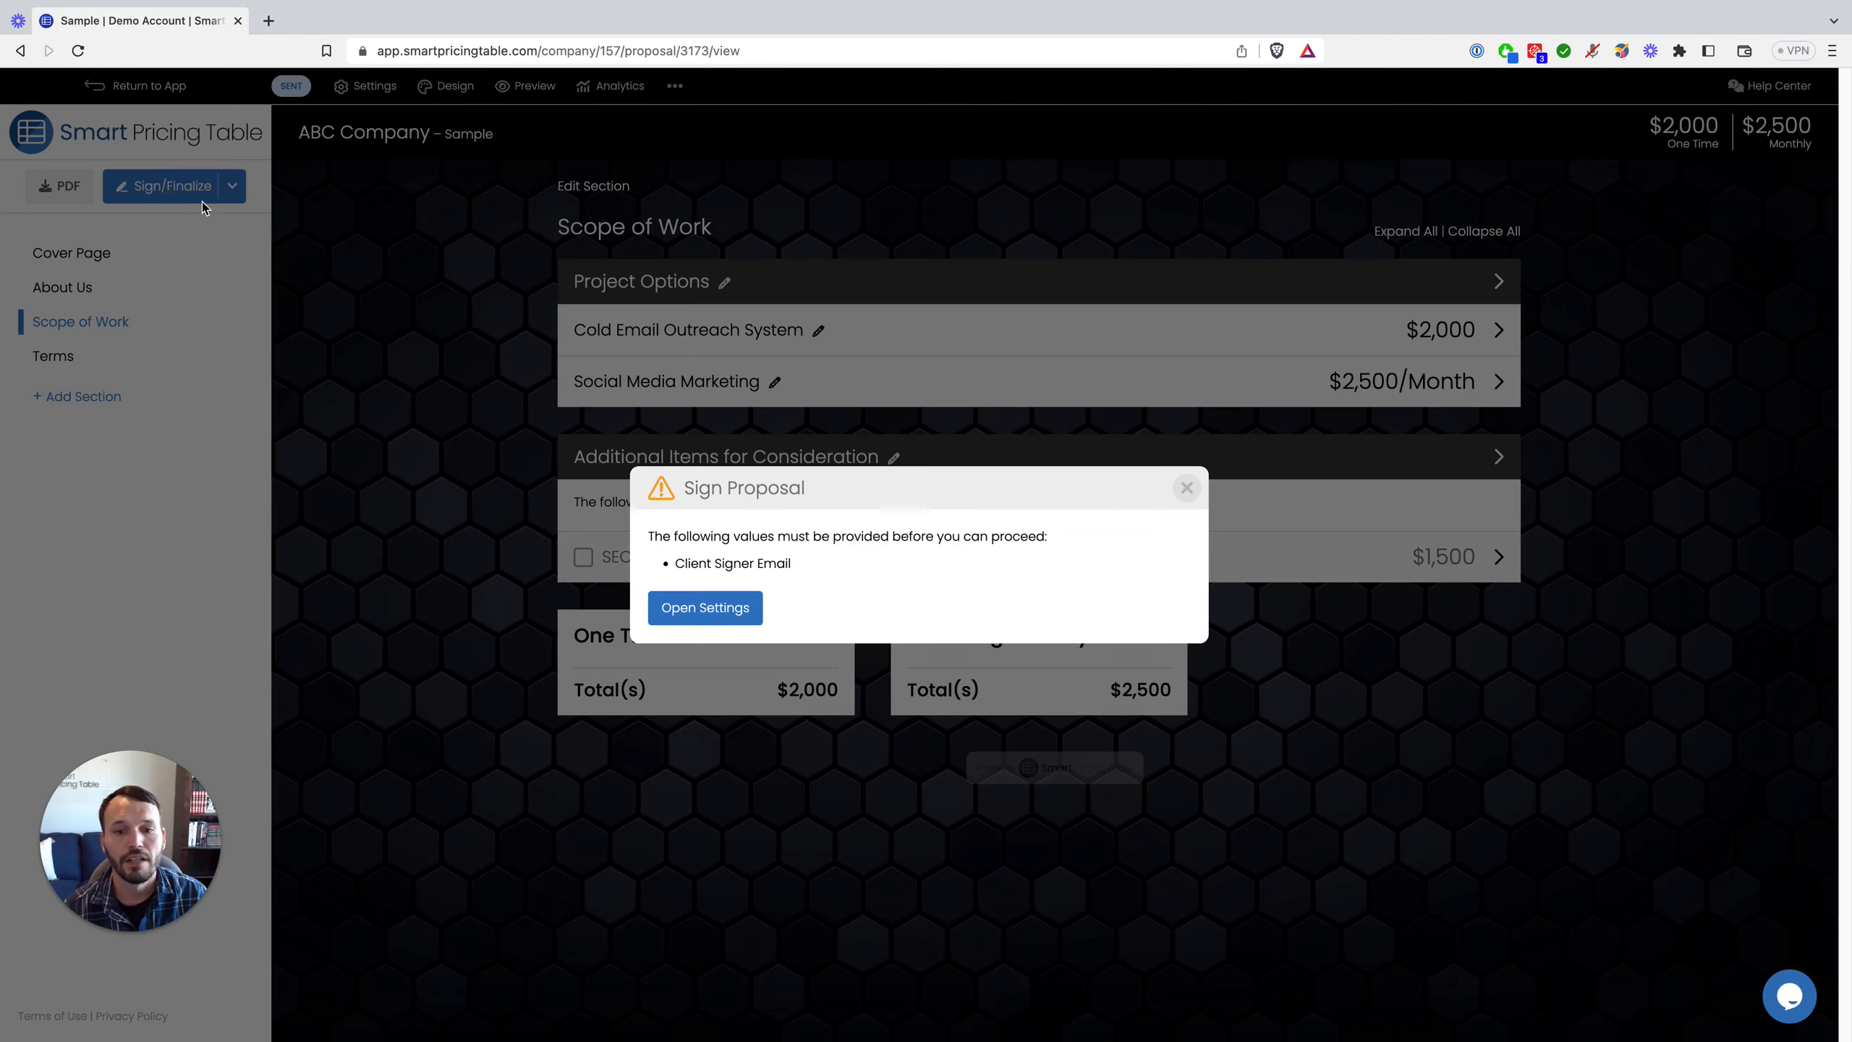
left_click(686, 610)
left_click(728, 606)
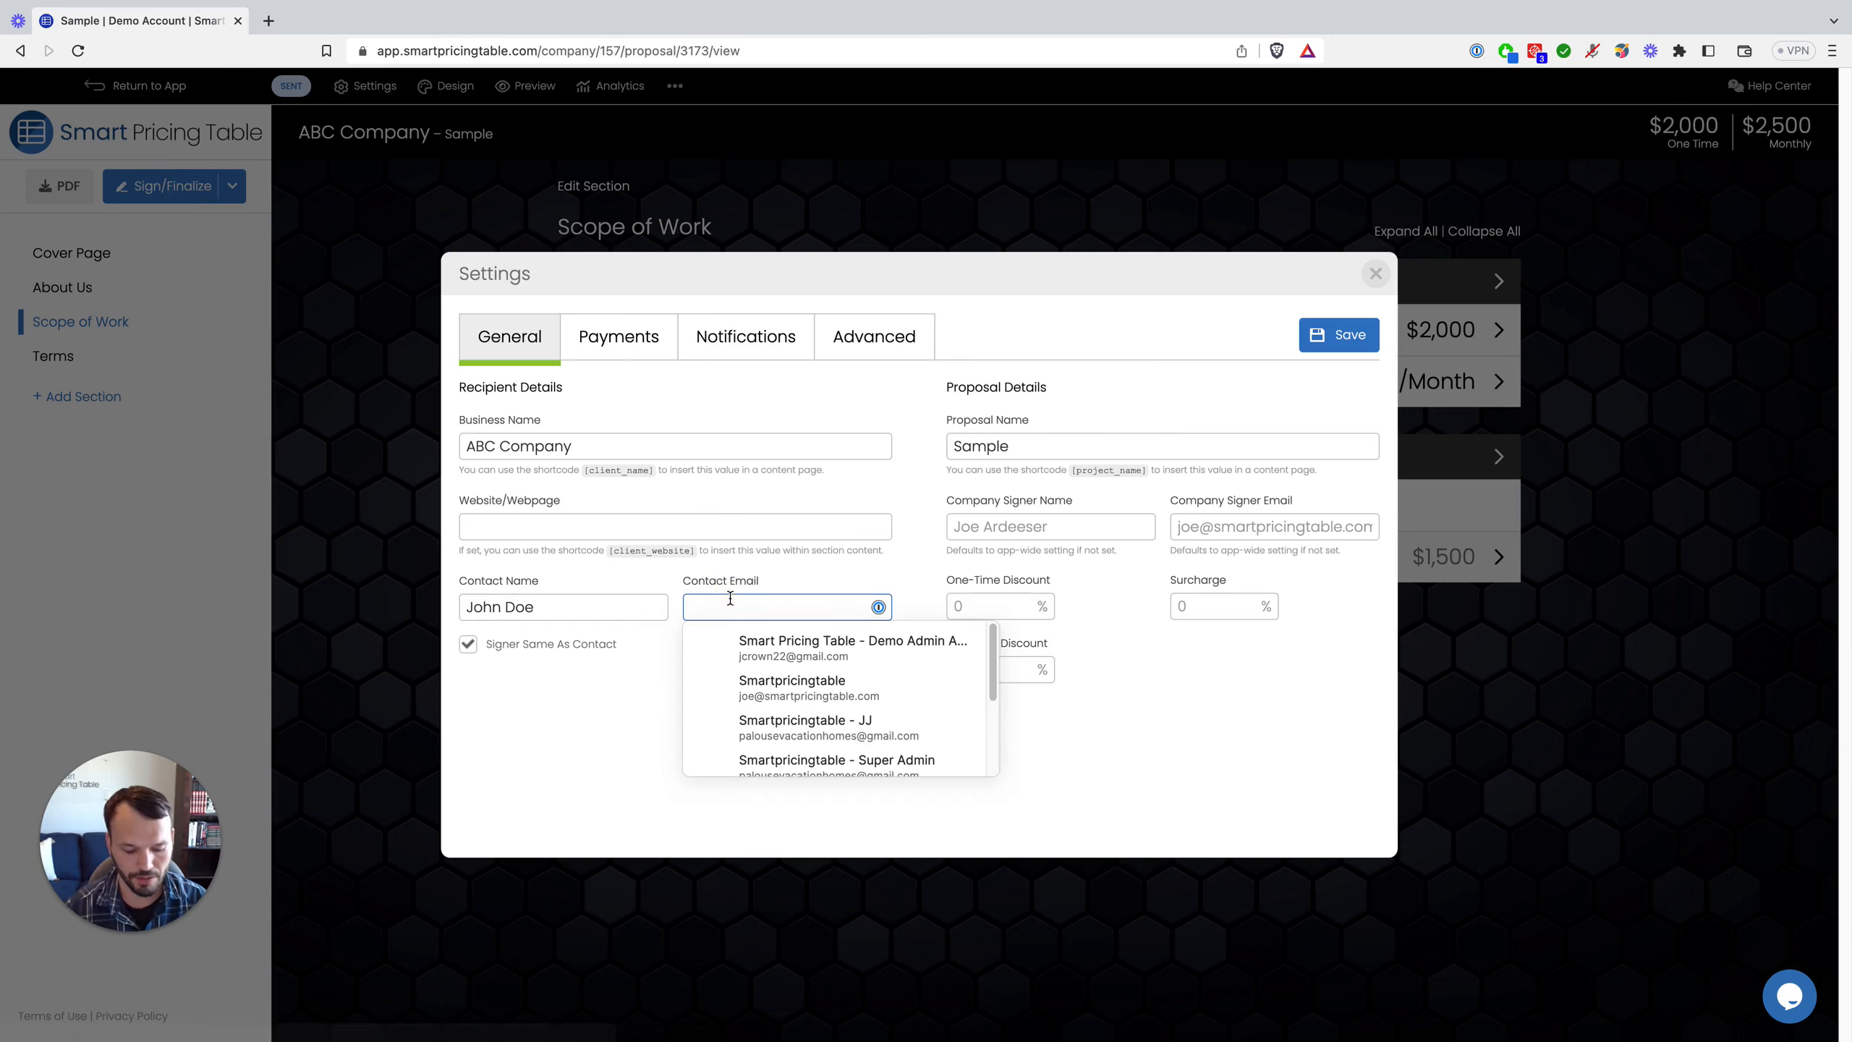
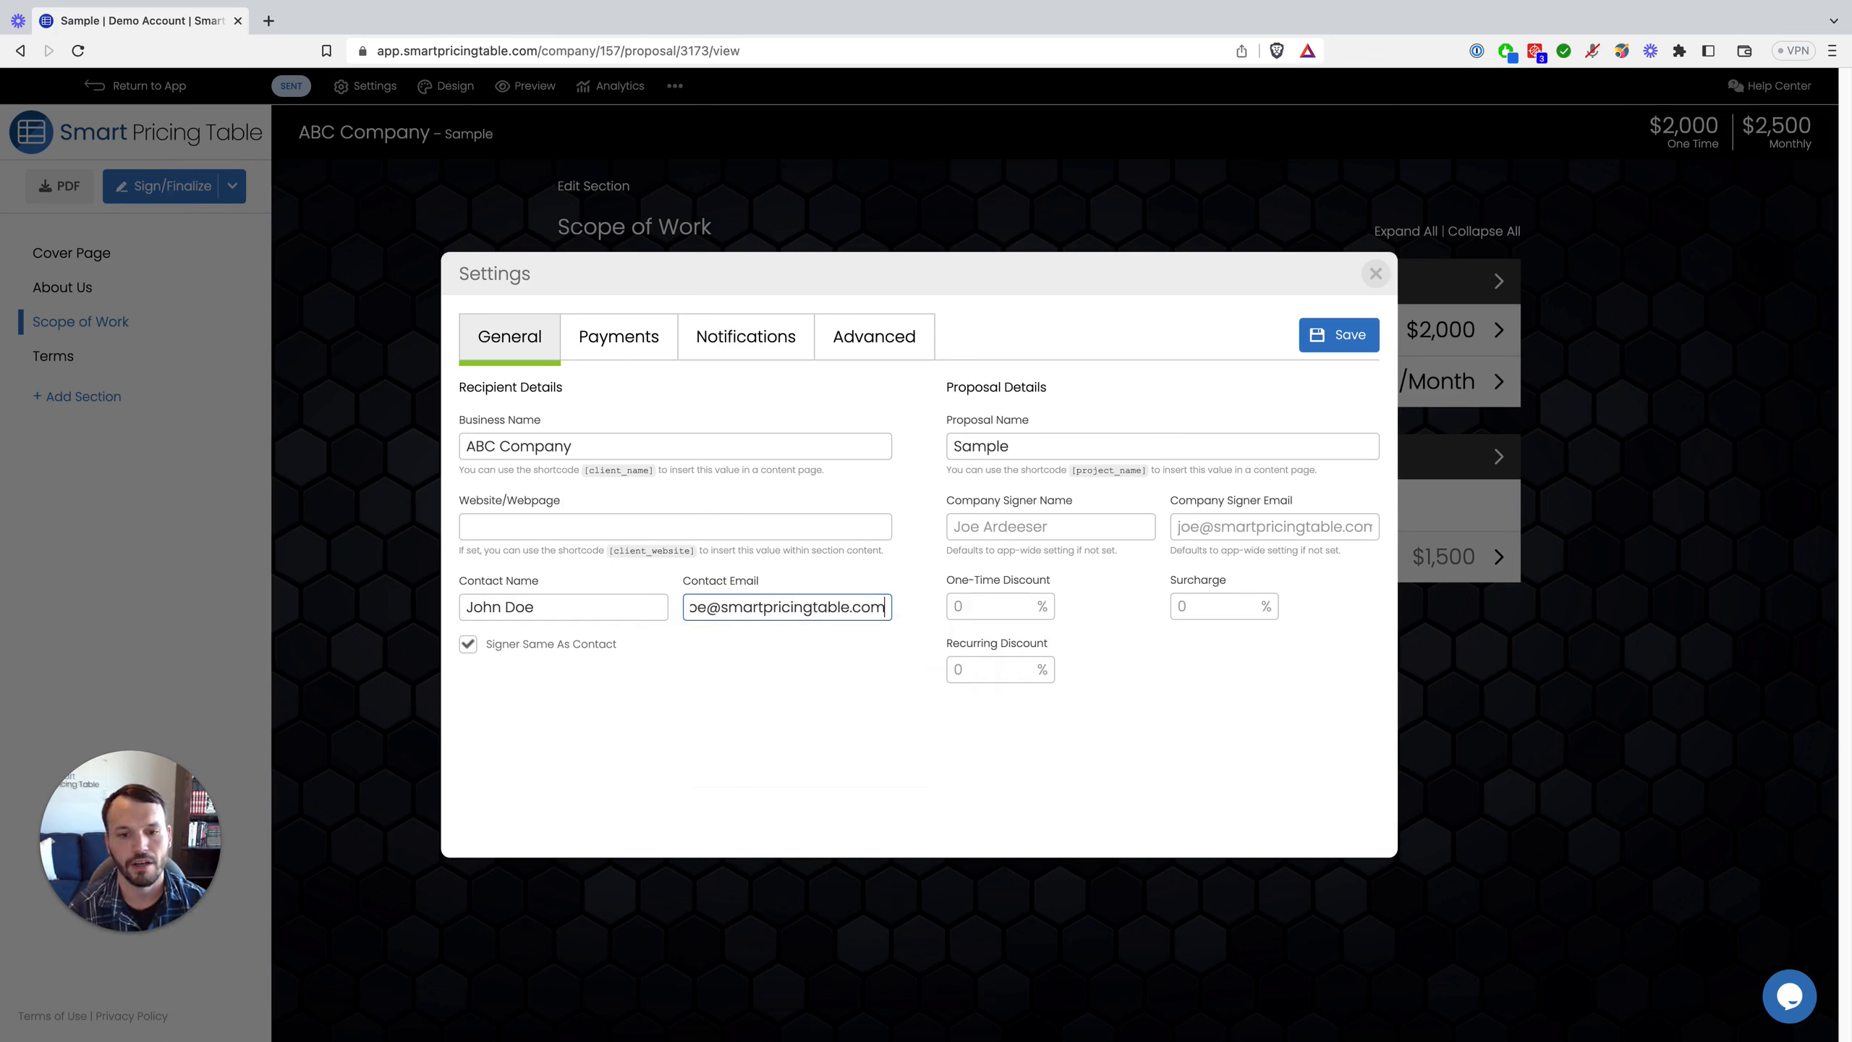
key("Return")
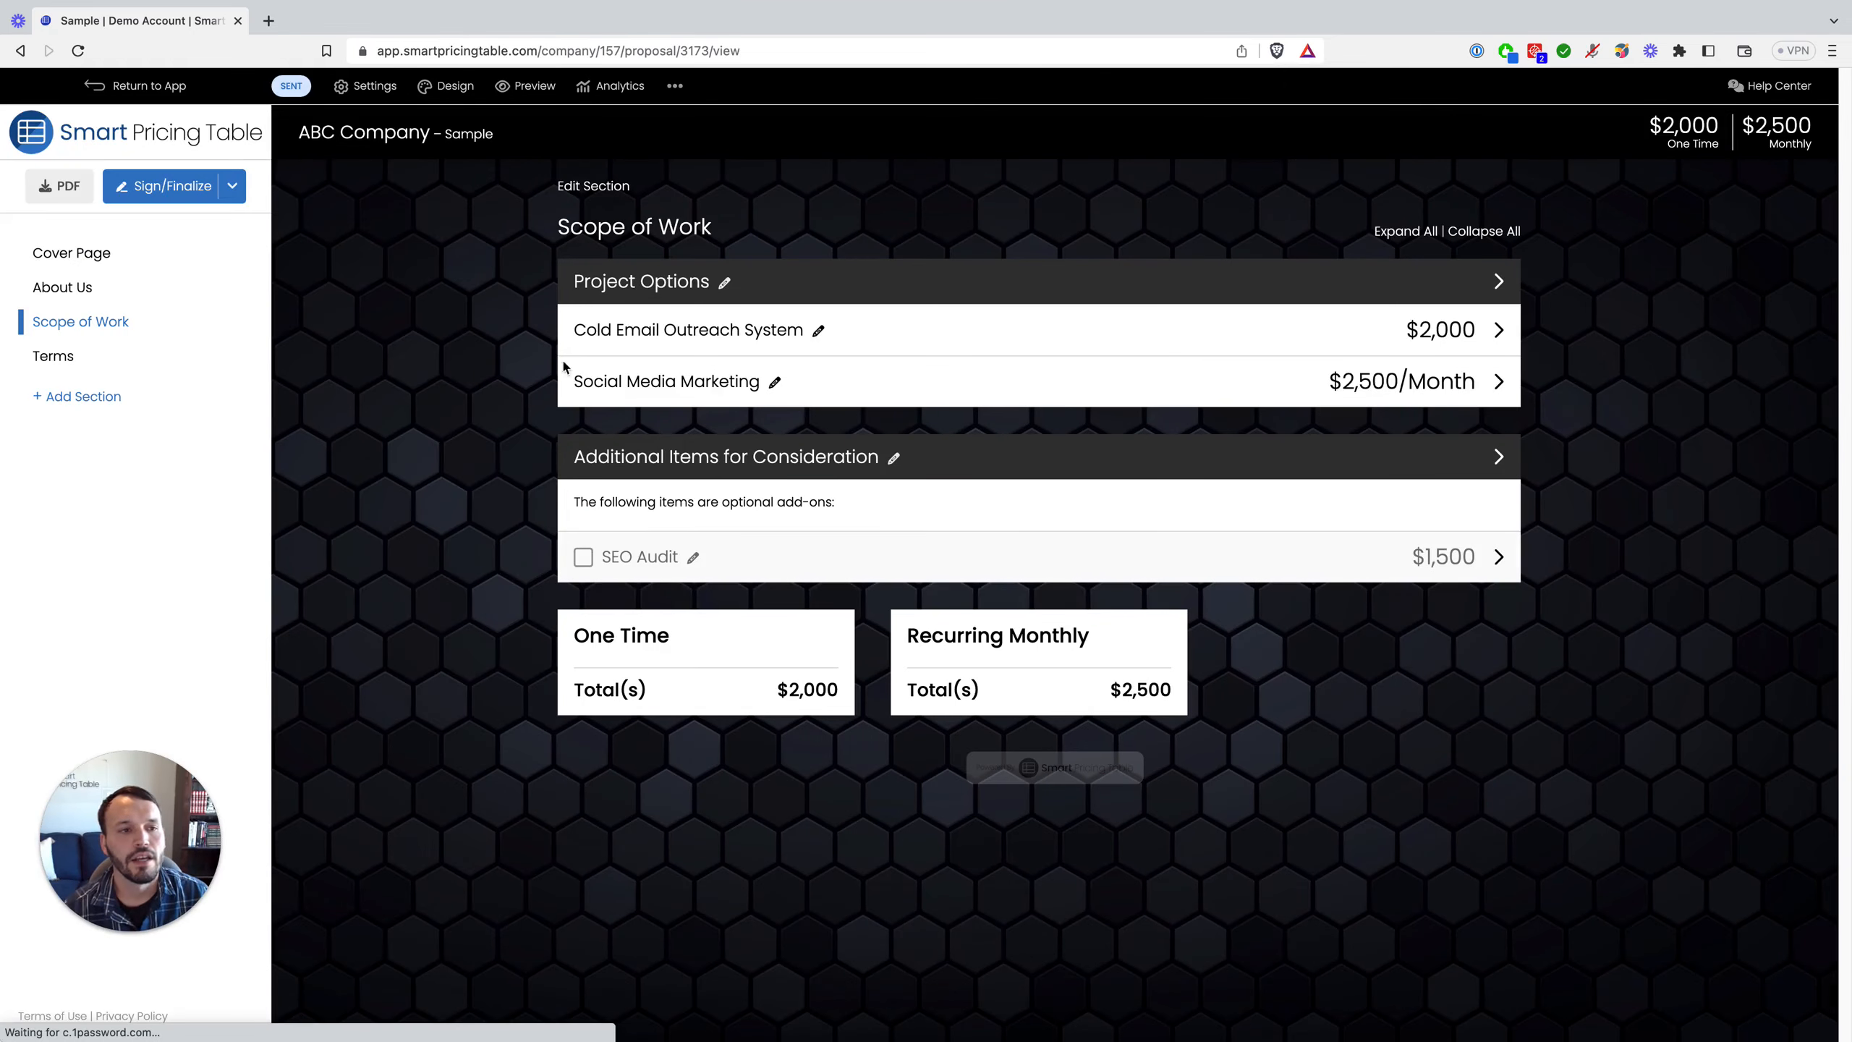
Step: Edit the contact e-mail so it no longer duplicates the company signer's, then save
left_click(168, 186)
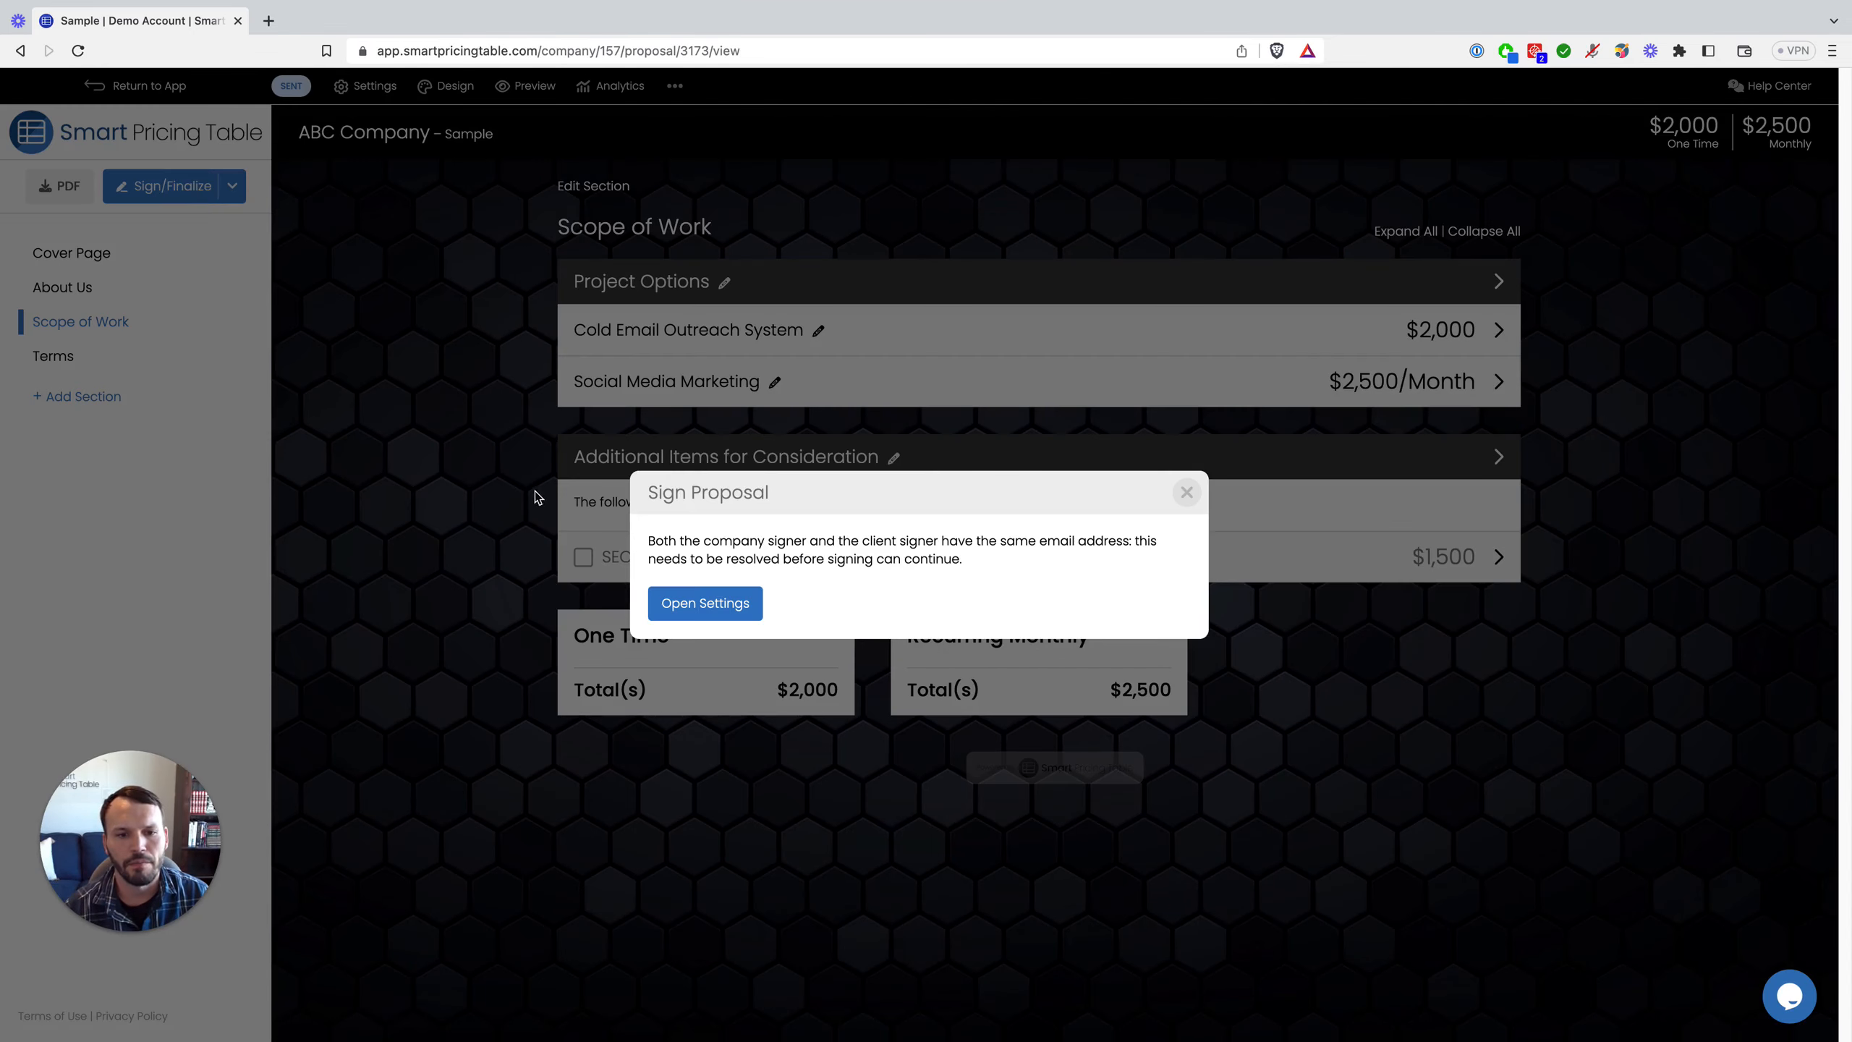
left_click(699, 605)
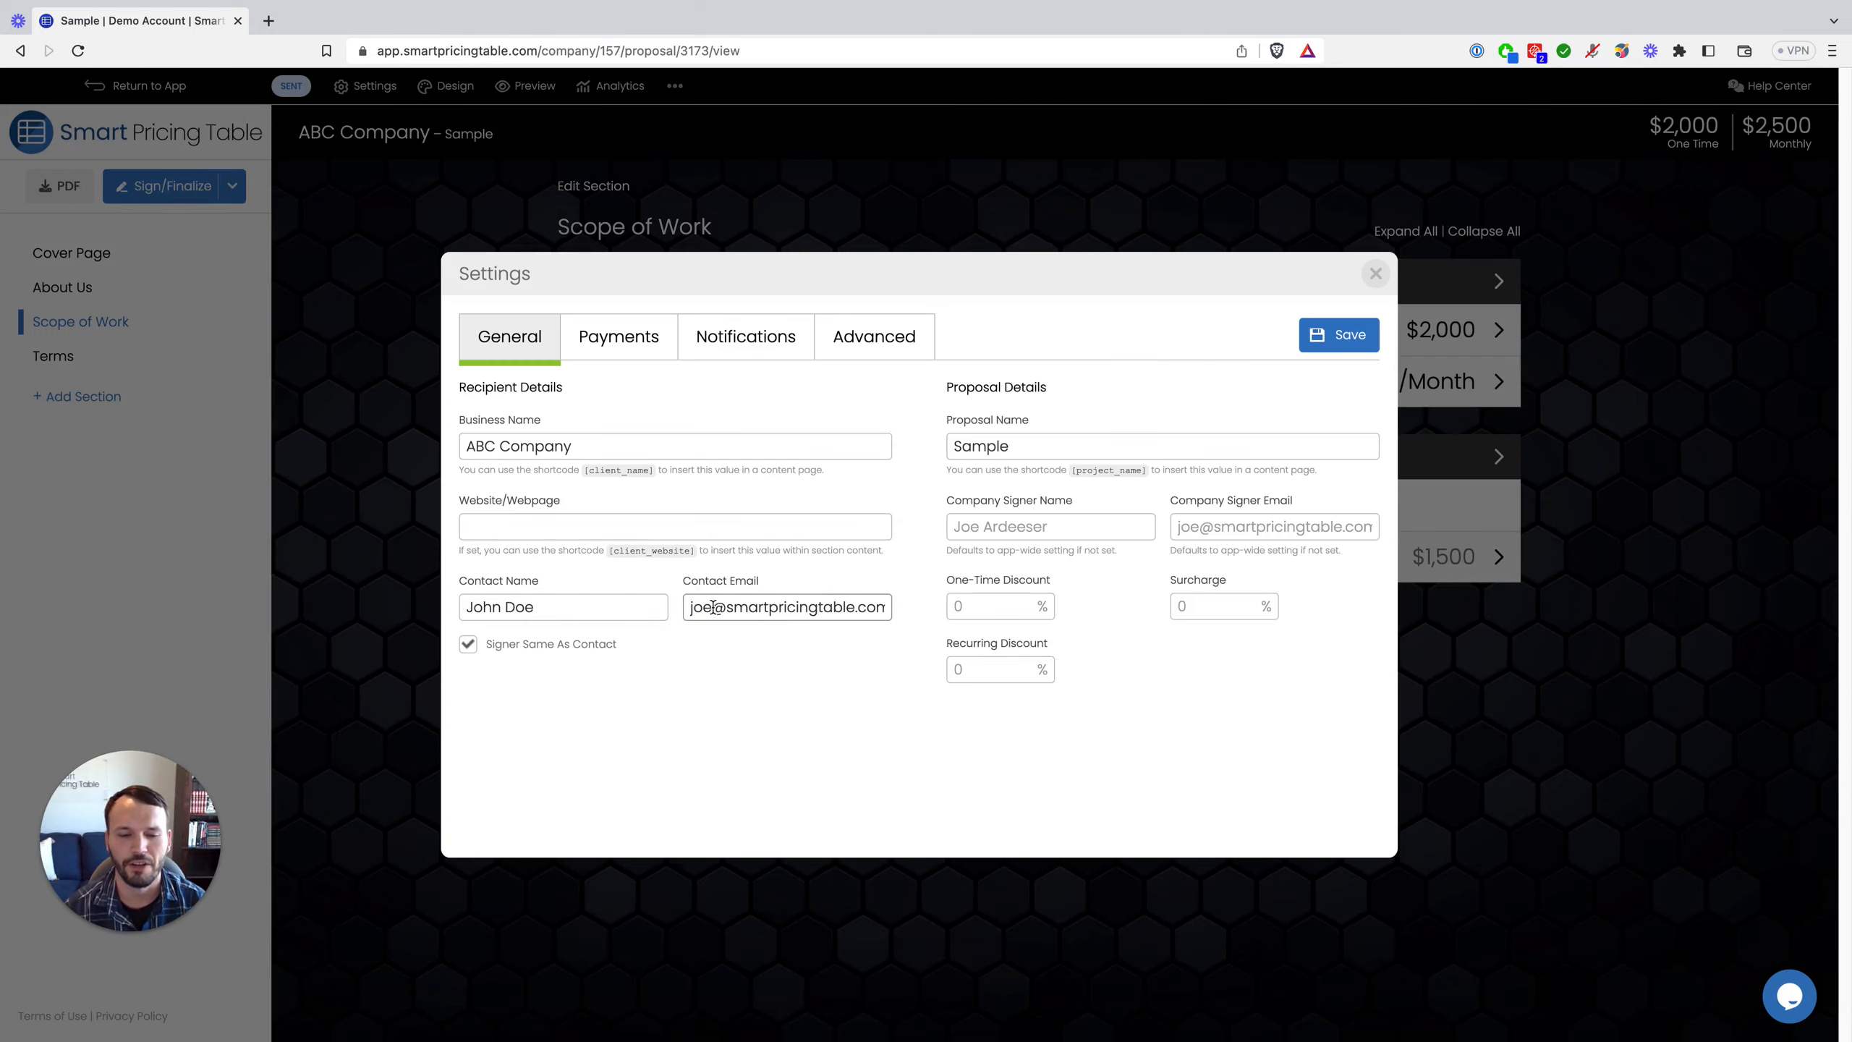
left_click(712, 607)
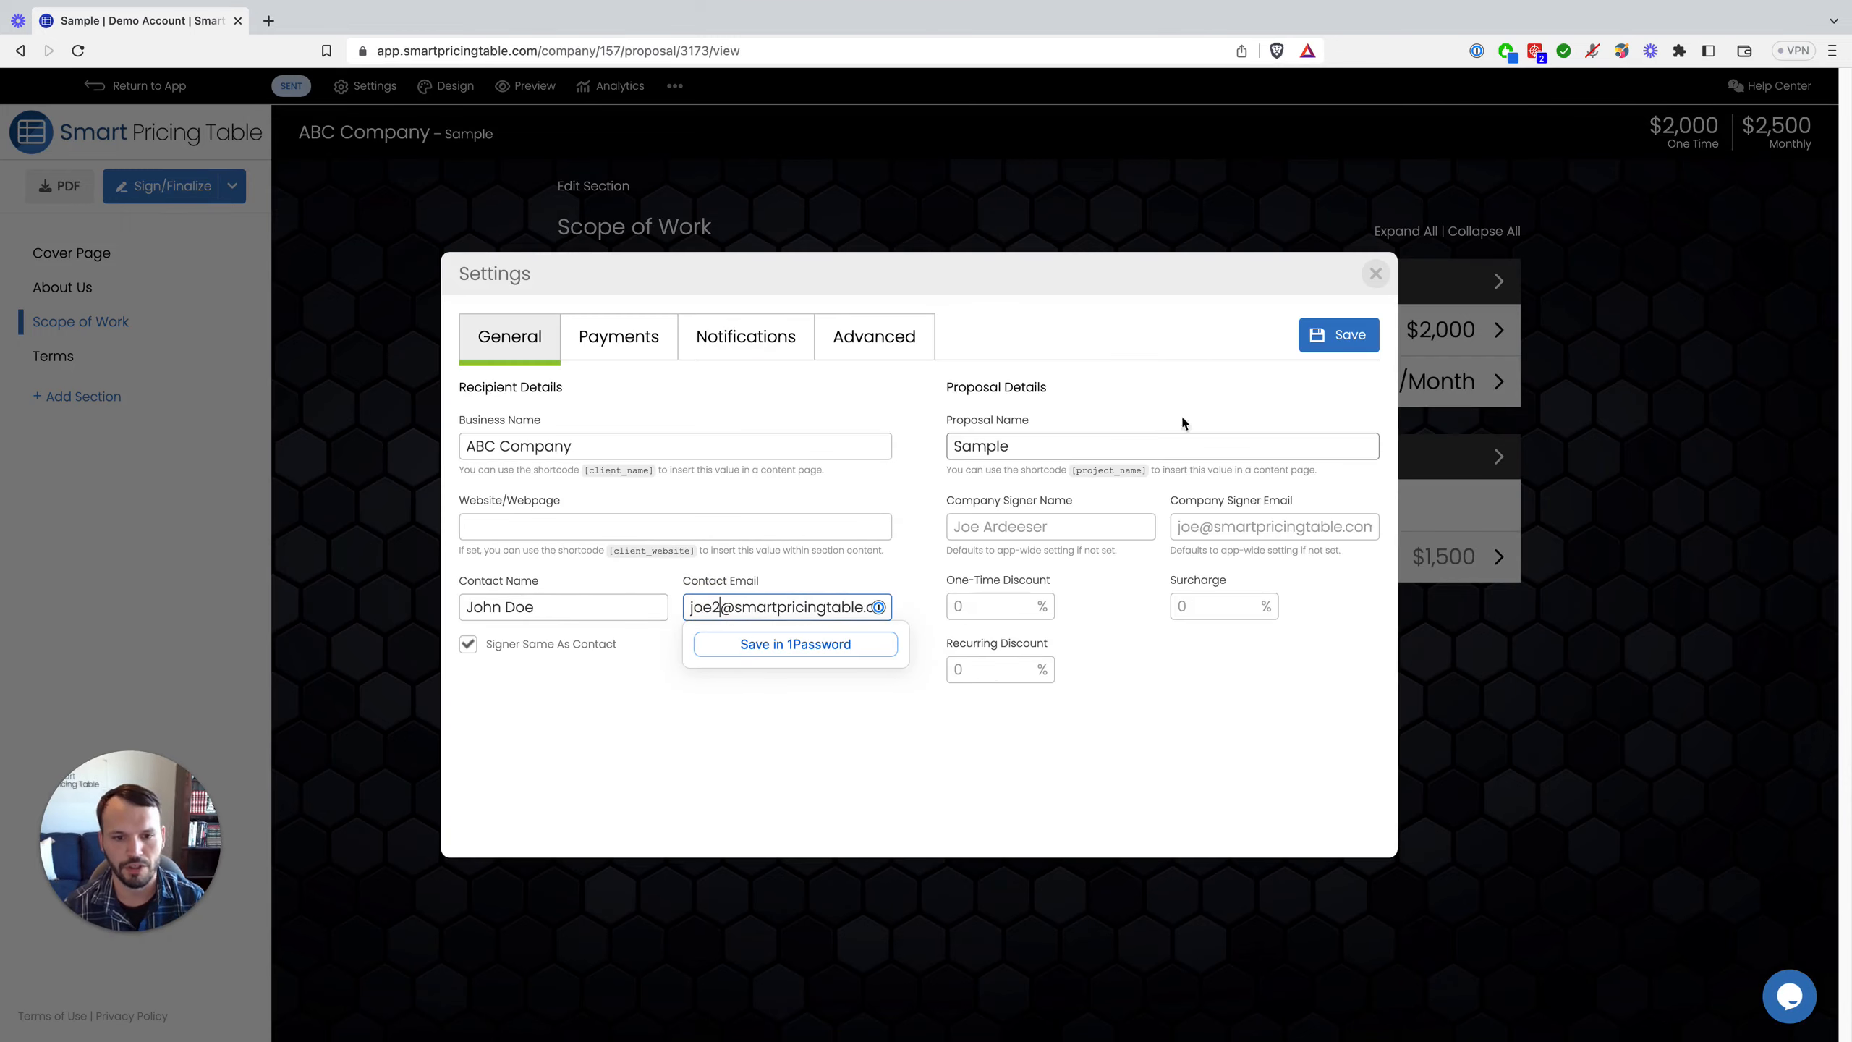
left_click(1338, 335)
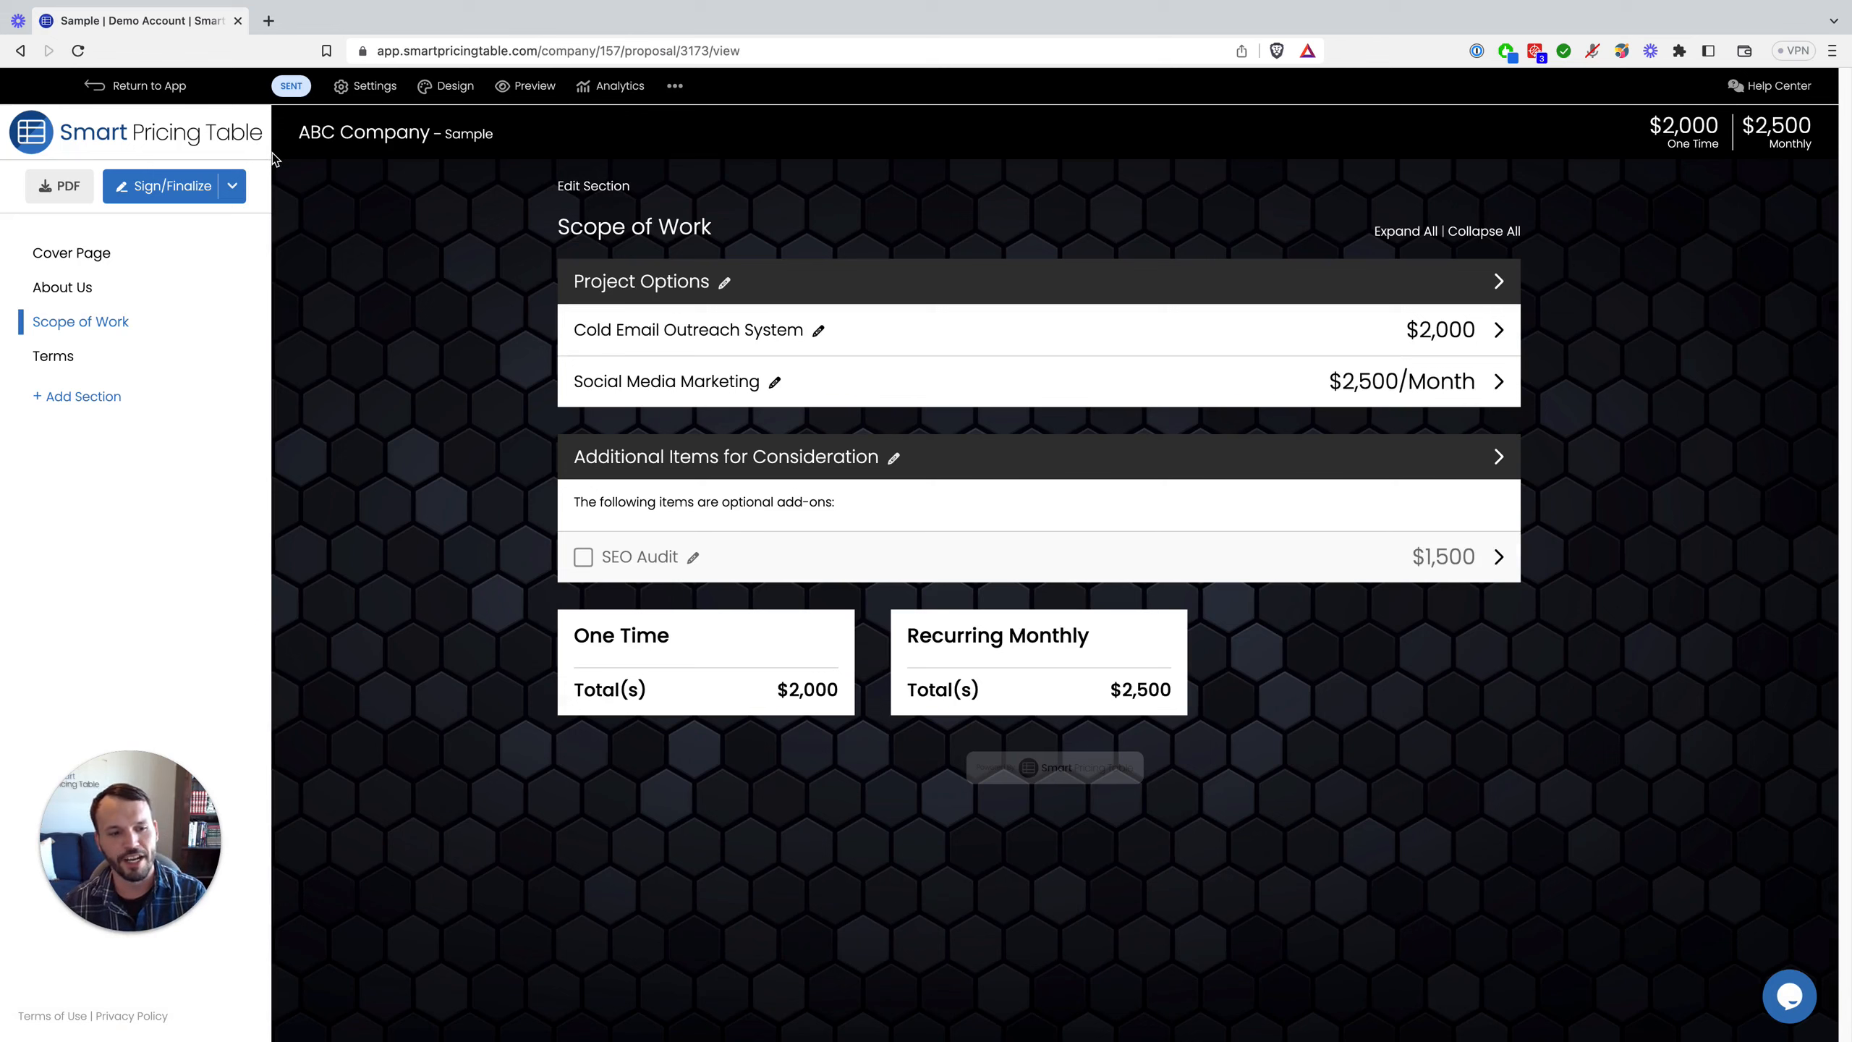
left_click(170, 191)
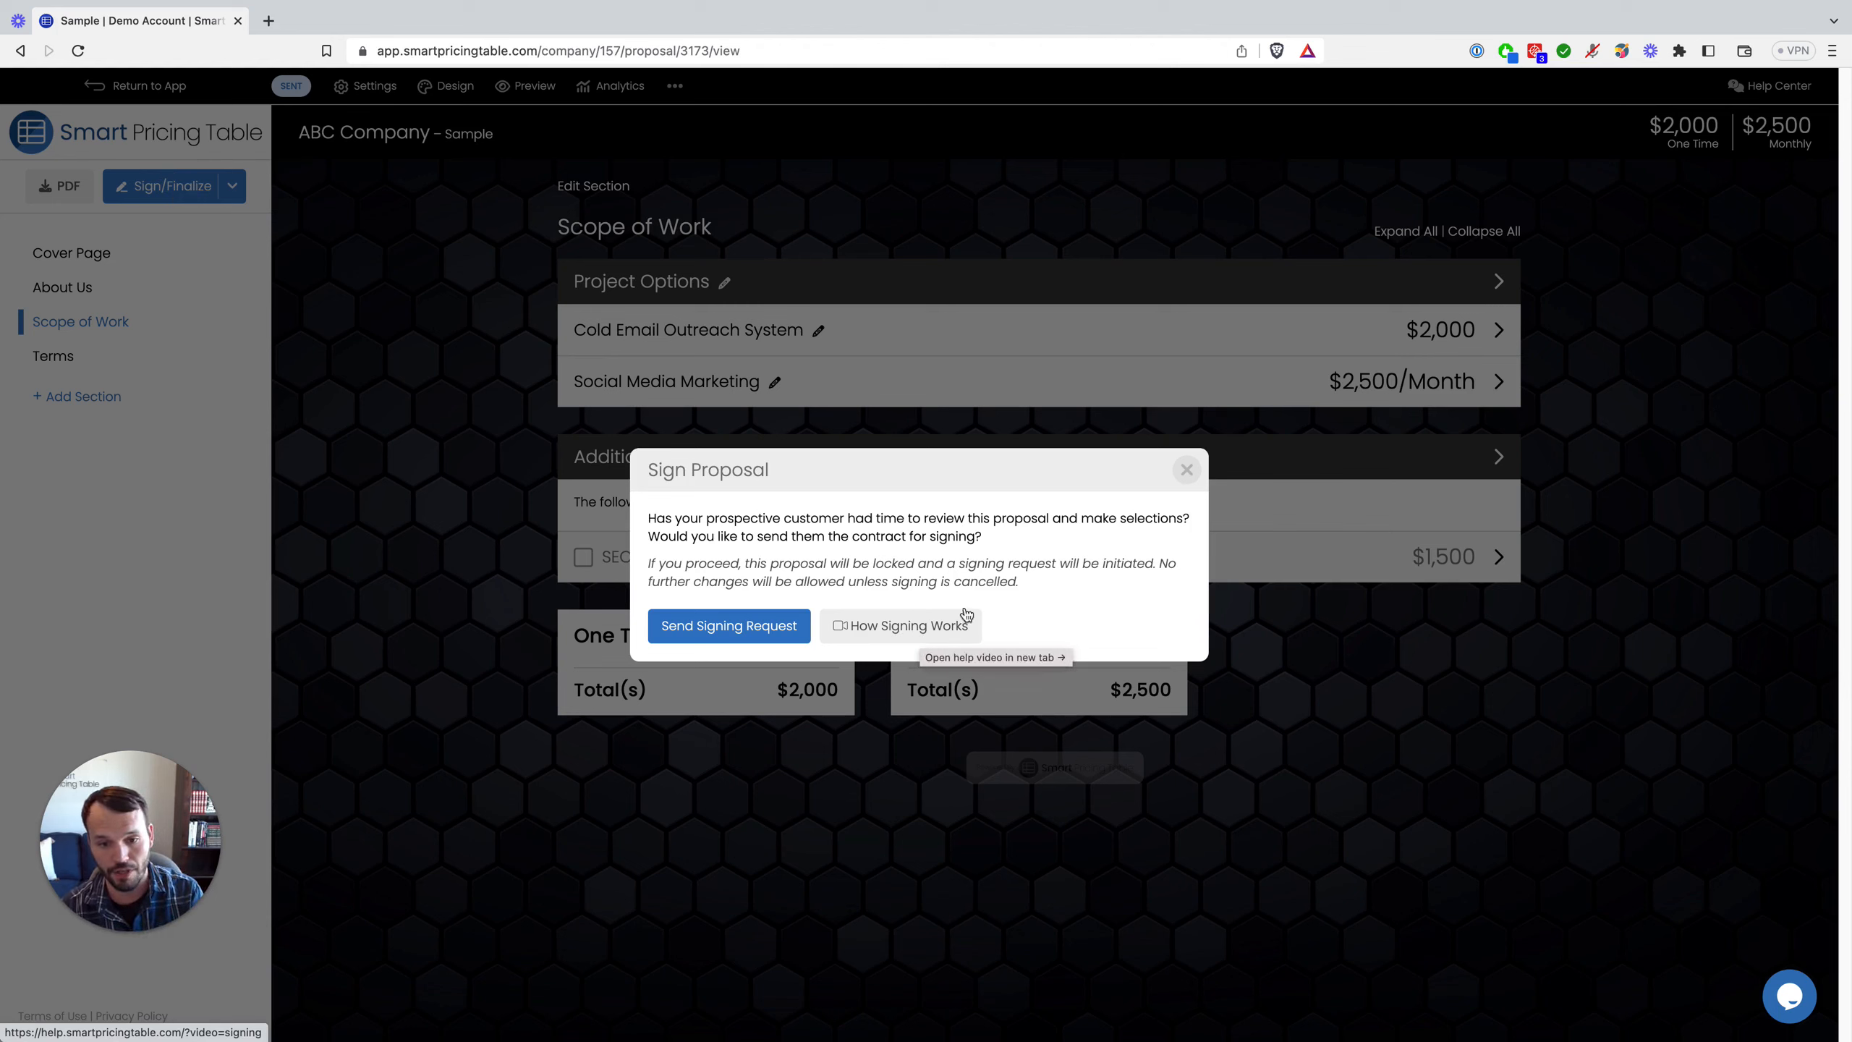
left_click(1187, 471)
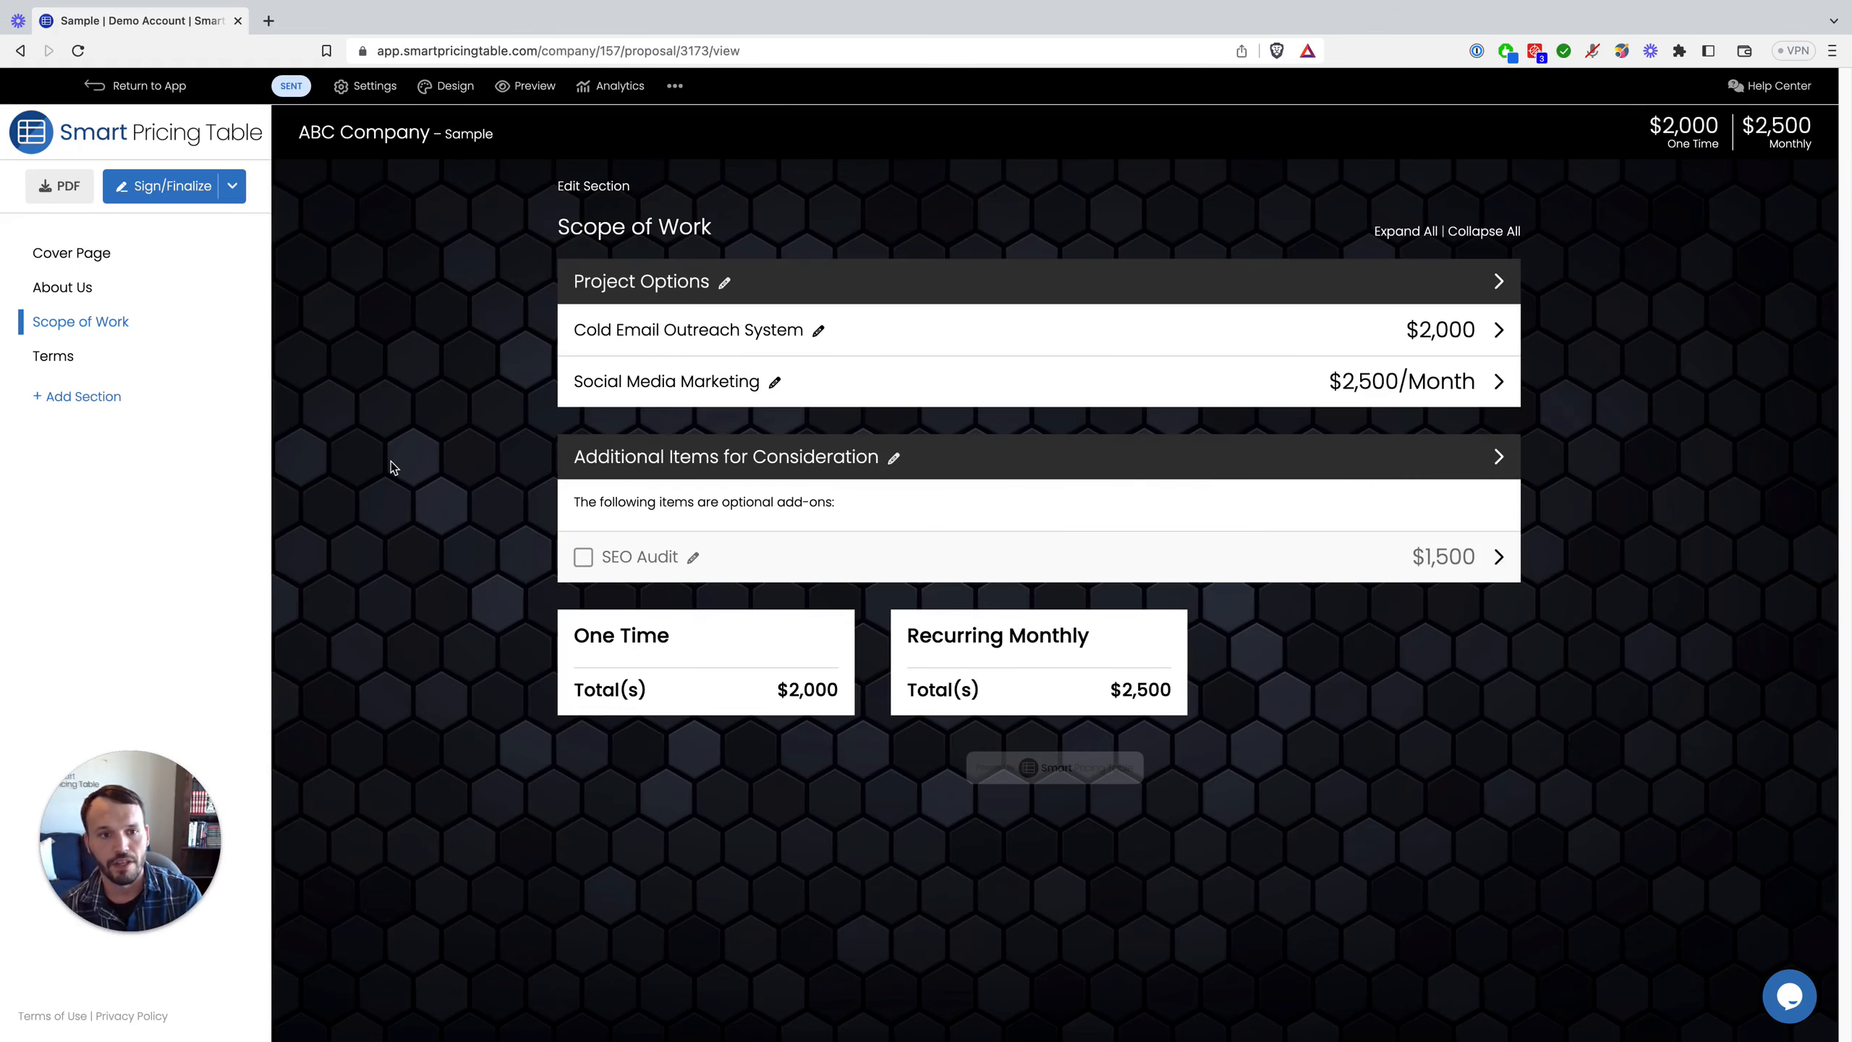